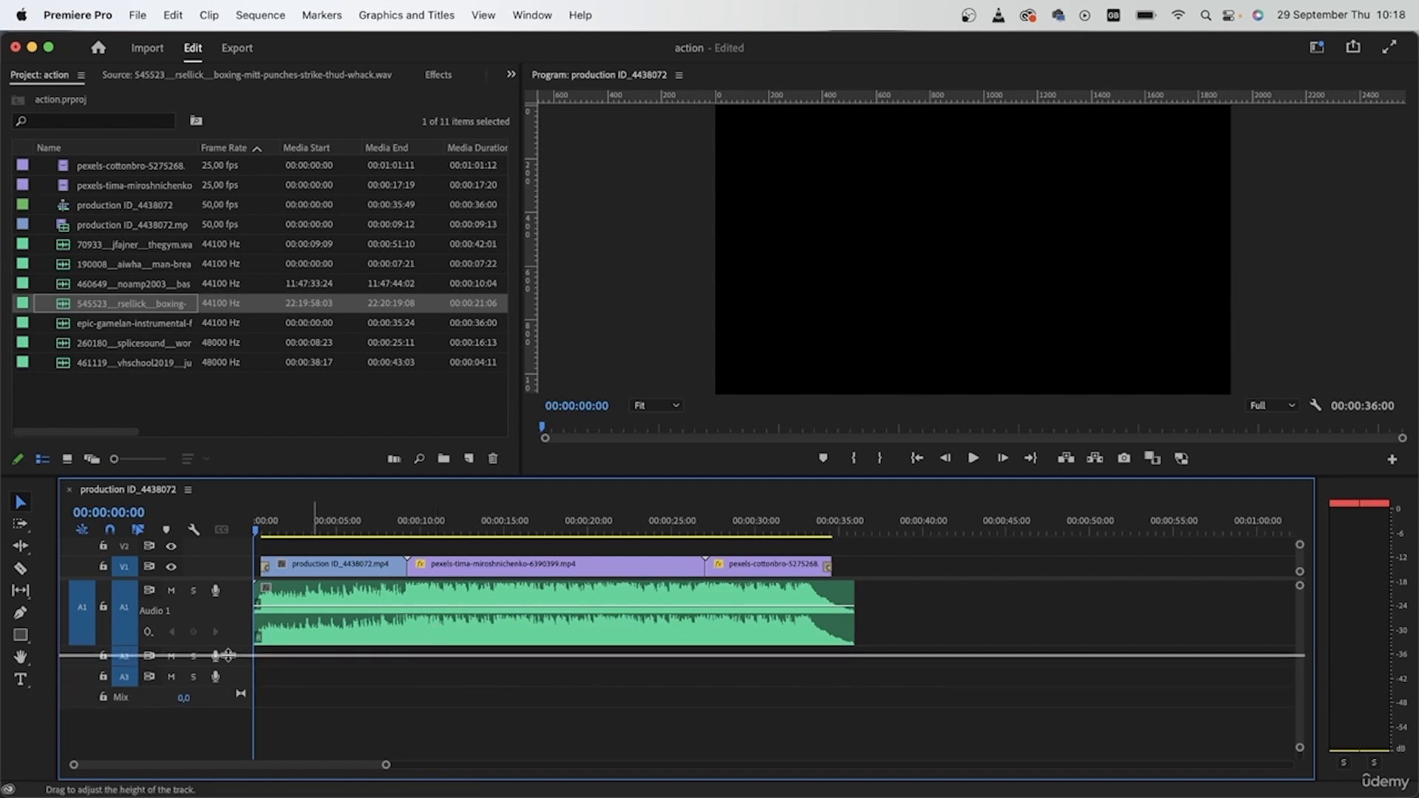
Step: Increase the height of audio track A1 and mute it, then review the clips along the sequence
drag(224, 686, 224, 725)
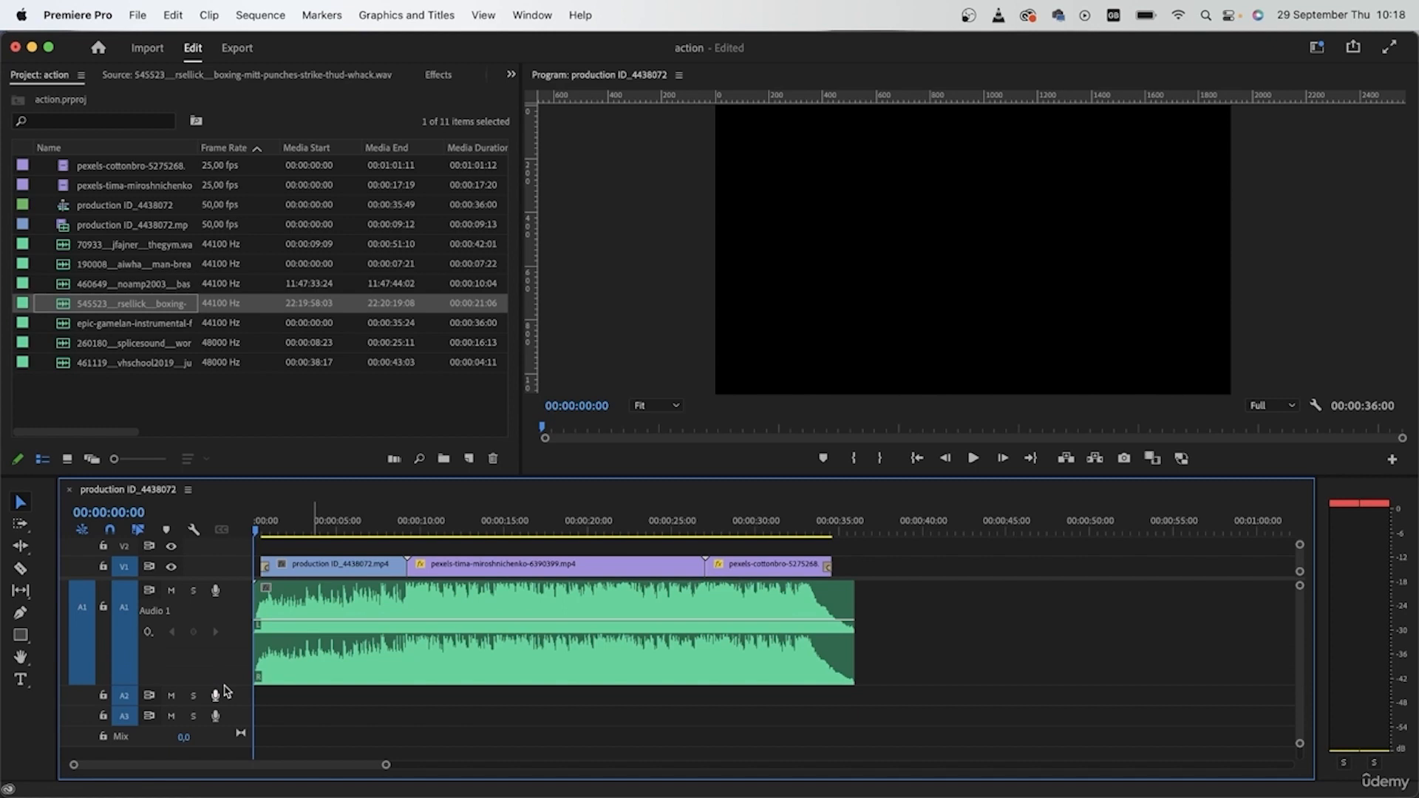
drag(387, 769, 323, 765)
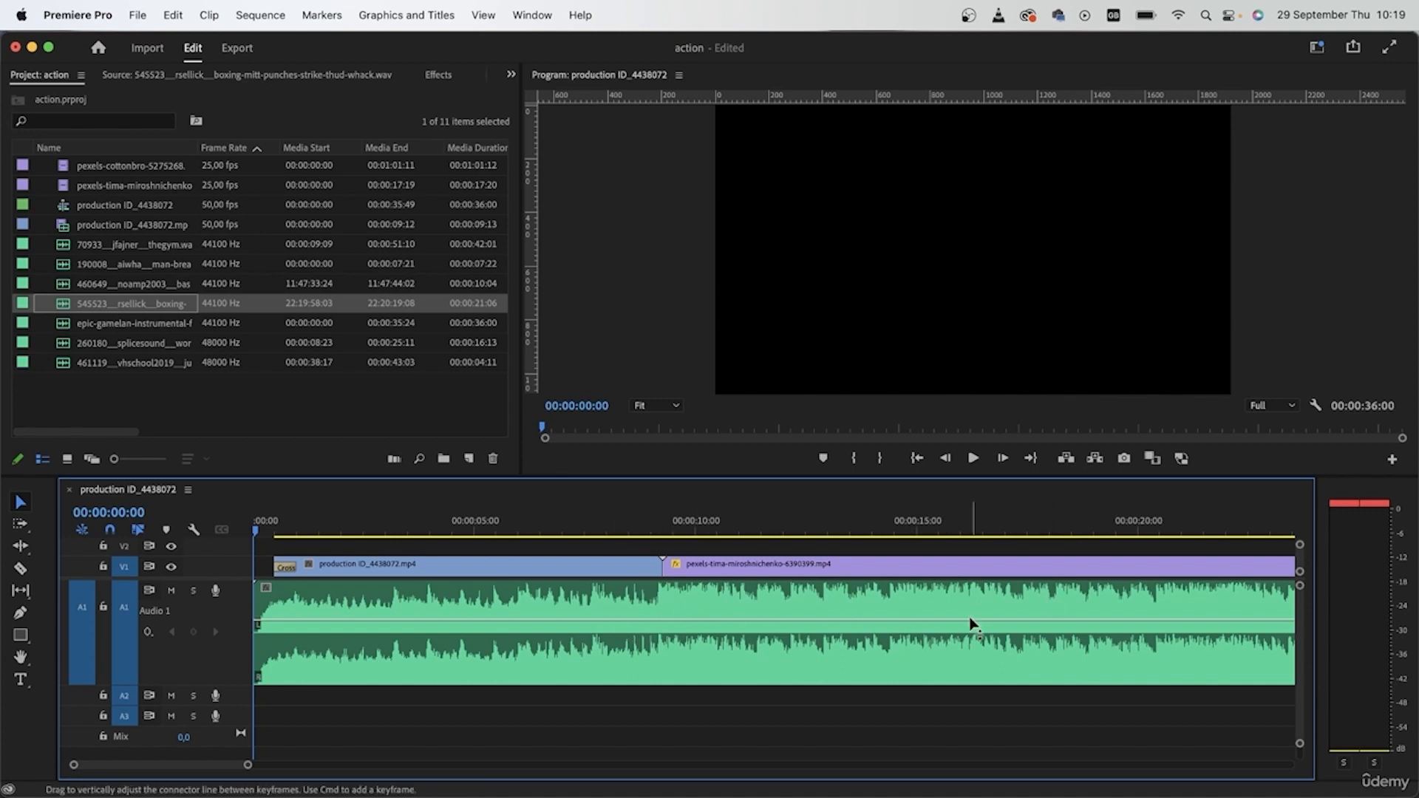
click(171, 590)
drag(385, 529, 777, 531)
click(570, 531)
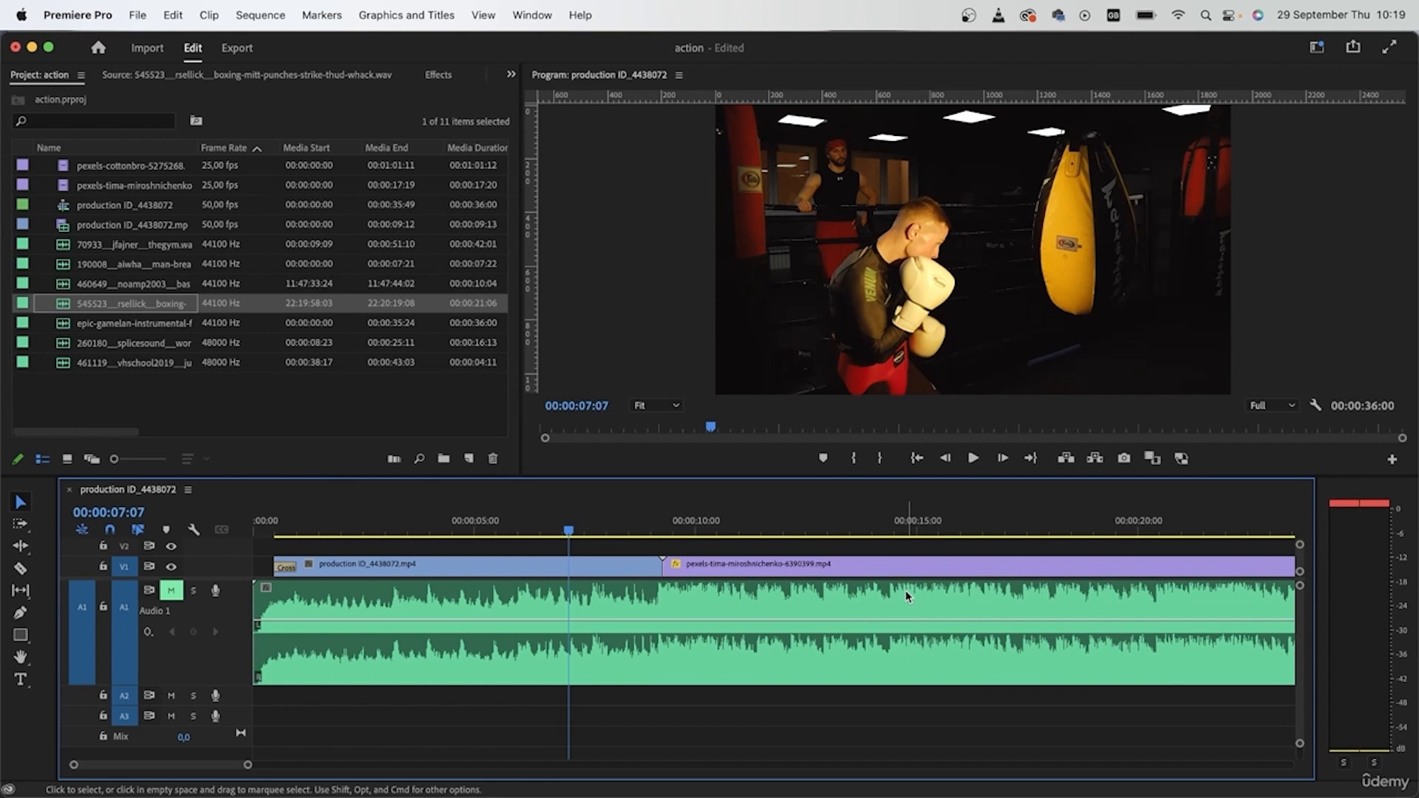
scroll(944, 627, down, 5)
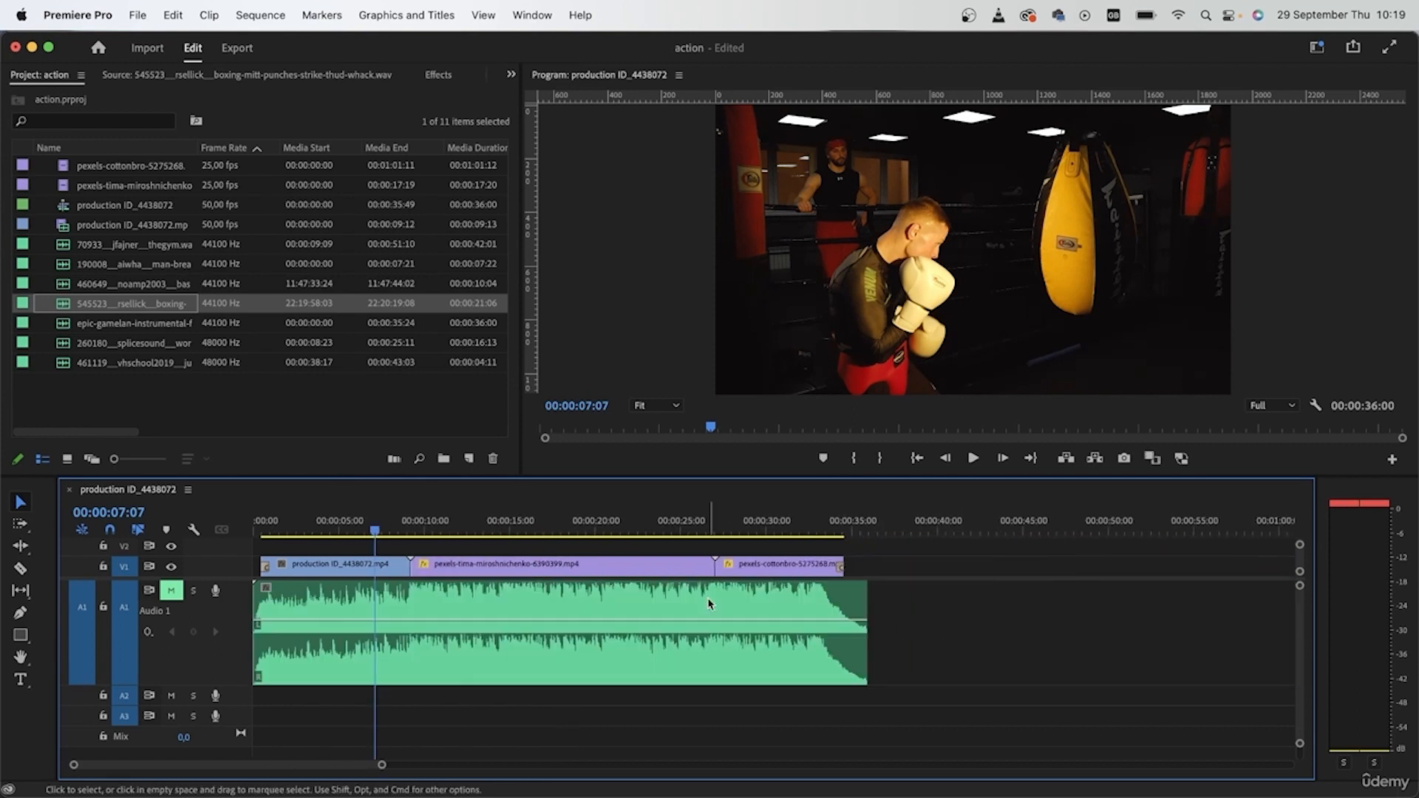
Step: Move production ID_4438072.mp4 to the end of V1 and the jump-rope clip to about 00:00:00:30, removing the jump-rope clip's transitions
drag(341, 567, 930, 573)
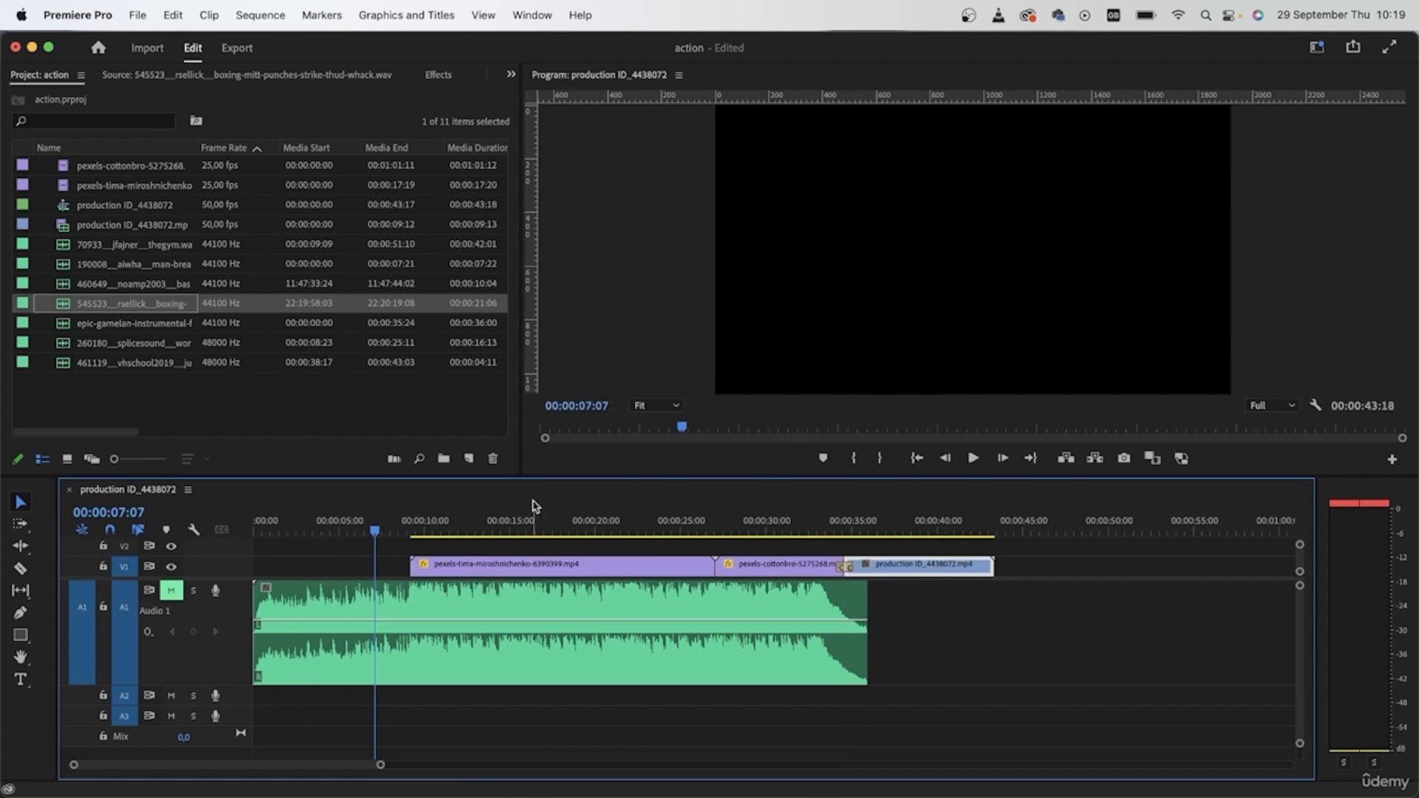
drag(522, 566, 362, 566)
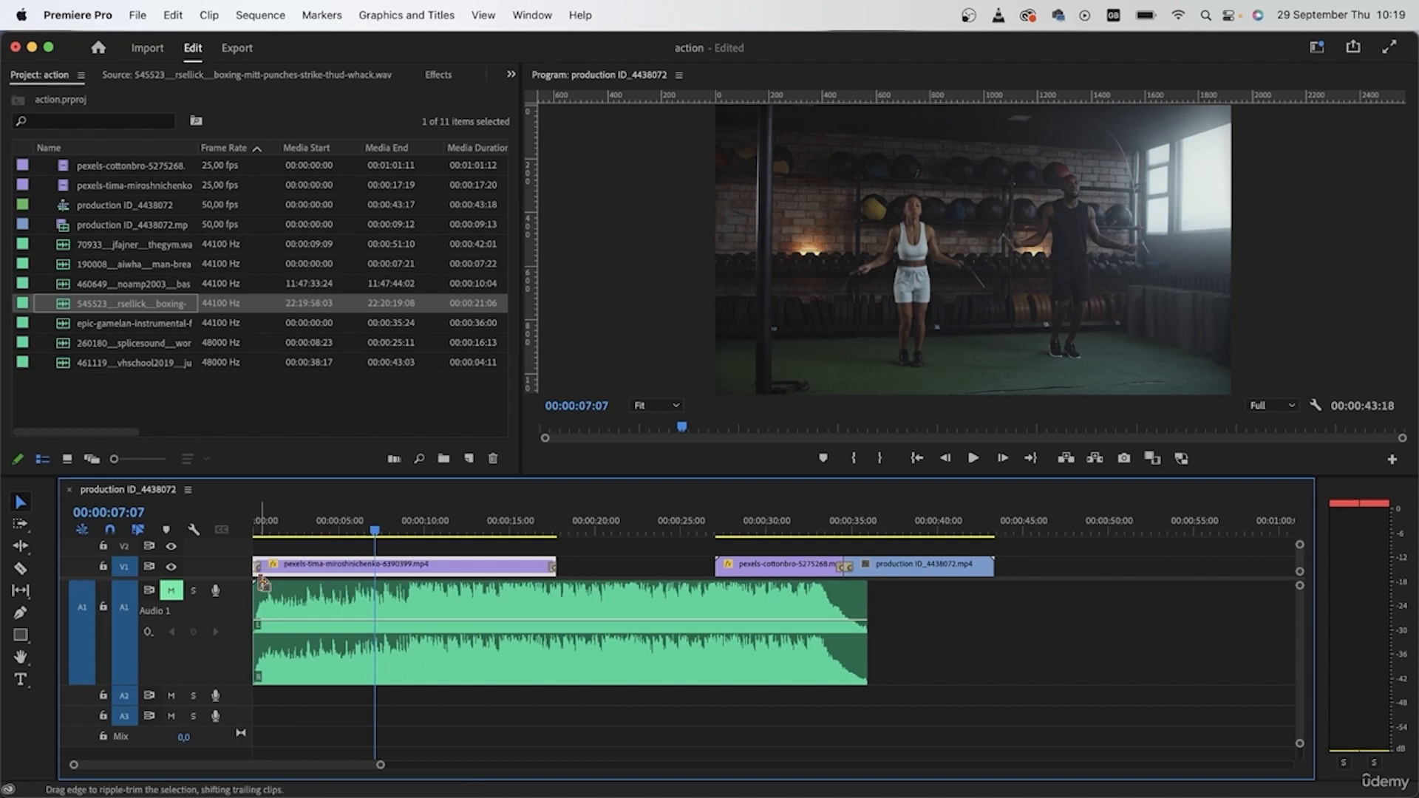
click(284, 568)
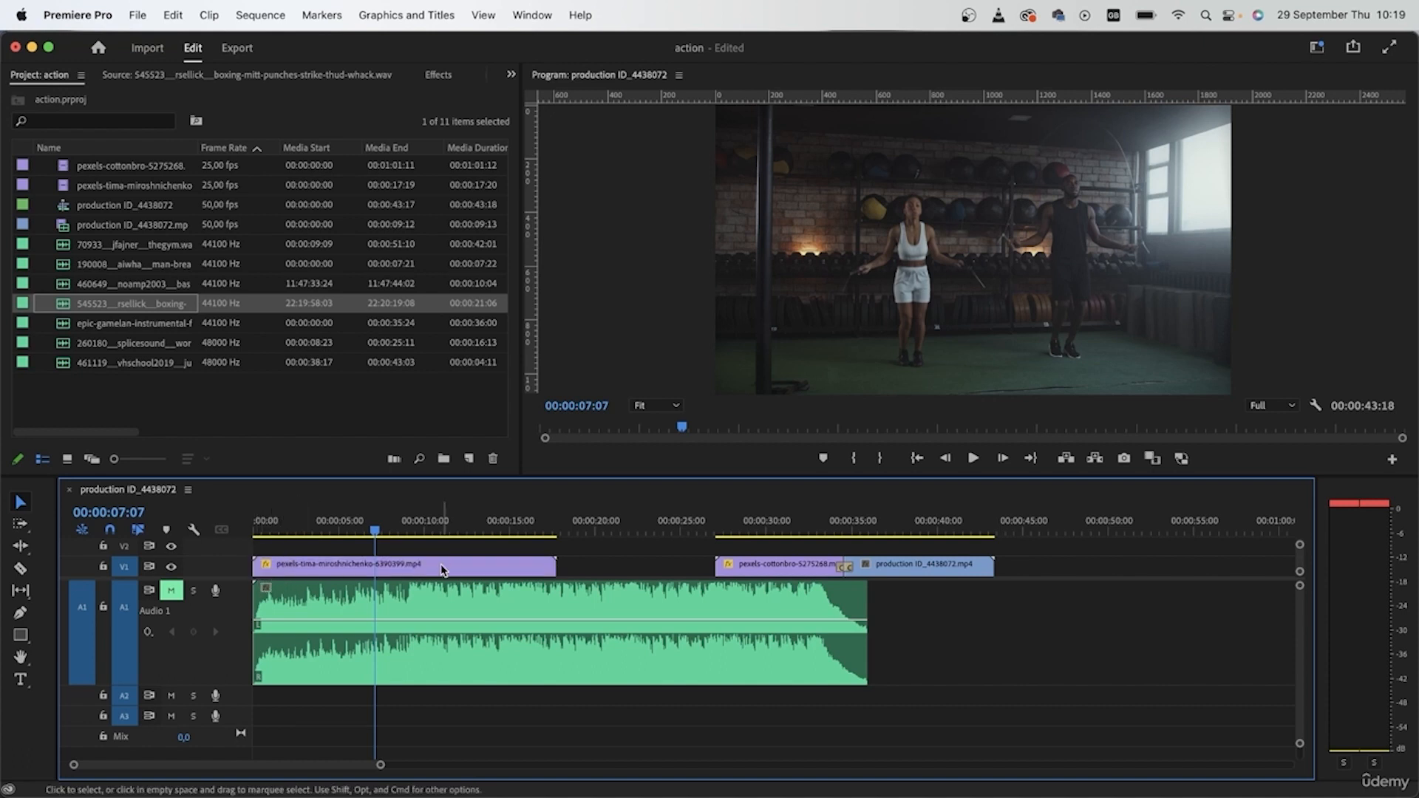
drag(318, 571, 336, 570)
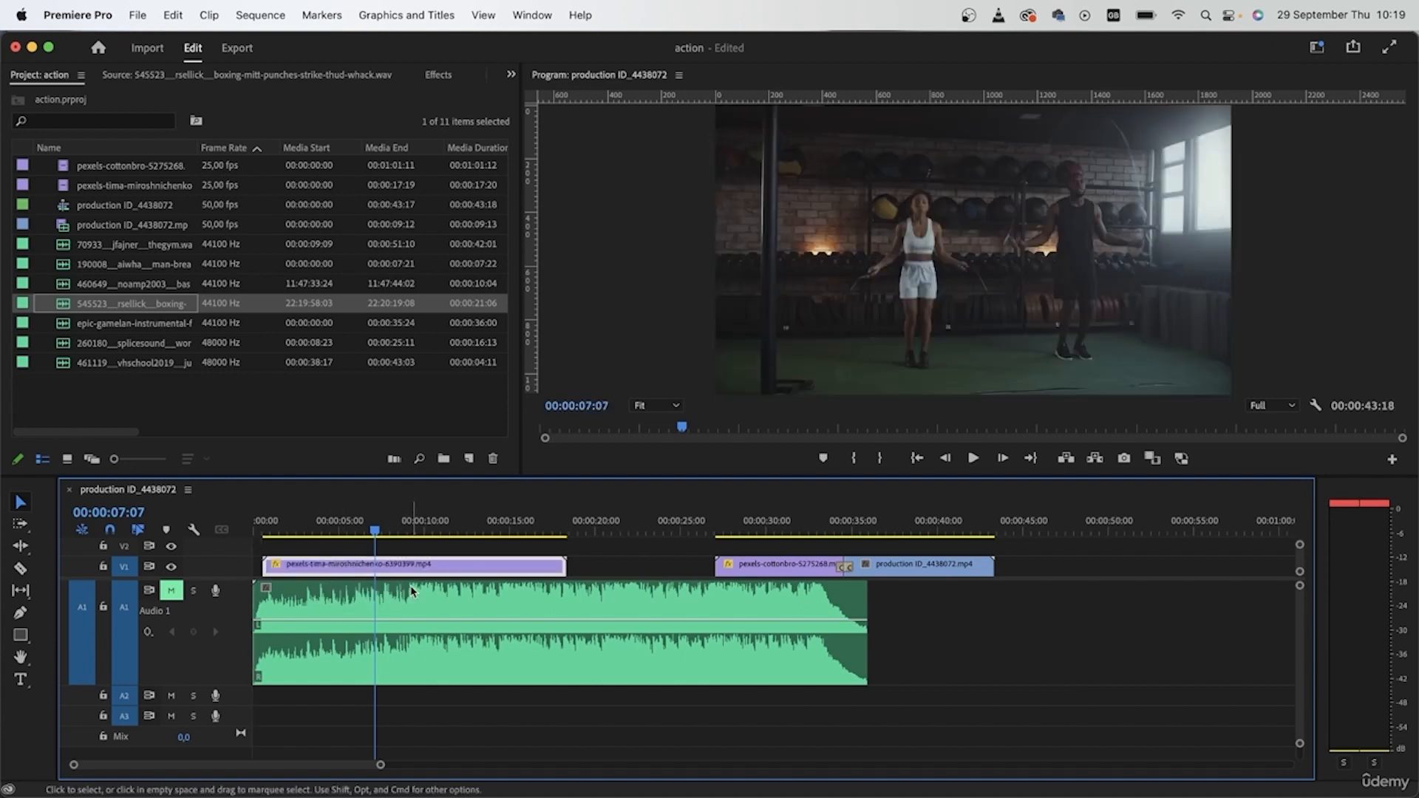
Step: Split the jump-rope clip and the music track at 00:00:09:07, where the music becomes louder
key(c)
drag(385, 530, 408, 540)
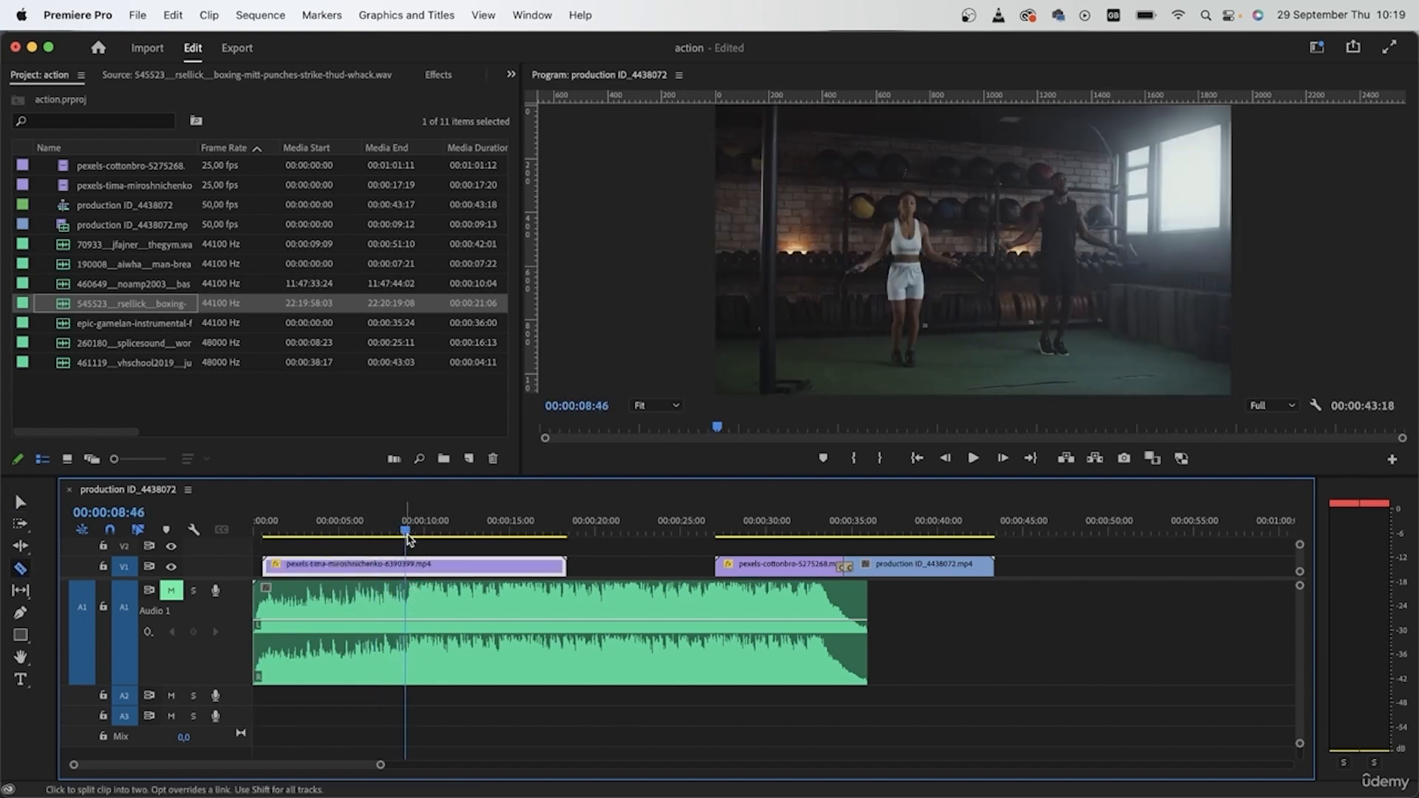
scroll(434, 606, up, 10)
scroll(431, 605, left, 5)
drag(528, 529, 642, 529)
key(v)
key(super+k)
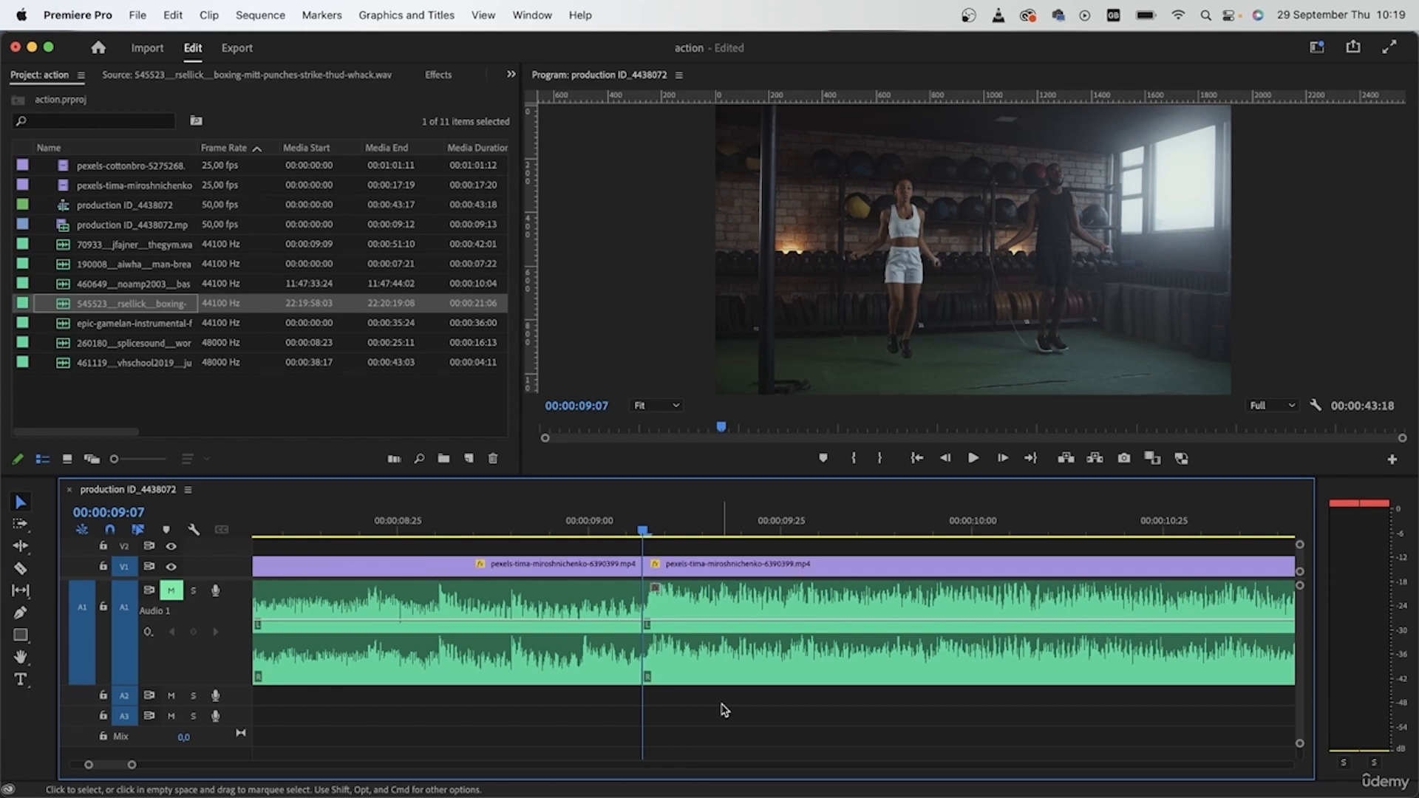
Step: Delete the part of the jump-rope clip that follows the cut at 00:00:09:07
key(backslash)
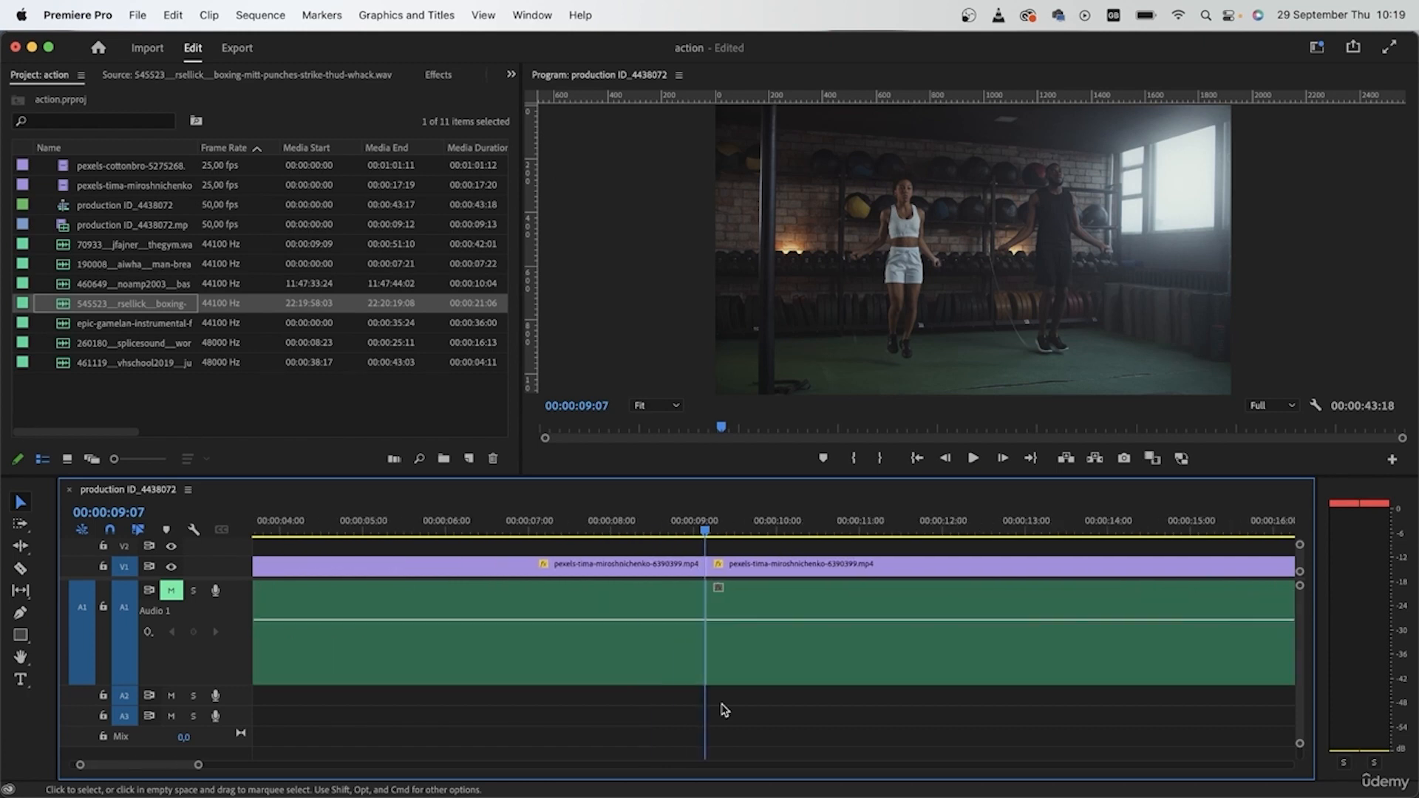
click(634, 565)
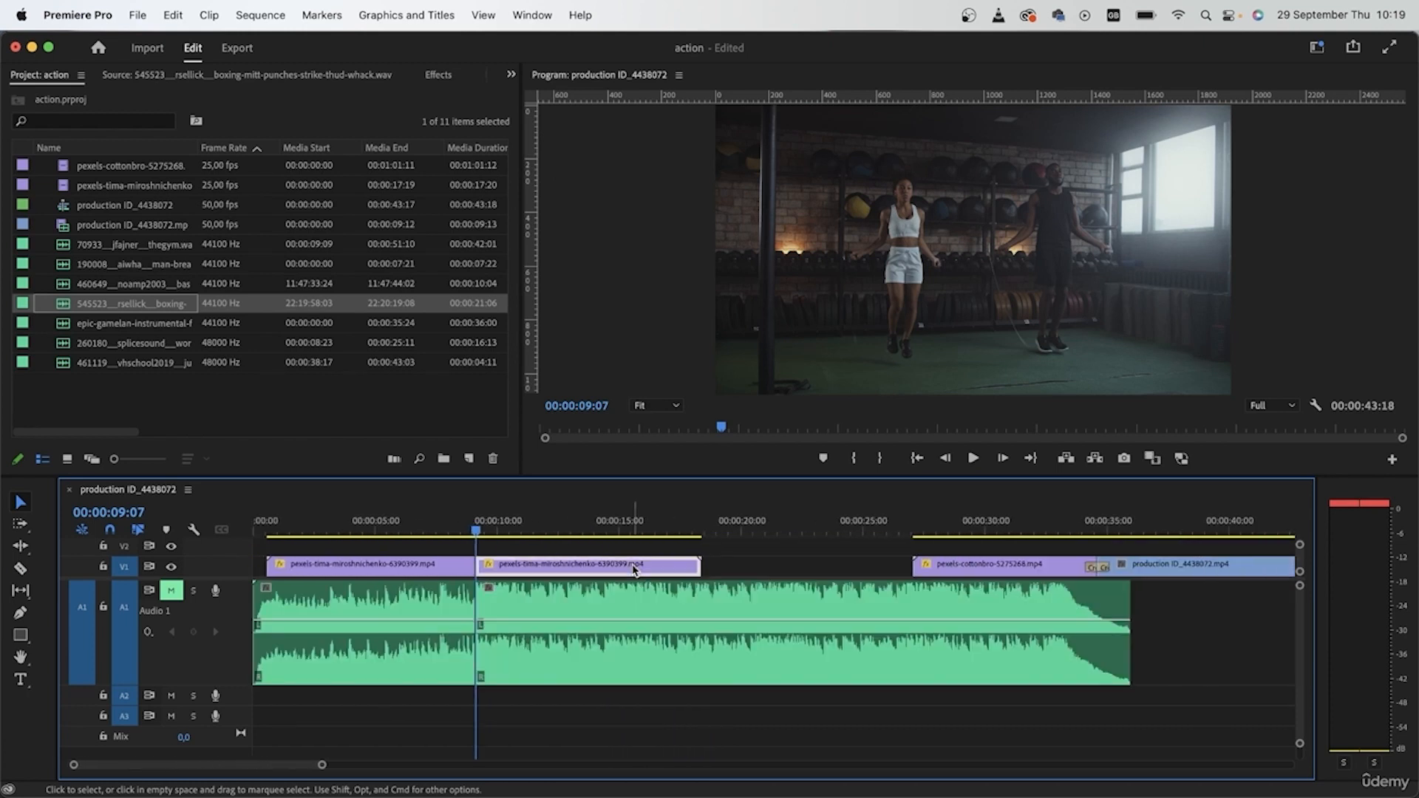
key(Delete)
Step: Move pexels-cottonbro-5275268.mp4 and production ID_4438072.mp4 directly behind the jump-rope clip, and remove the transitions between them
drag(1141, 521, 1153, 526)
click(1026, 568)
drag(1026, 570, 588, 563)
drag(1210, 568, 765, 568)
click(666, 567)
key(Delete)
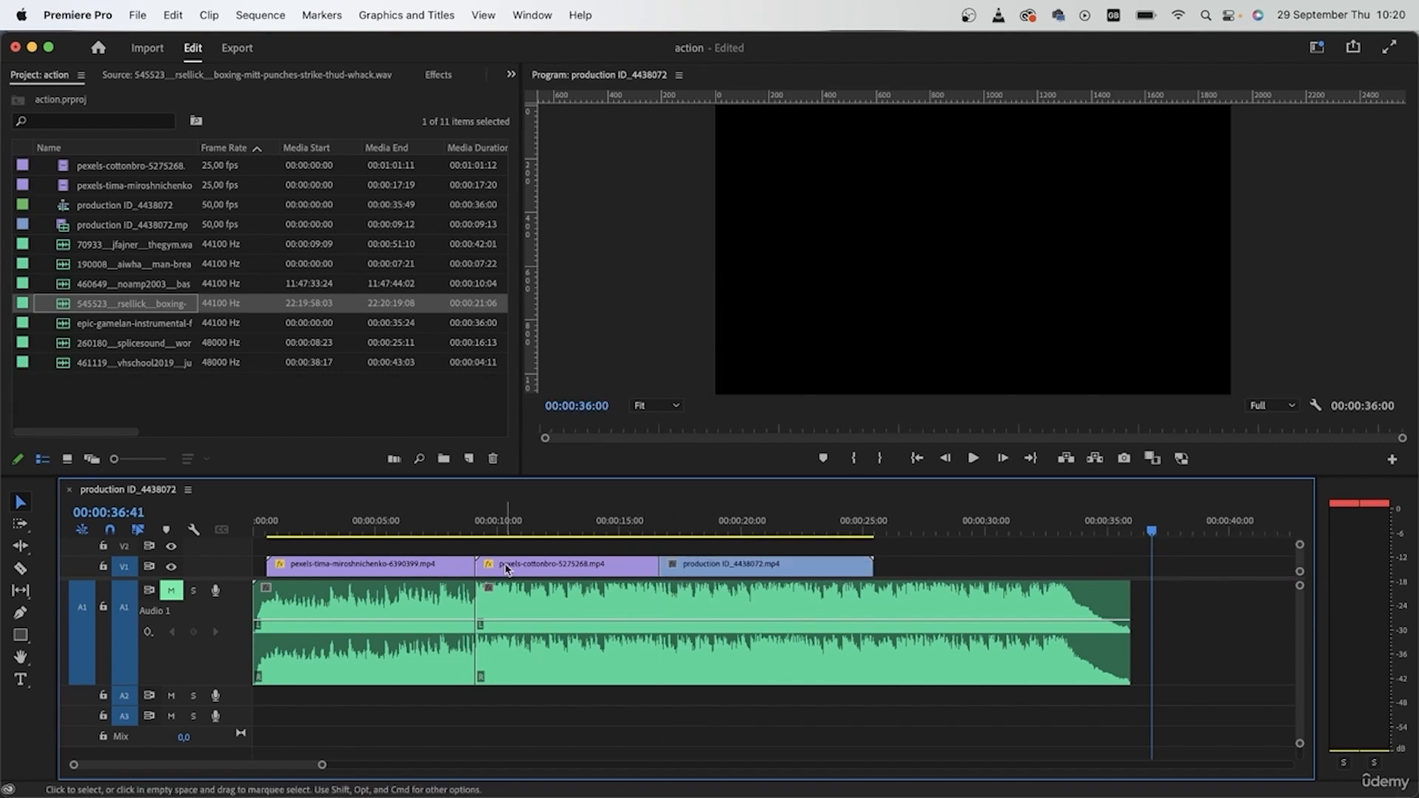
Step: Apply the default transition to the start of the jump-rope clip and the end of production ID_4438072.mp4
click(335, 569)
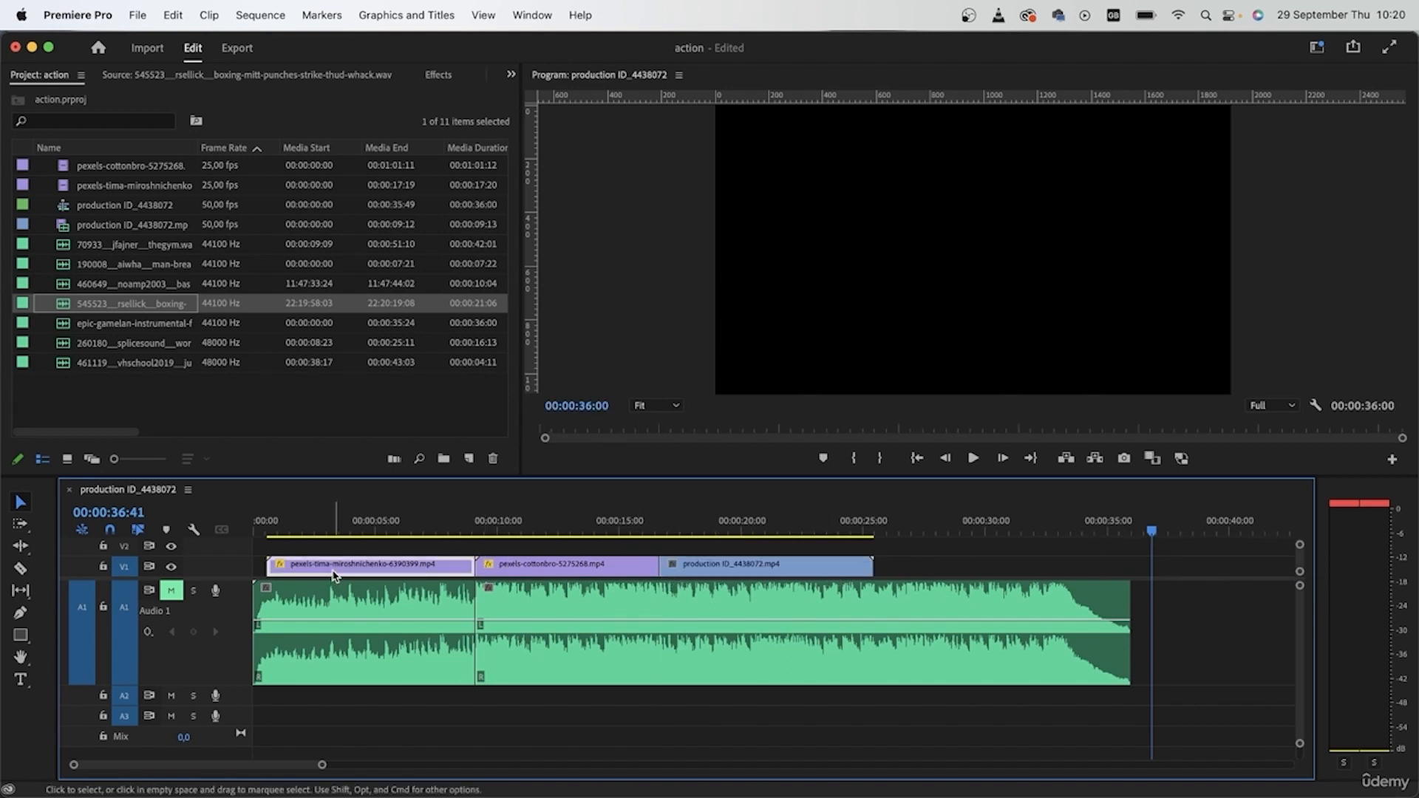
key(super+d)
click(816, 568)
key(super+d)
click(1019, 728)
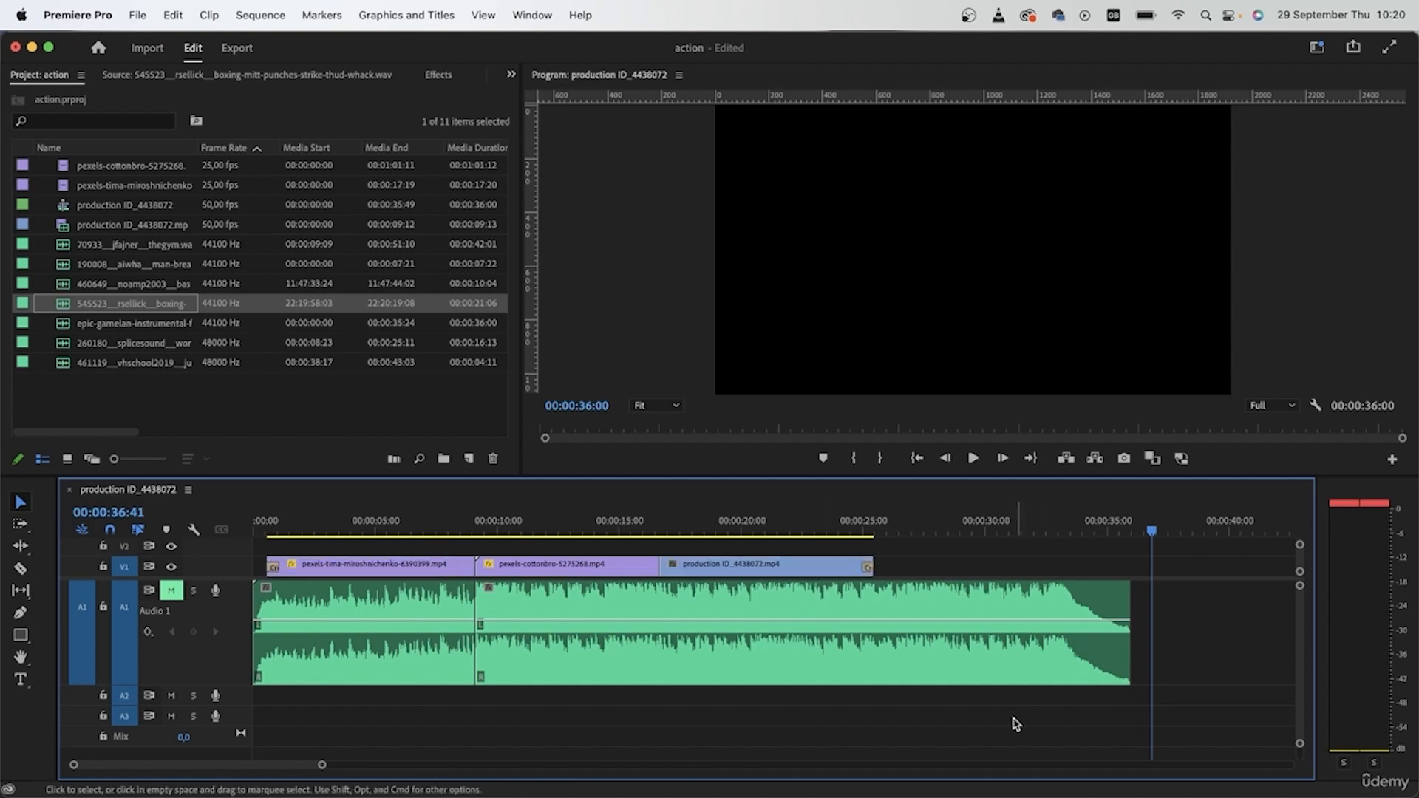
Step: Unmute audio track A1 and play the cut around 00:00:09 to check it against the music
drag(458, 523, 425, 526)
click(182, 595)
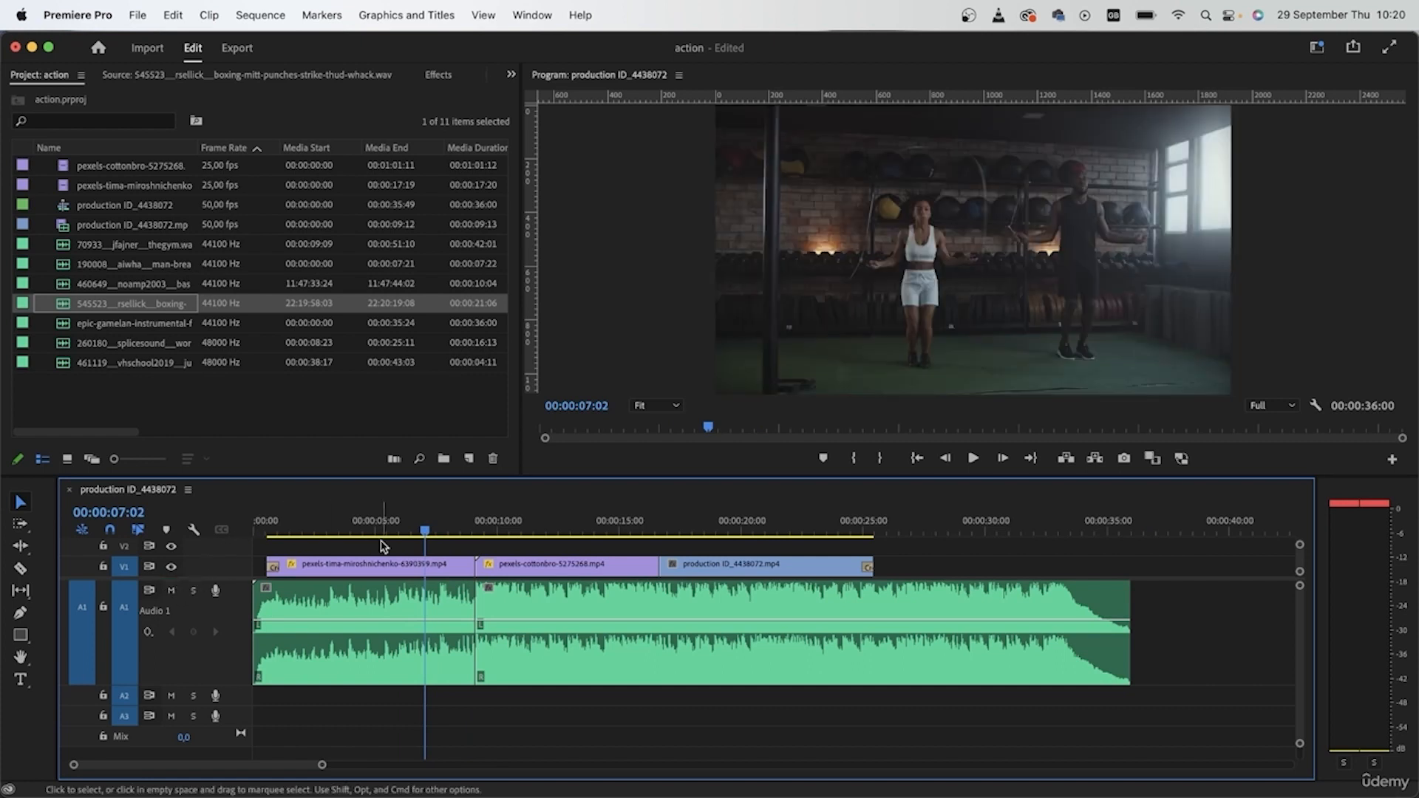
click(451, 526)
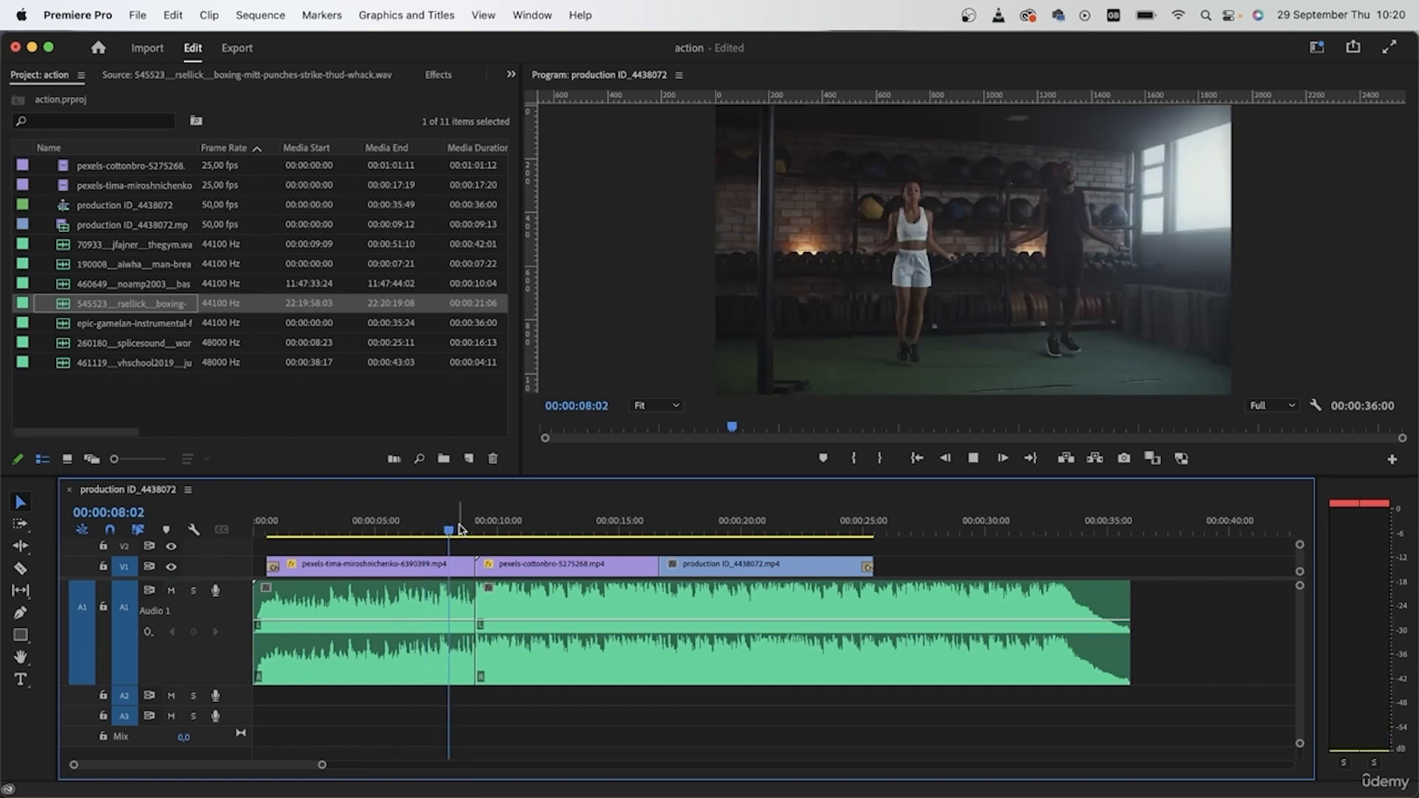
key(space)
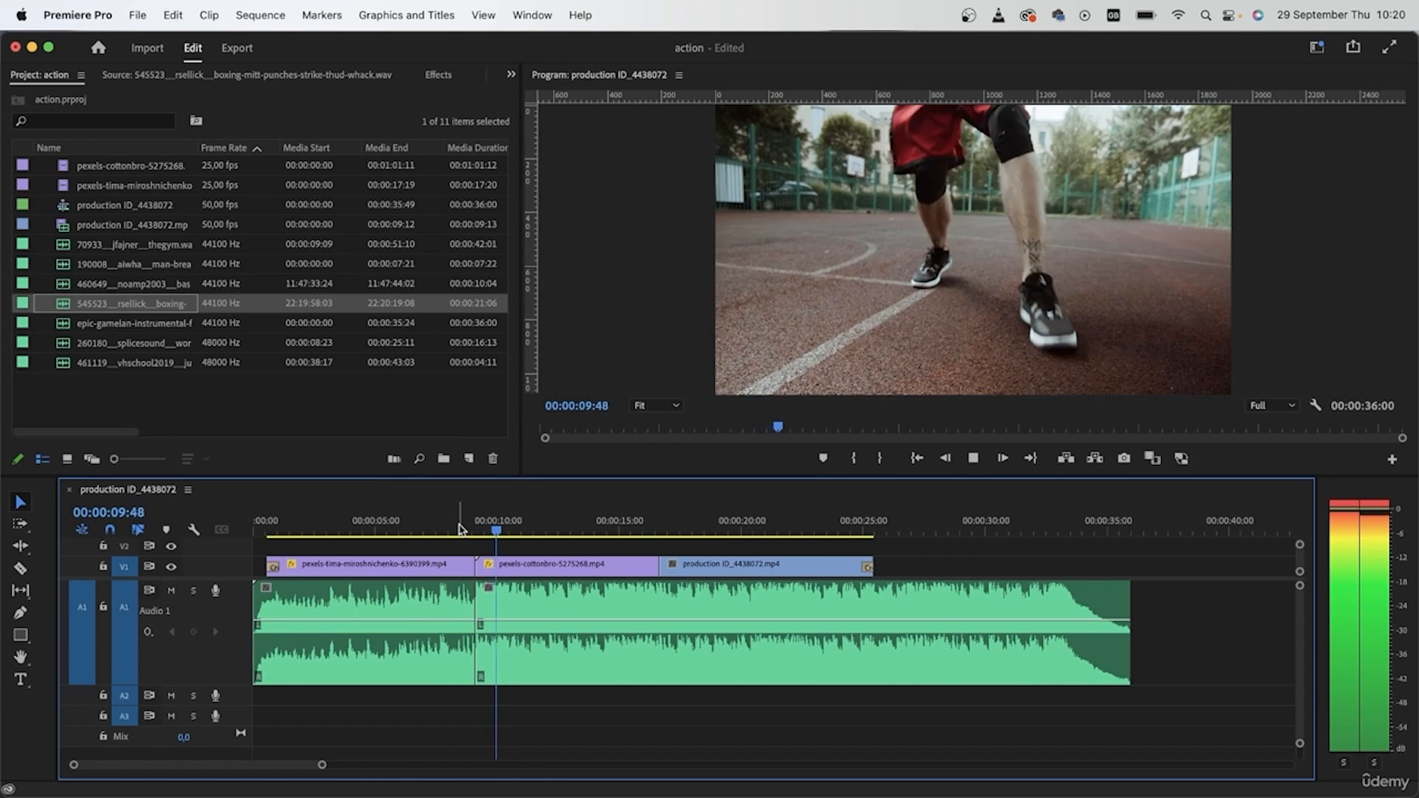
key(space)
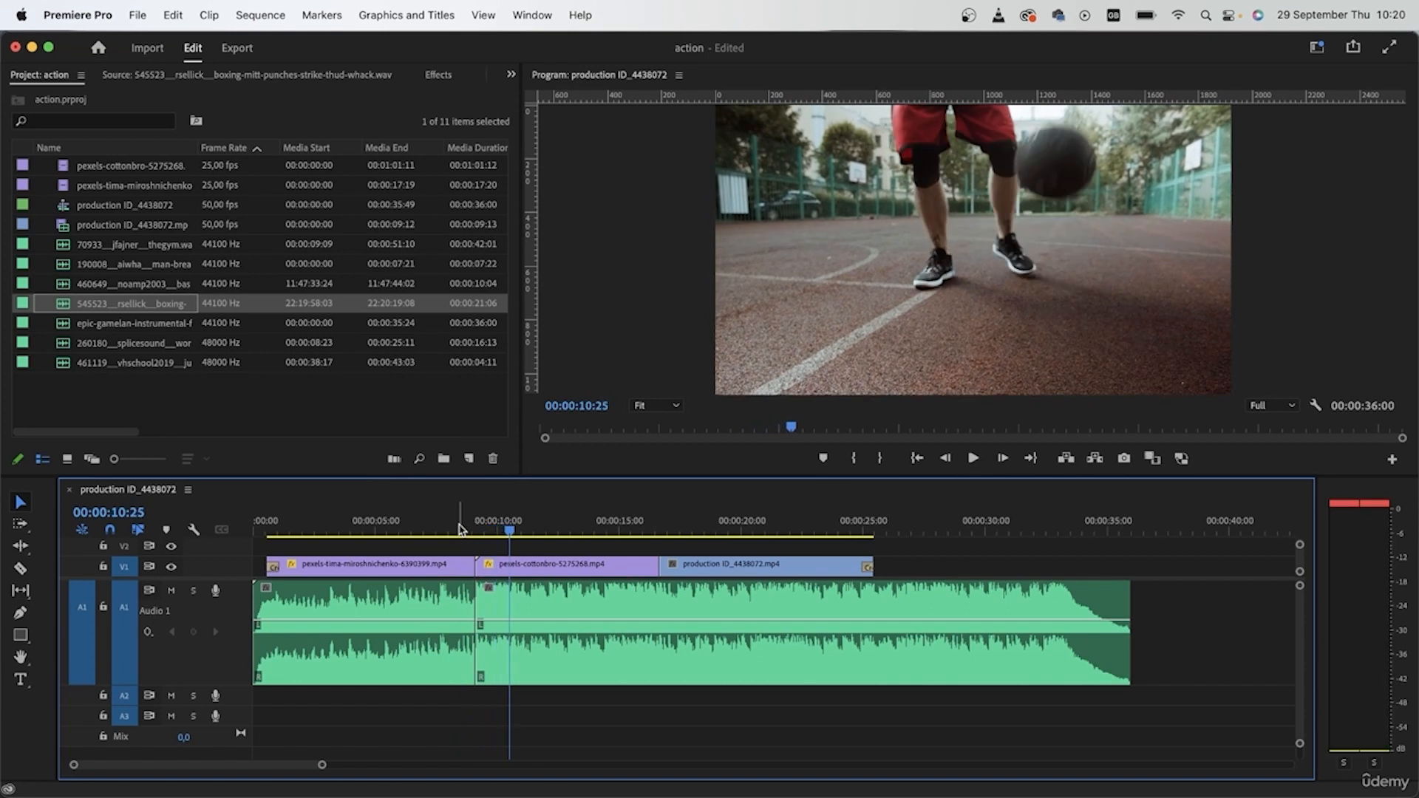
click(473, 527)
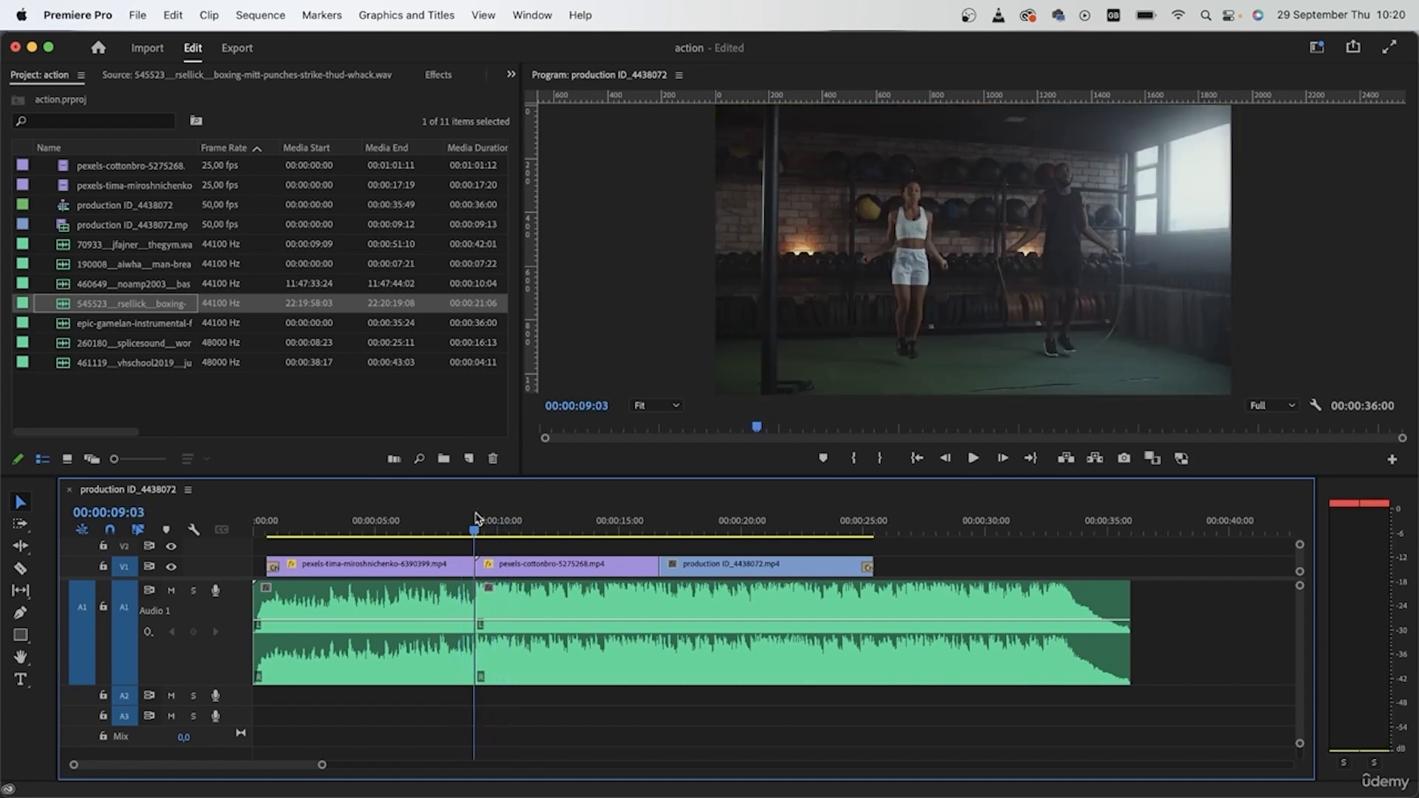
click(482, 521)
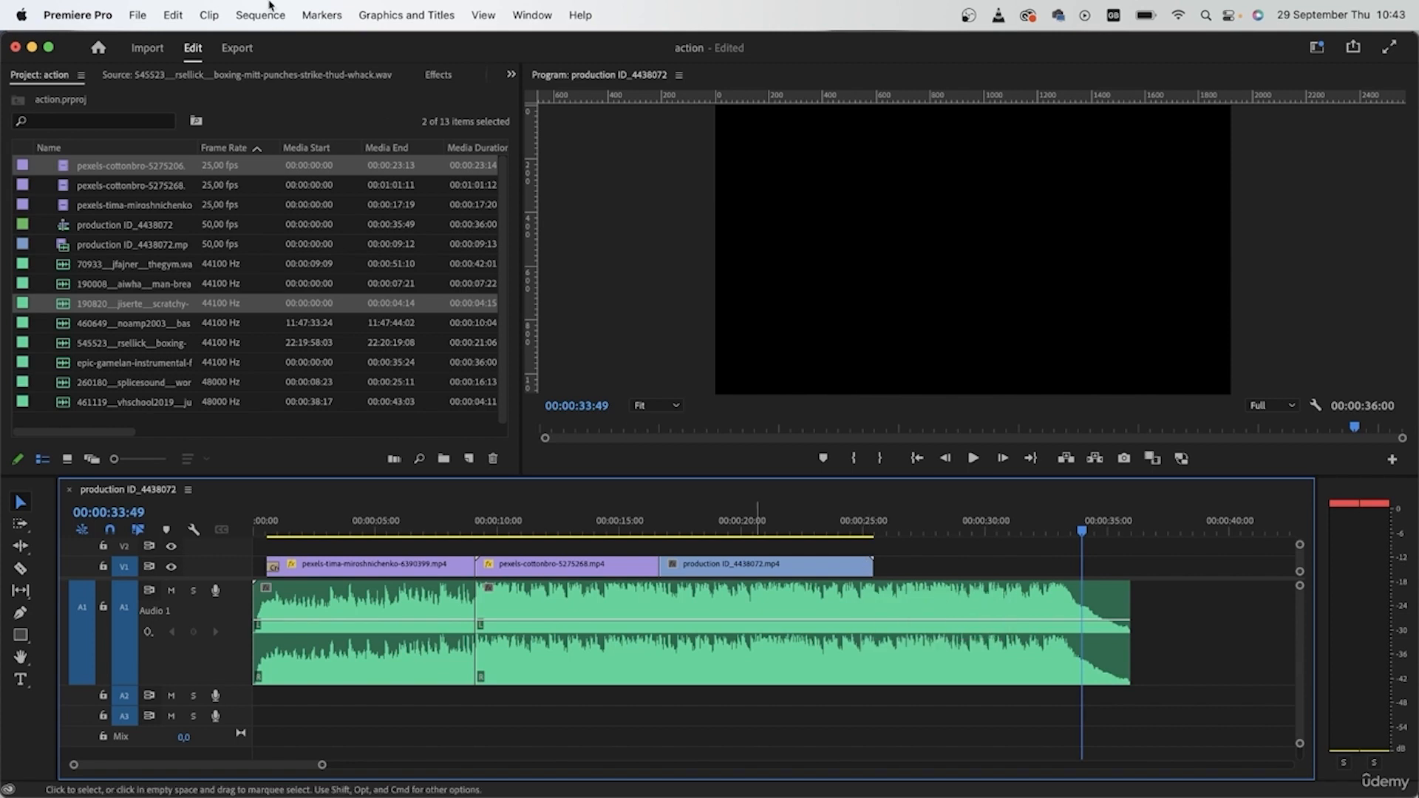
Step: Preview pexels-cottonbro-5275206.mp4 in the source viewer and add its video to V1 directly after production ID_4438072.mp4
double_click(125, 173)
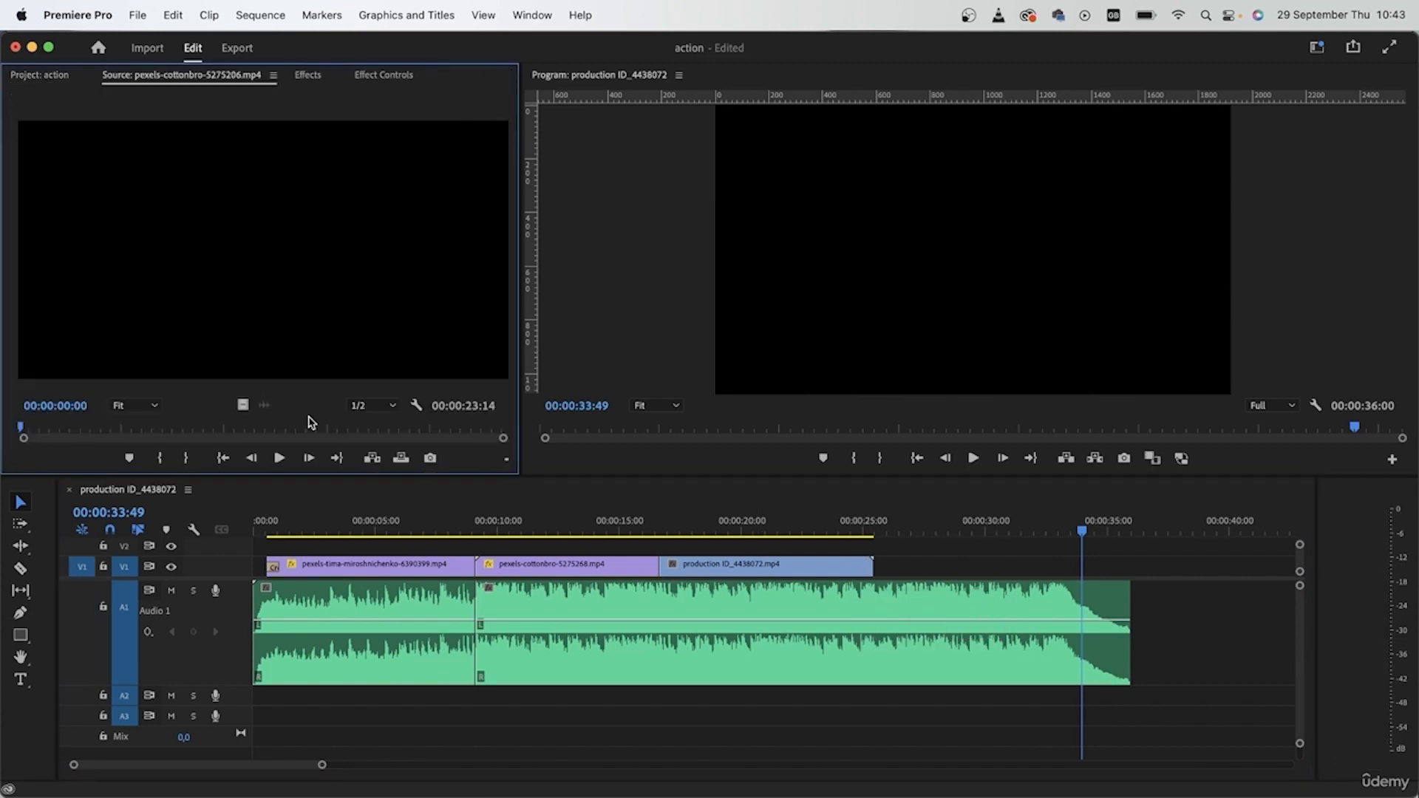
drag(35, 430, 193, 439)
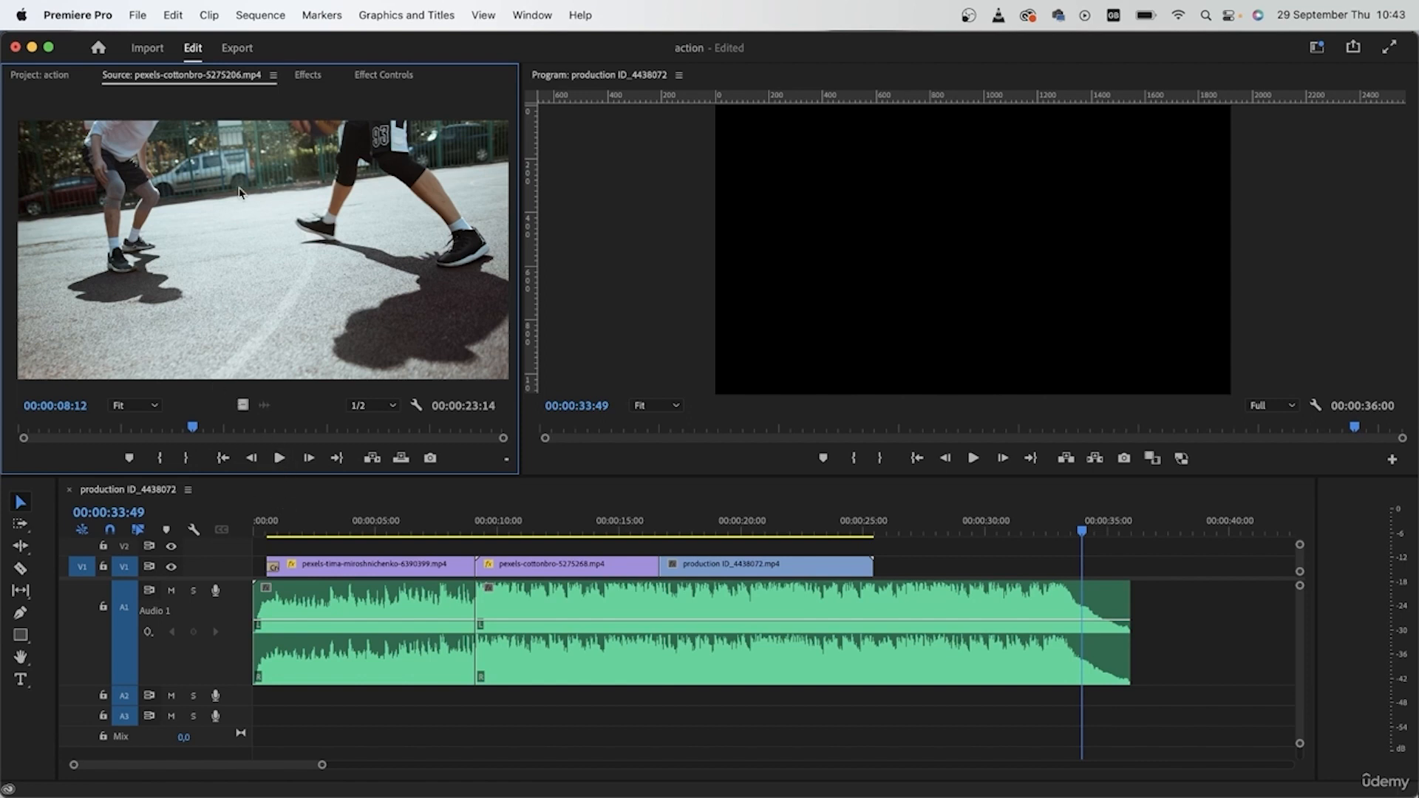
click(560, 527)
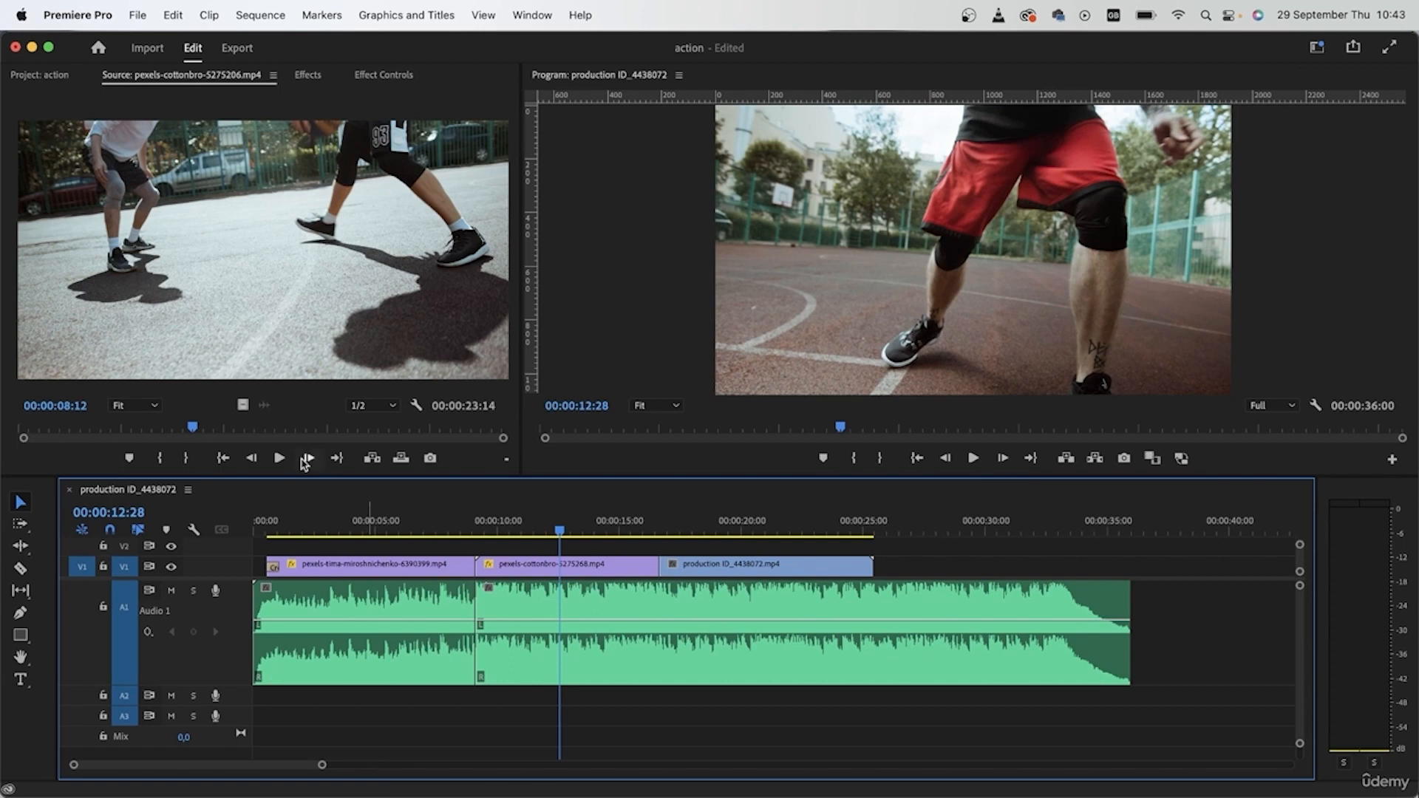
drag(243, 405, 880, 568)
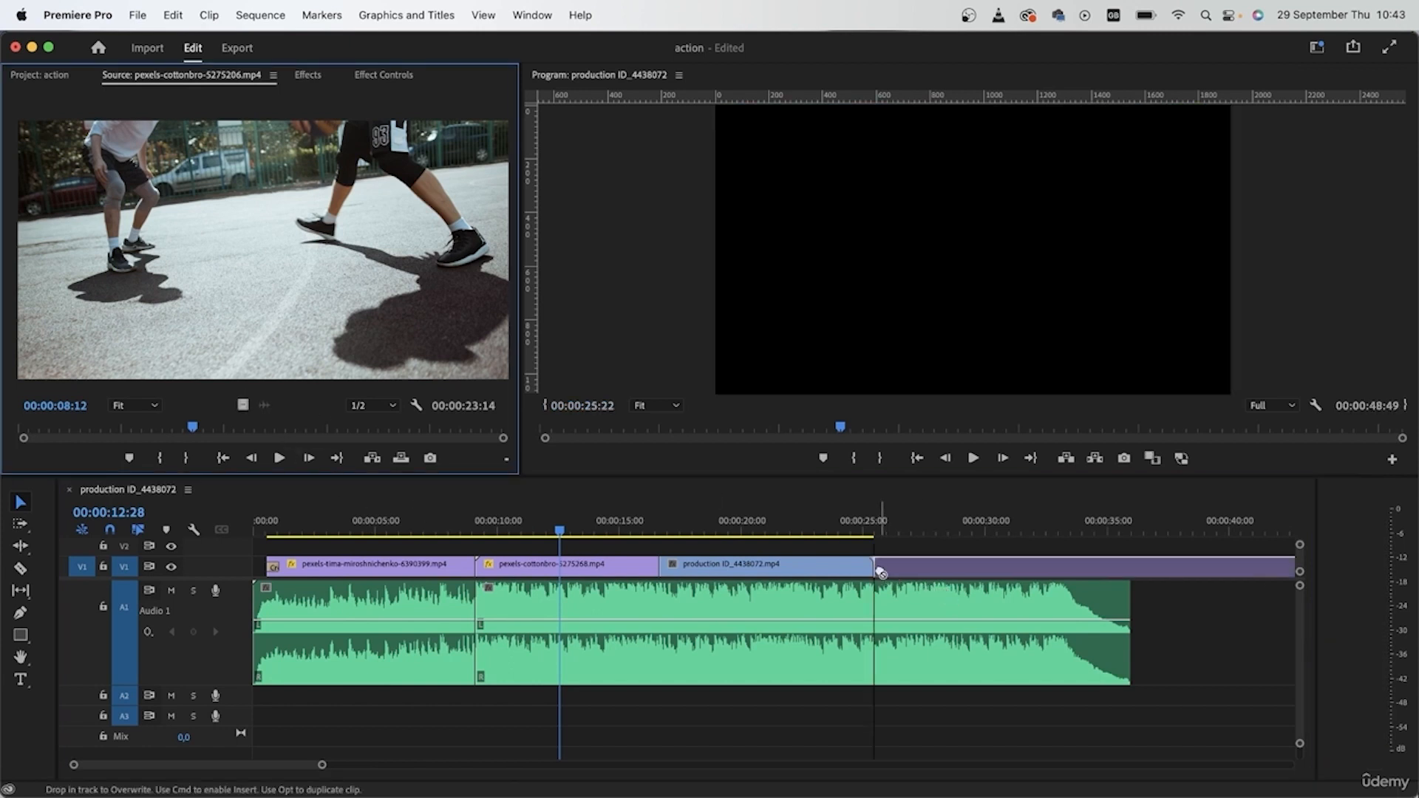
Step: Trim pexels-cottonbro-5275206.mp4 to end at 00:00:33:00 and apply the default transition to its end
click(1110, 530)
drag(1110, 531, 1059, 531)
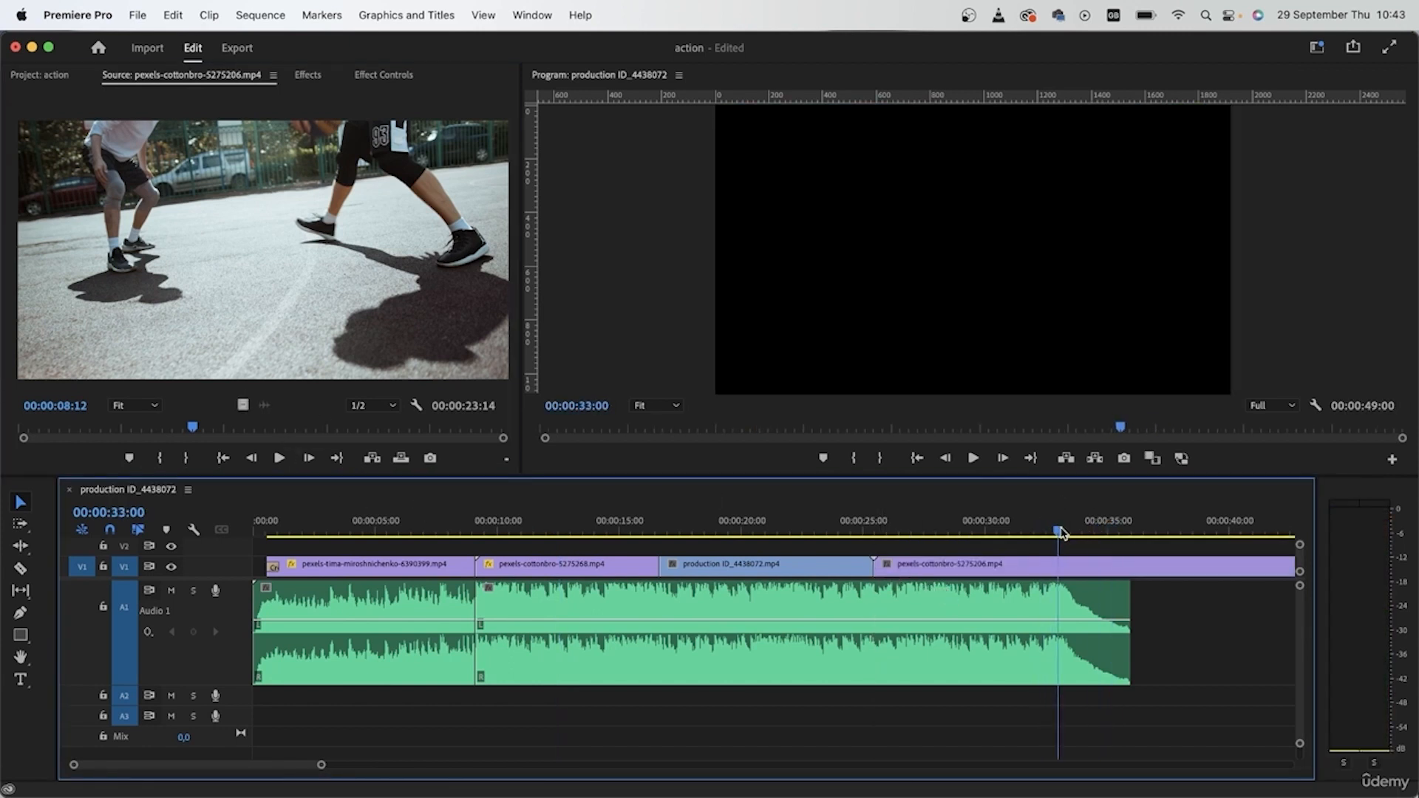
key(super+k)
click(1088, 569)
key(Delete)
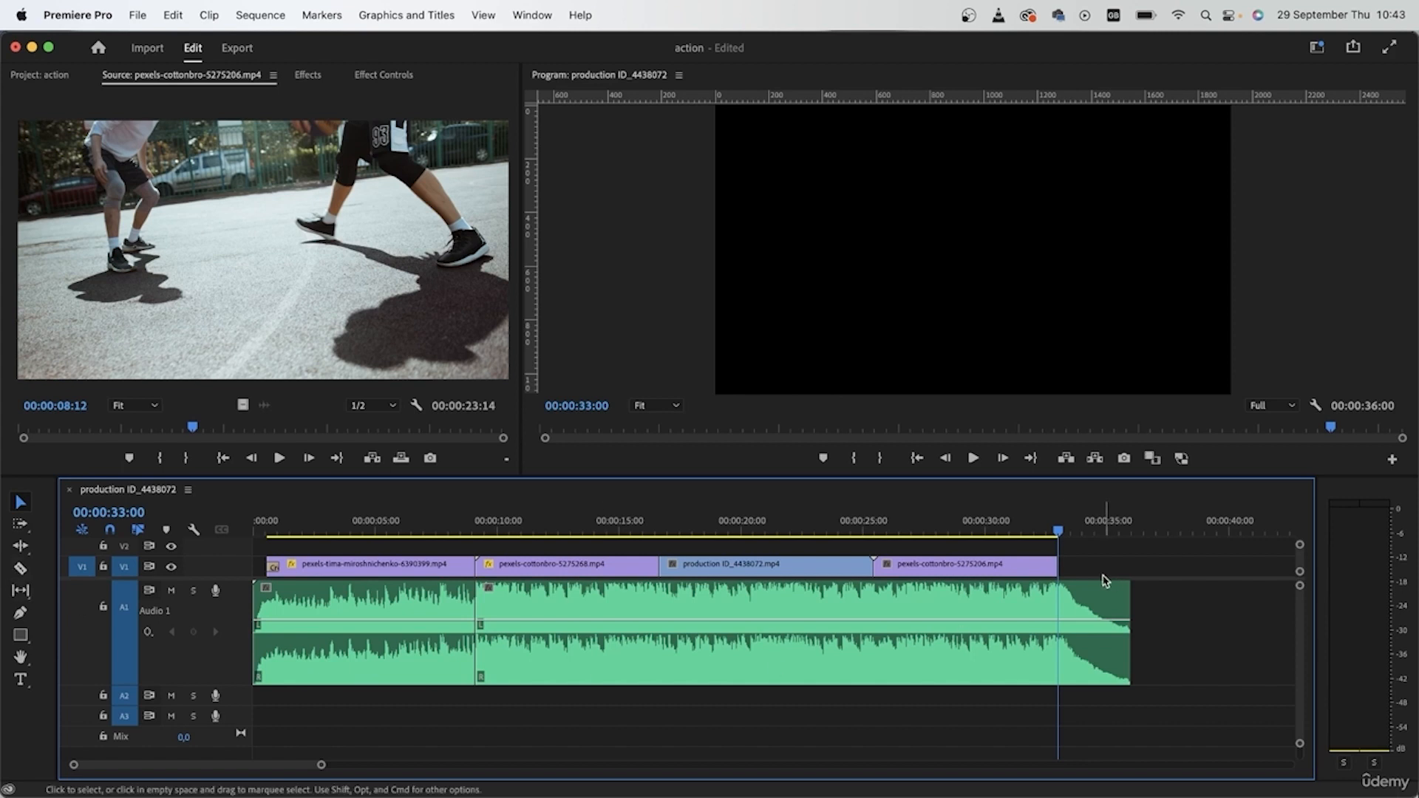
click(1024, 569)
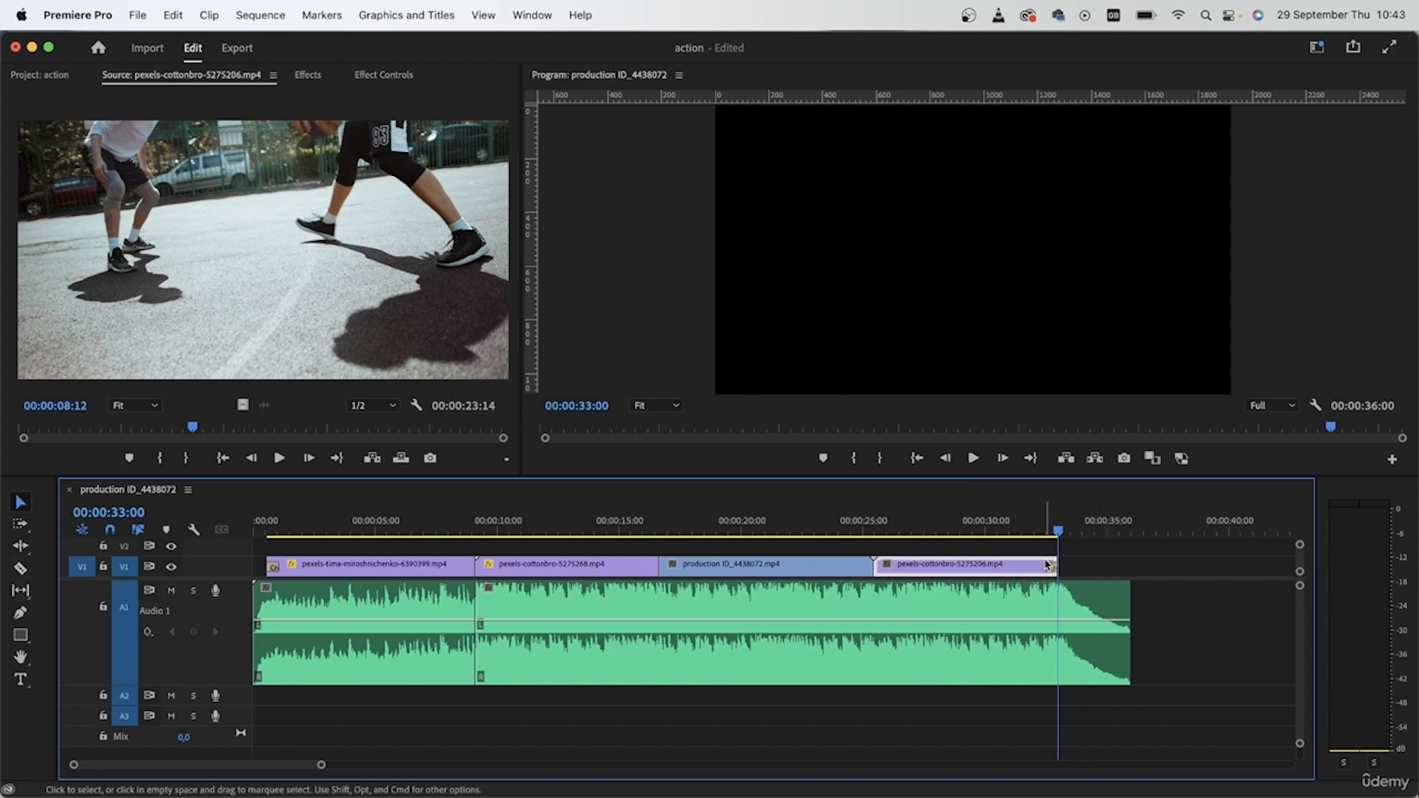
click(1197, 684)
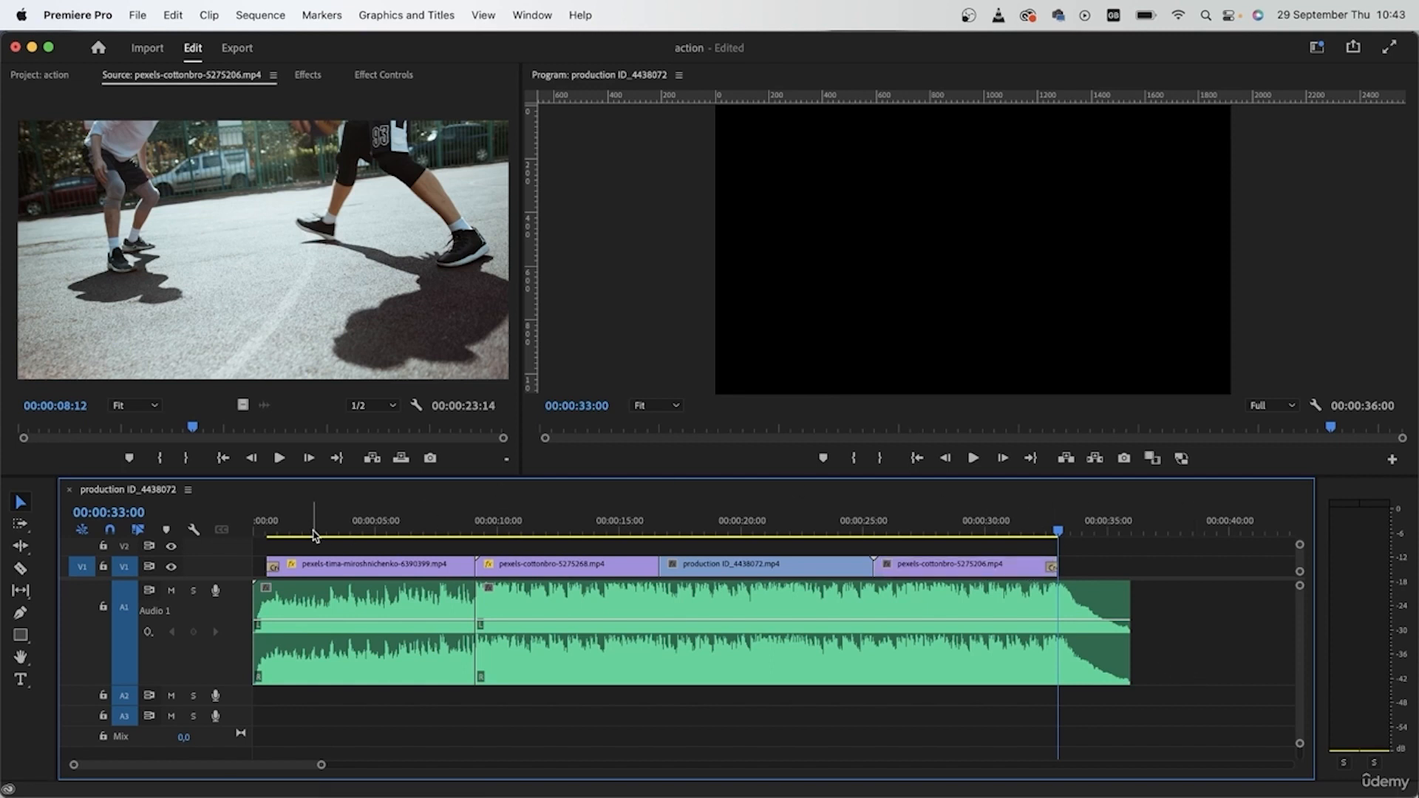
Step: Mute audio track A1 and add a series of clip markers to the jump-rope clip while playing it from 00:00:00:30
click(171, 590)
click(273, 522)
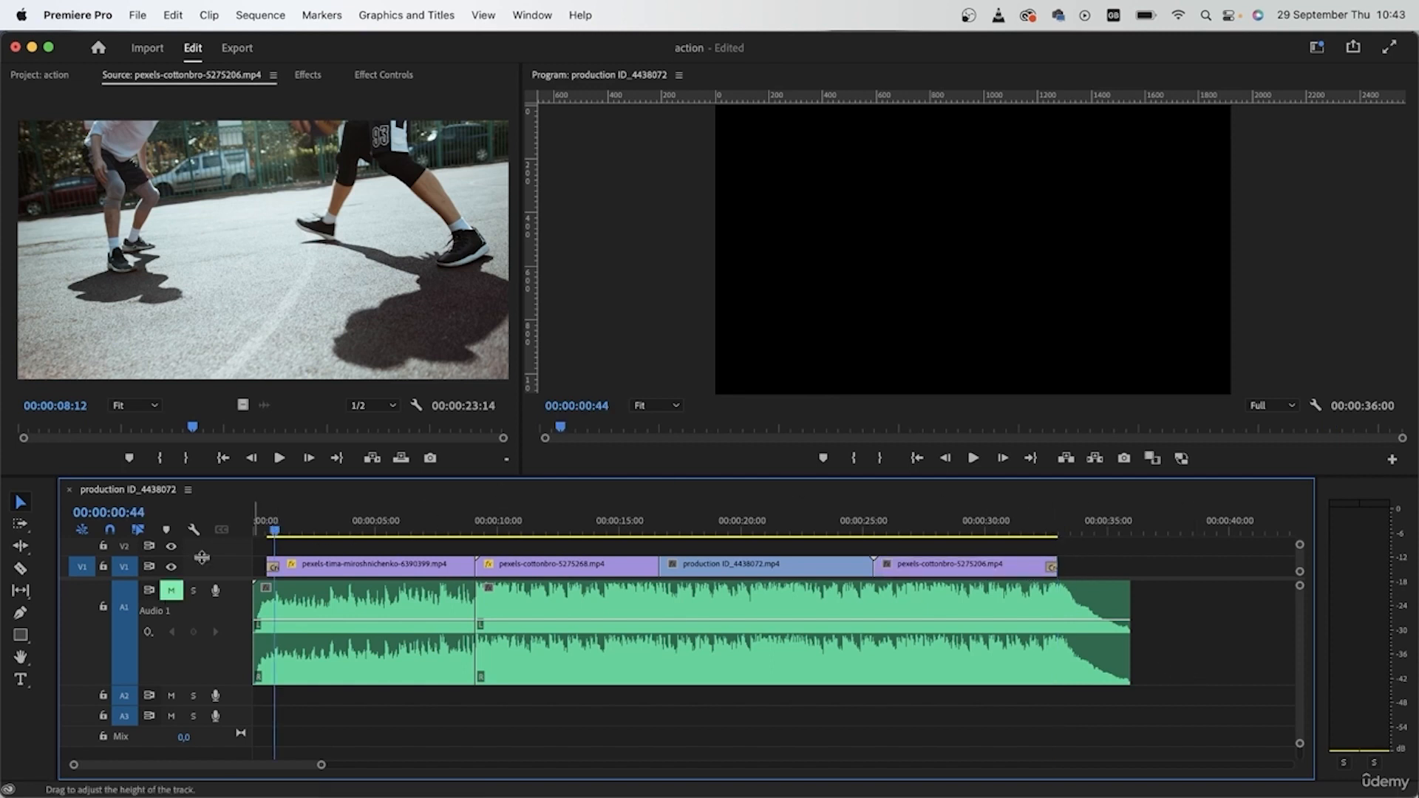
drag(274, 520, 485, 562)
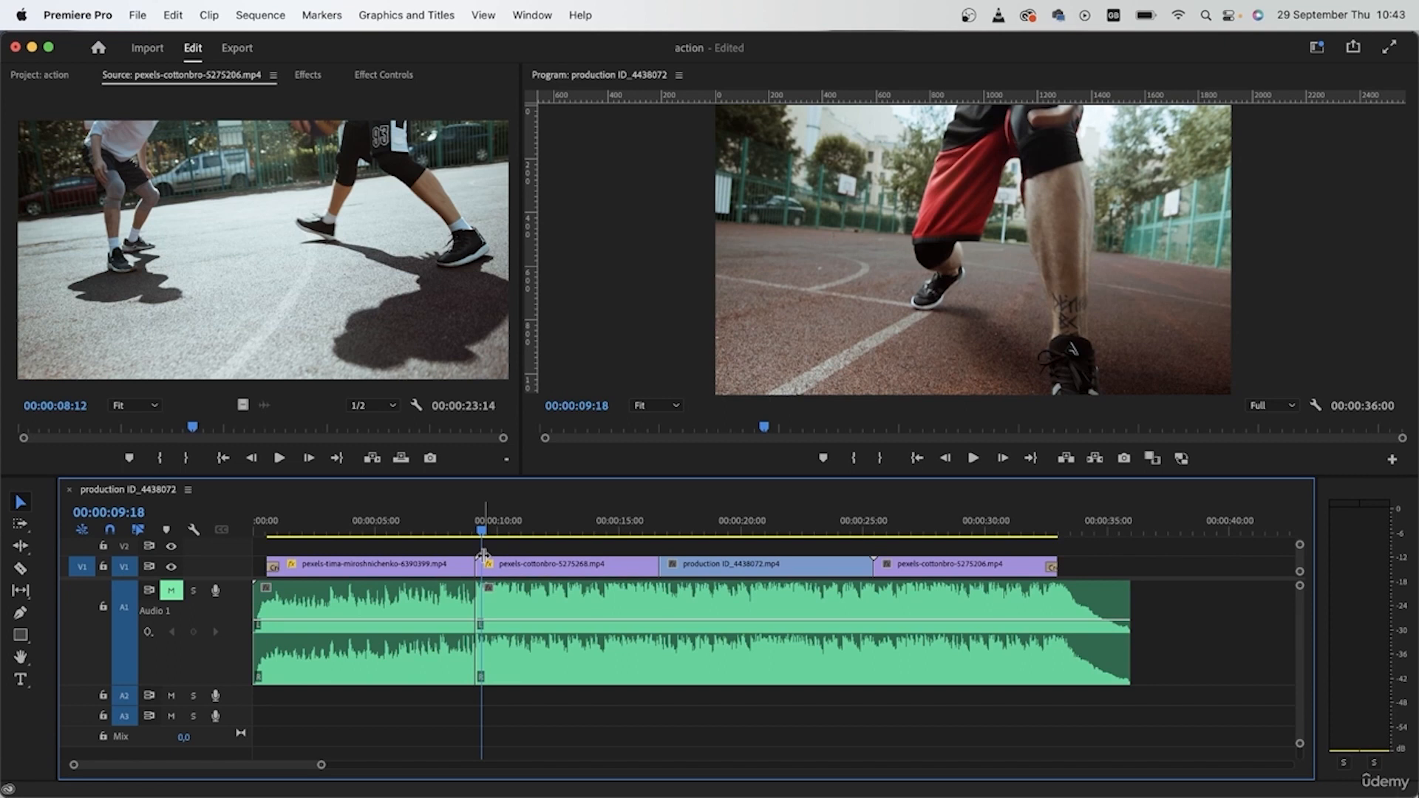
drag(399, 521, 266, 525)
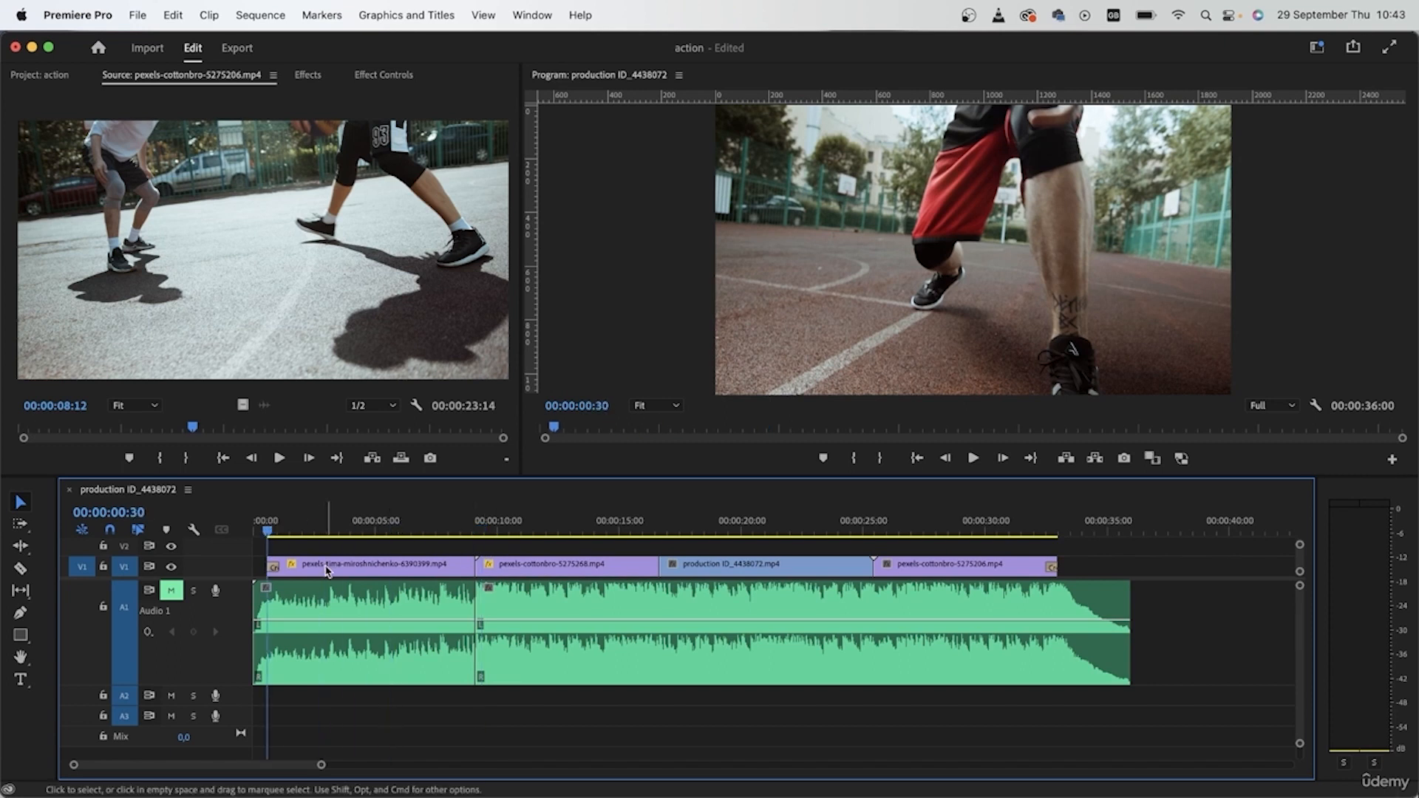
click(329, 567)
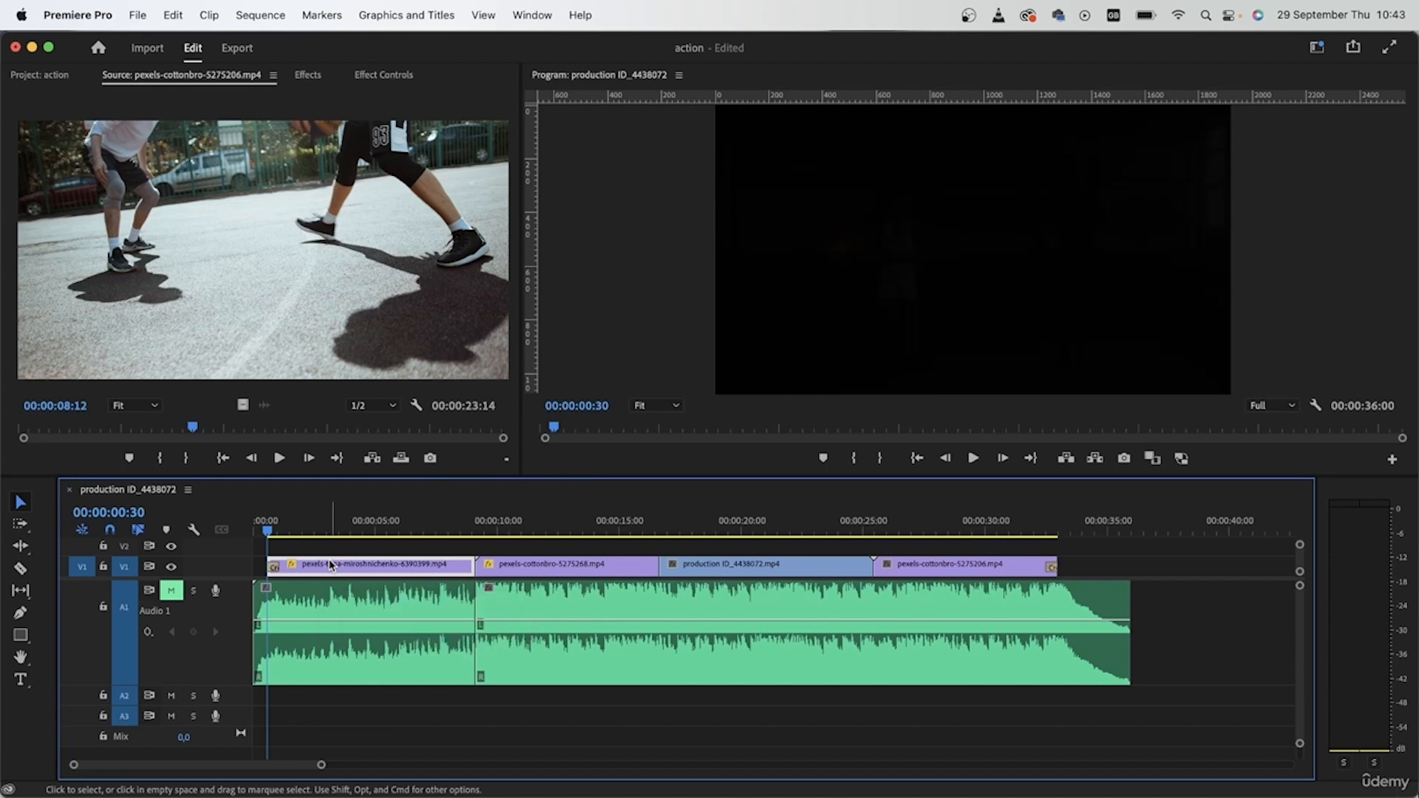
key(space)
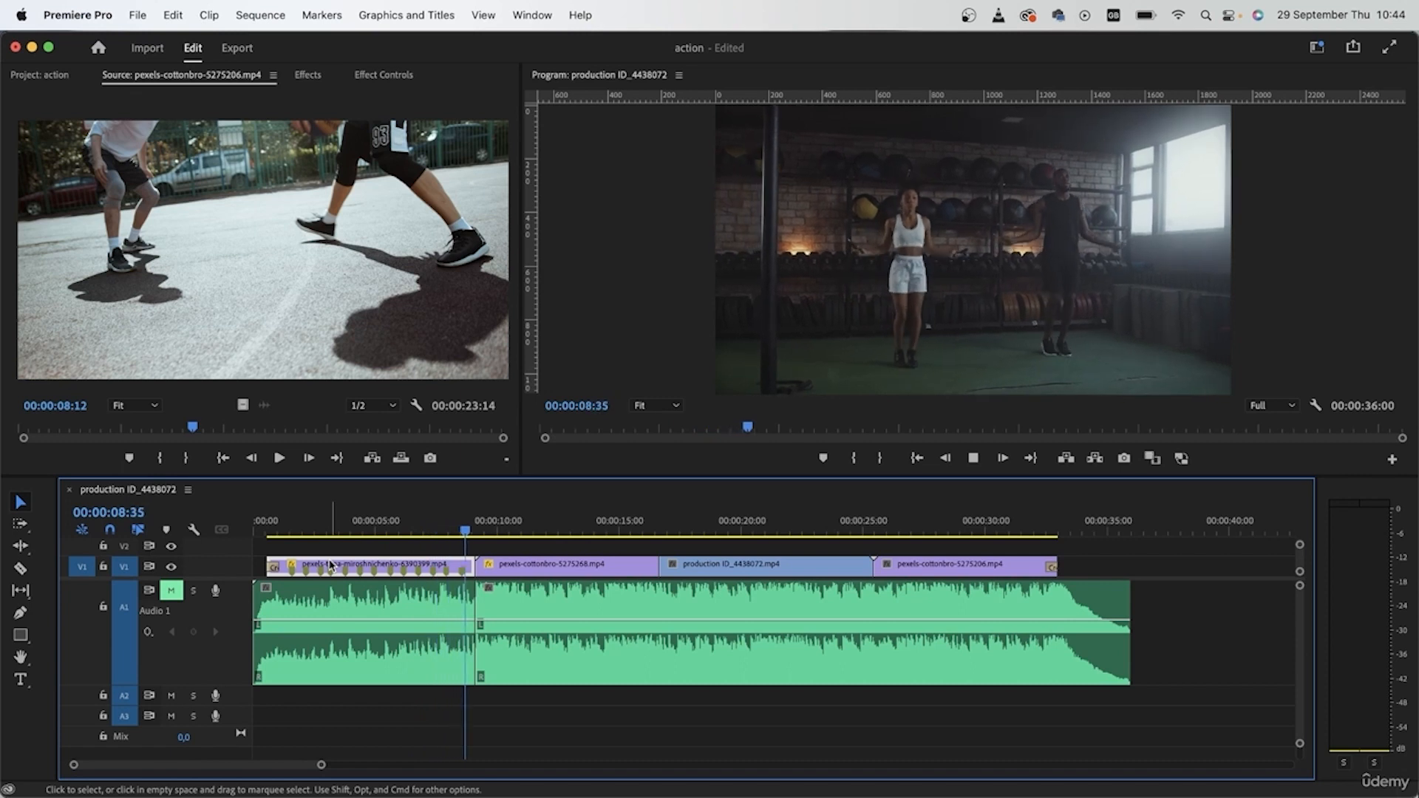
key(space)
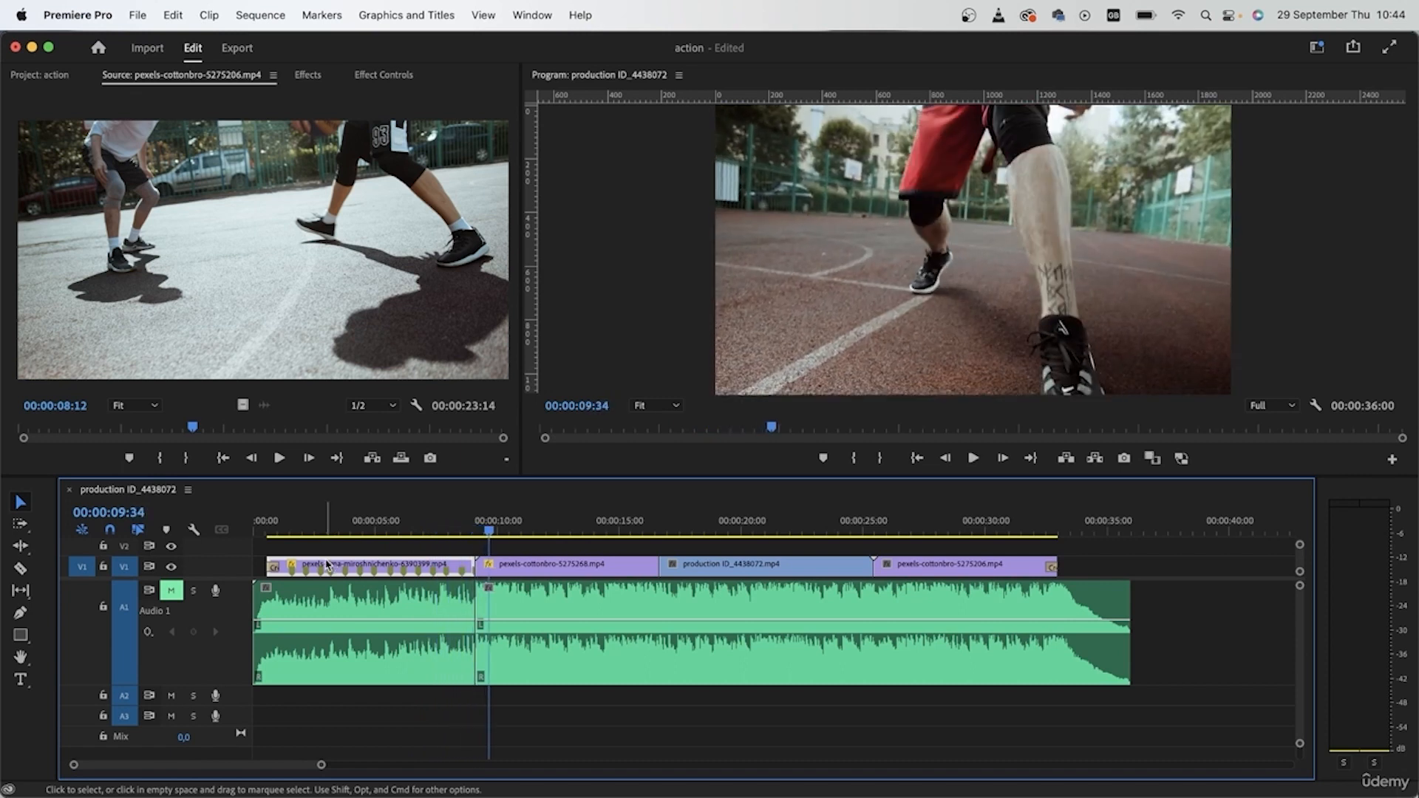
Step: Place 461119__vhschool2019__jumping-rope.wav from the project on audio track A2 at the start of the jump-rope clip
click(291, 529)
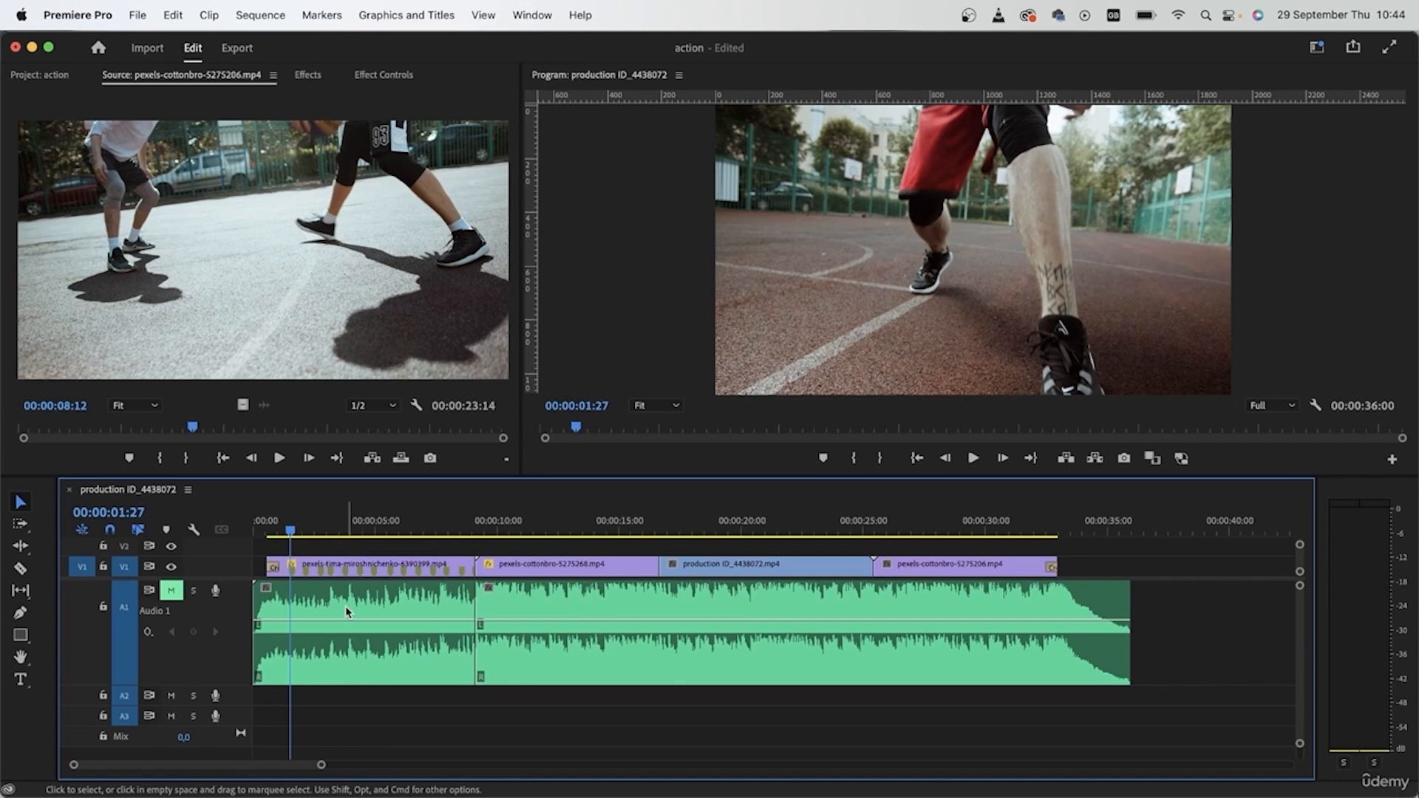
scroll(304, 592, up, 3)
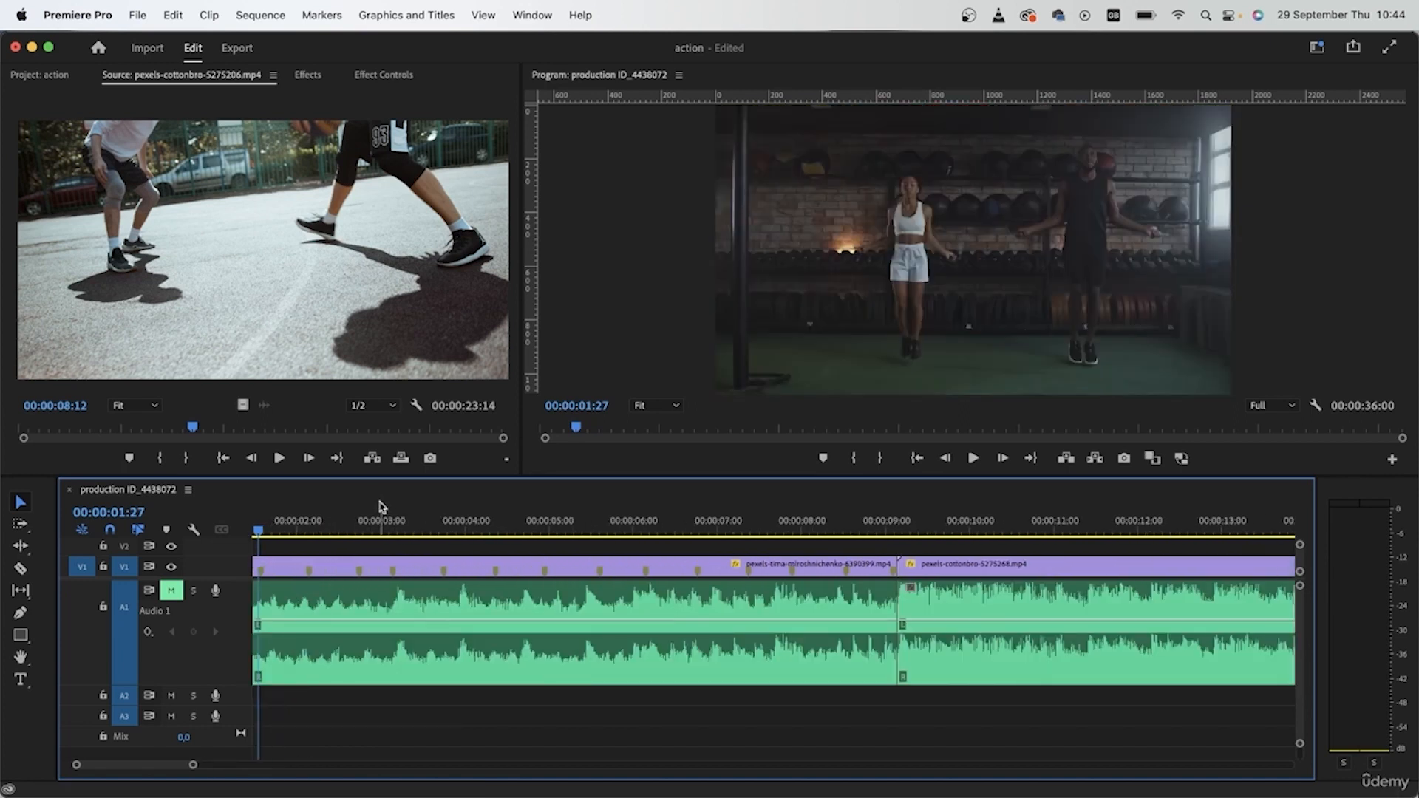
scroll(660, 670, left, 2)
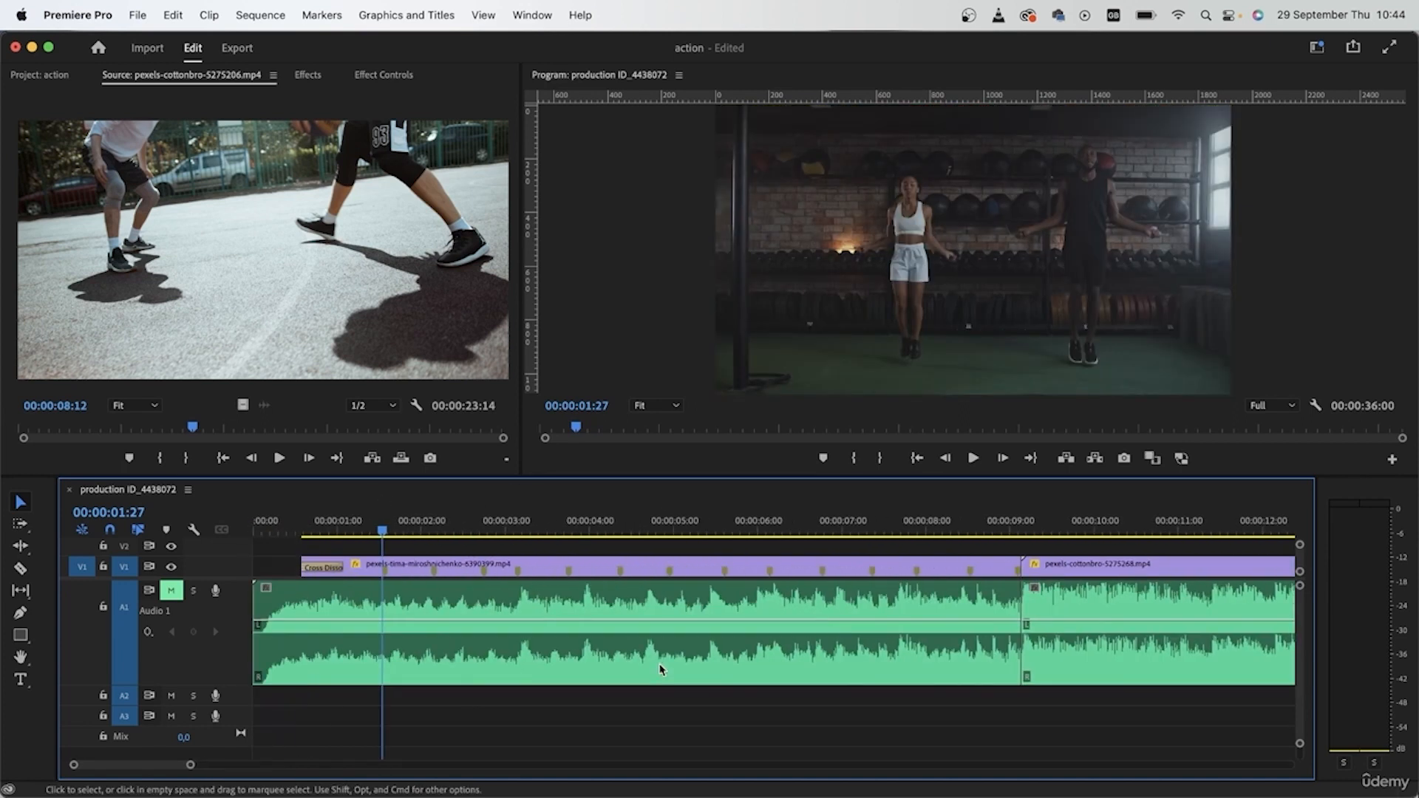
scroll(660, 670, down, 3)
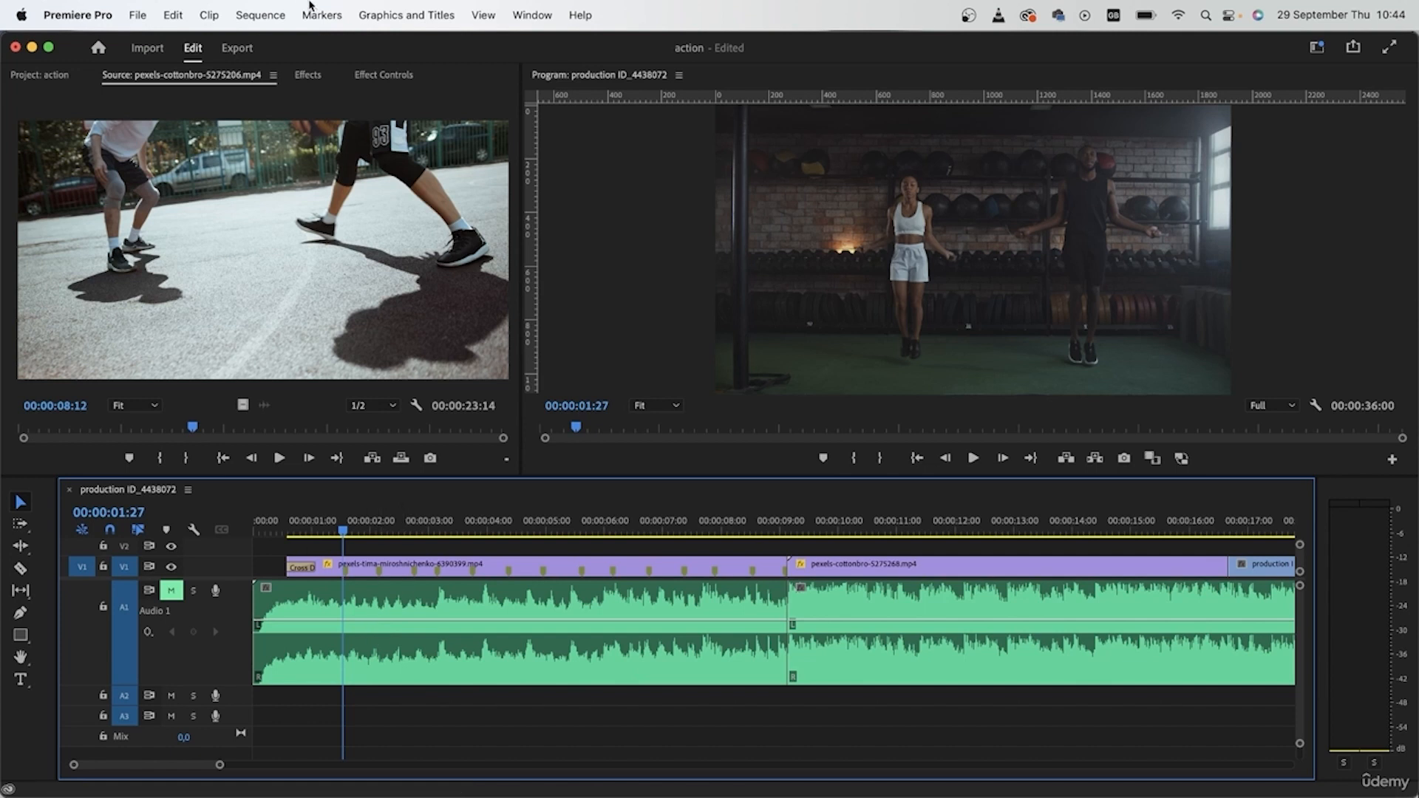
click(307, 76)
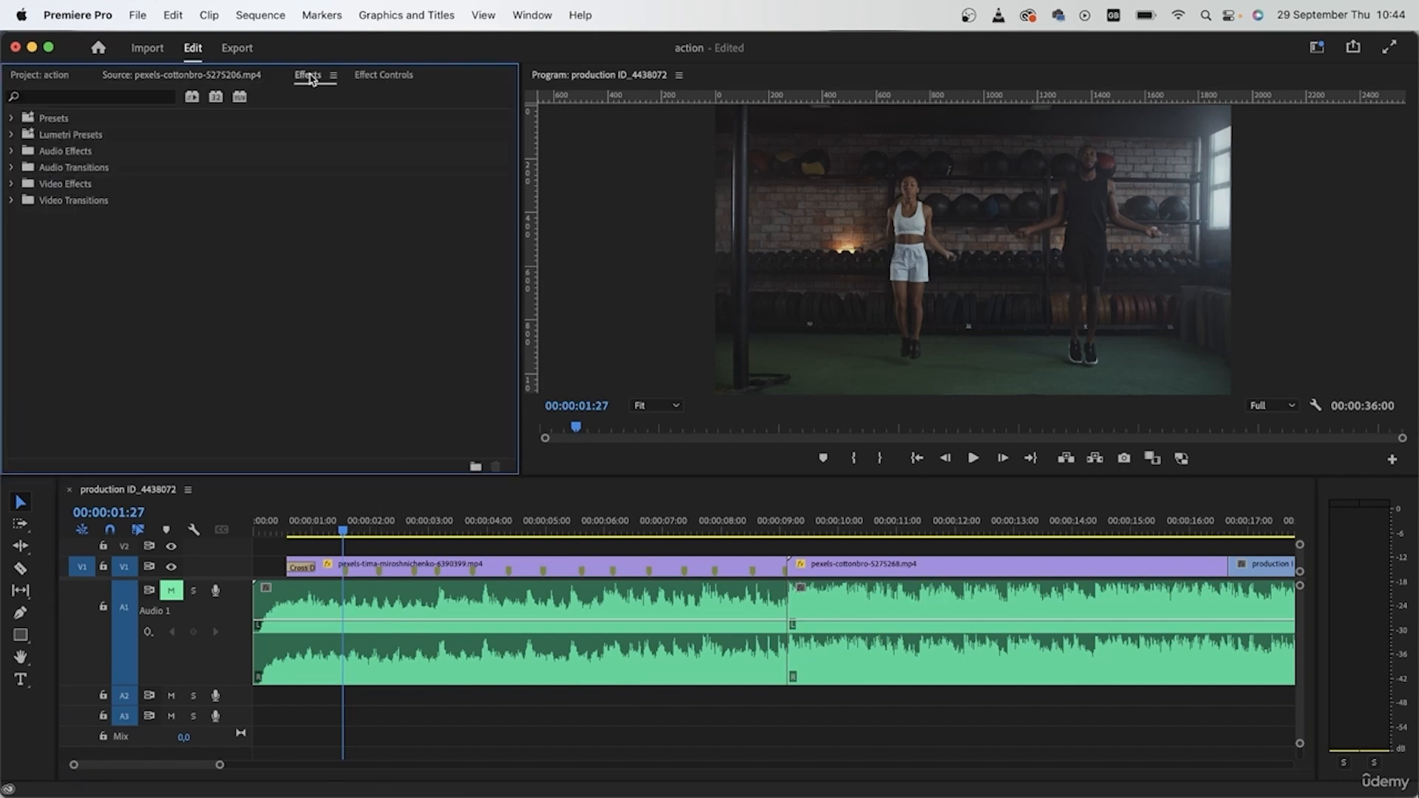
click(57, 77)
drag(197, 148, 355, 148)
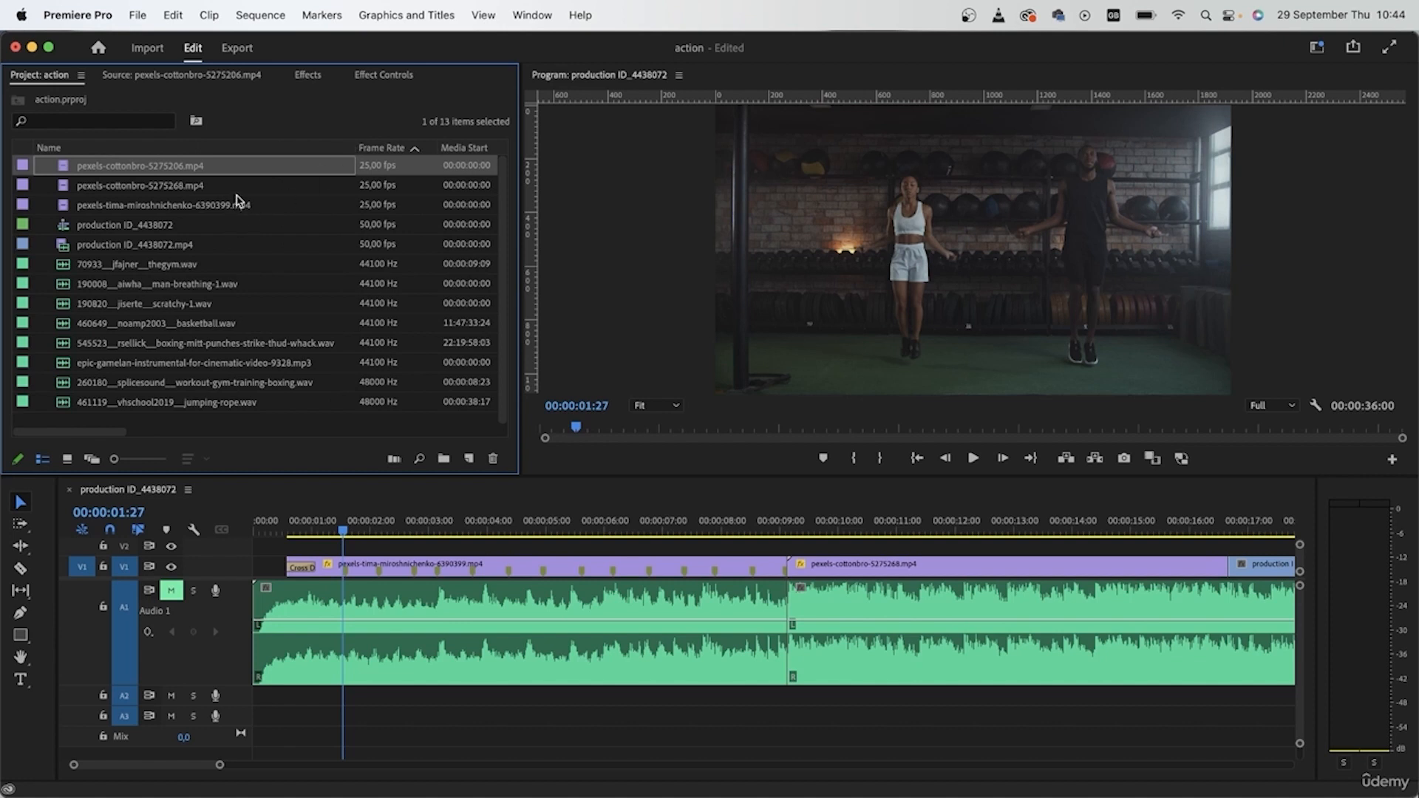
click(211, 405)
drag(59, 405, 275, 706)
drag(294, 699, 294, 699)
Step: Play the sequence from 00:00:00:43 to check the jumping-rope sound against the picture
click(304, 526)
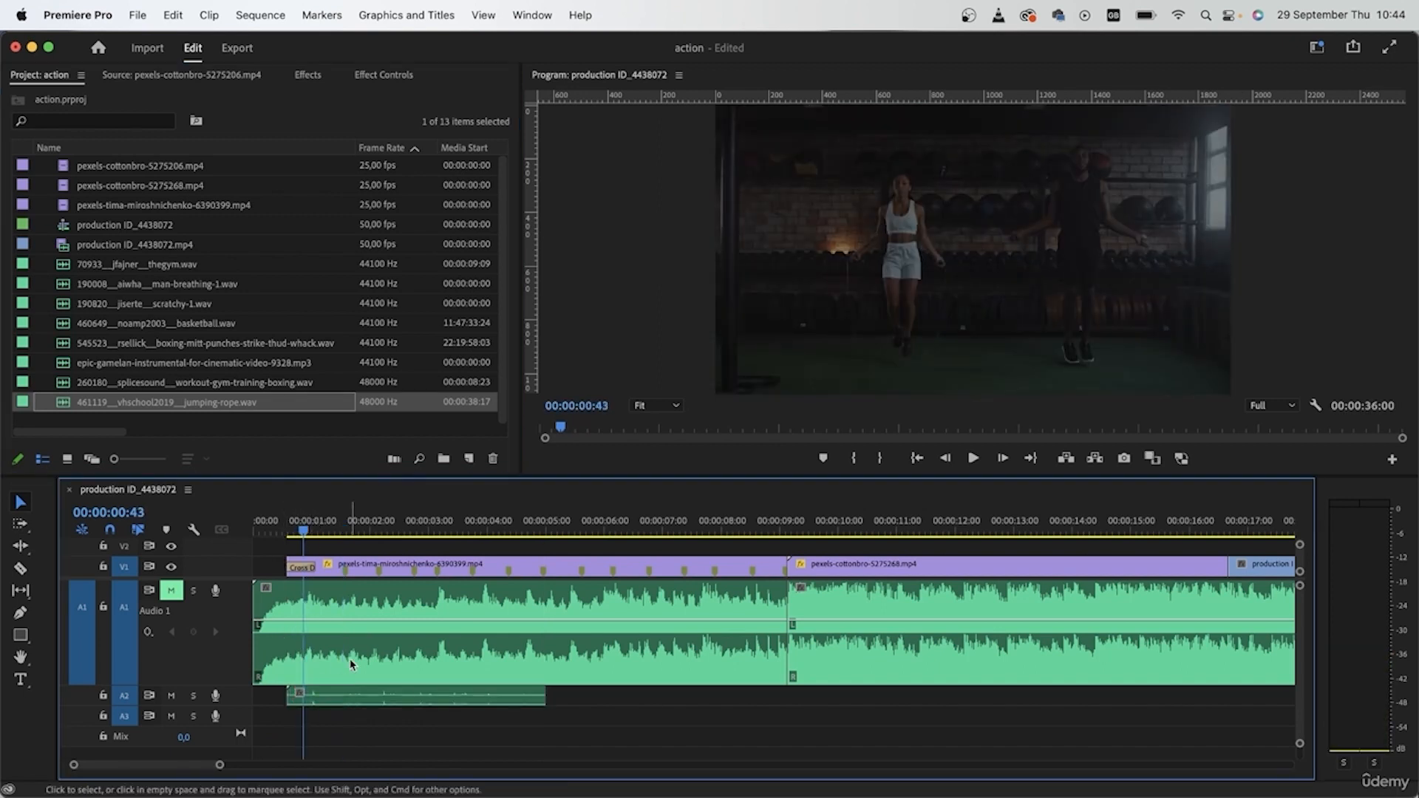
key(space)
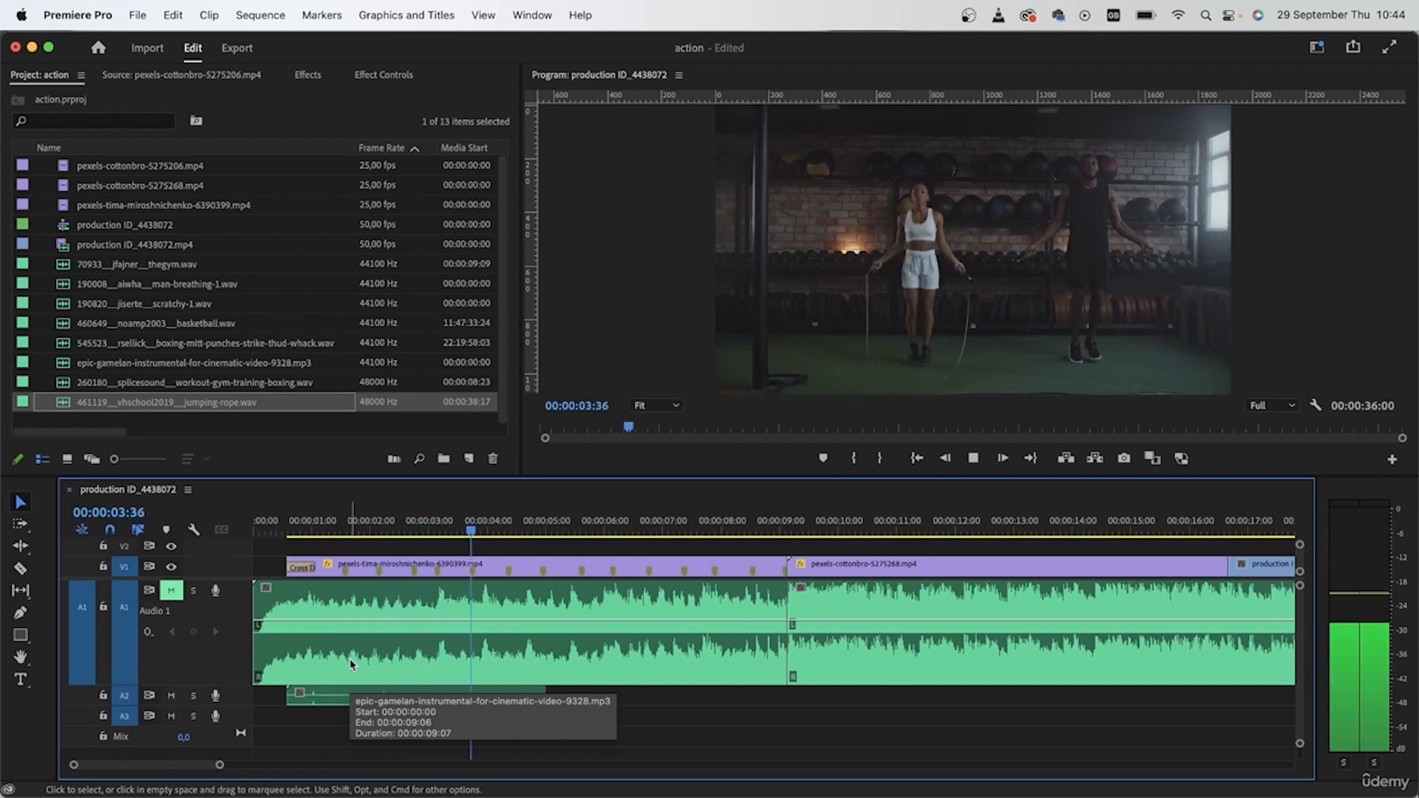
key(space)
Step: Increase the height of track A2 and set the jumping-rope sound's label colour to Violet
drag(230, 683, 235, 735)
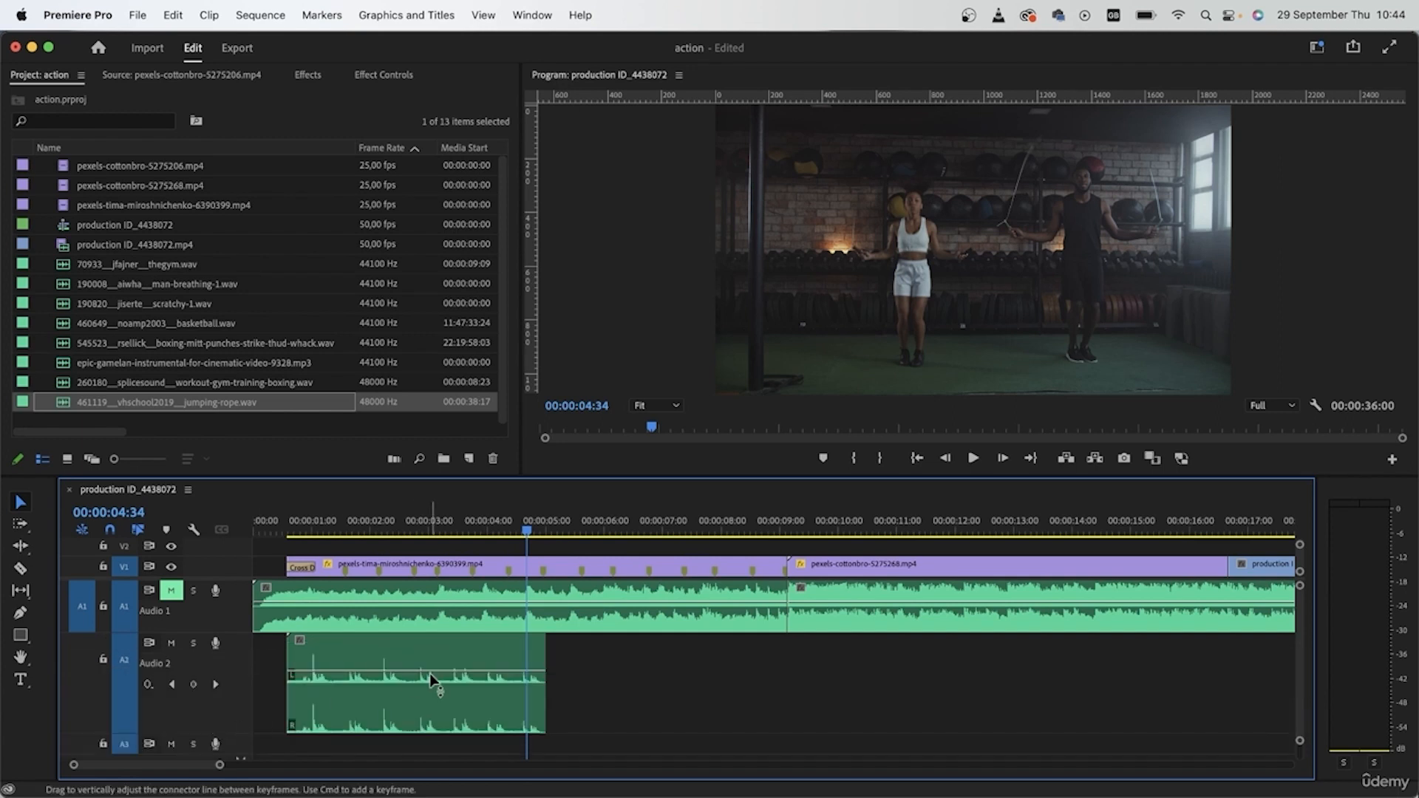
right_click(432, 674)
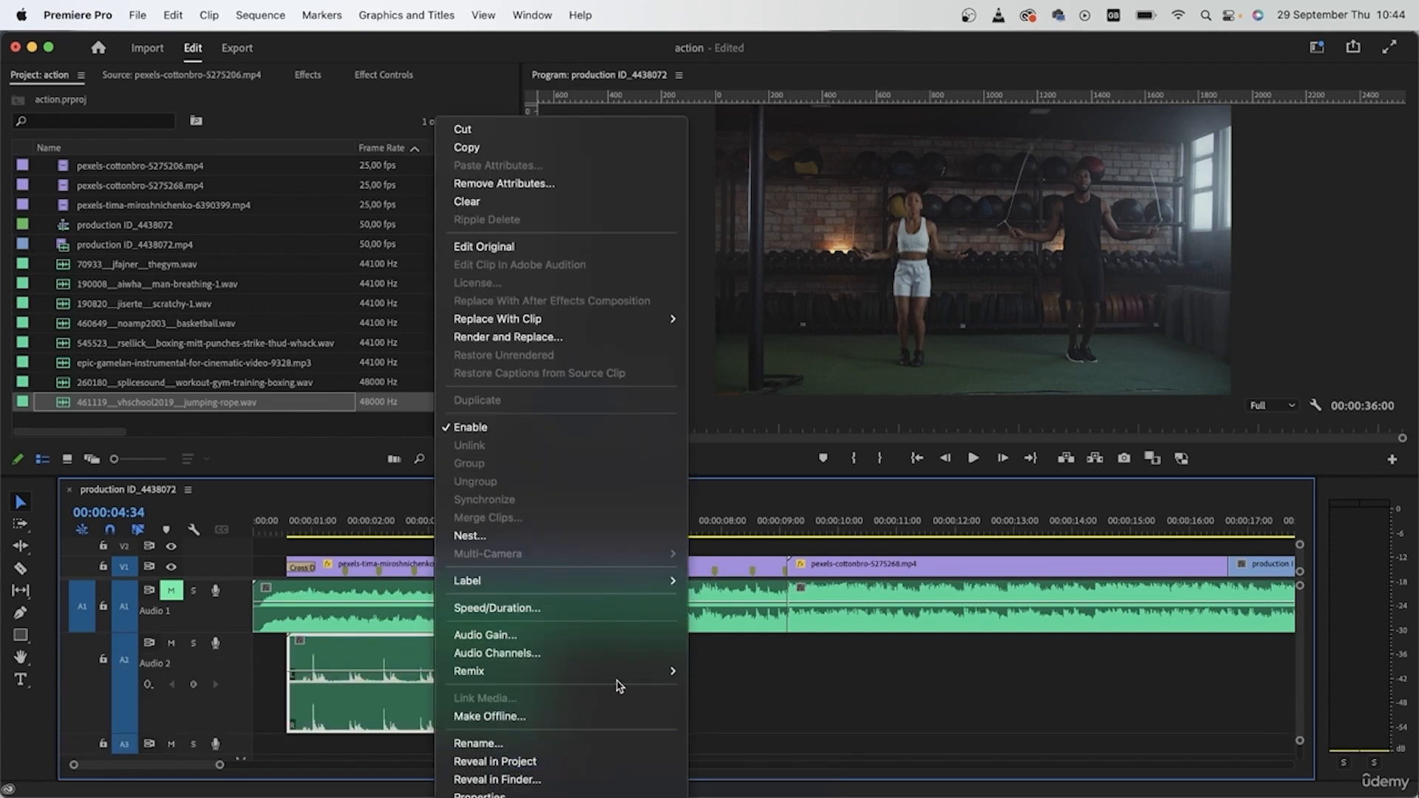
mouse_move(637, 582)
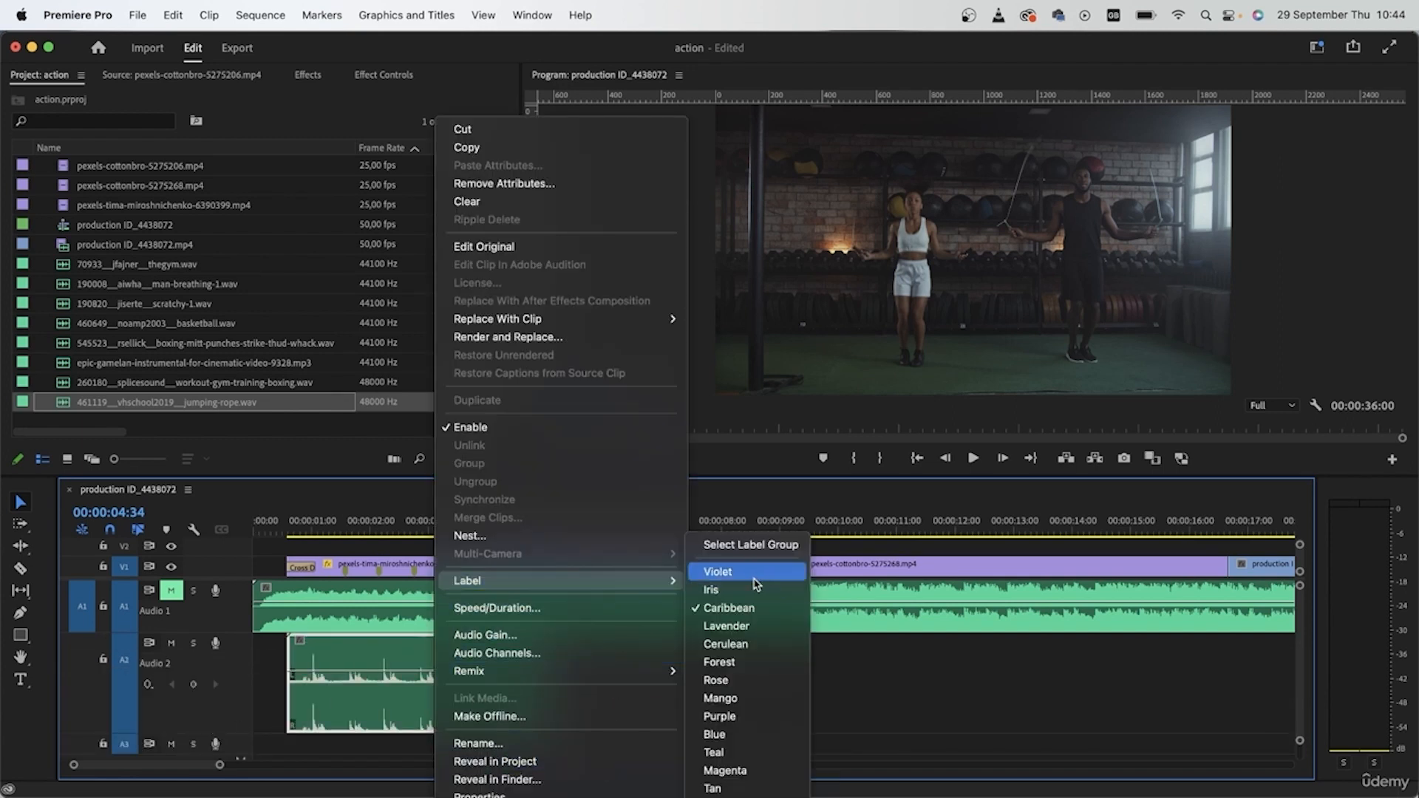
click(728, 572)
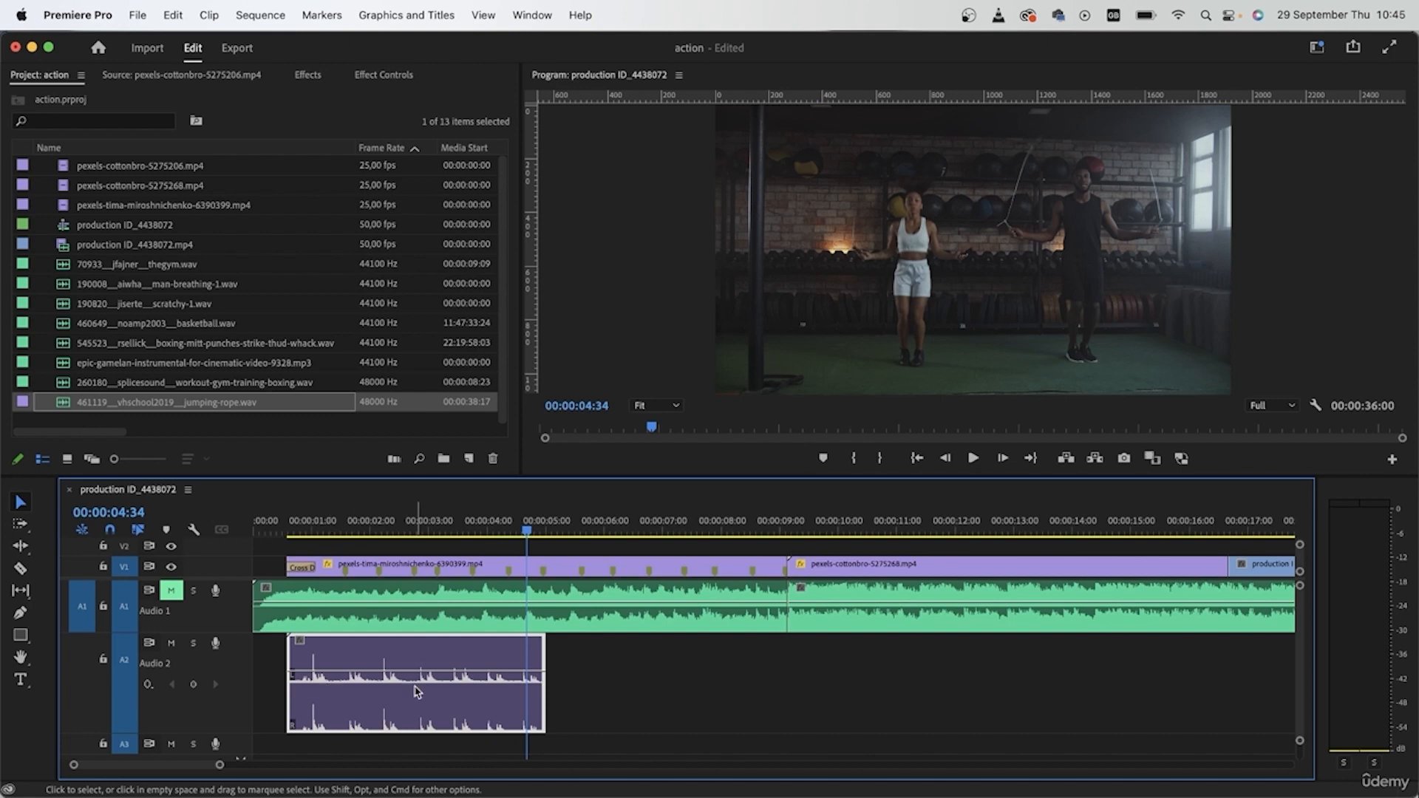
Step: Duplicate the jumping-rope sound directly after itself on A2 and shift both copies so the first hit matches the jump near 00:00:01:23
drag(405, 691, 654, 698)
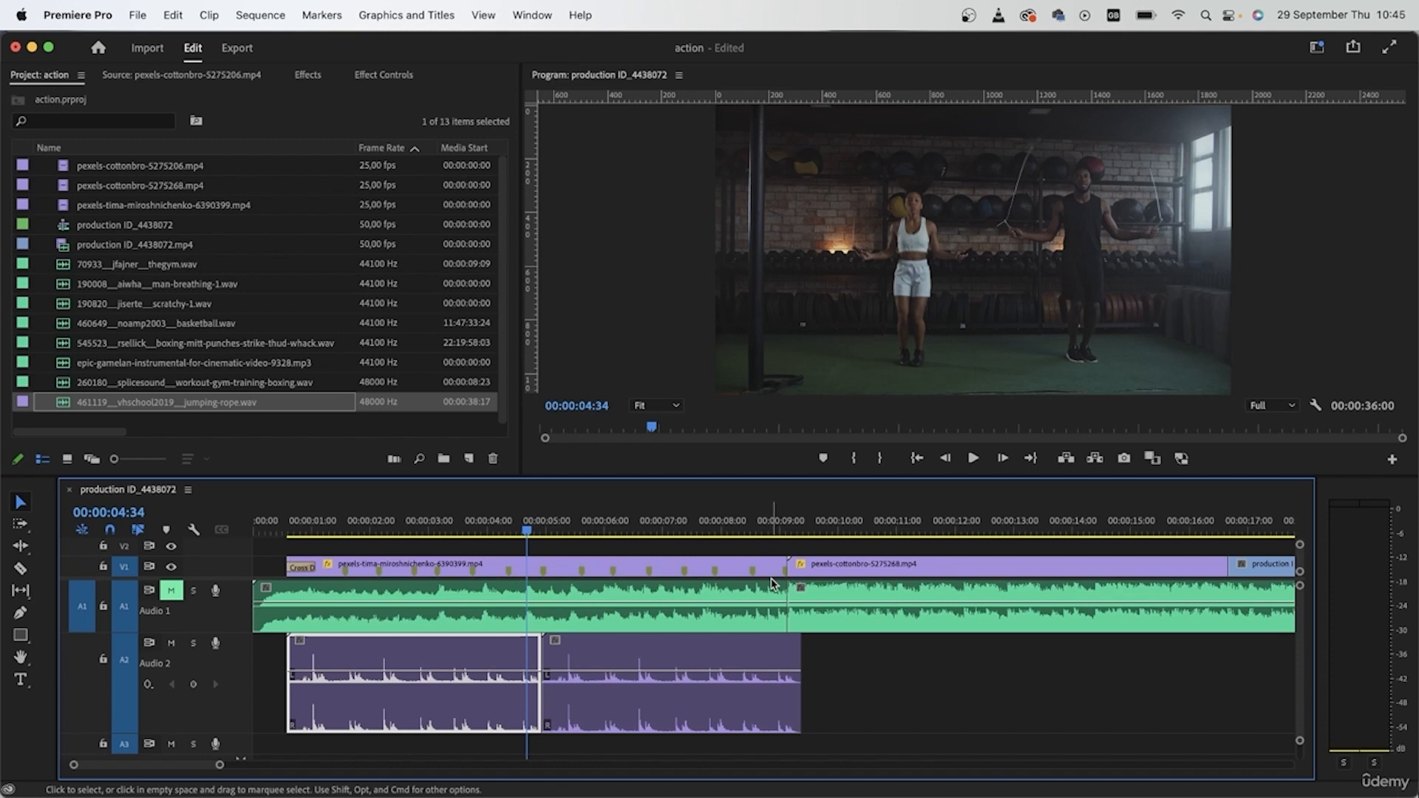
click(324, 528)
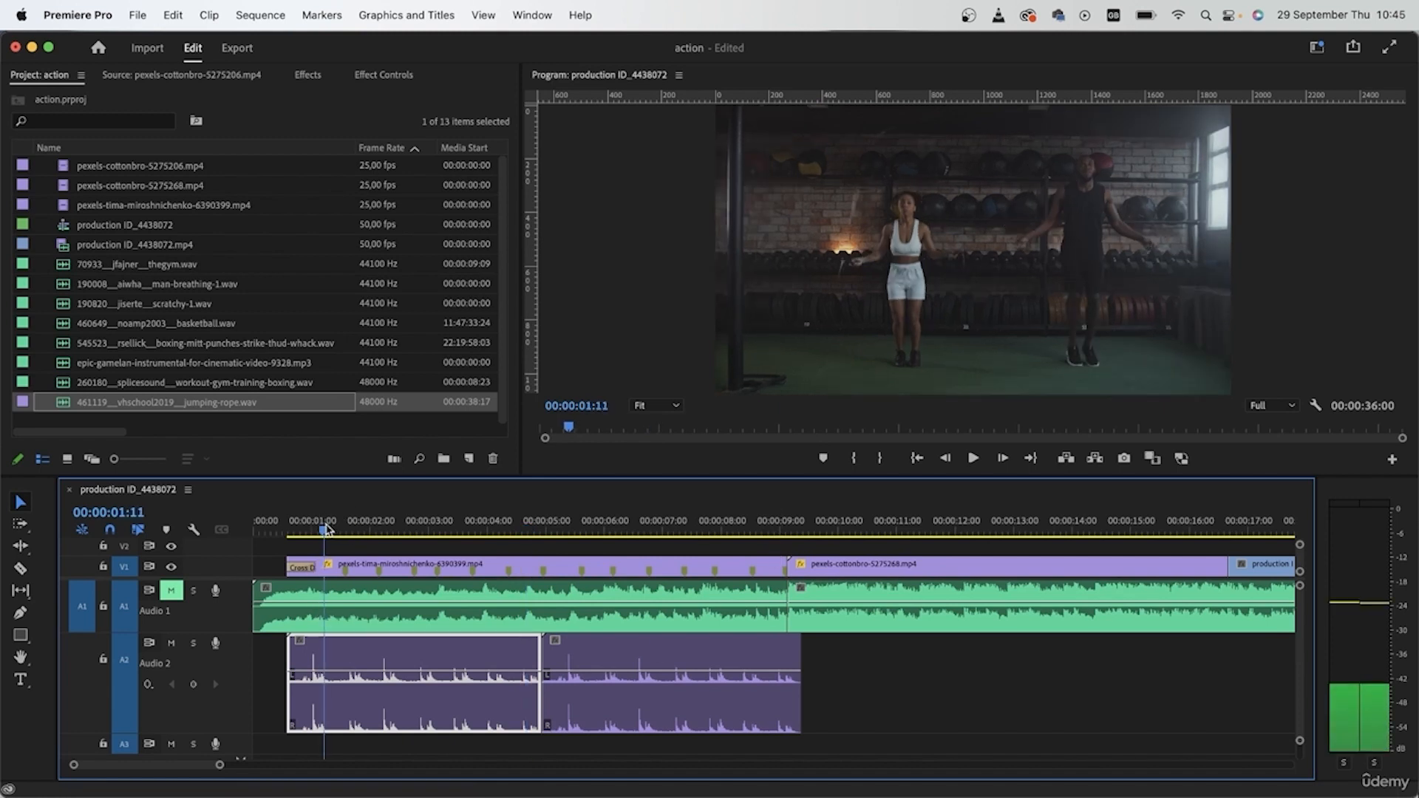
mouse_move(325, 528)
mouse_down()
mouse_move(309, 529)
mouse_move(336, 534)
mouse_up()
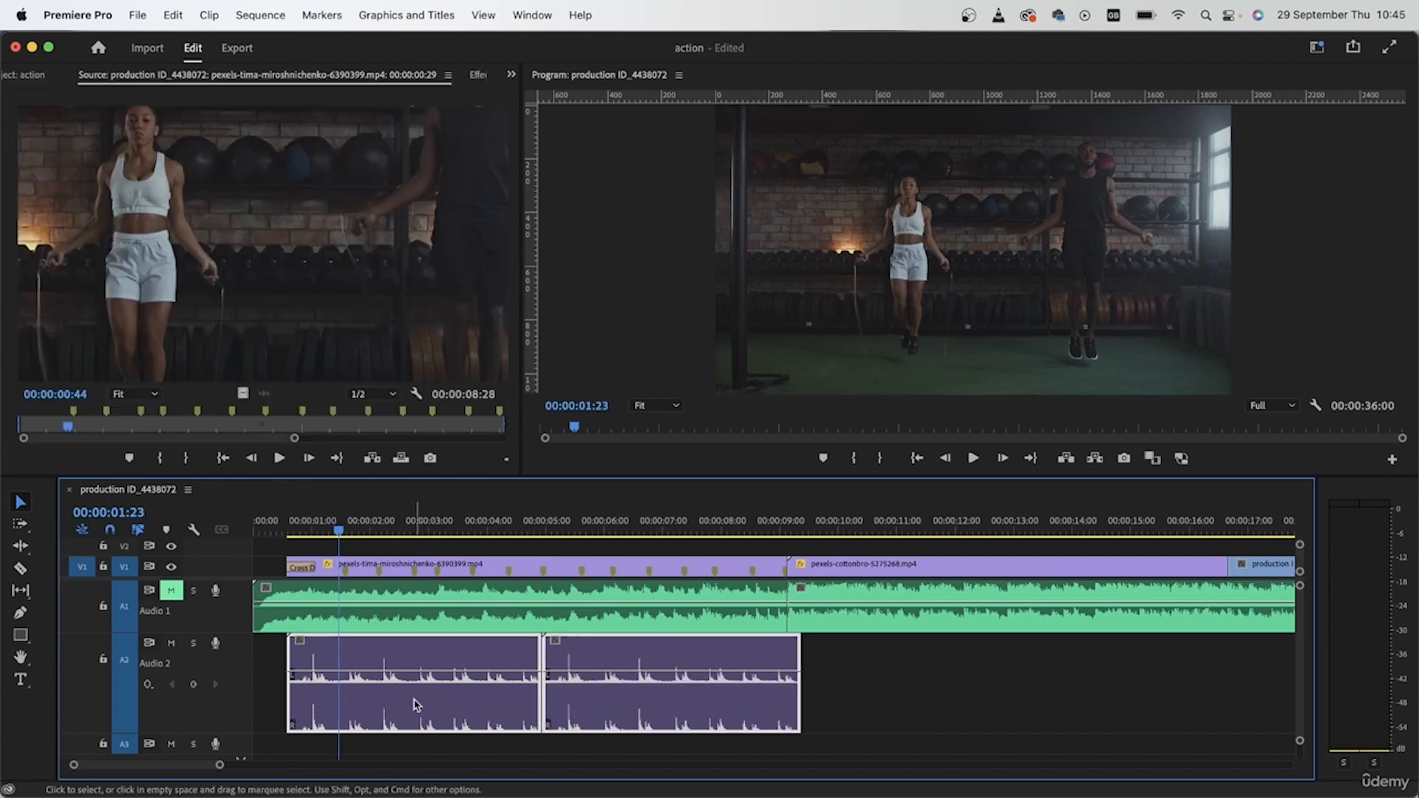
drag(374, 698, 405, 701)
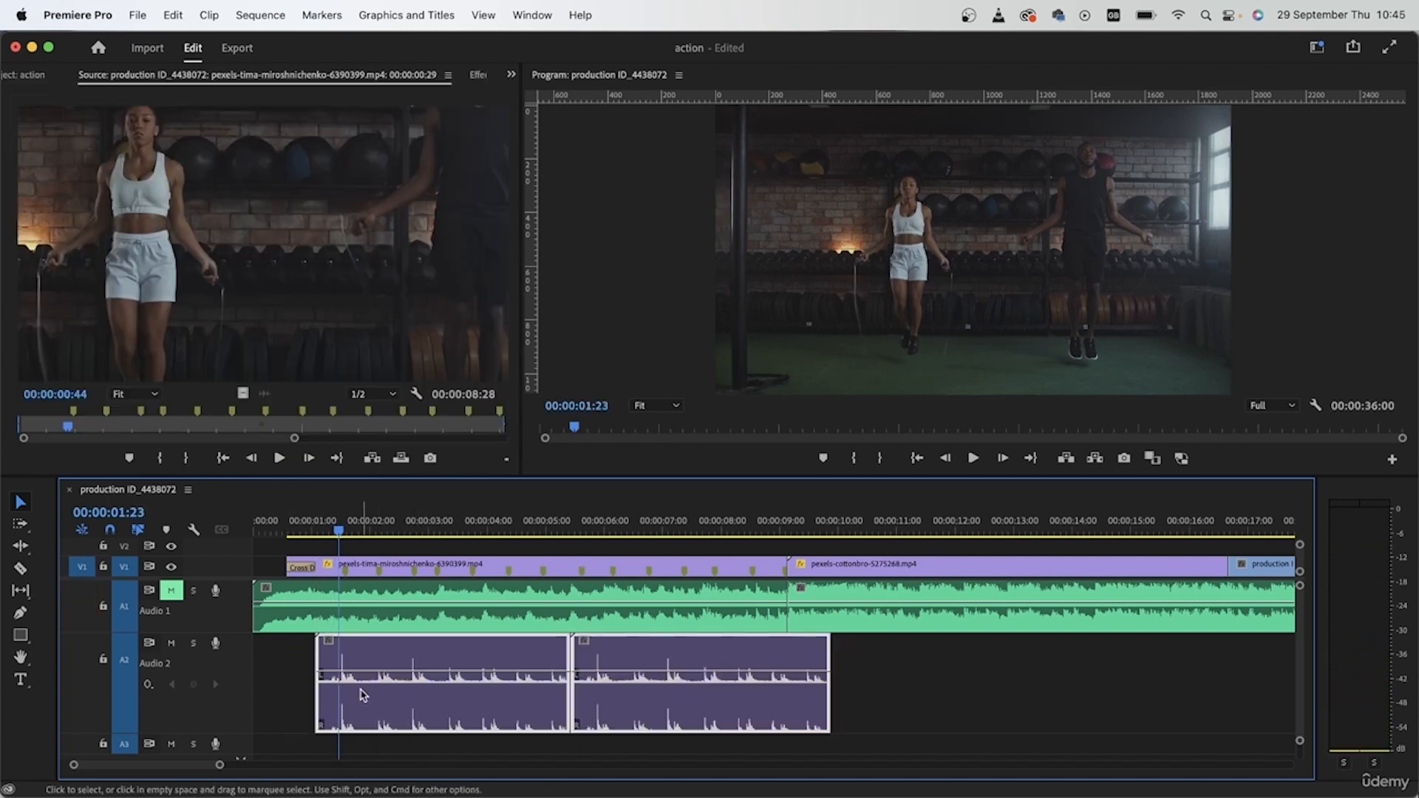
Step: Play the jumping-rope sounds against the picture and scrub the join between the two copies around 00:00:05:26
key(space)
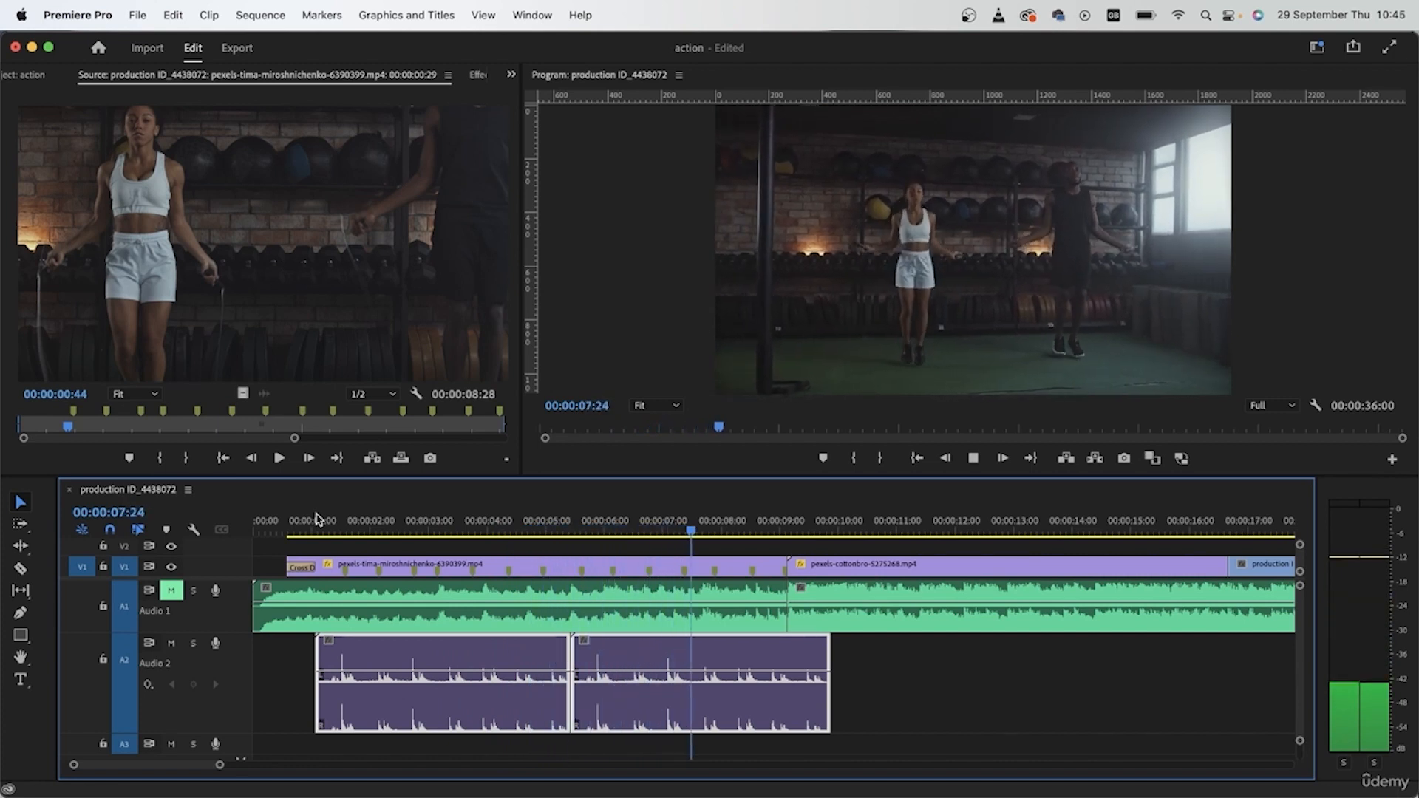
key(space)
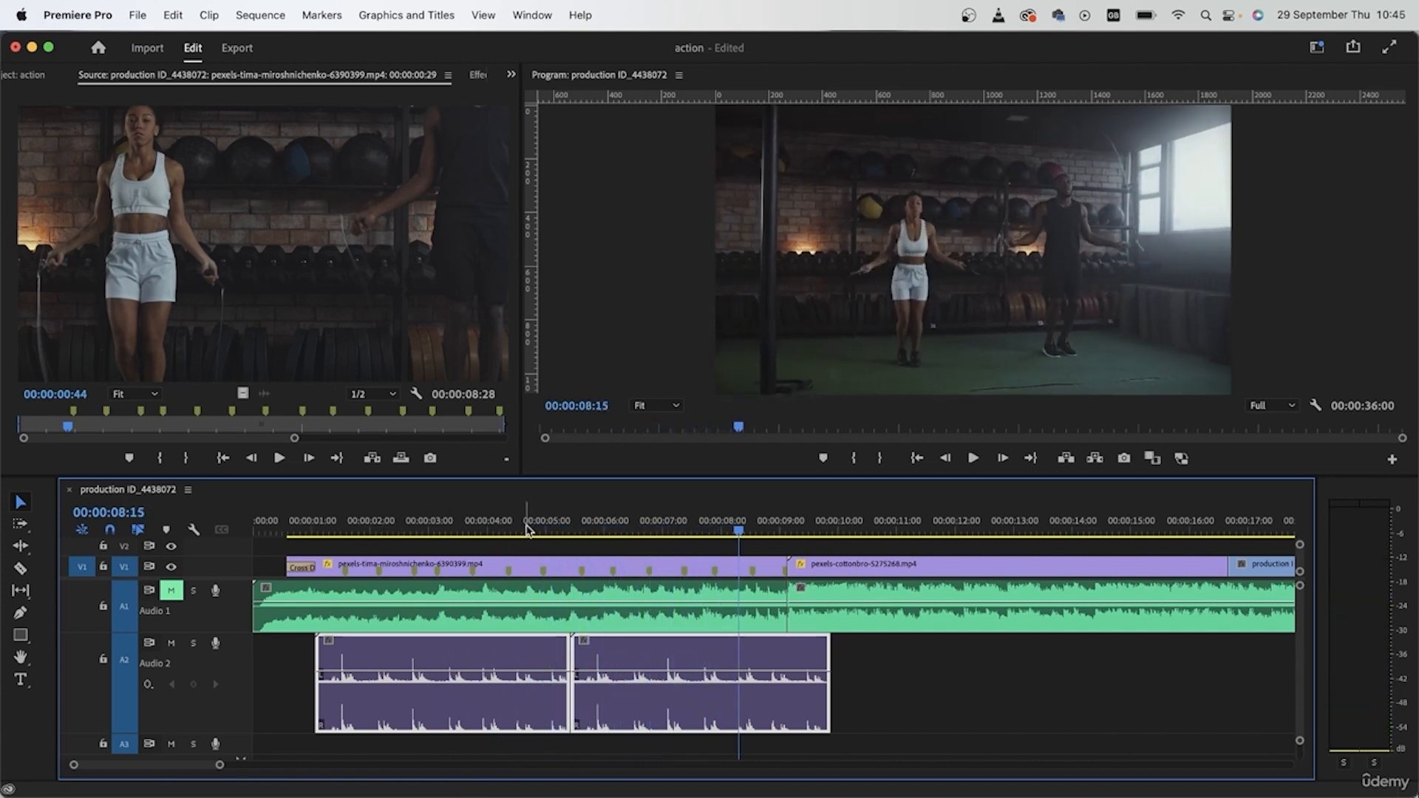
drag(523, 526, 532, 526)
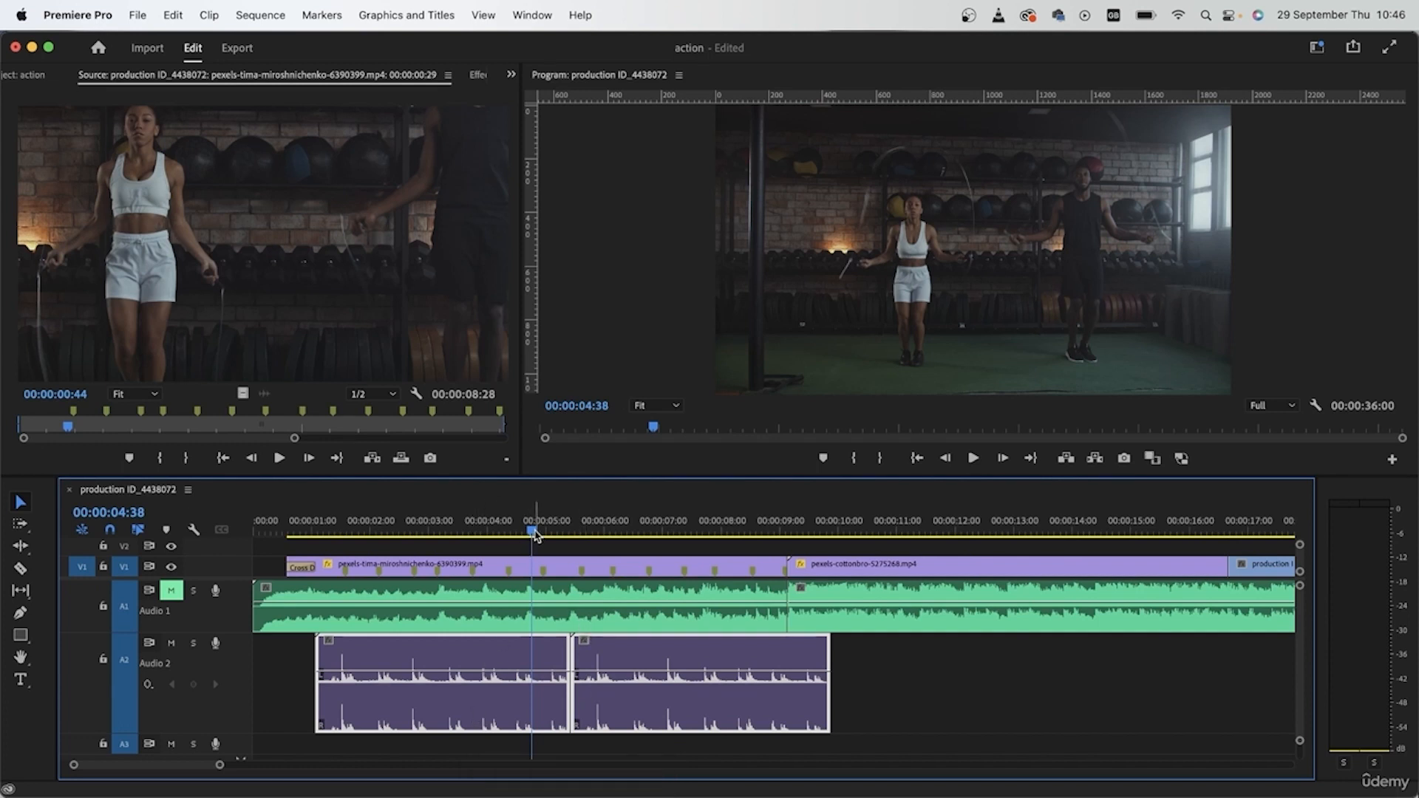
drag(536, 536, 568, 551)
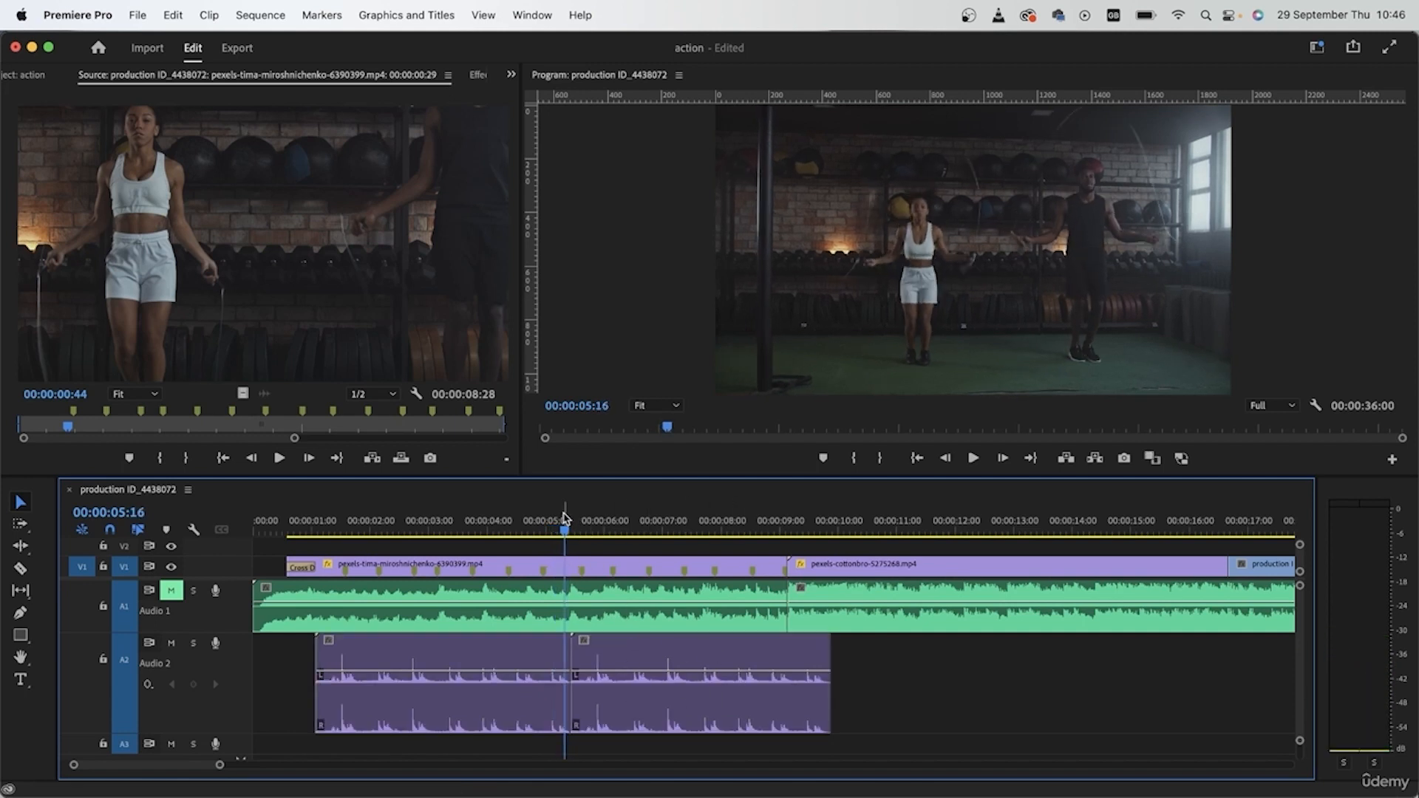
drag(565, 527, 577, 530)
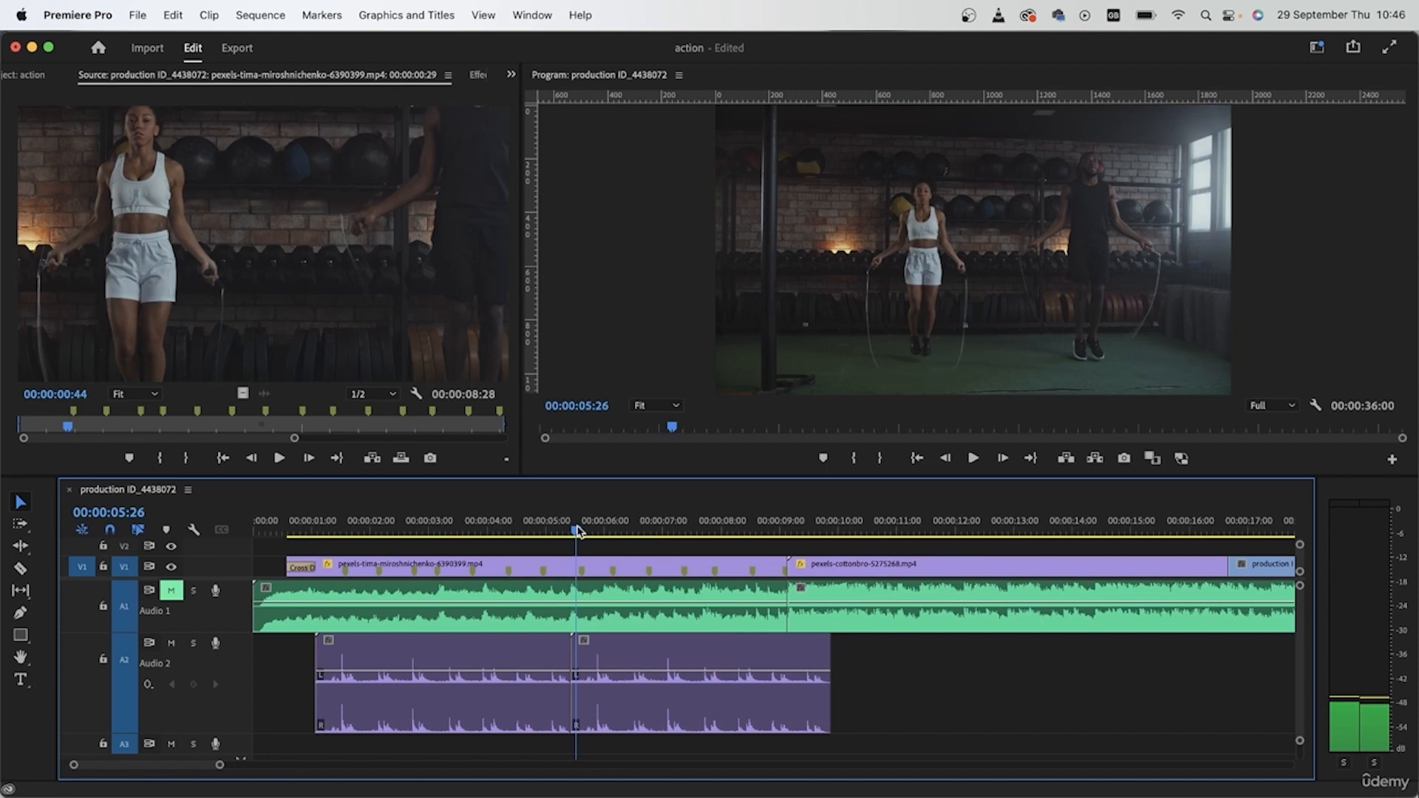
Step: Trim the start of the second jumping-rope sound and move it back against the first copy to match the clip markers
click(597, 708)
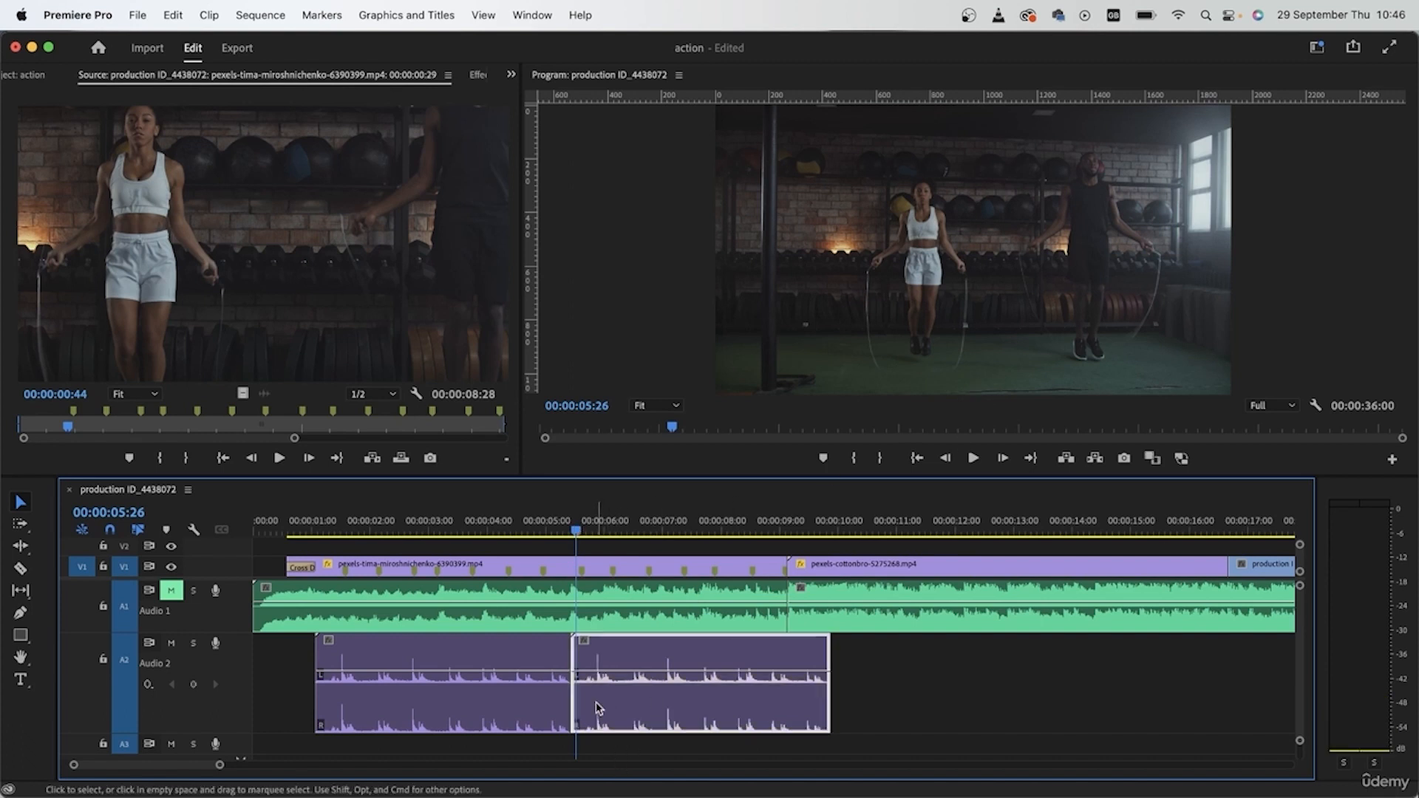
key(=)
drag(405, 651, 586, 665)
drag(671, 667, 476, 659)
scroll(431, 675, up, 3)
drag(377, 662, 335, 663)
scroll(336, 668, down, 5)
Step: Play the result, trim the second jumping-rope sound to end at 00:00:09:06, and reduce the height of track A2
click(301, 529)
key(space)
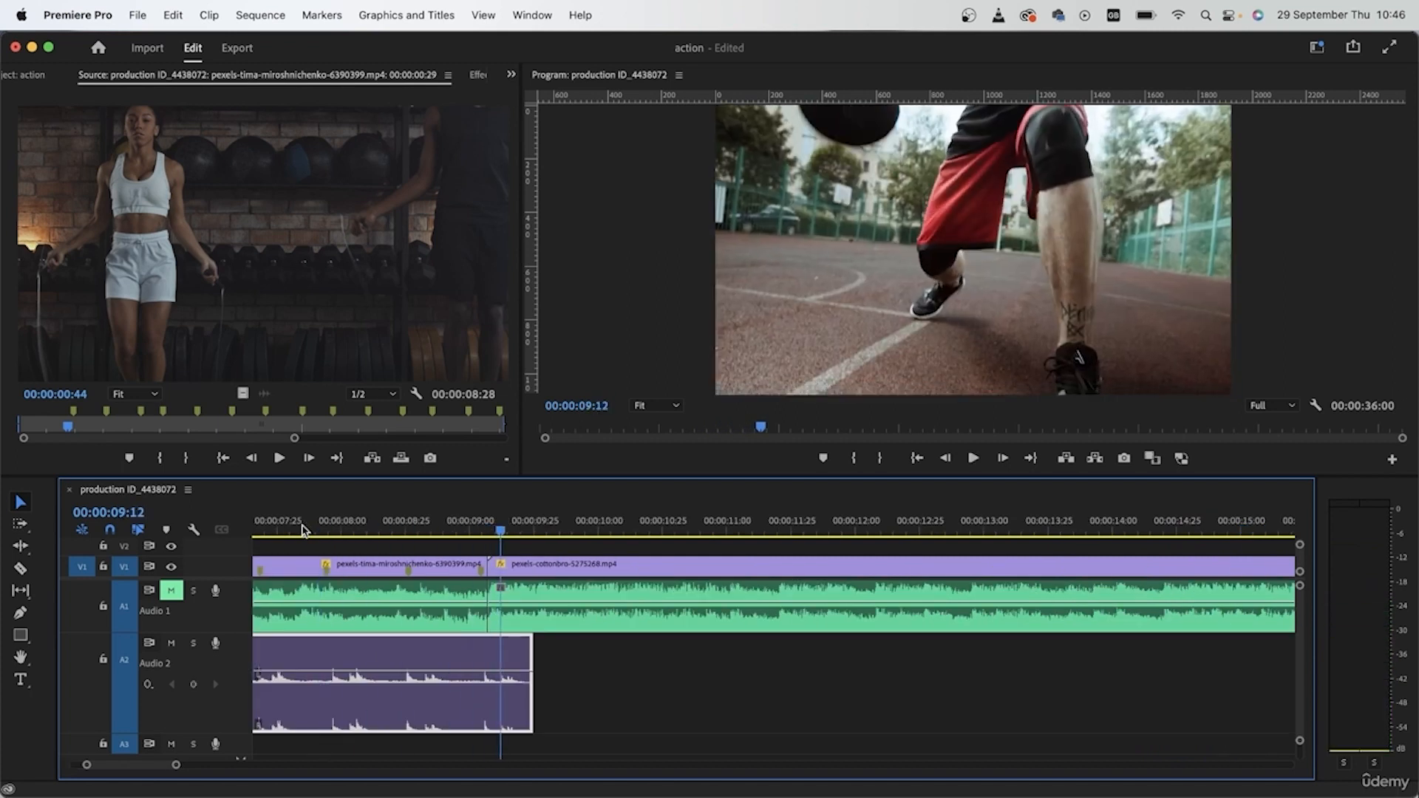
drag(528, 683, 493, 679)
key(minus)
key(minus)
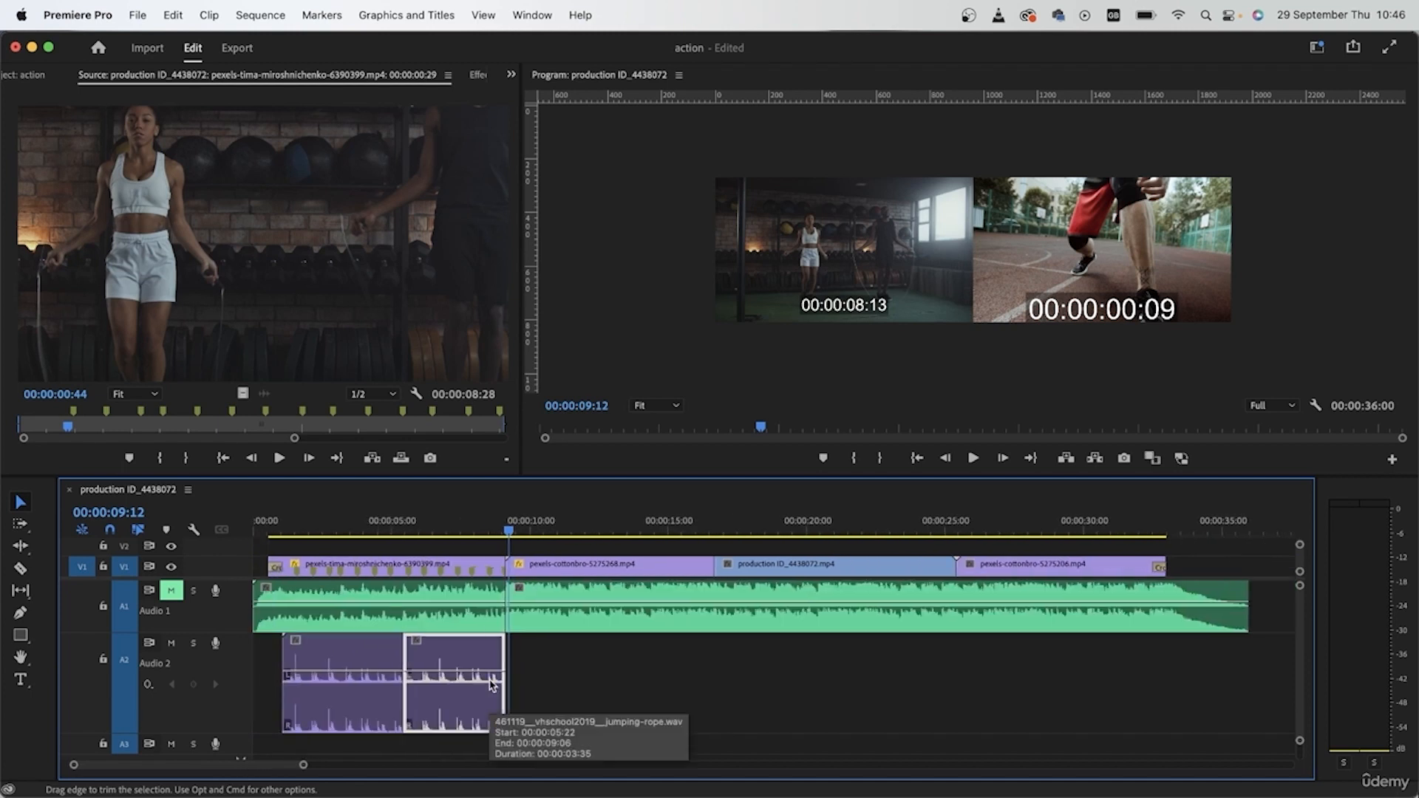
drag(211, 736, 210, 674)
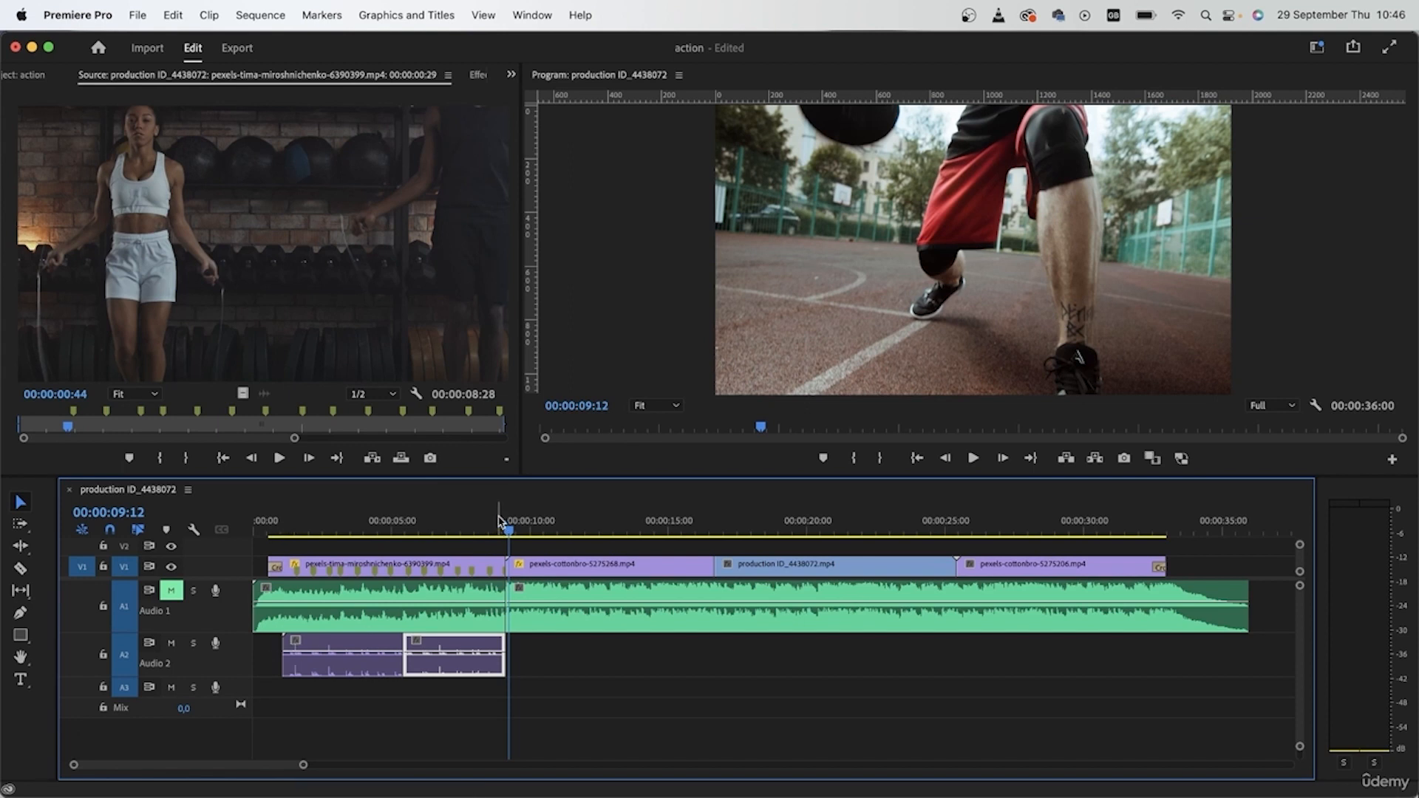
Step: Play the sequence from the beginning and unmute audio track A1
click(479, 75)
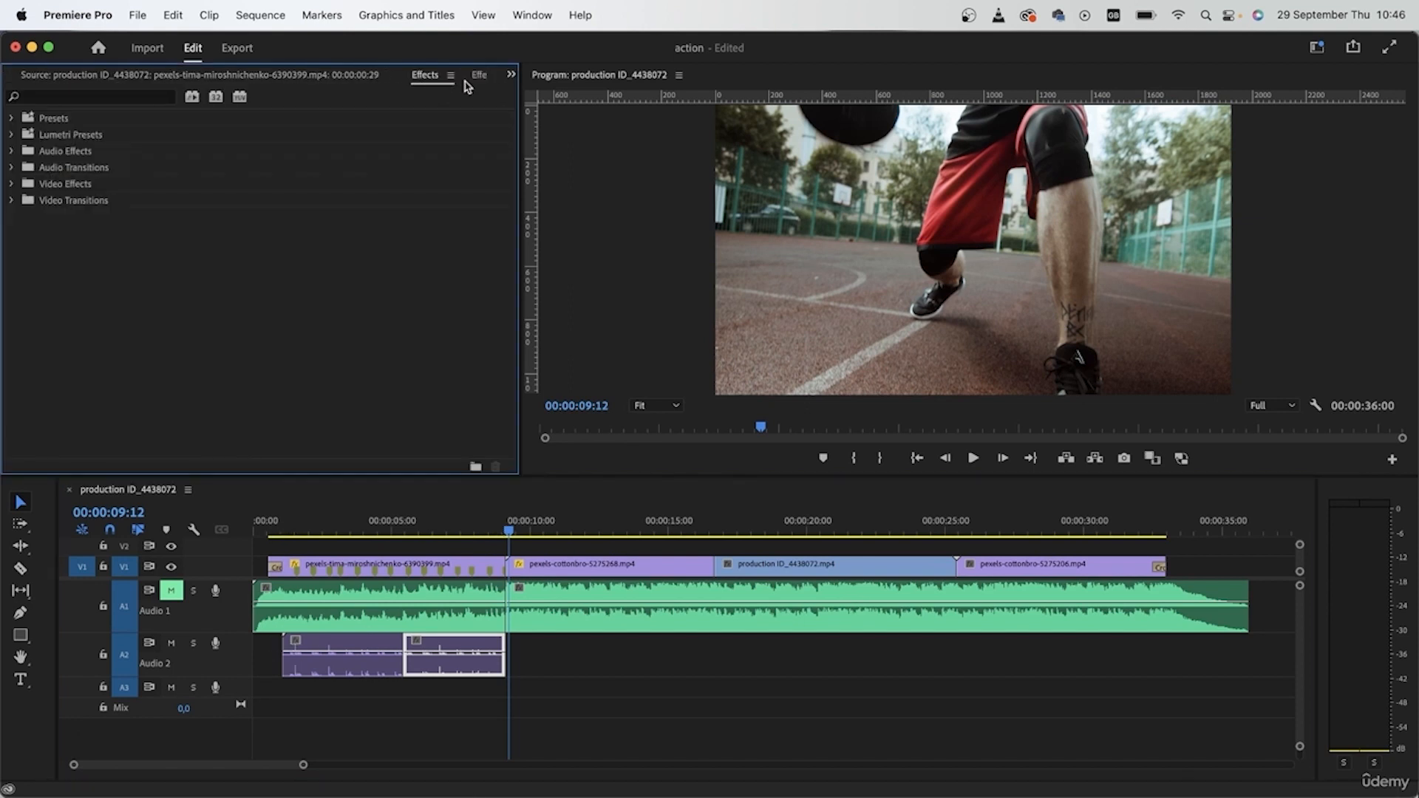
click(45, 75)
click(13, 76)
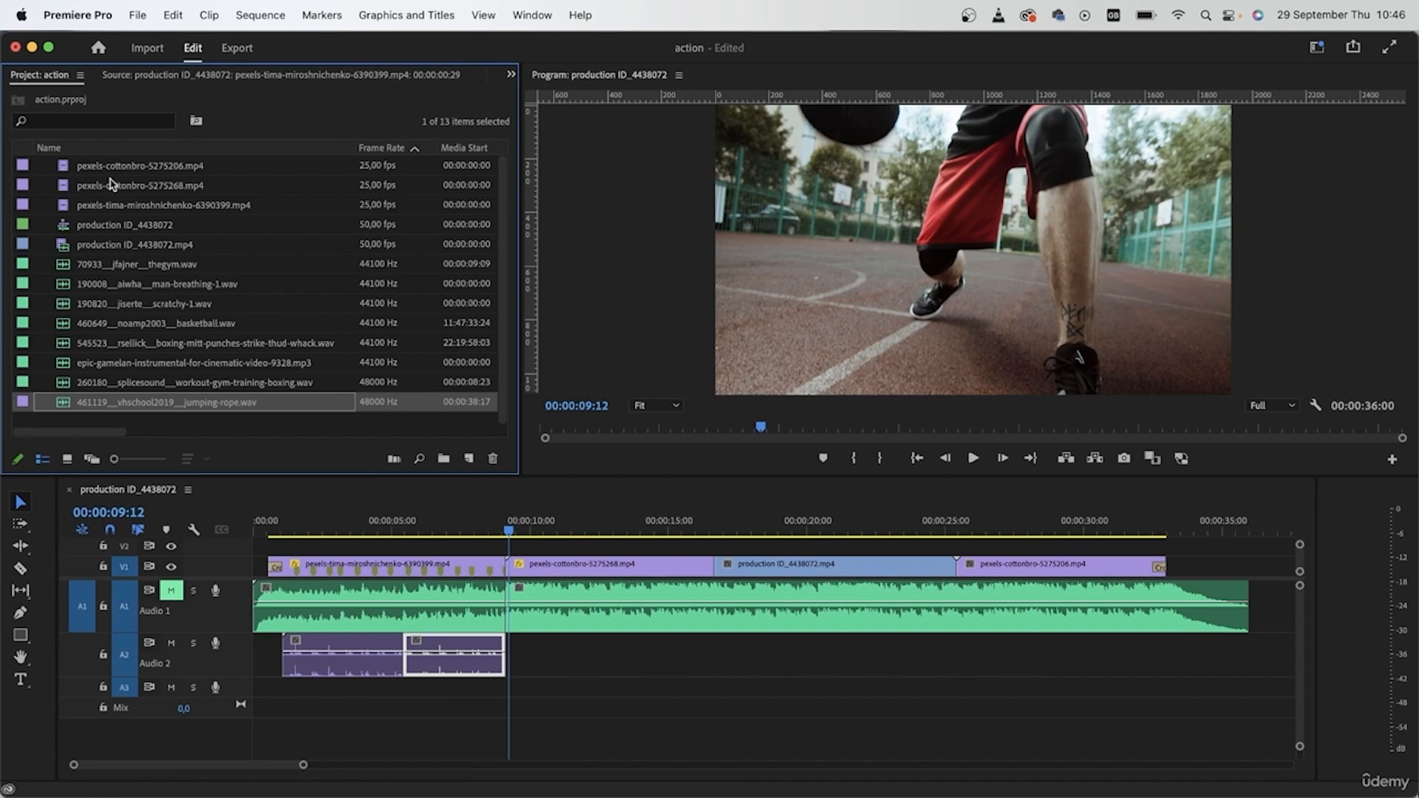
click(235, 621)
key(Home)
key(space)
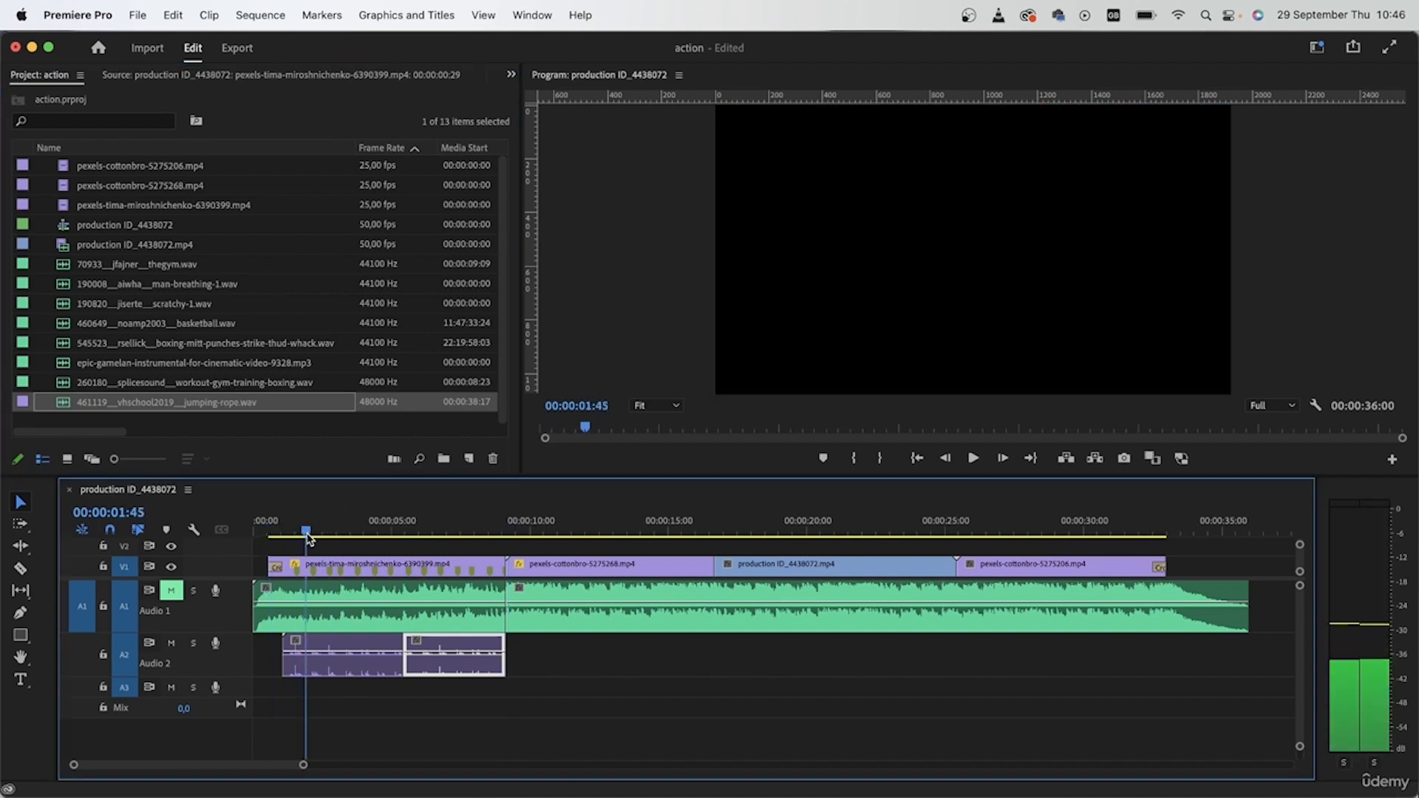
click(171, 590)
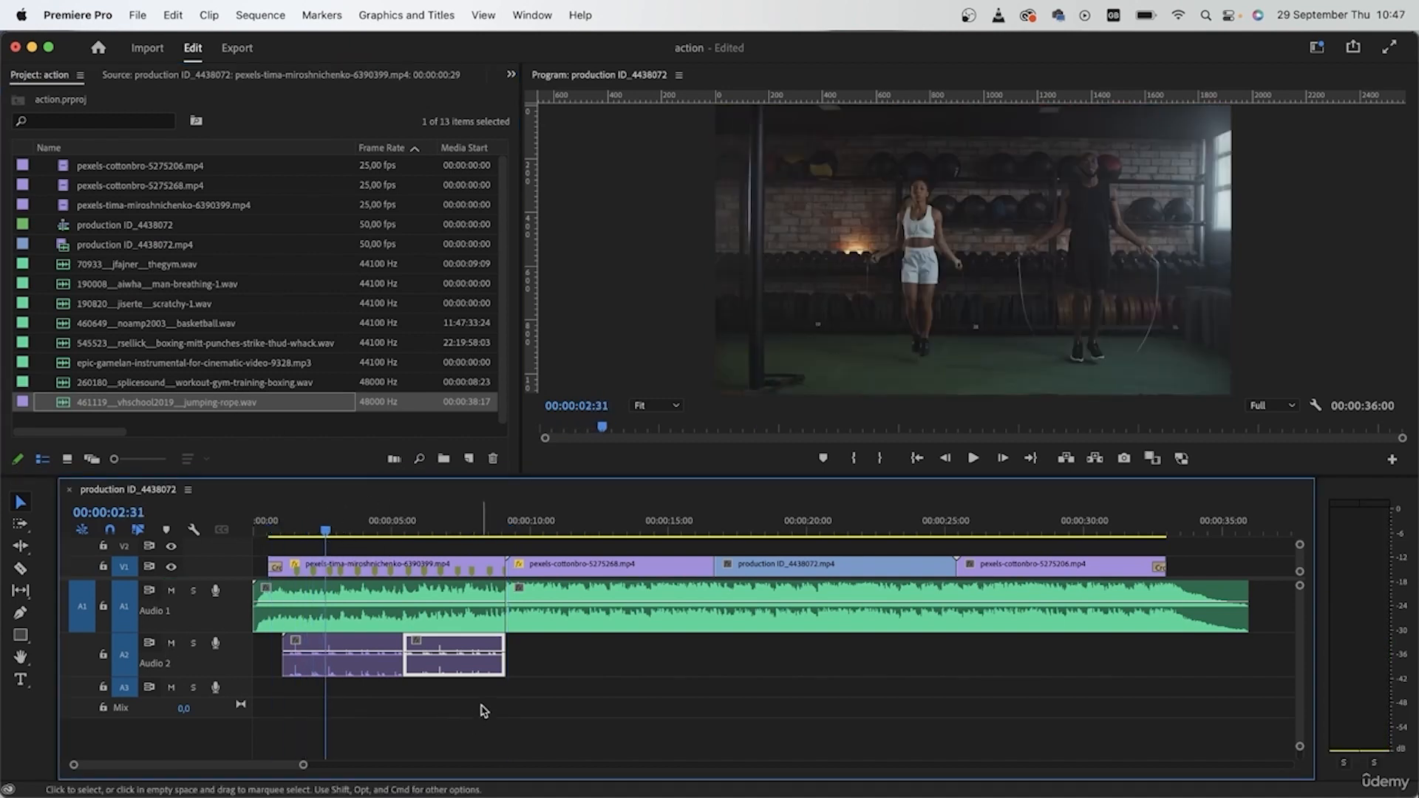
Step: Open 70933__jfajner__thegym.wav in the source viewer and place its audio on A3 from 00:00:00:29, at the jump-rope clip's start
click(493, 694)
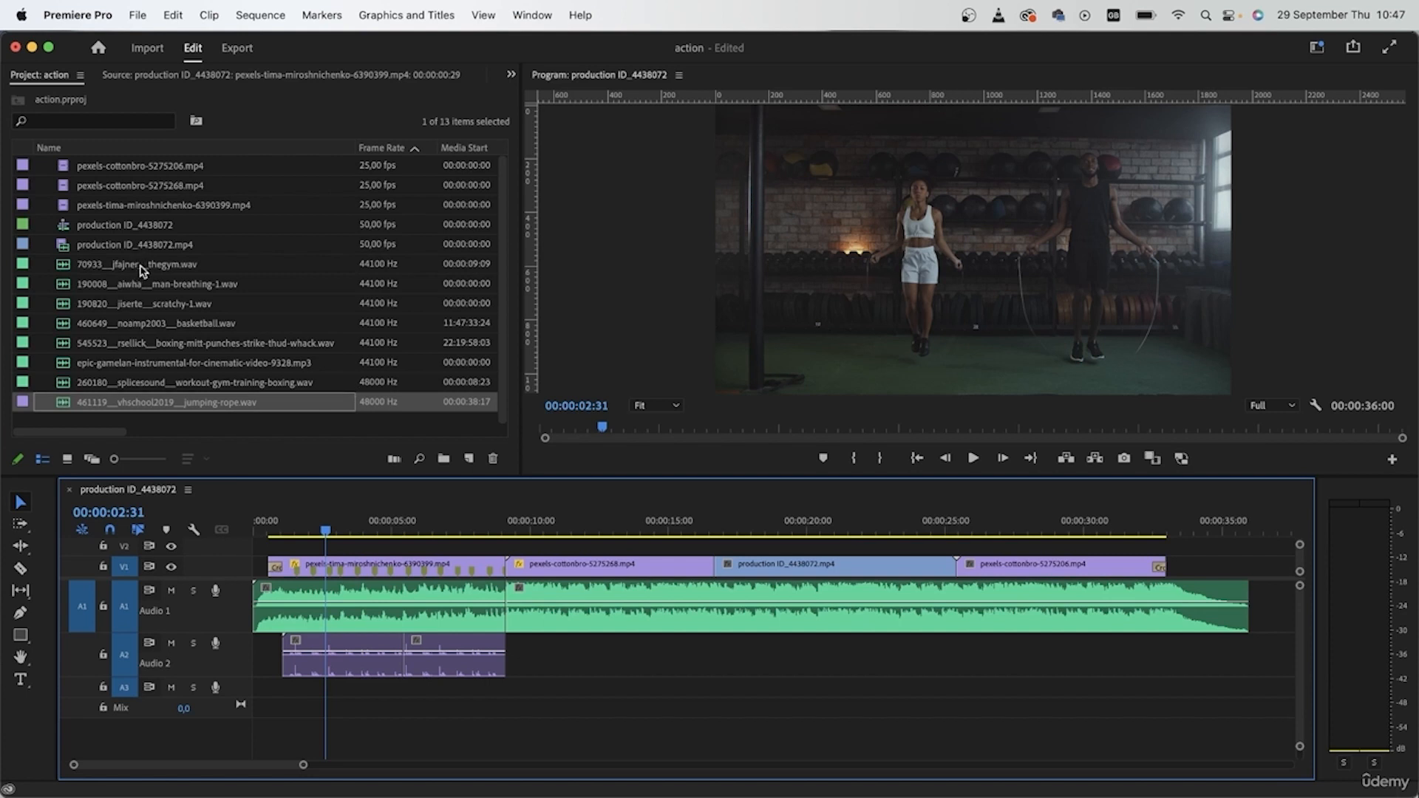
click(110, 266)
double_click(64, 267)
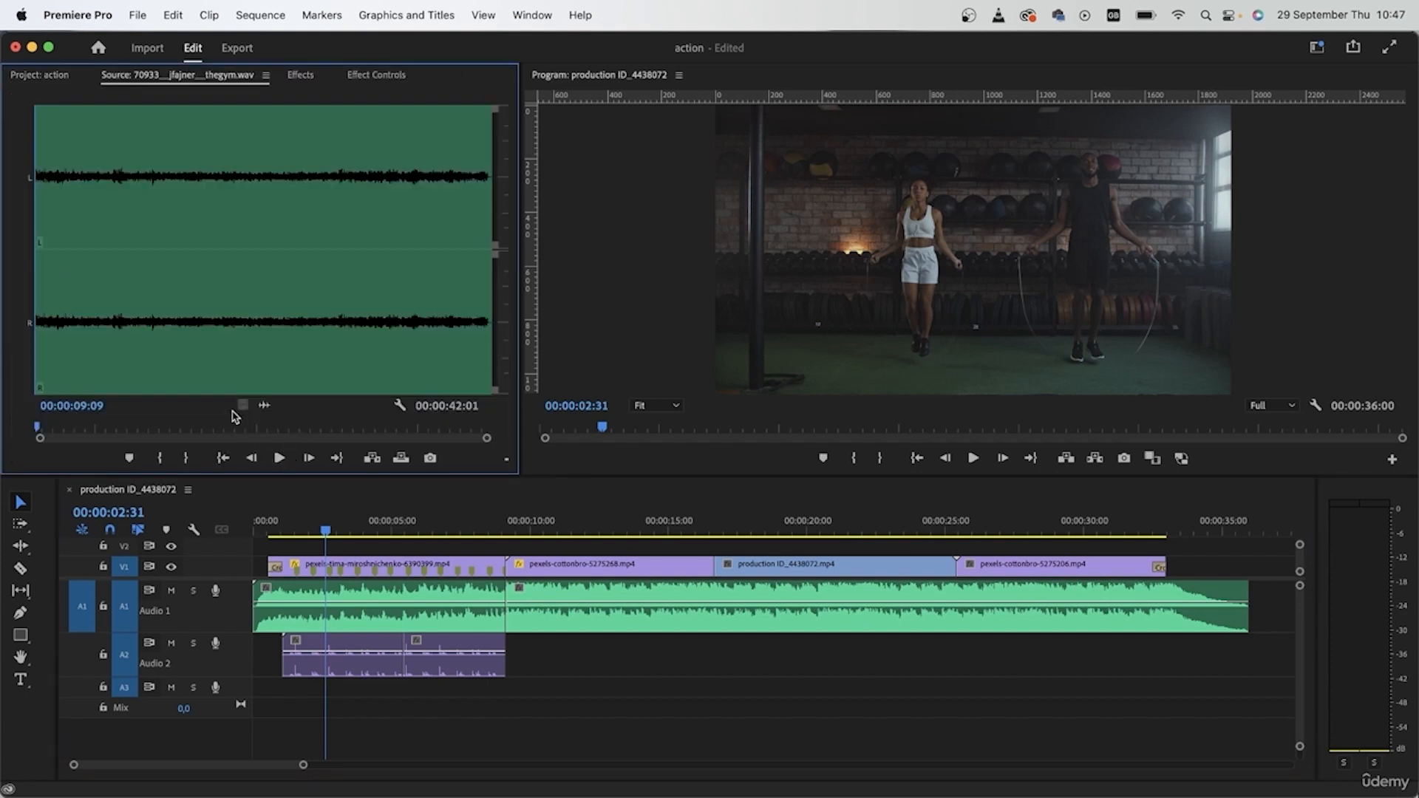
drag(264, 409, 268, 699)
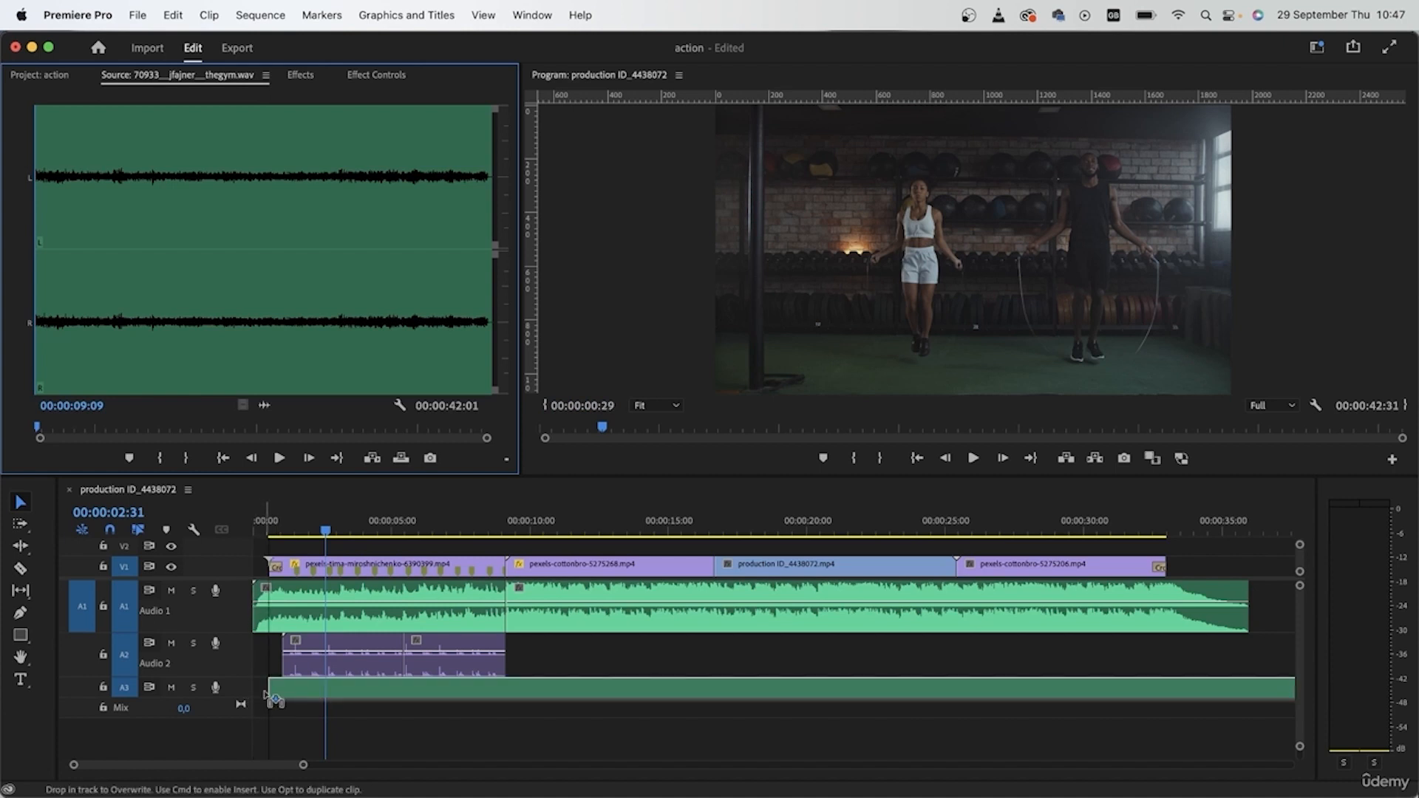
drag(268, 699, 267, 699)
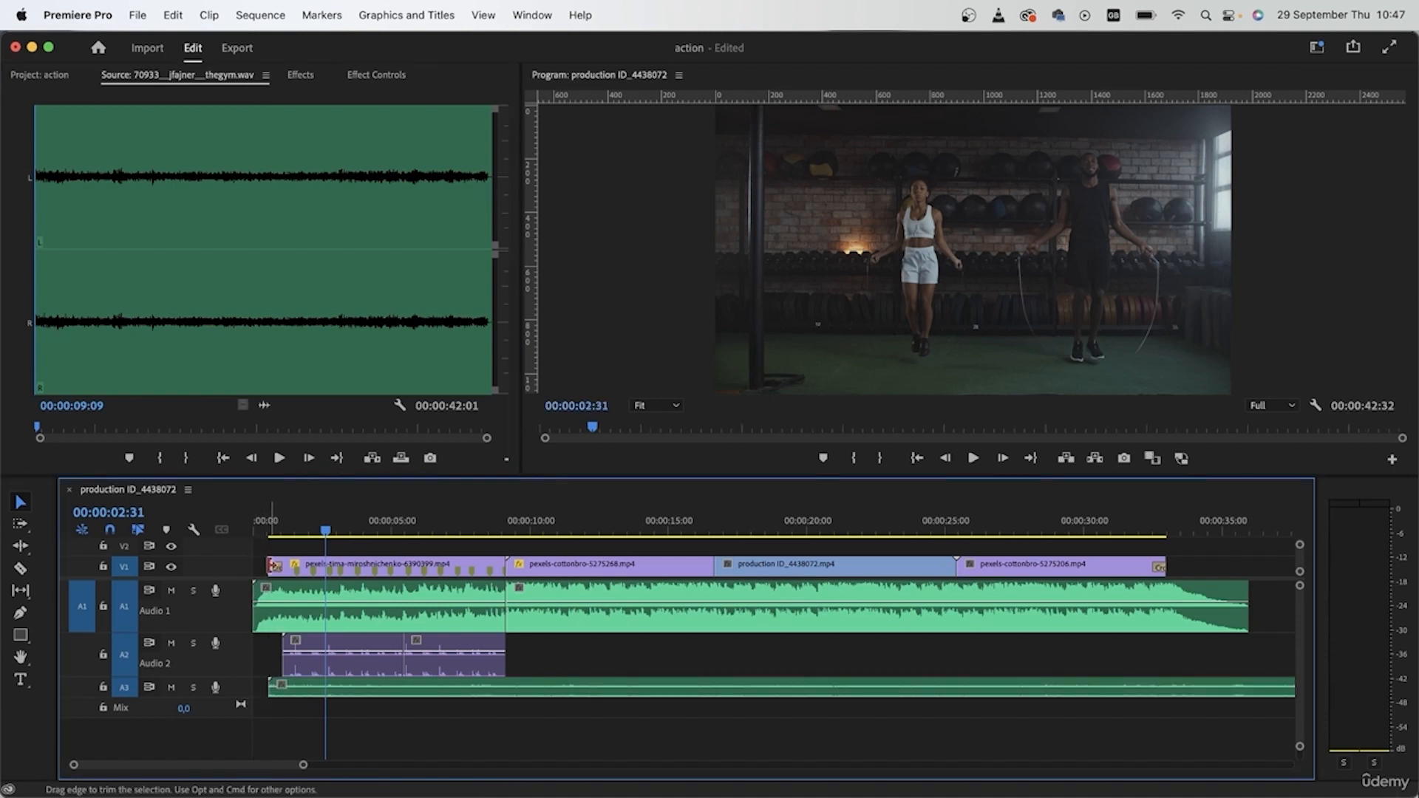
Step: Give the gym ambience clip the Mango label, enlarge its soloed track A3, and reduce the height of the tracks above
click(373, 697)
right_click(374, 696)
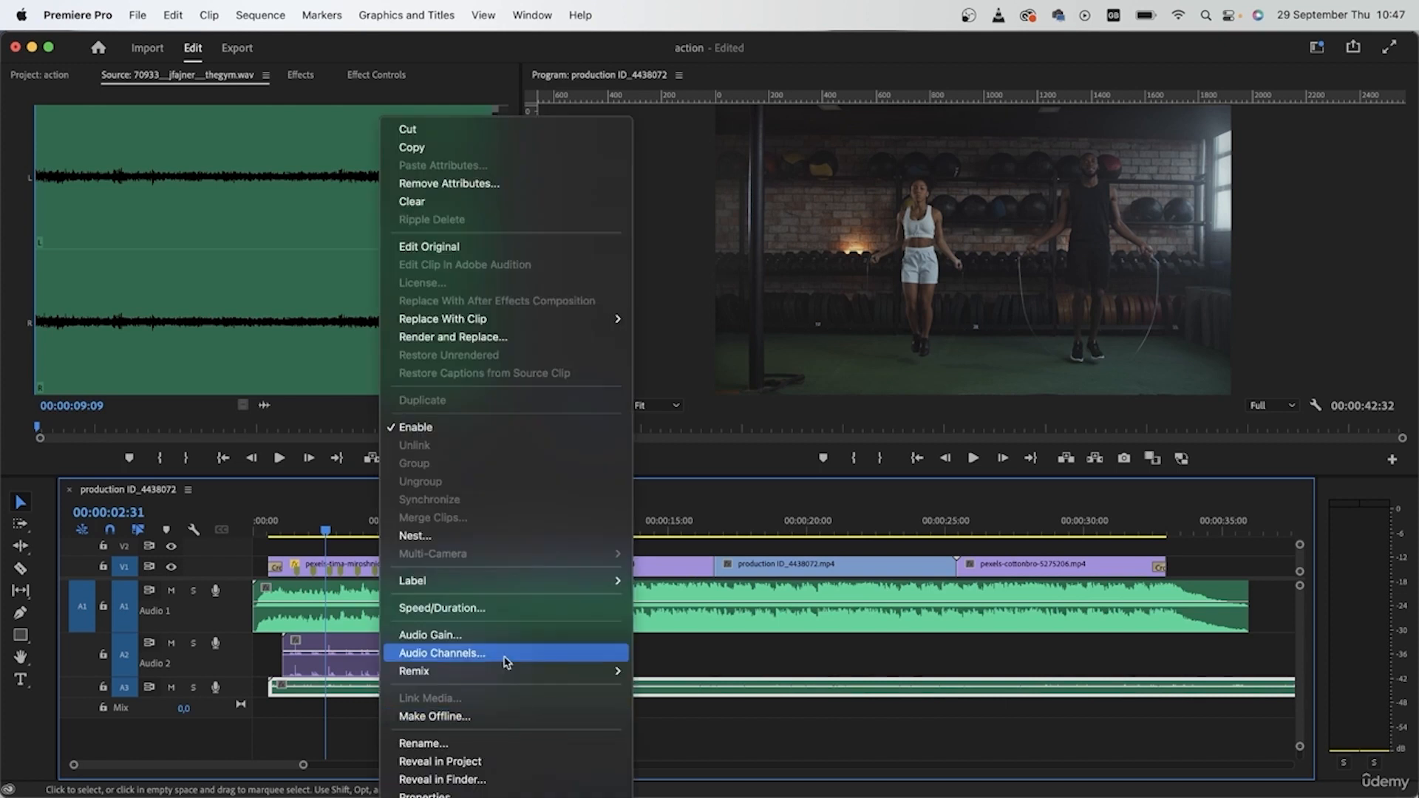
mouse_move(472, 581)
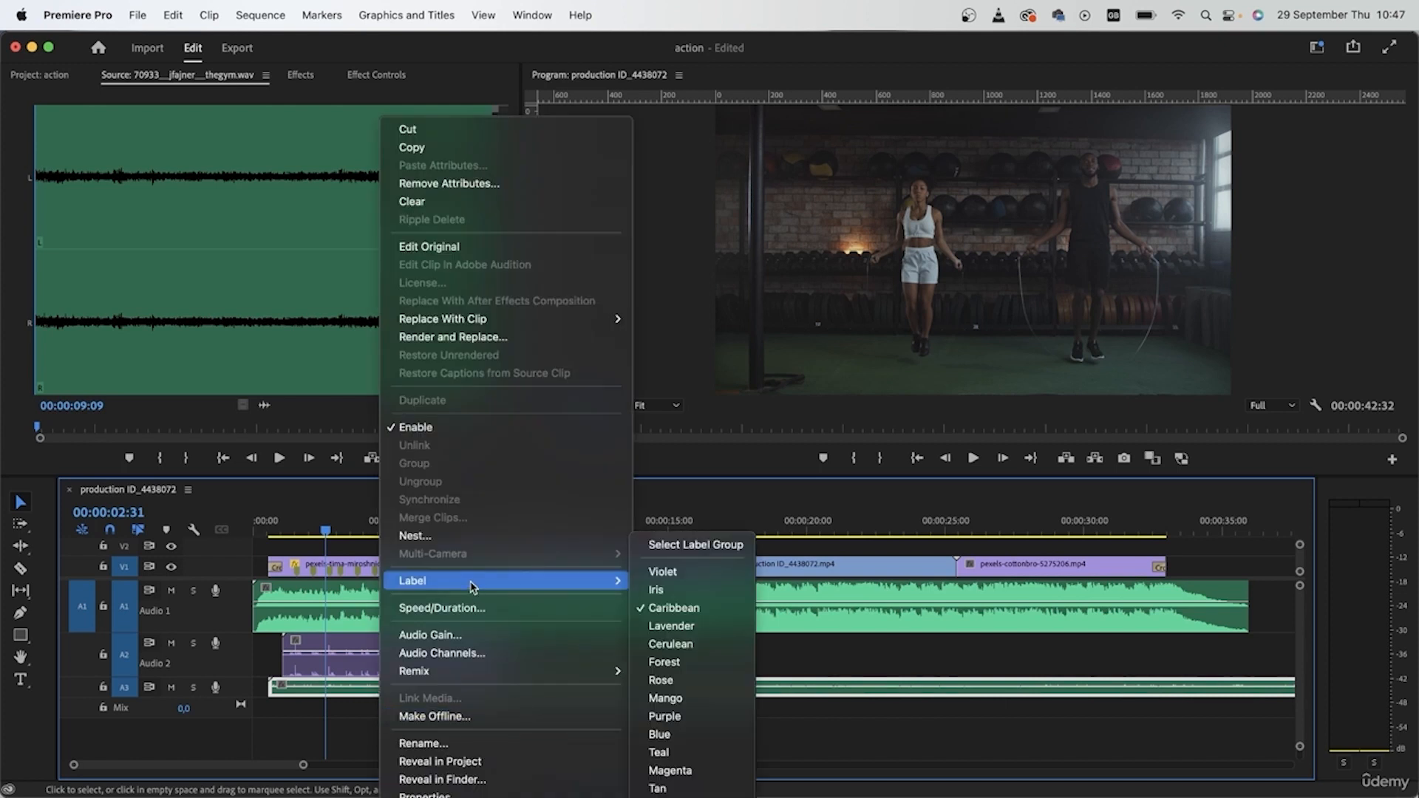
click(722, 698)
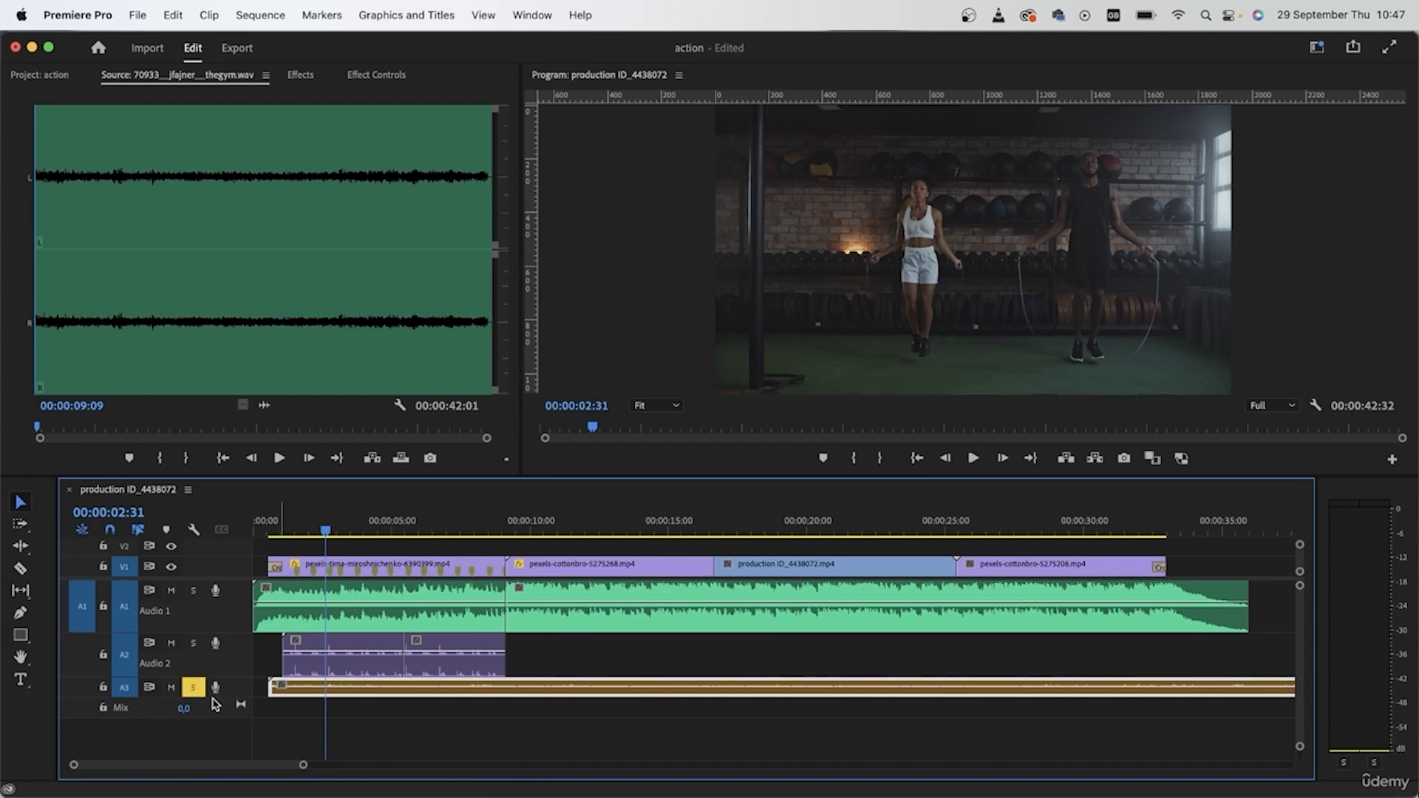
drag(237, 699, 237, 731)
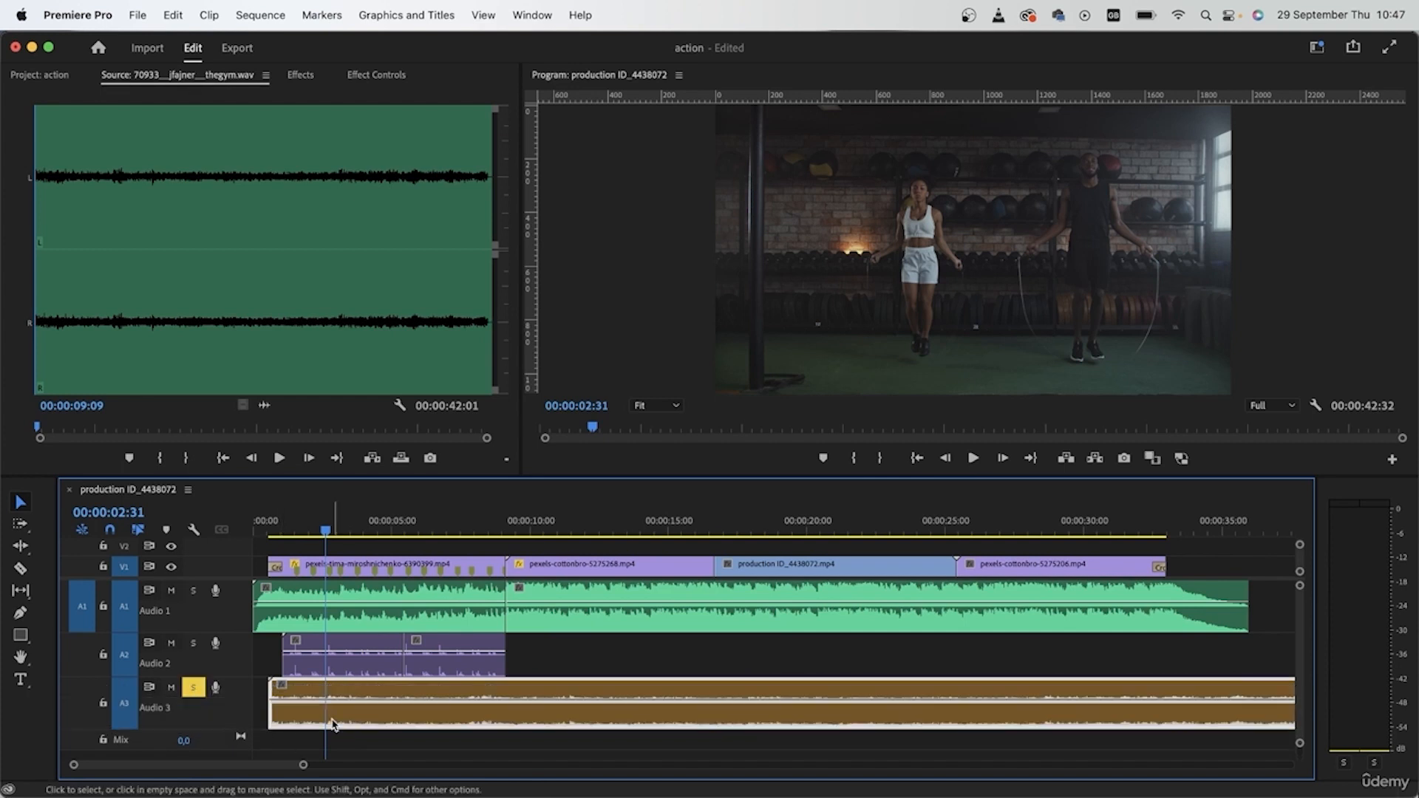
drag(233, 676, 231, 615)
Step: Play the soloed gym ambience from the start of the jump-rope clip and slightly adjust its volume level
click(281, 521)
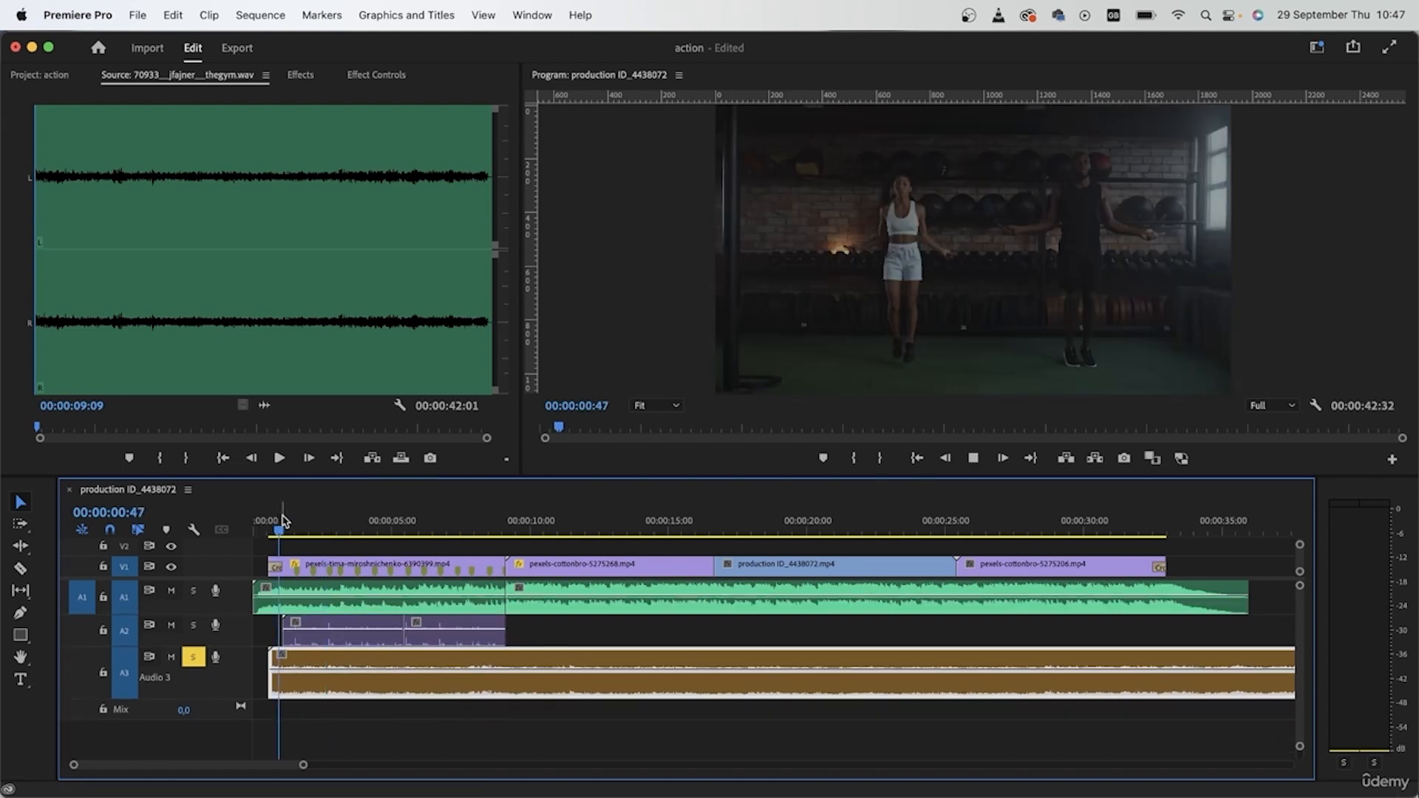
key(space)
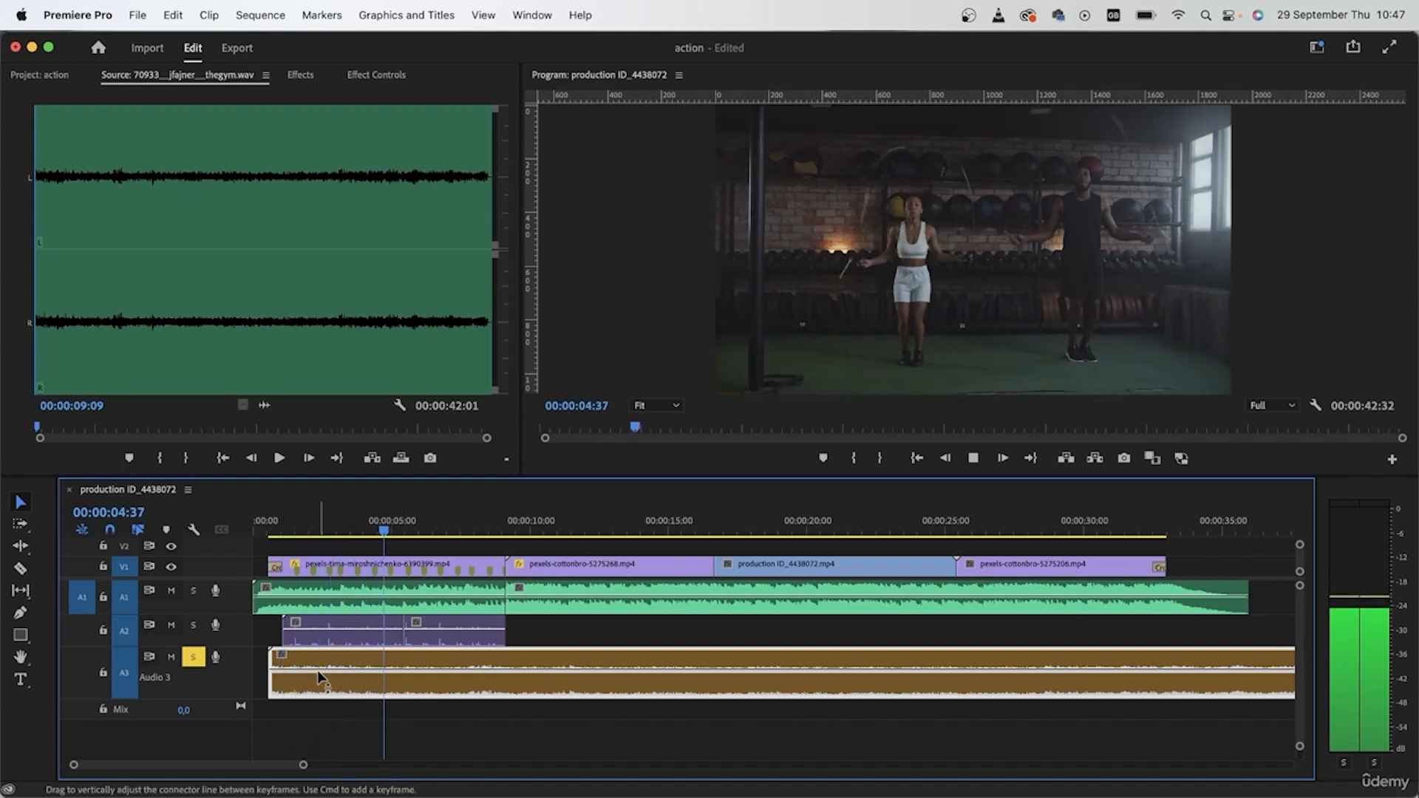
drag(318, 666, 323, 671)
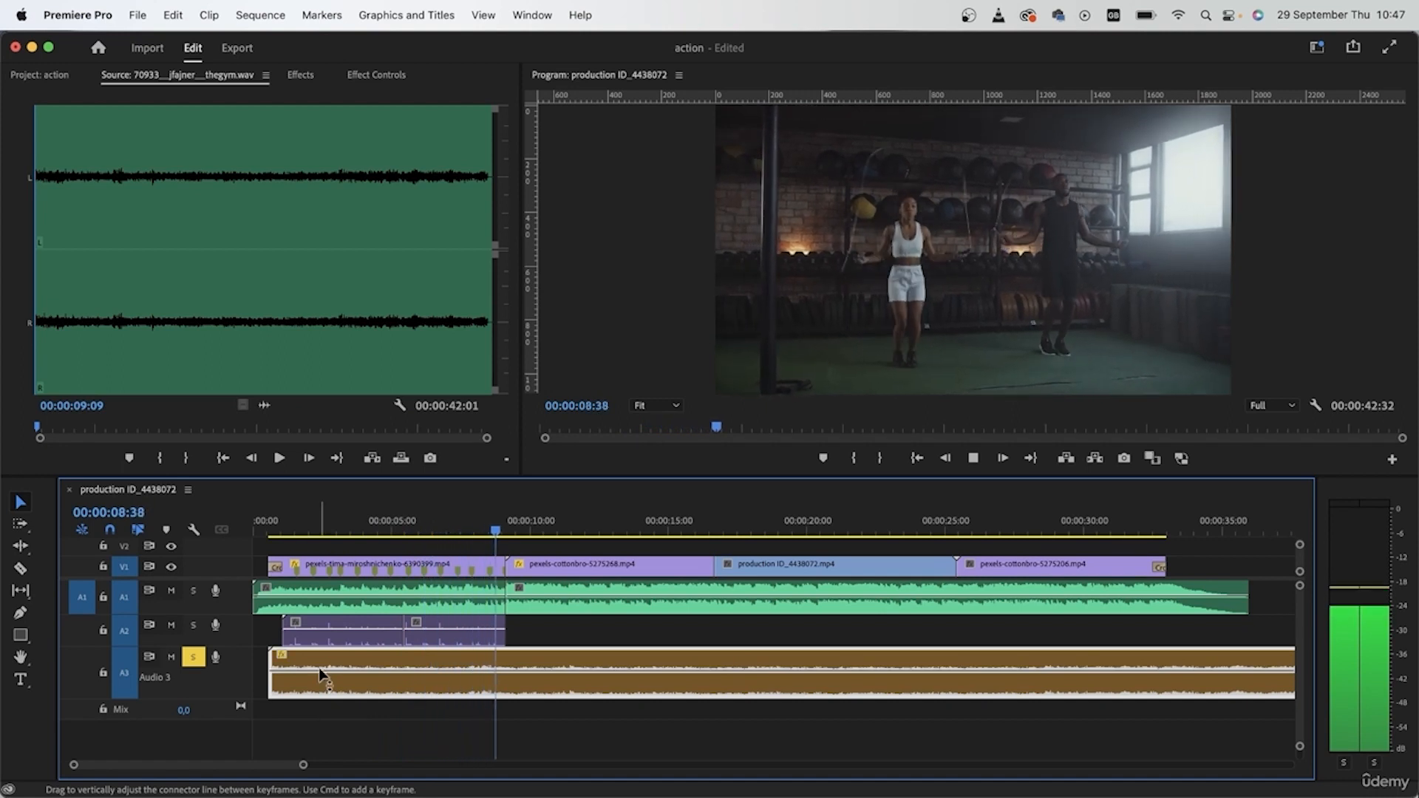
Step: Split the gym ambience at 00:00:09:07 and delete the part after the cut
key(space)
key(super+k)
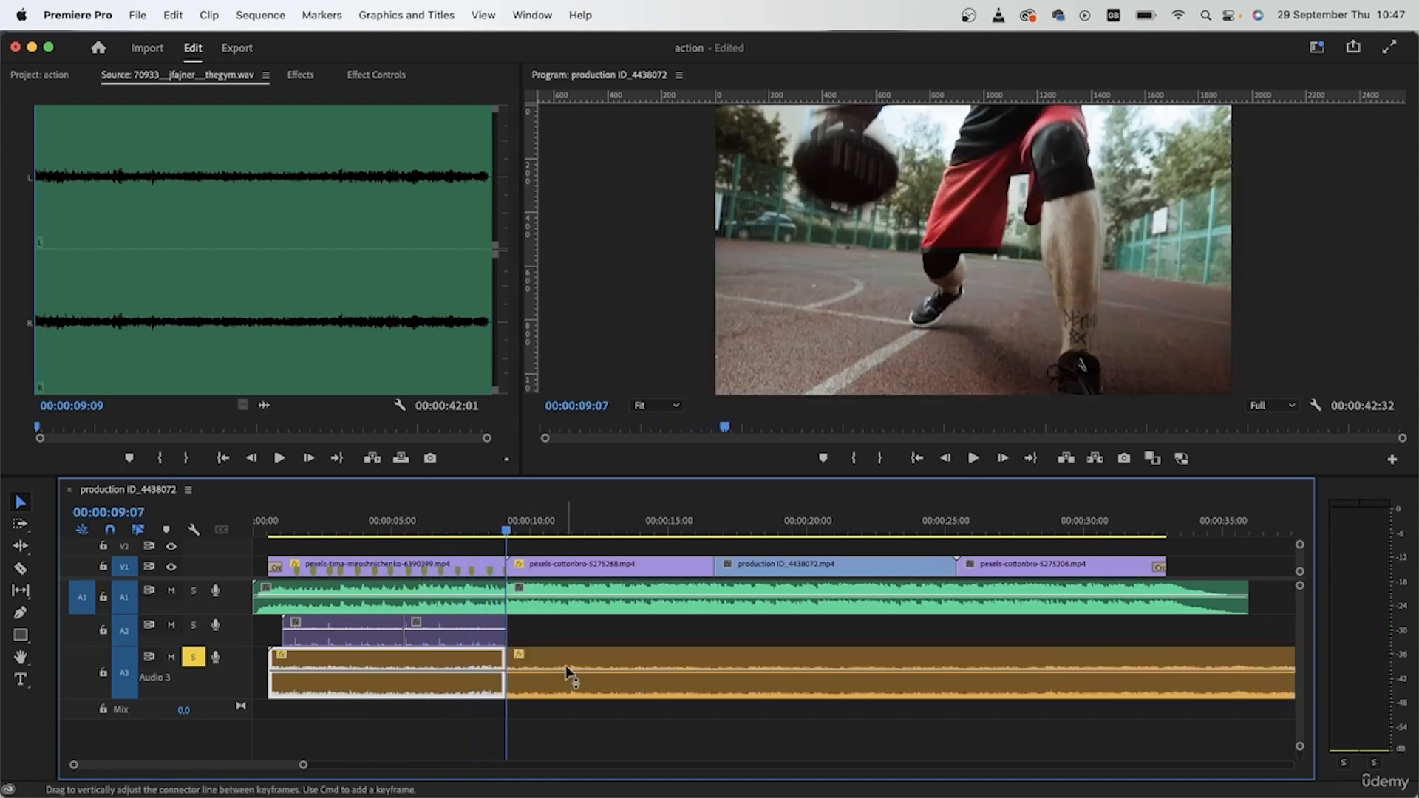
click(572, 683)
key(Delete)
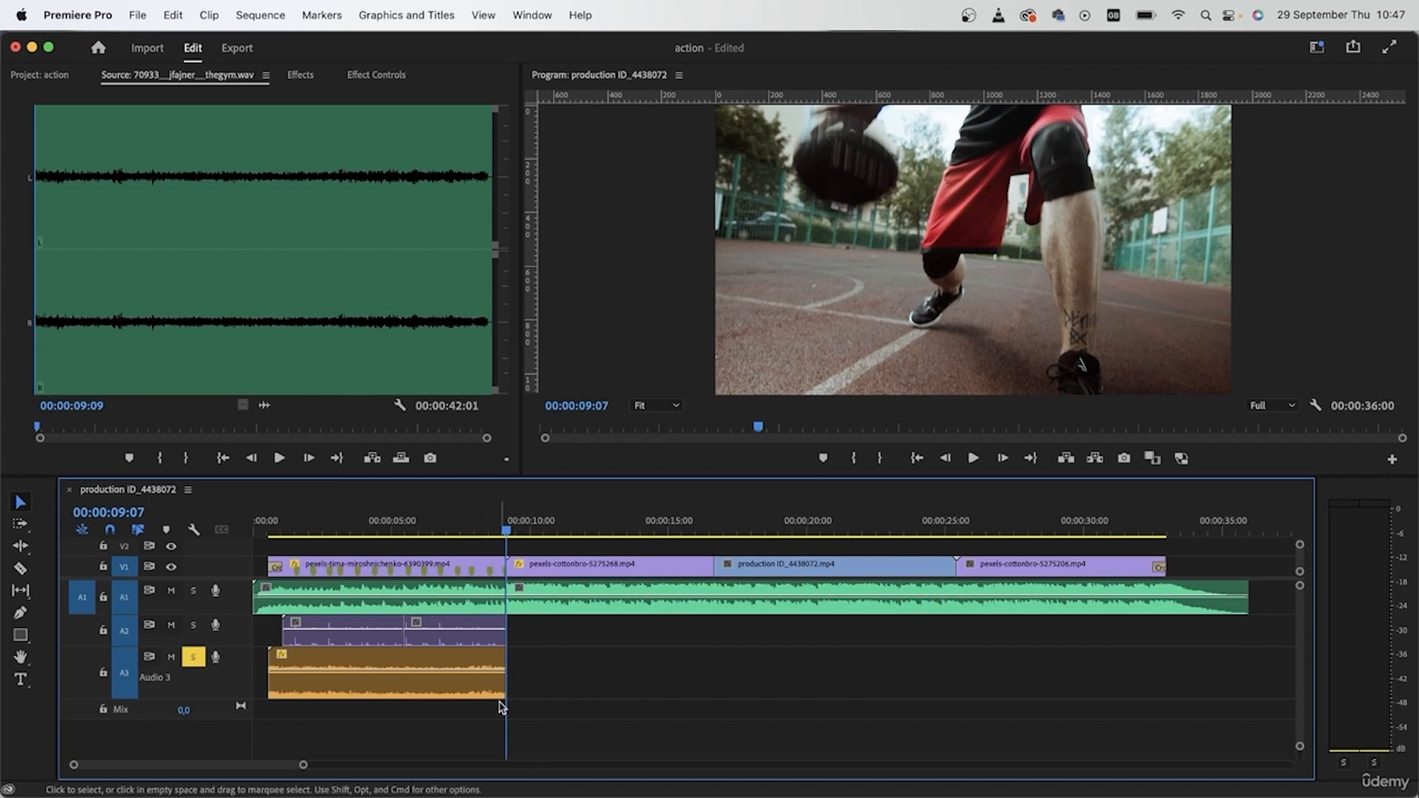
Step: Extend the gym ambience slightly past the jump-rope clip's end and play tracks A2 and A3 soloed from the sequence start
drag(506, 677, 515, 676)
scroll(498, 665, up, 3)
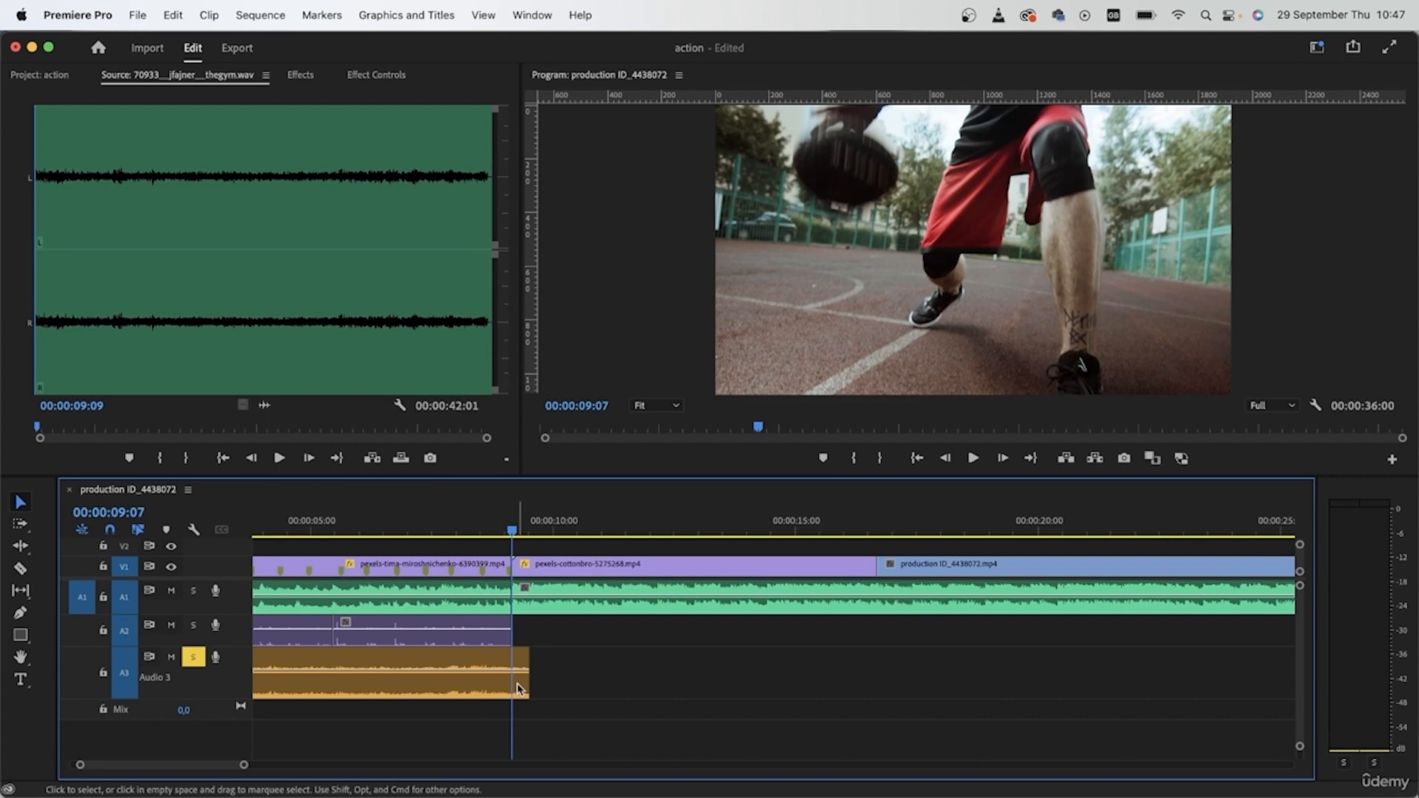
scroll(517, 689, up, 5)
scroll(515, 681, up, 3)
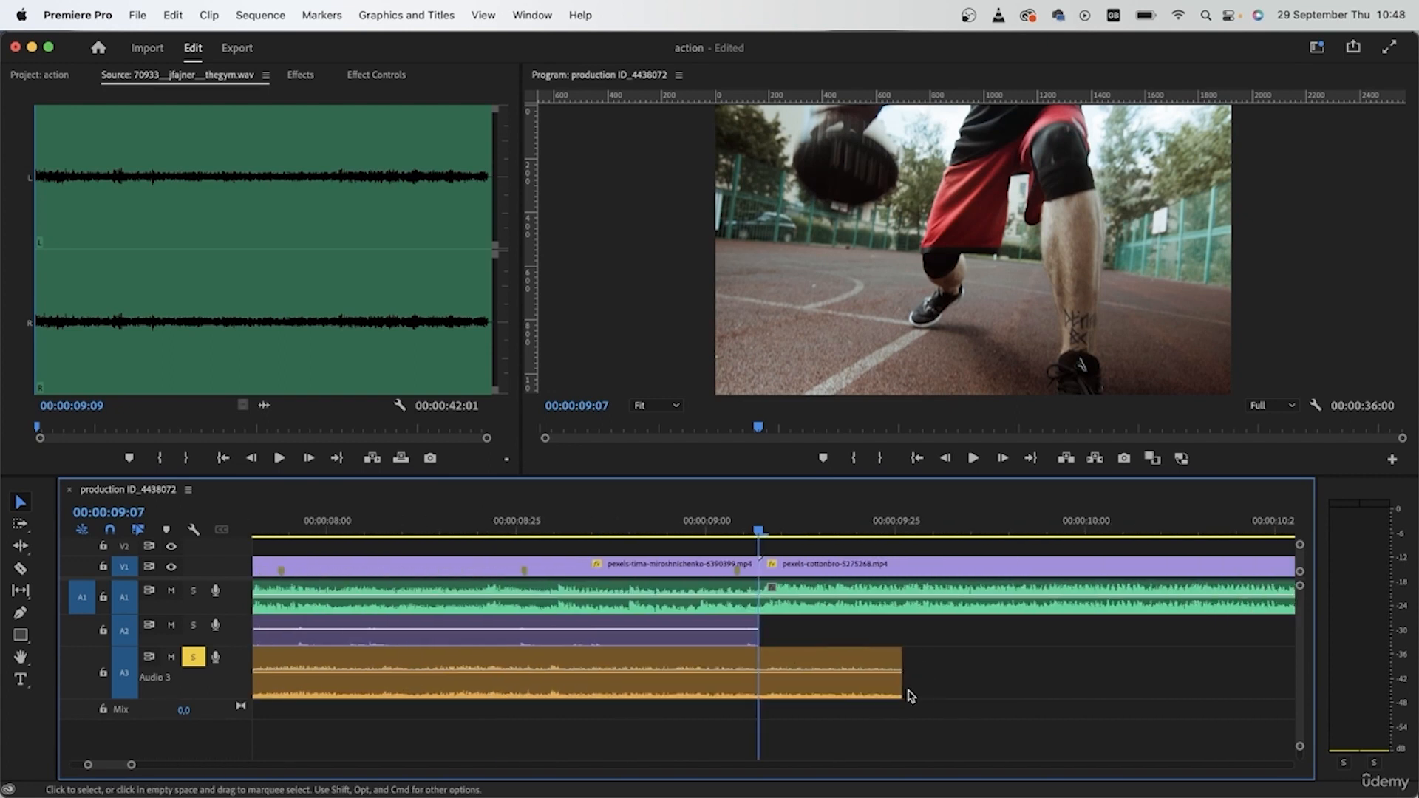
drag(900, 683, 840, 684)
scroll(922, 668, down, 3)
scroll(776, 699, down, 3)
scroll(776, 698, down, 1)
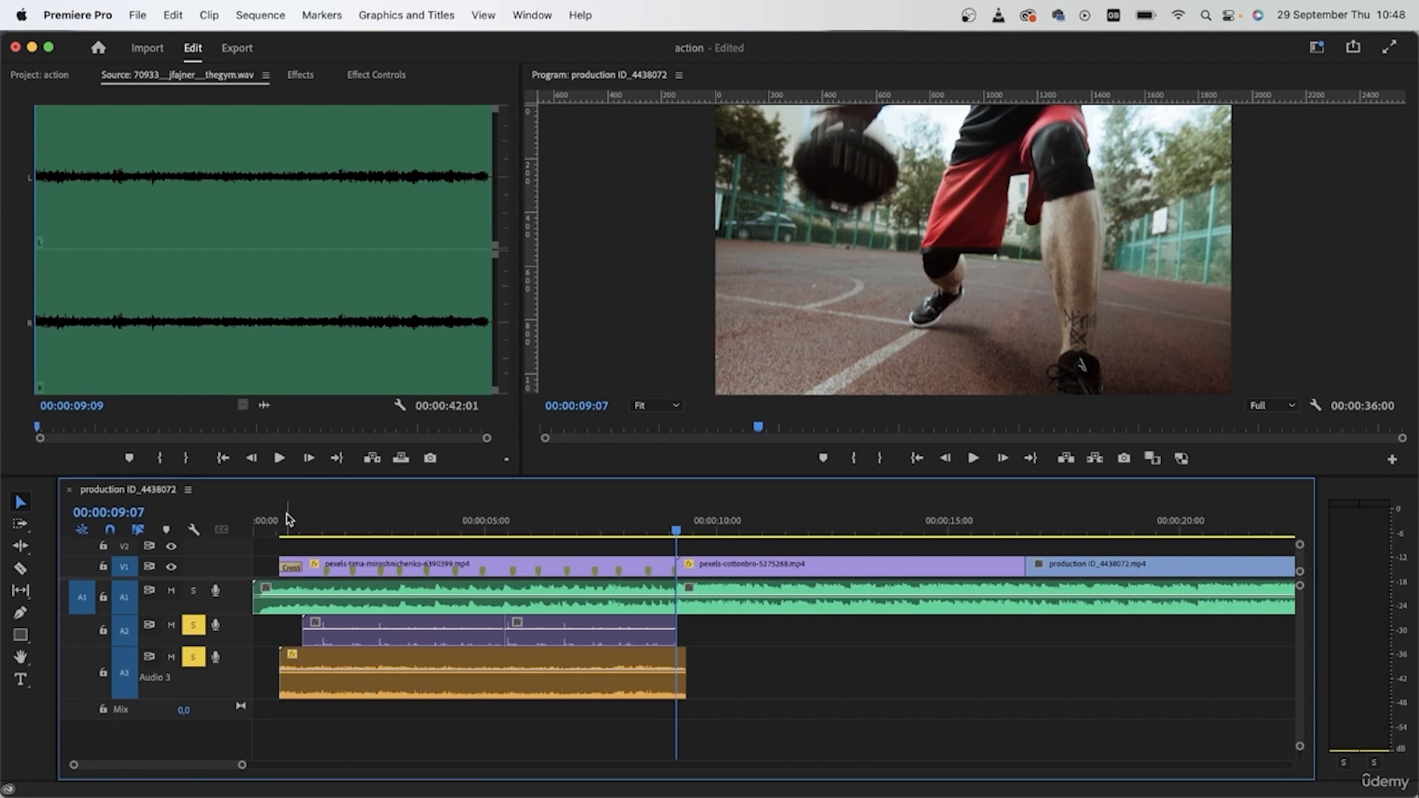
drag(285, 516, 214, 517)
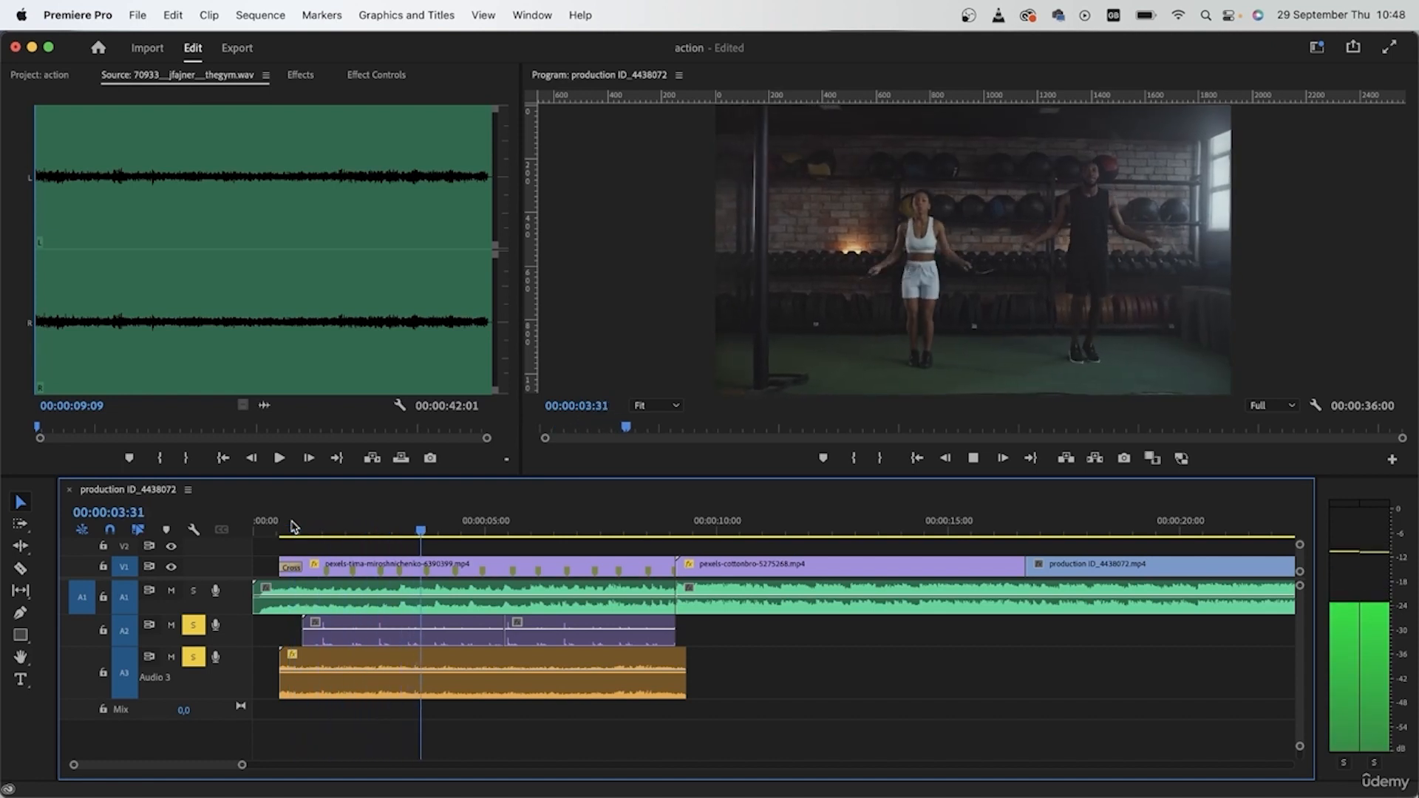
click(370, 672)
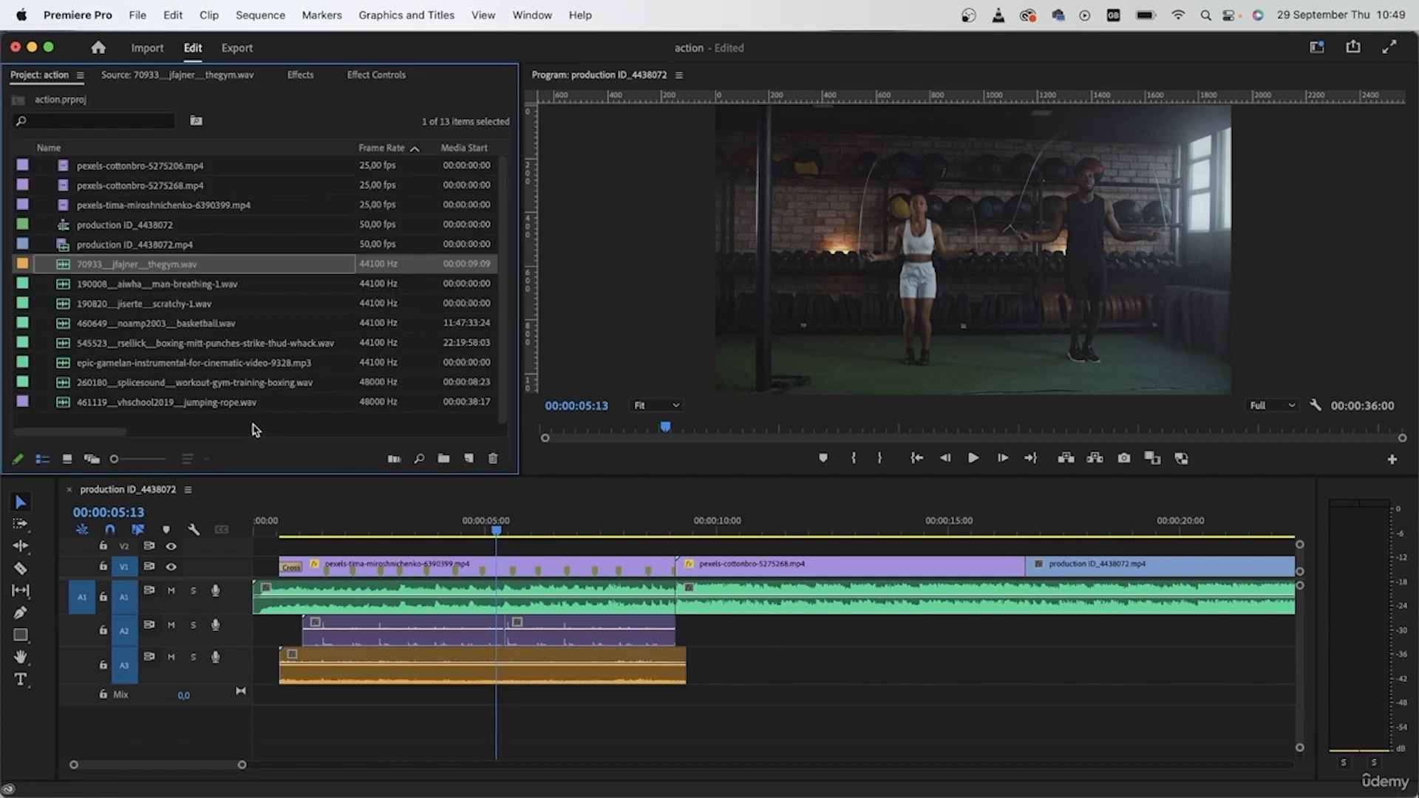
Step: Open 190008__aiwha__man-breathing-1.wav in the source viewer and listen to its first few seconds
double_click(133, 289)
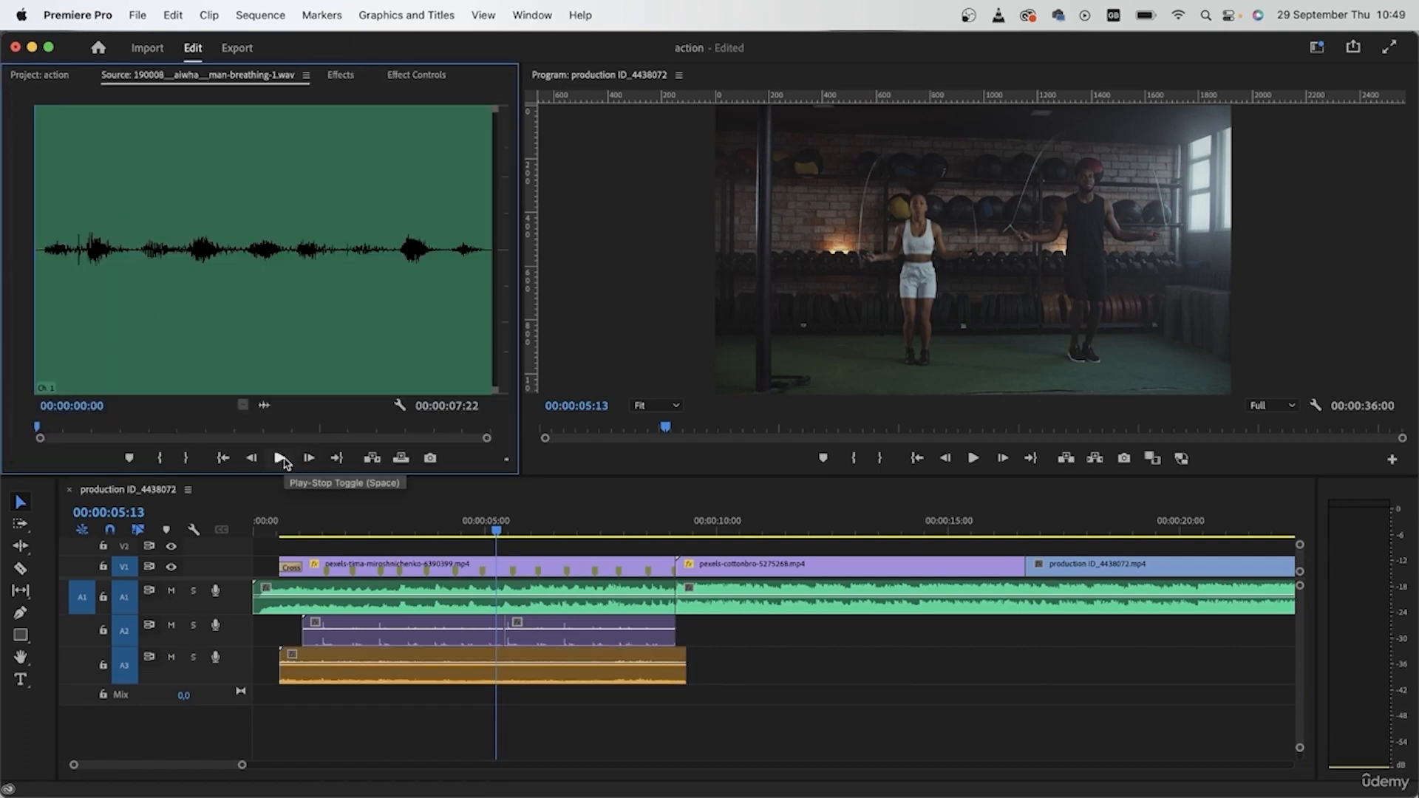
click(281, 458)
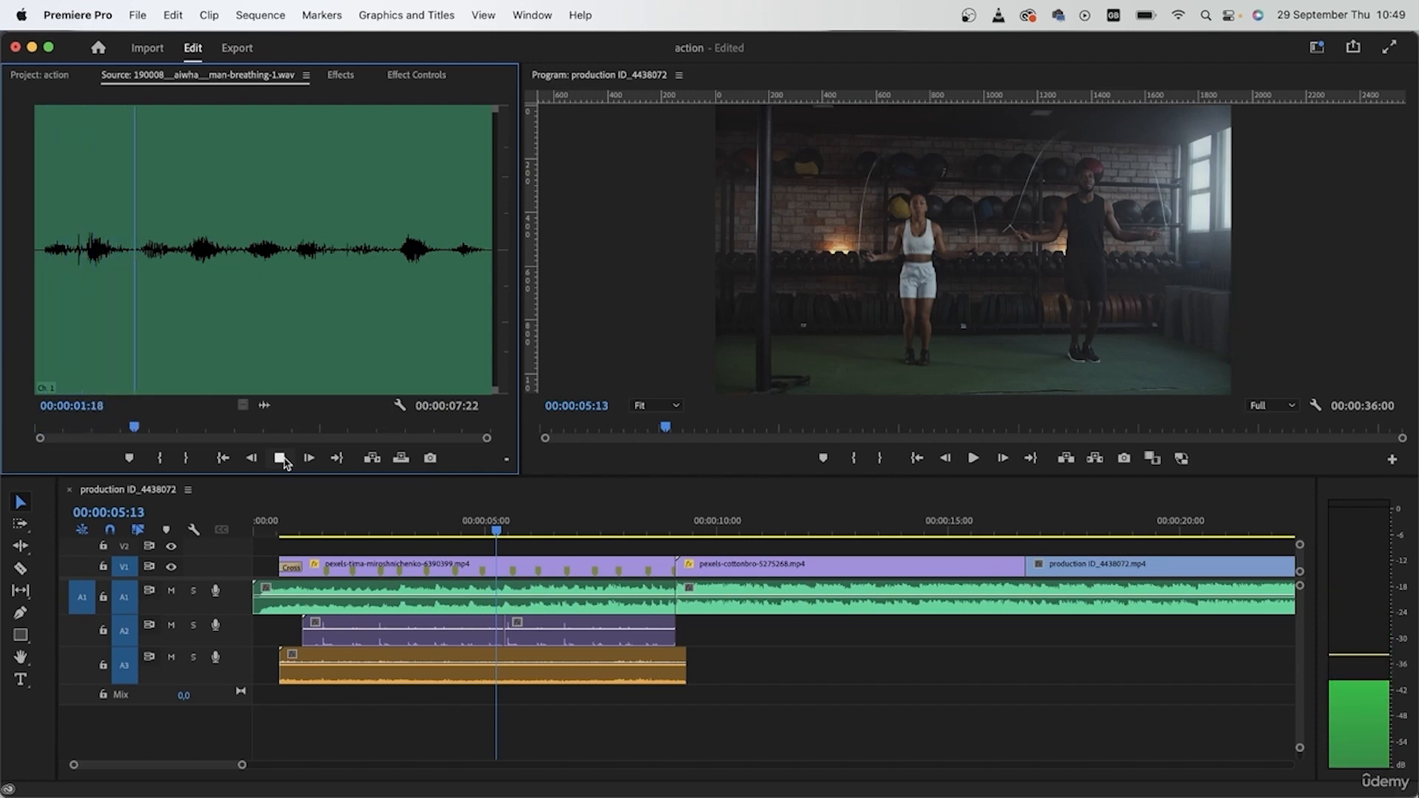
click(281, 459)
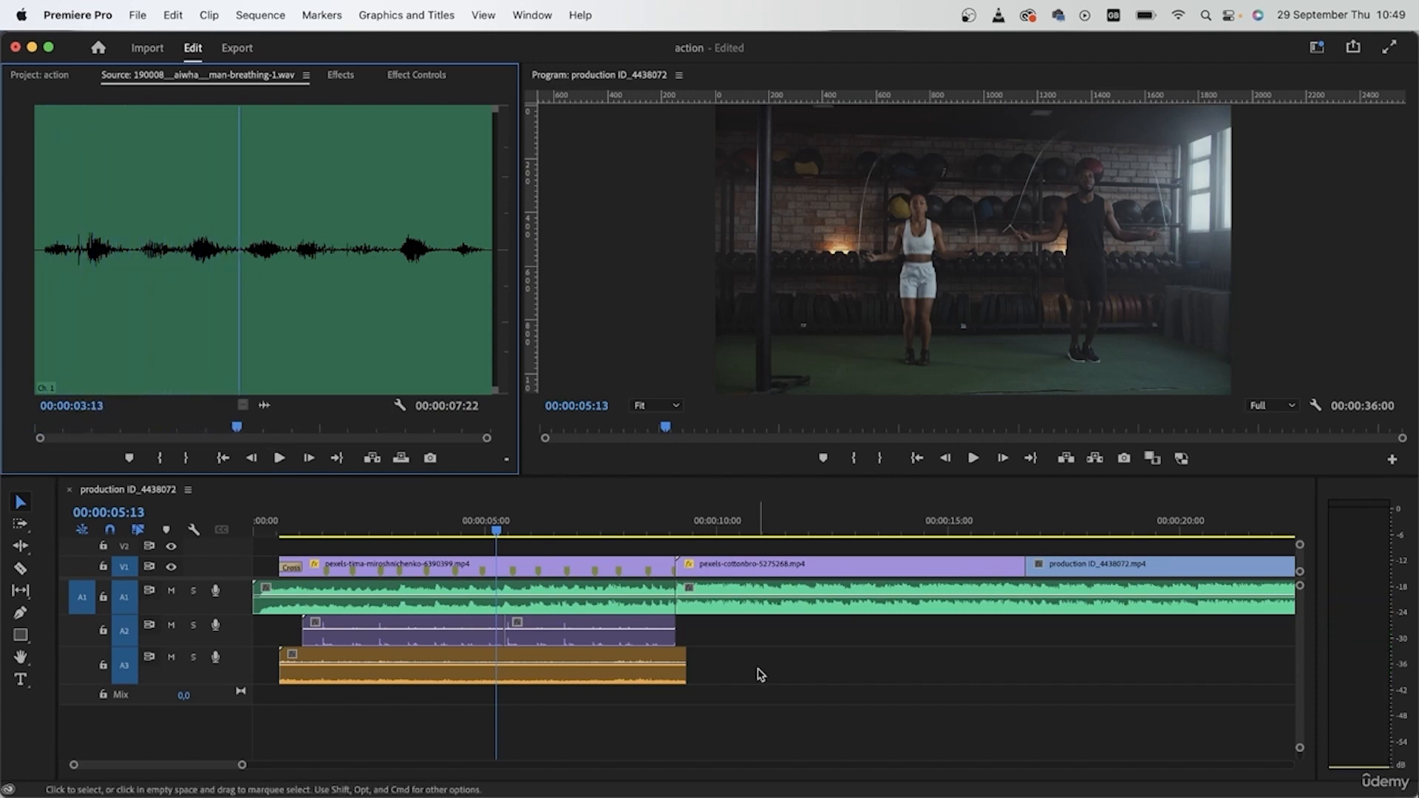
Step: Play the jump-rope section from its beginning with the music, rope sounds and gym ambience together
click(921, 689)
drag(381, 524, 324, 530)
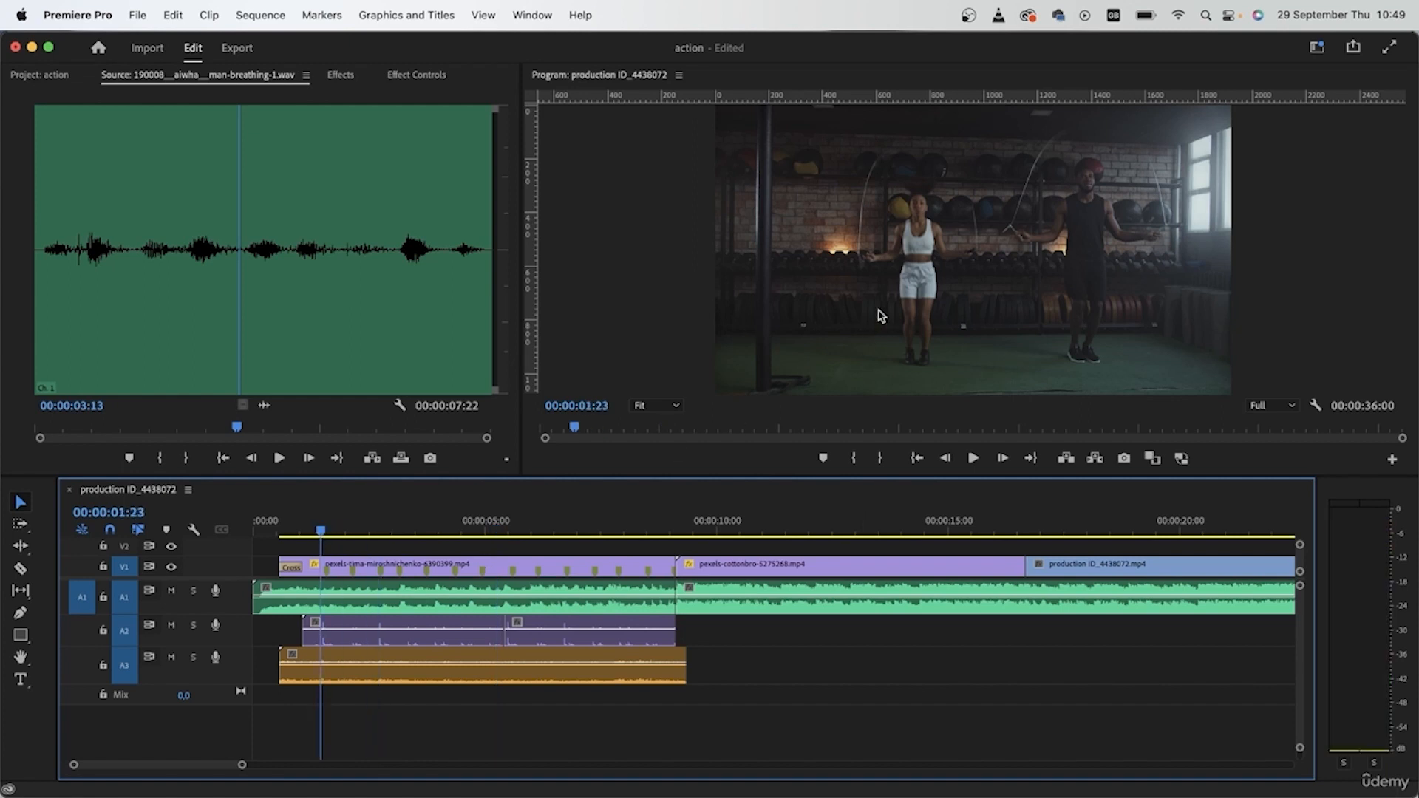
click(278, 516)
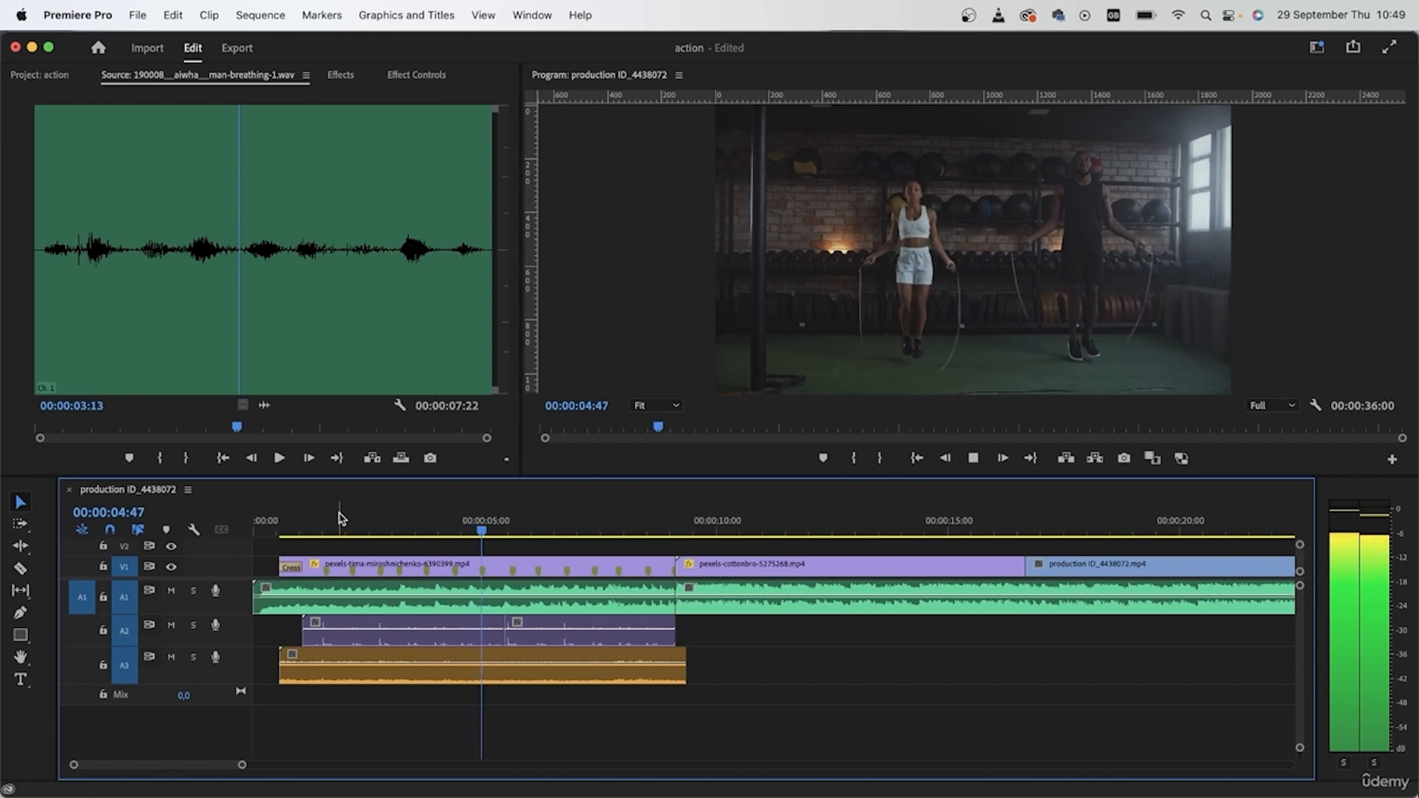
key(space)
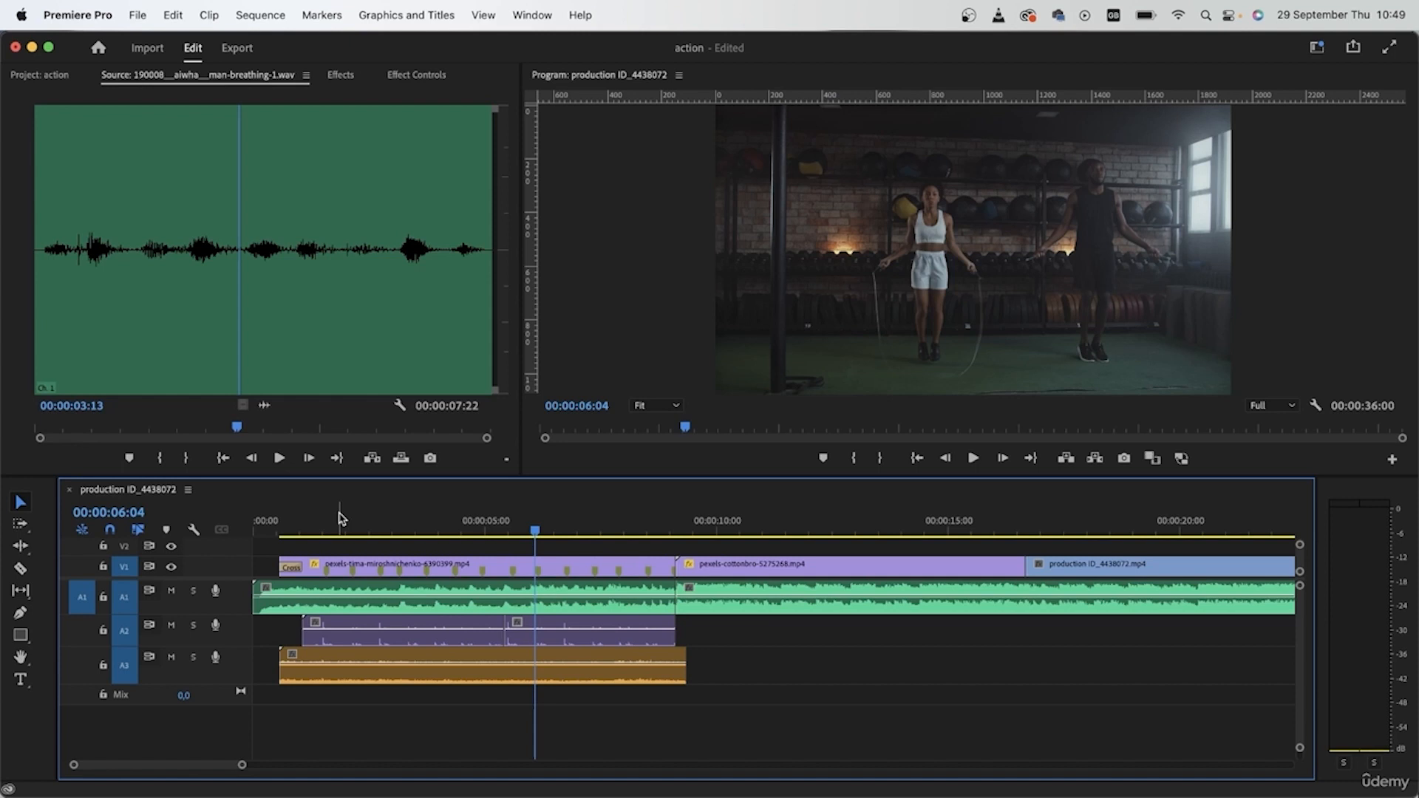
Step: Mute audio track A1 and place the playhead at 00:00:09:08, at the start of the basketball clip
scroll(534, 669, right, 3)
scroll(533, 669, left, 2)
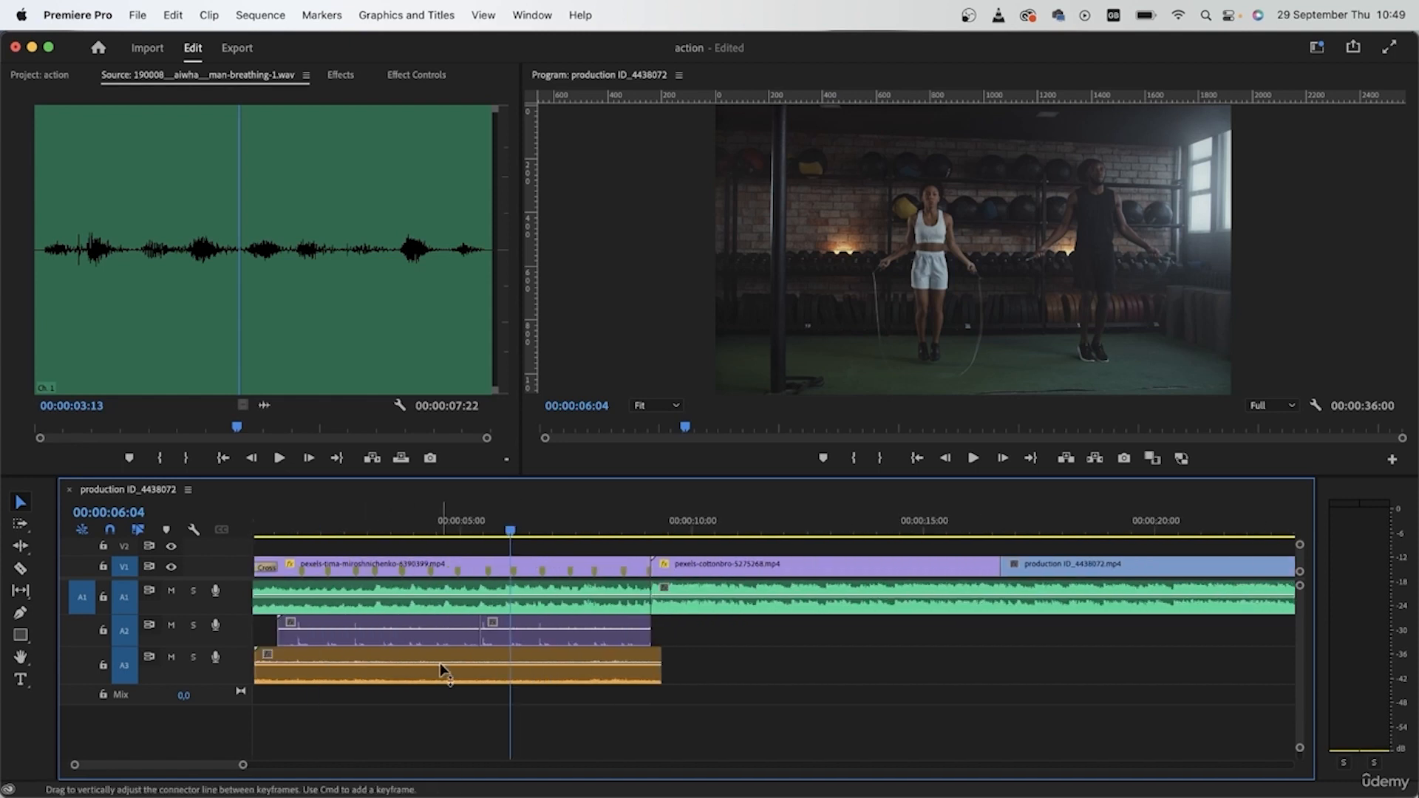
scroll(696, 650, right, 3)
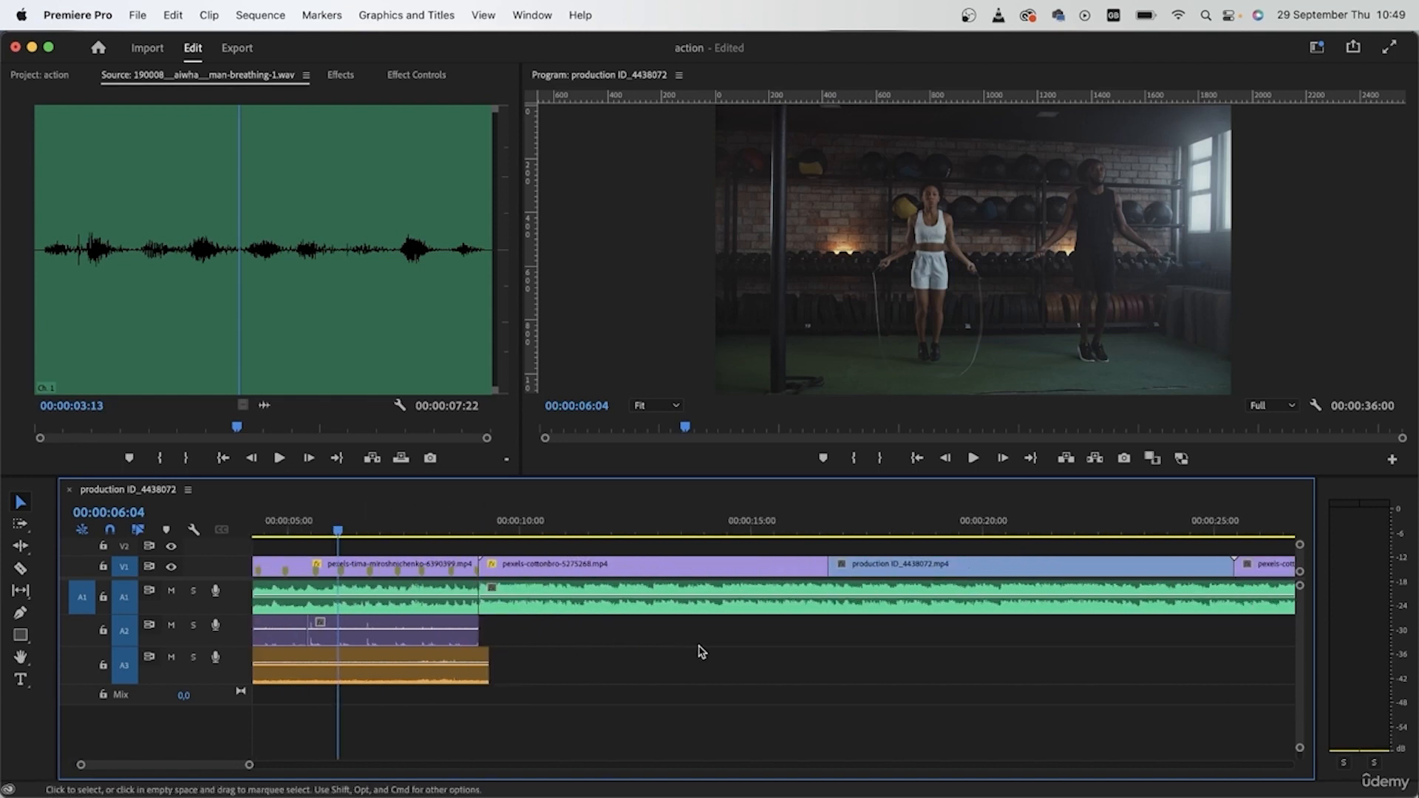
click(493, 527)
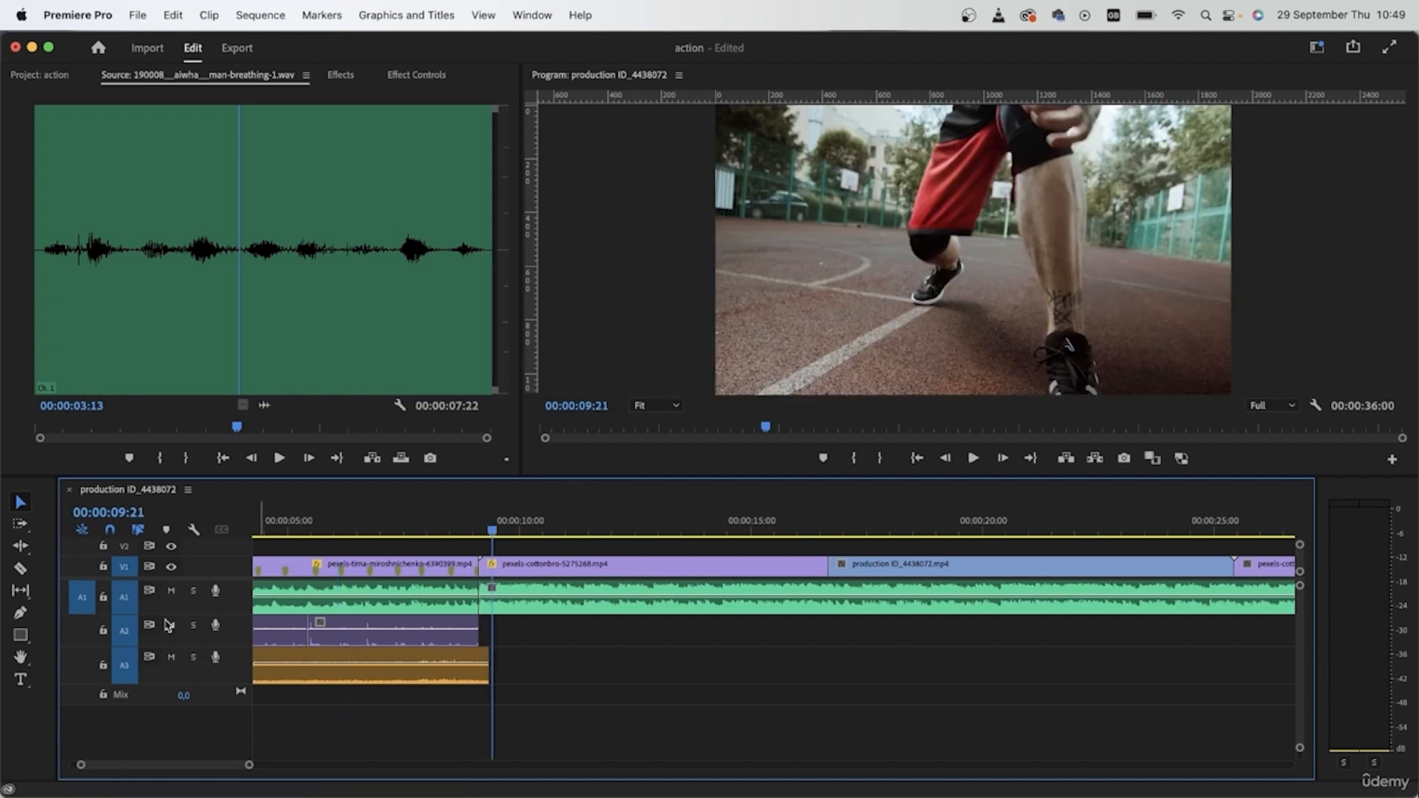
click(170, 593)
drag(493, 529, 479, 530)
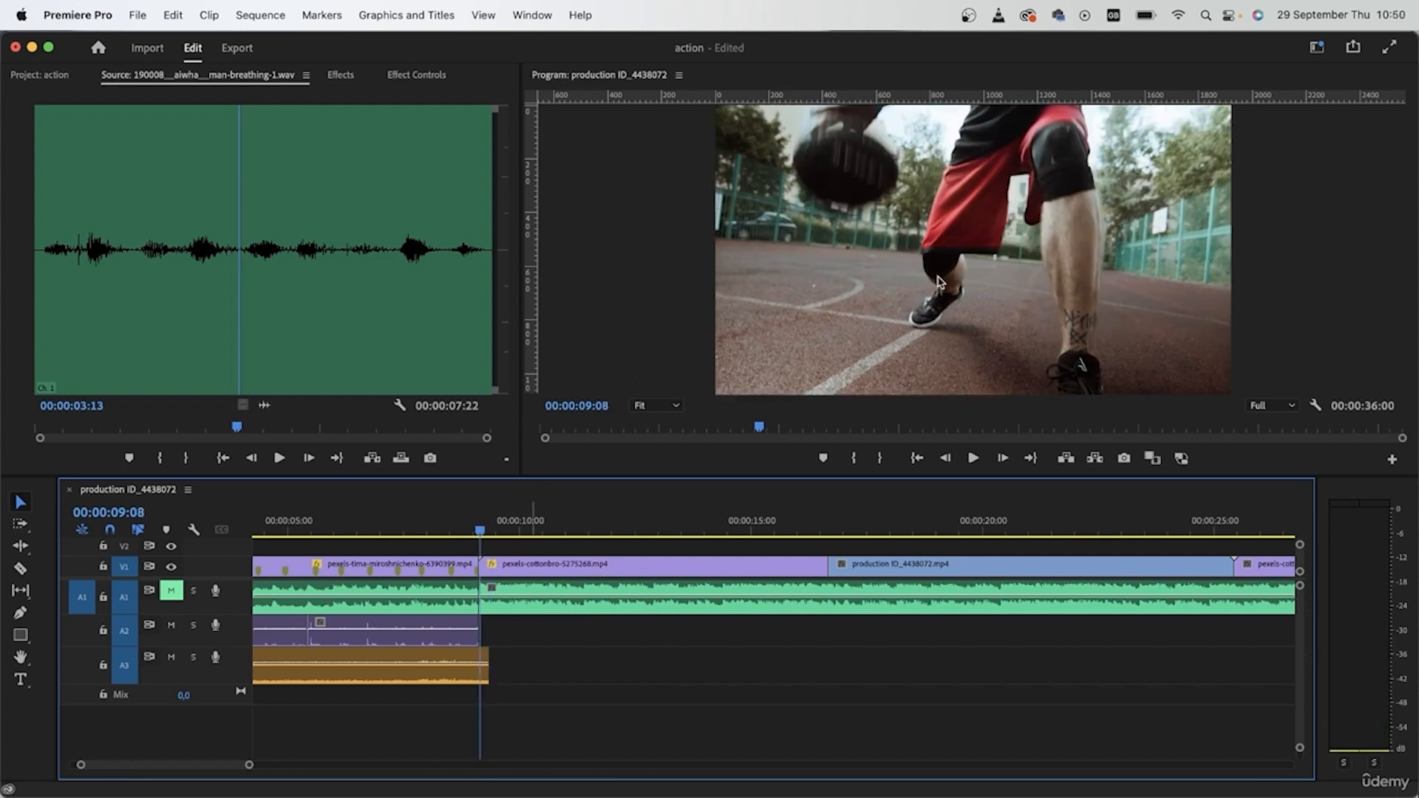
Step: Find the Exponential Fade audio transition and apply it to both the start and the end of the gym ambience clip on A3
click(341, 75)
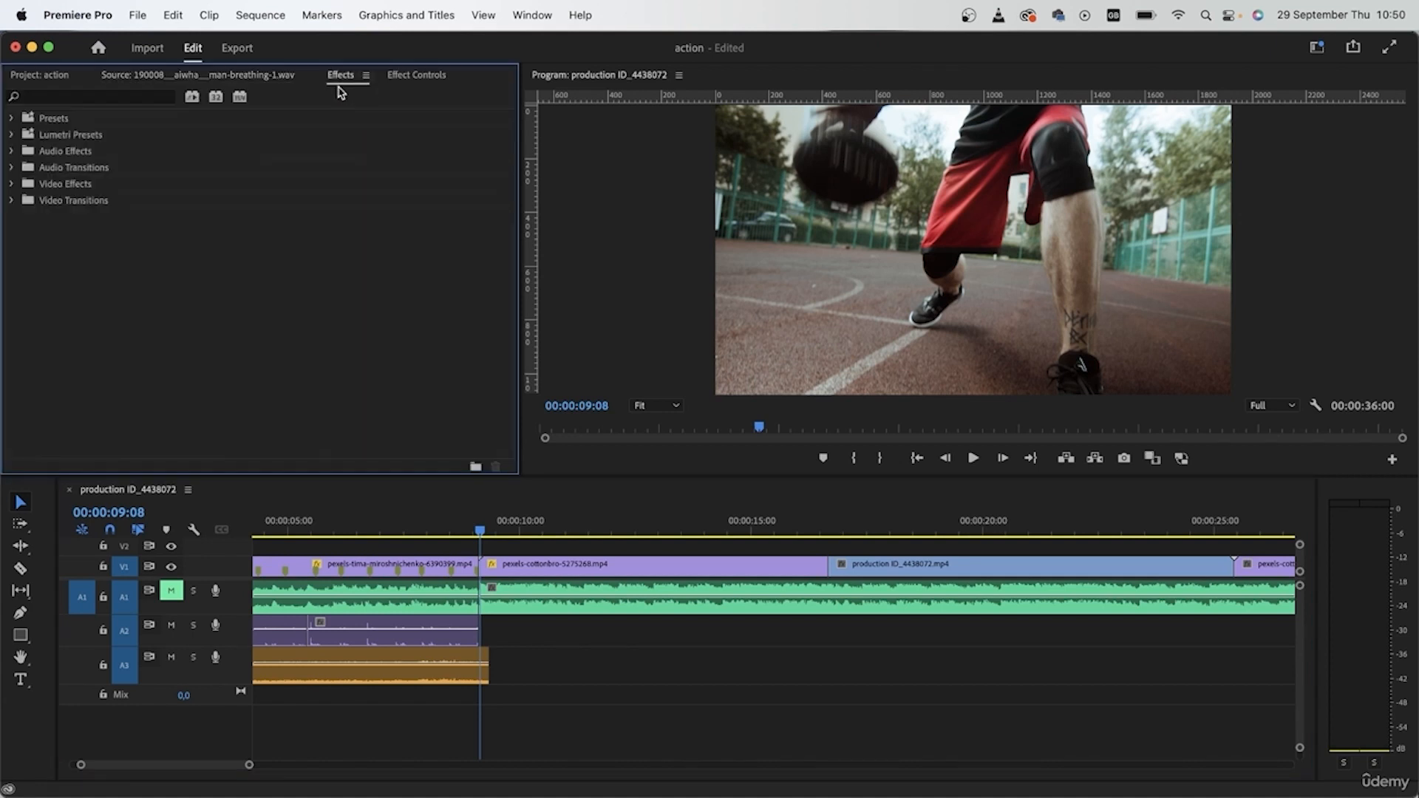
click(164, 97)
text(expo)
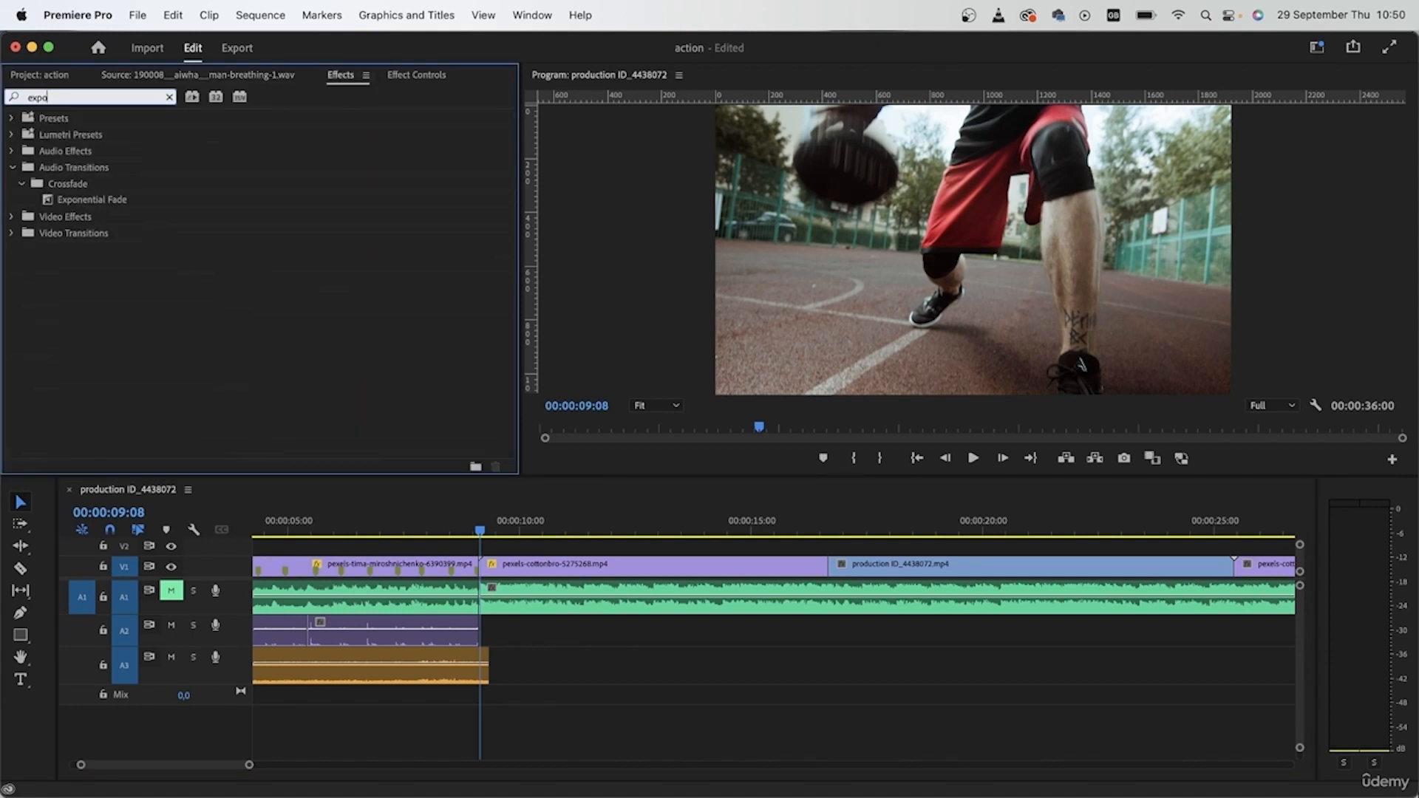
scroll(466, 636, left, 3)
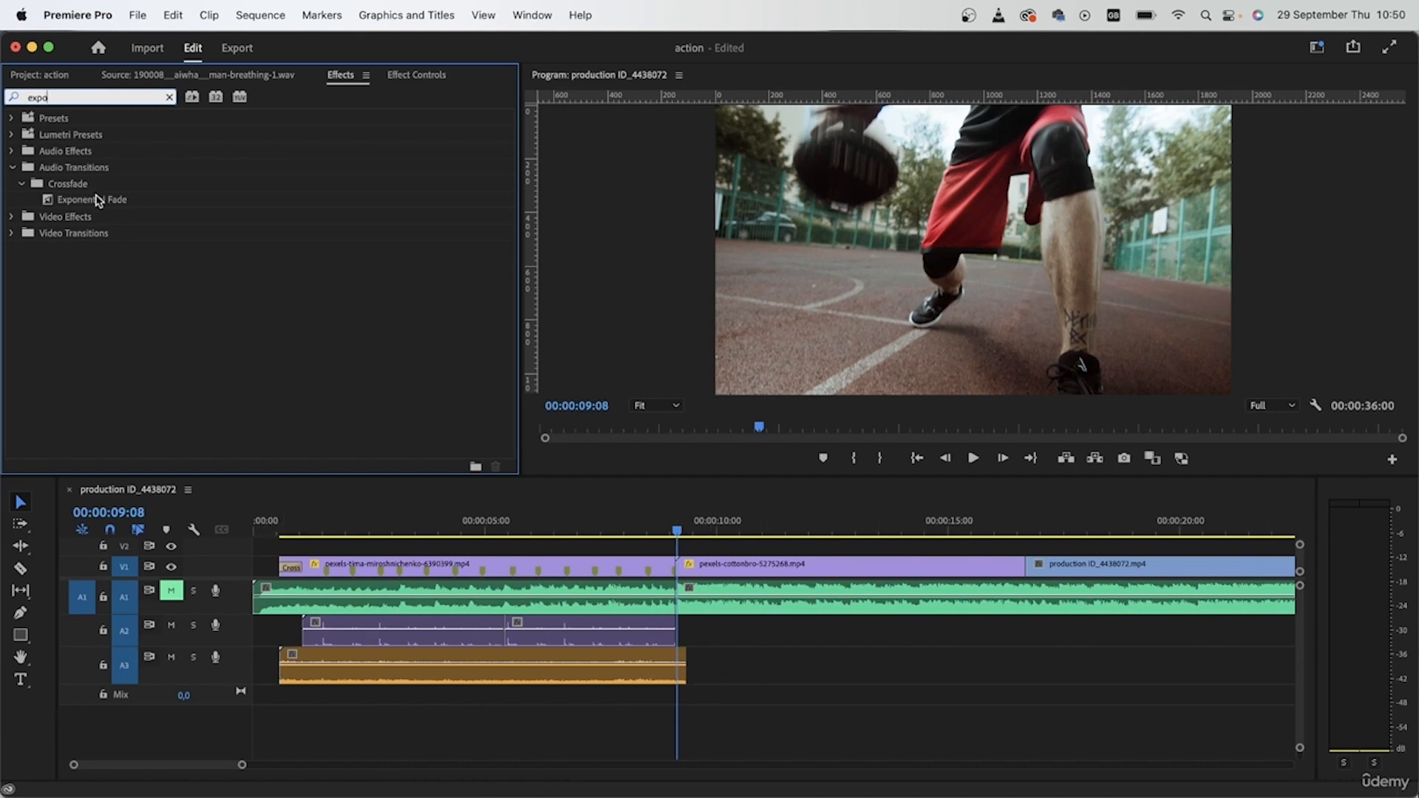
drag(97, 200, 686, 675)
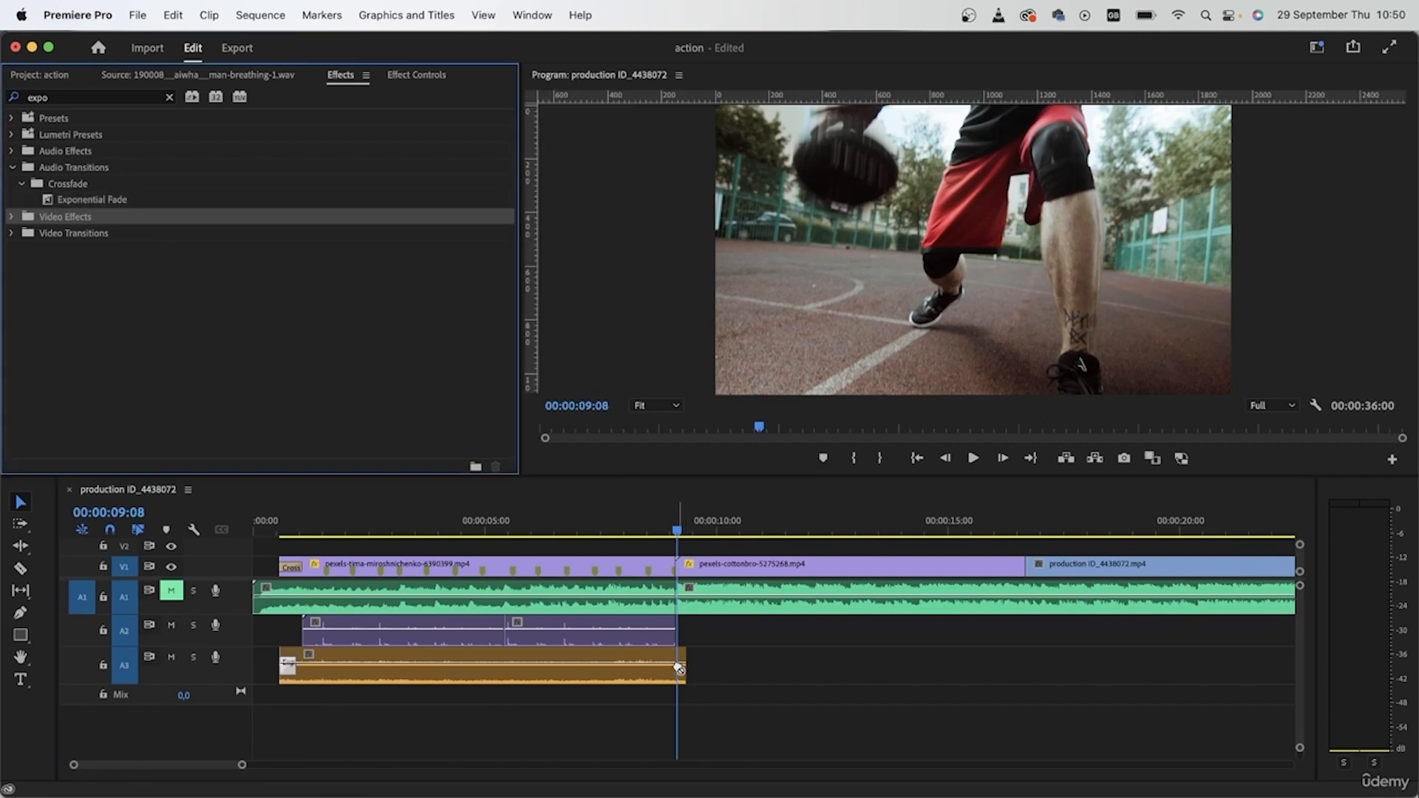
click(75, 172)
click(86, 202)
drag(72, 205, 678, 667)
scroll(296, 630, up, 5)
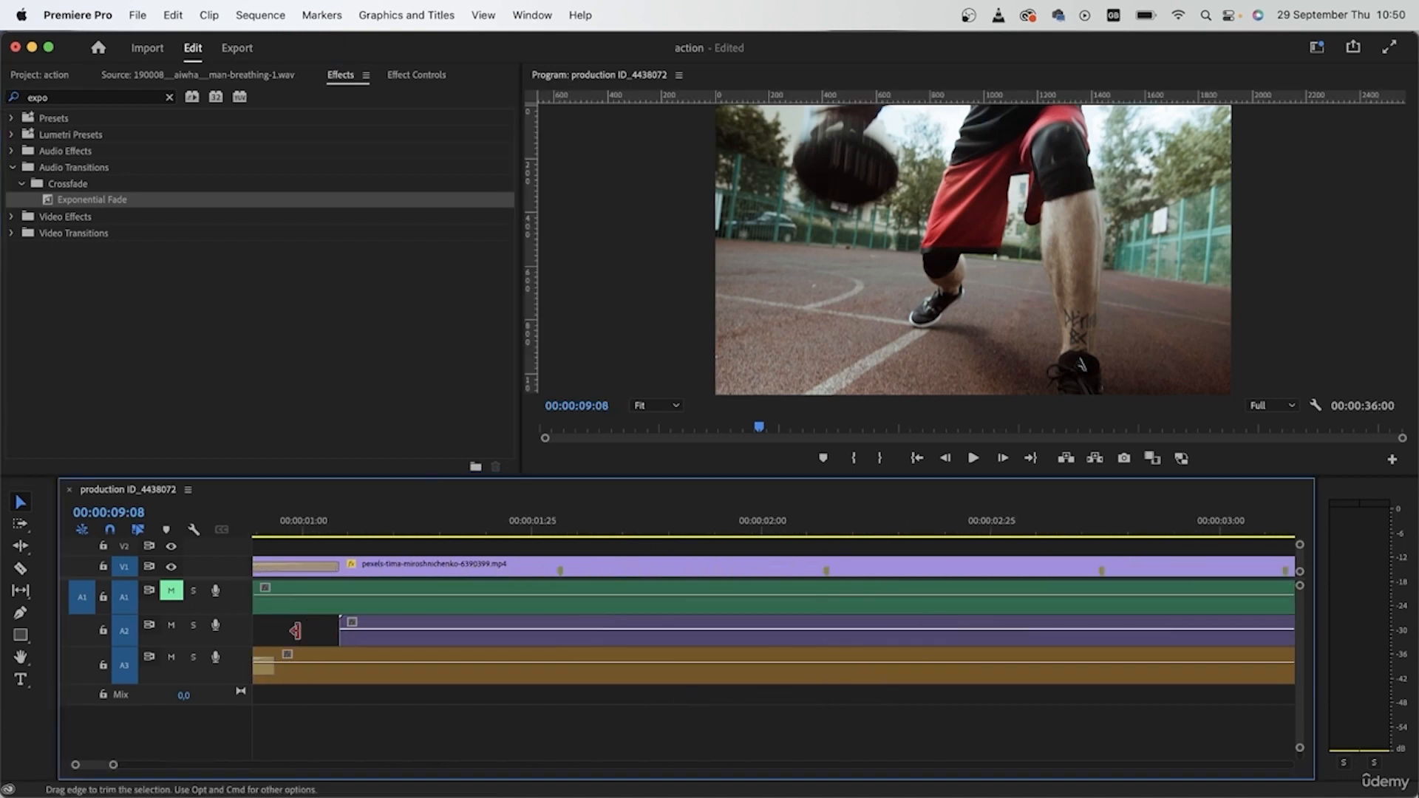
scroll(295, 631, up, 3)
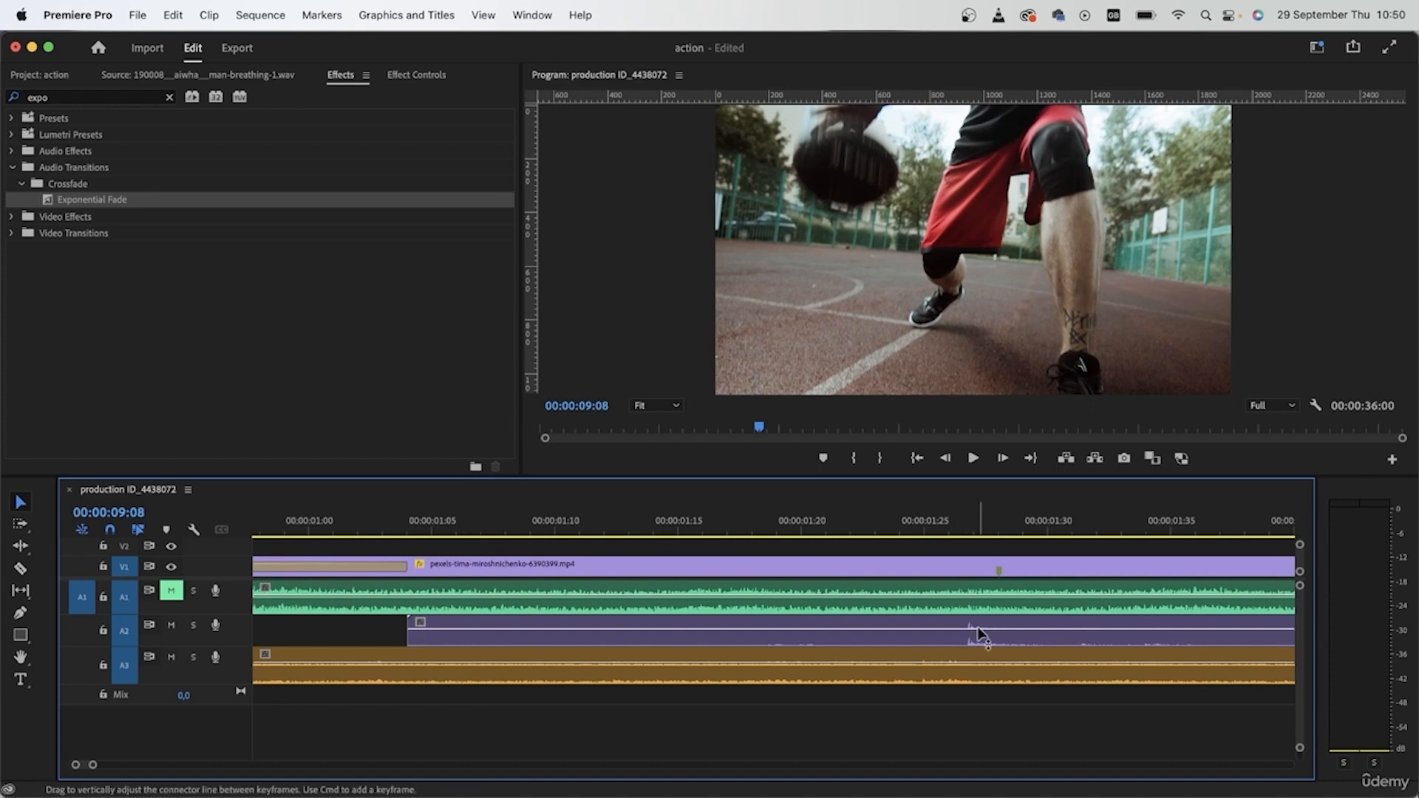
scroll(979, 633, down, 5)
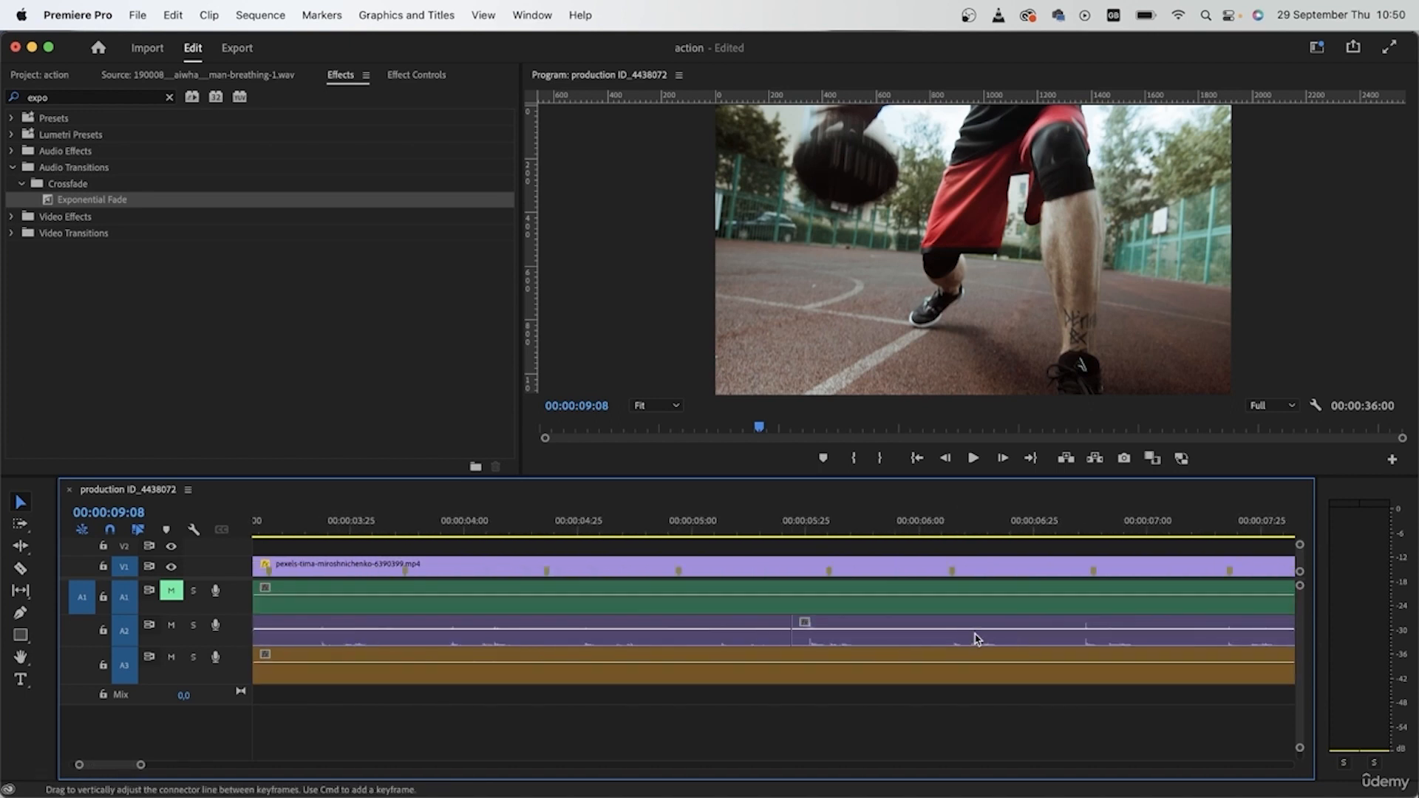
scroll(974, 638, down, 5)
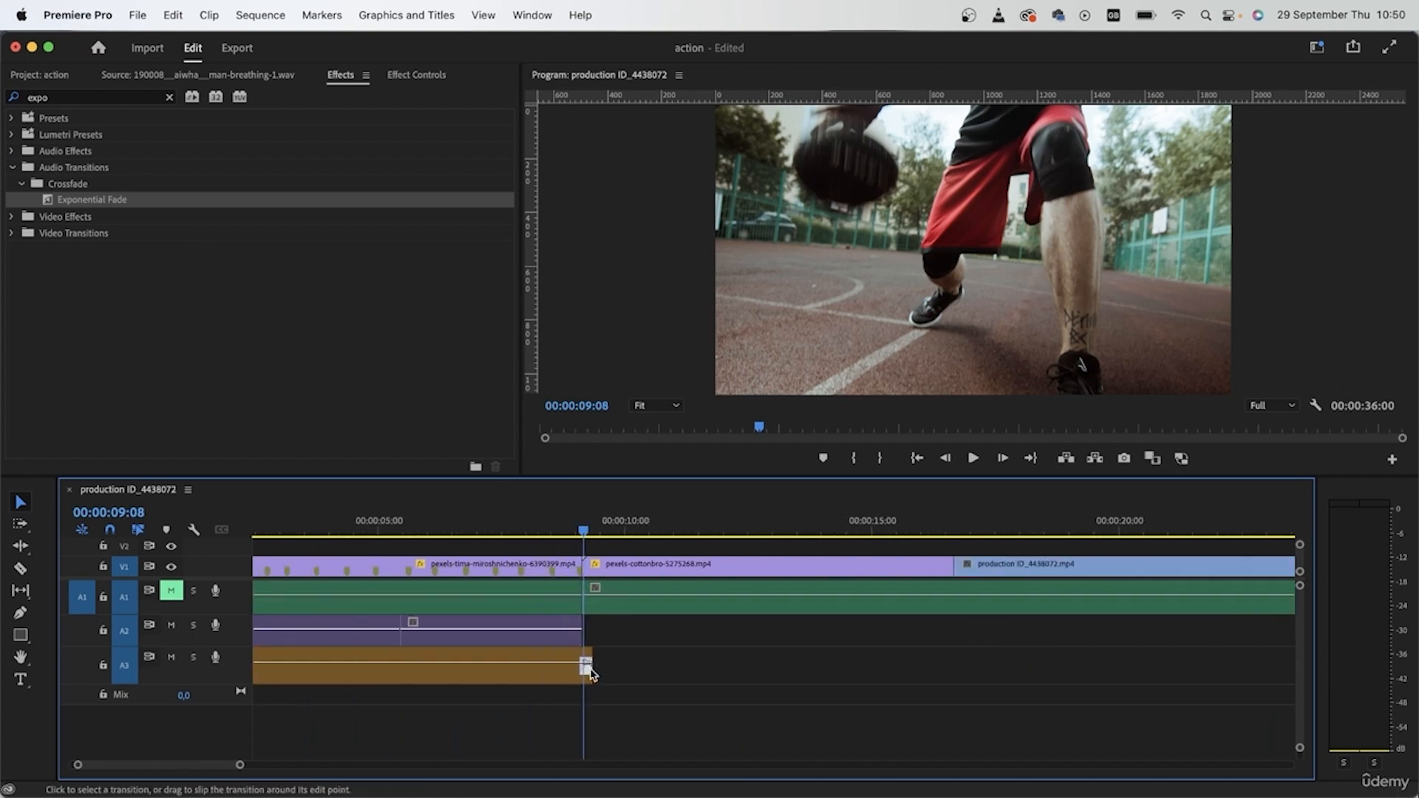
Step: Place 460649__noamp2003__basketball.wav on a new audio track A4 with its first bounce aligned to 00:00:09:08
scroll(587, 671, up, 5)
scroll(431, 634, left, 2)
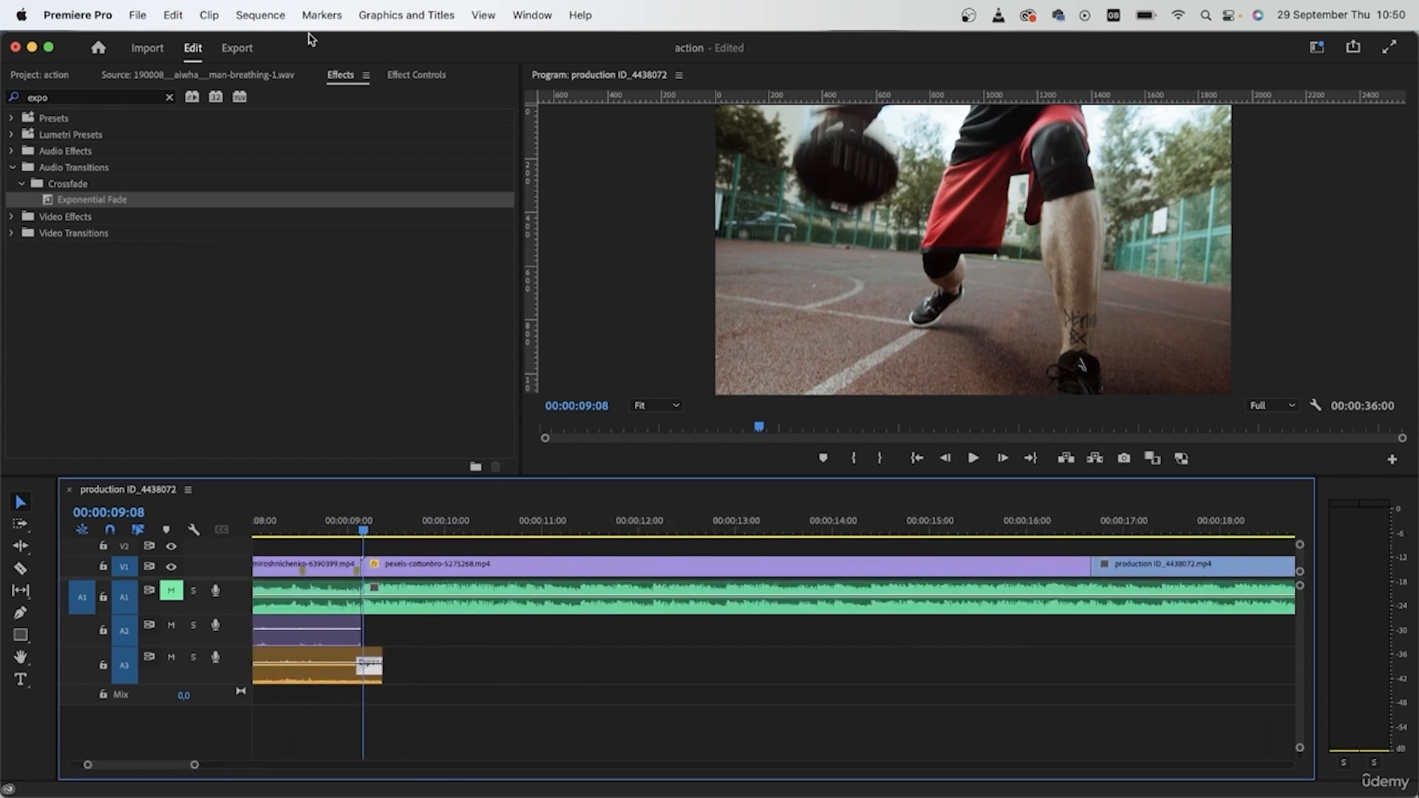
click(64, 76)
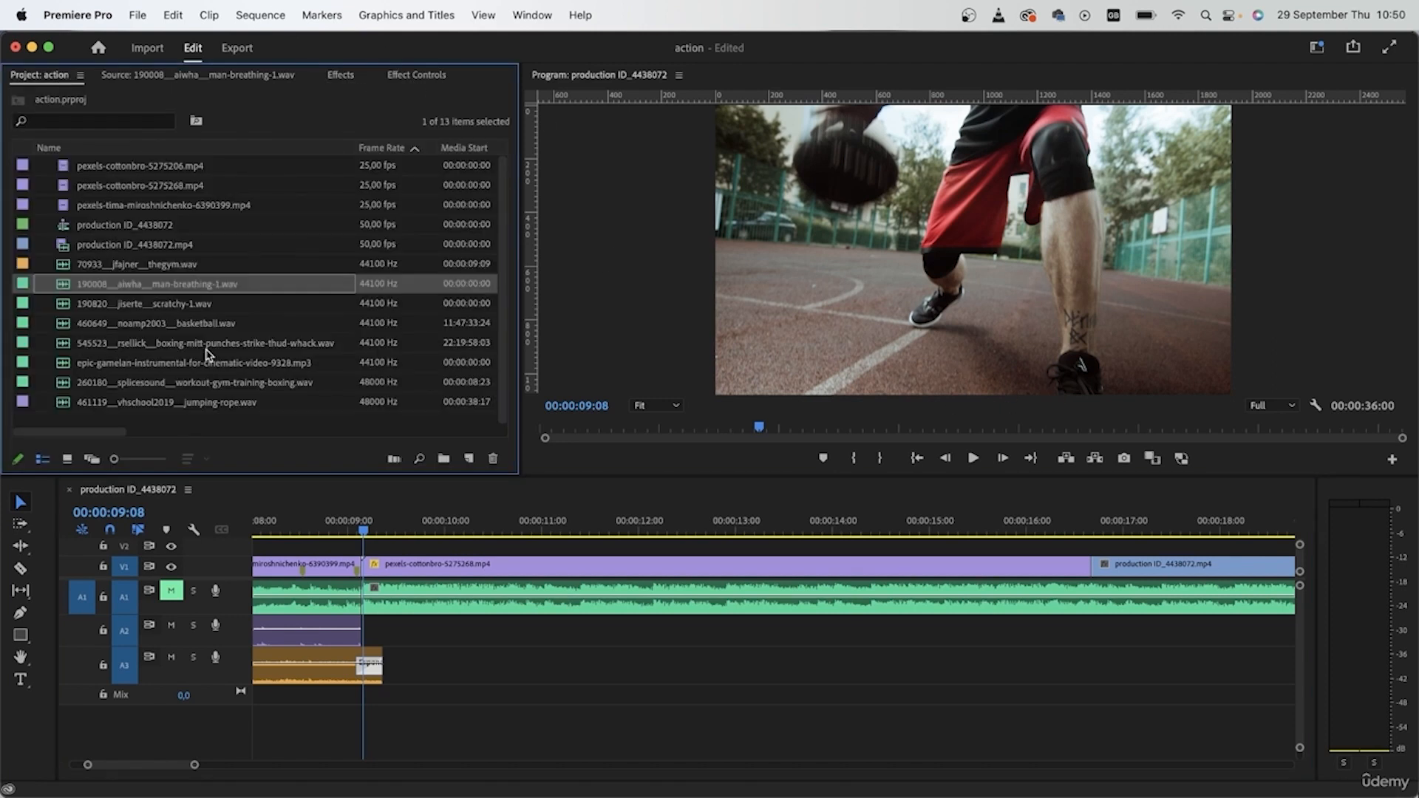
click(182, 330)
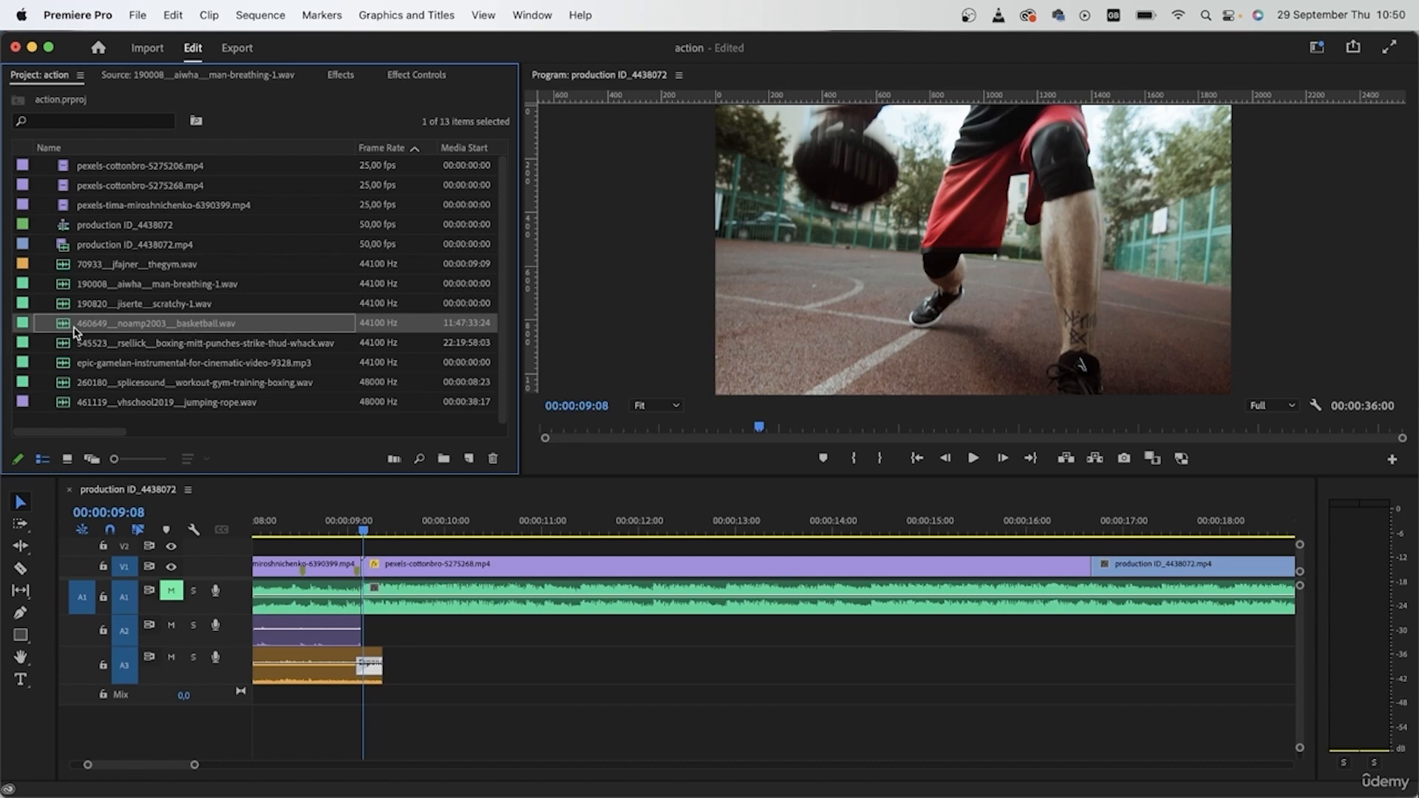
double_click(62, 329)
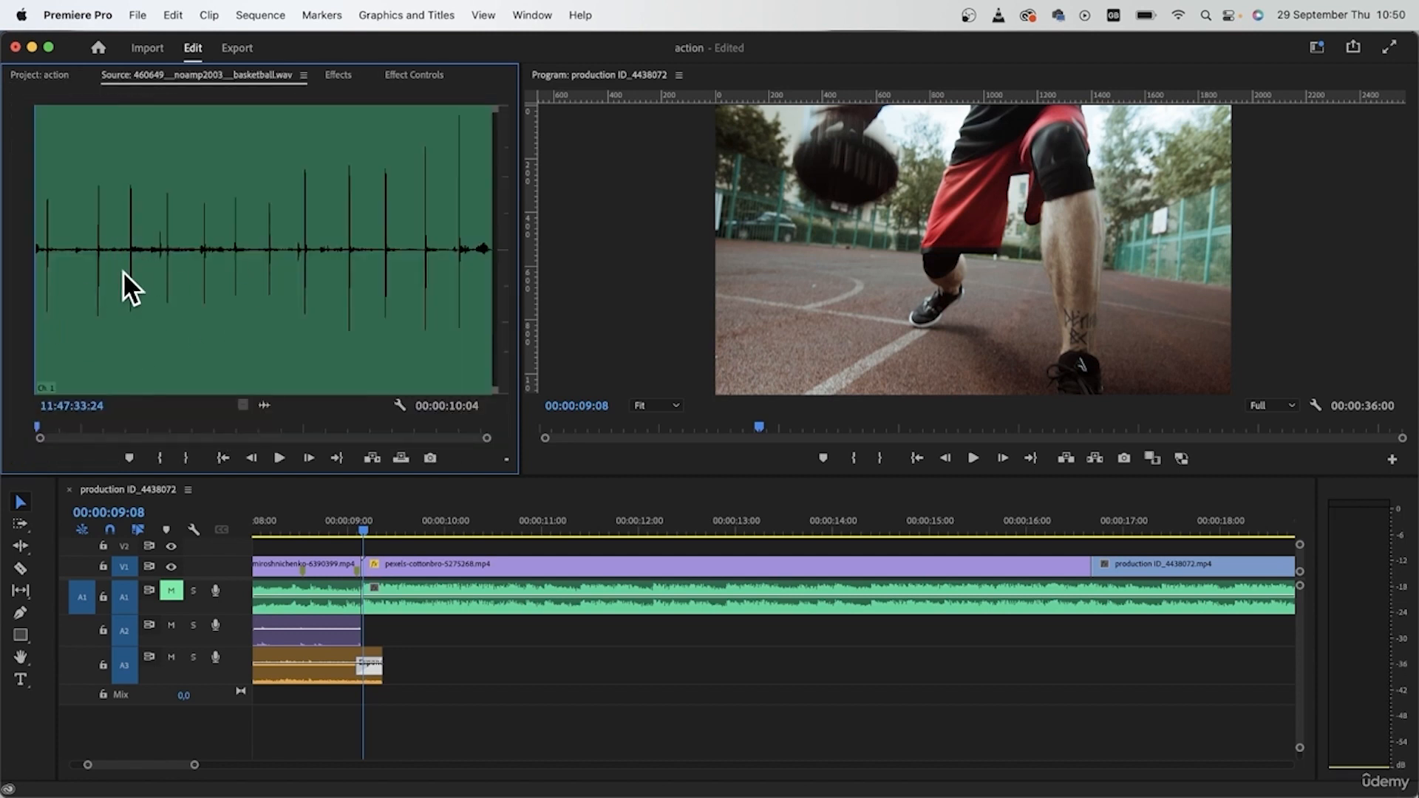
drag(263, 402, 374, 695)
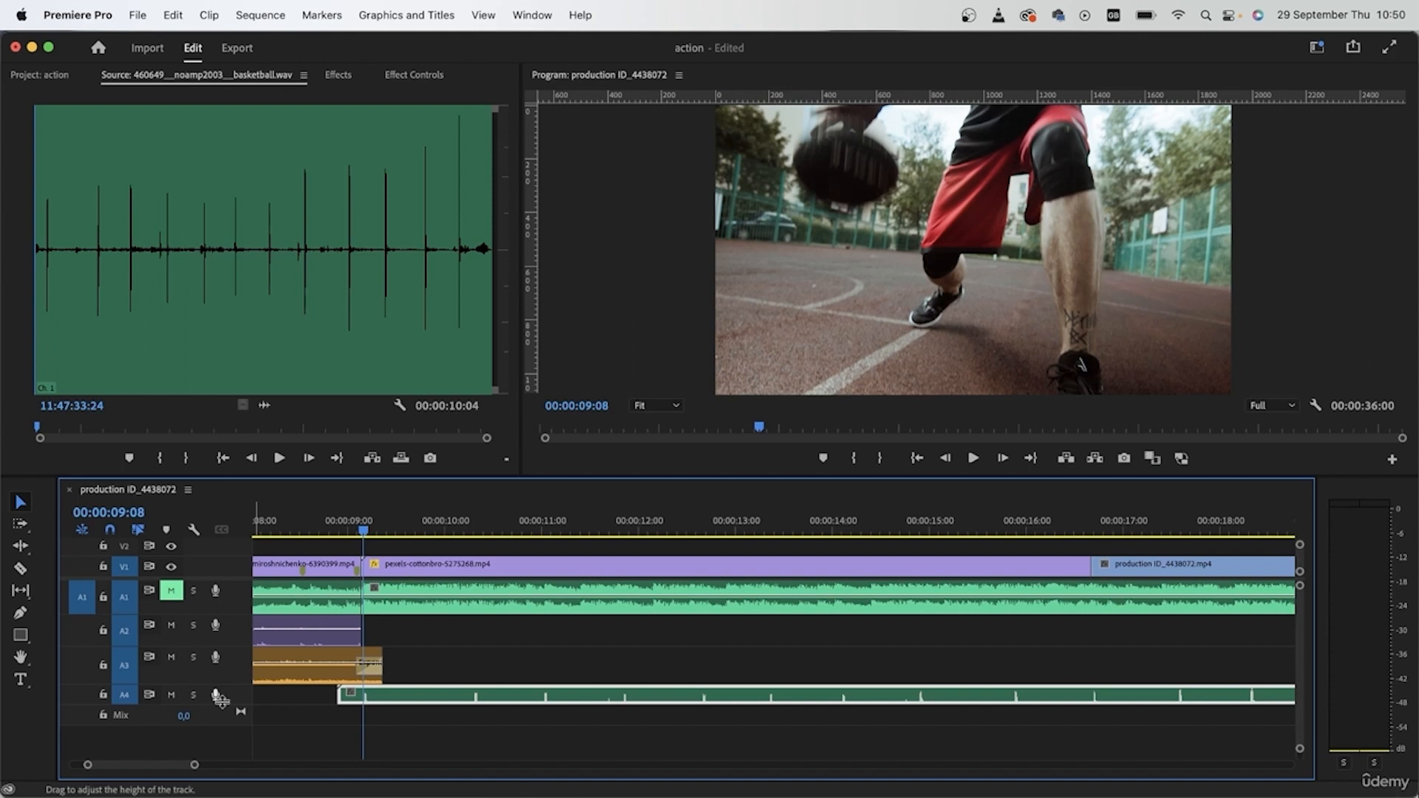
Step: Increase the height of track A4 and give the basketball sound clip a dark green label
drag(221, 706, 220, 724)
right_click(574, 699)
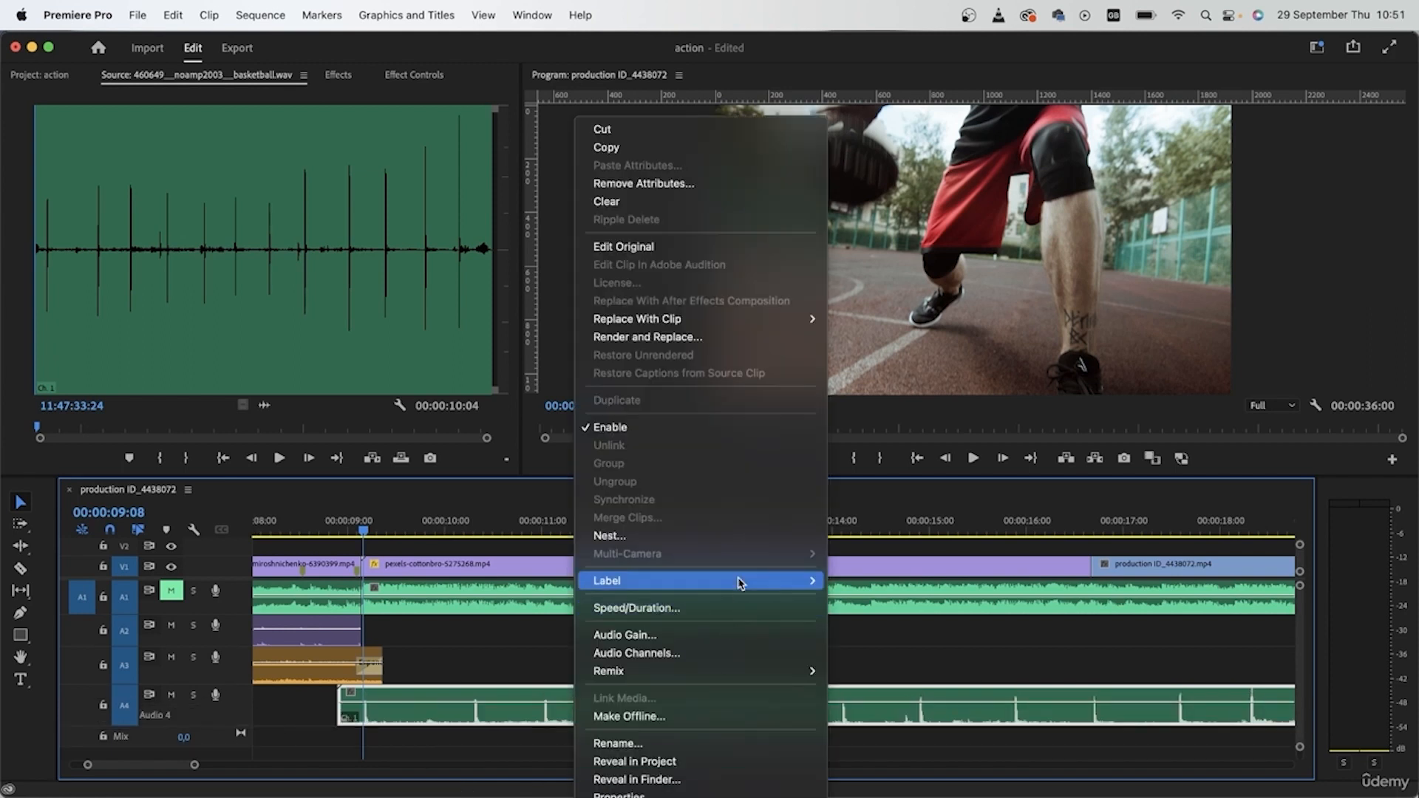
mouse_move(739, 581)
click(859, 662)
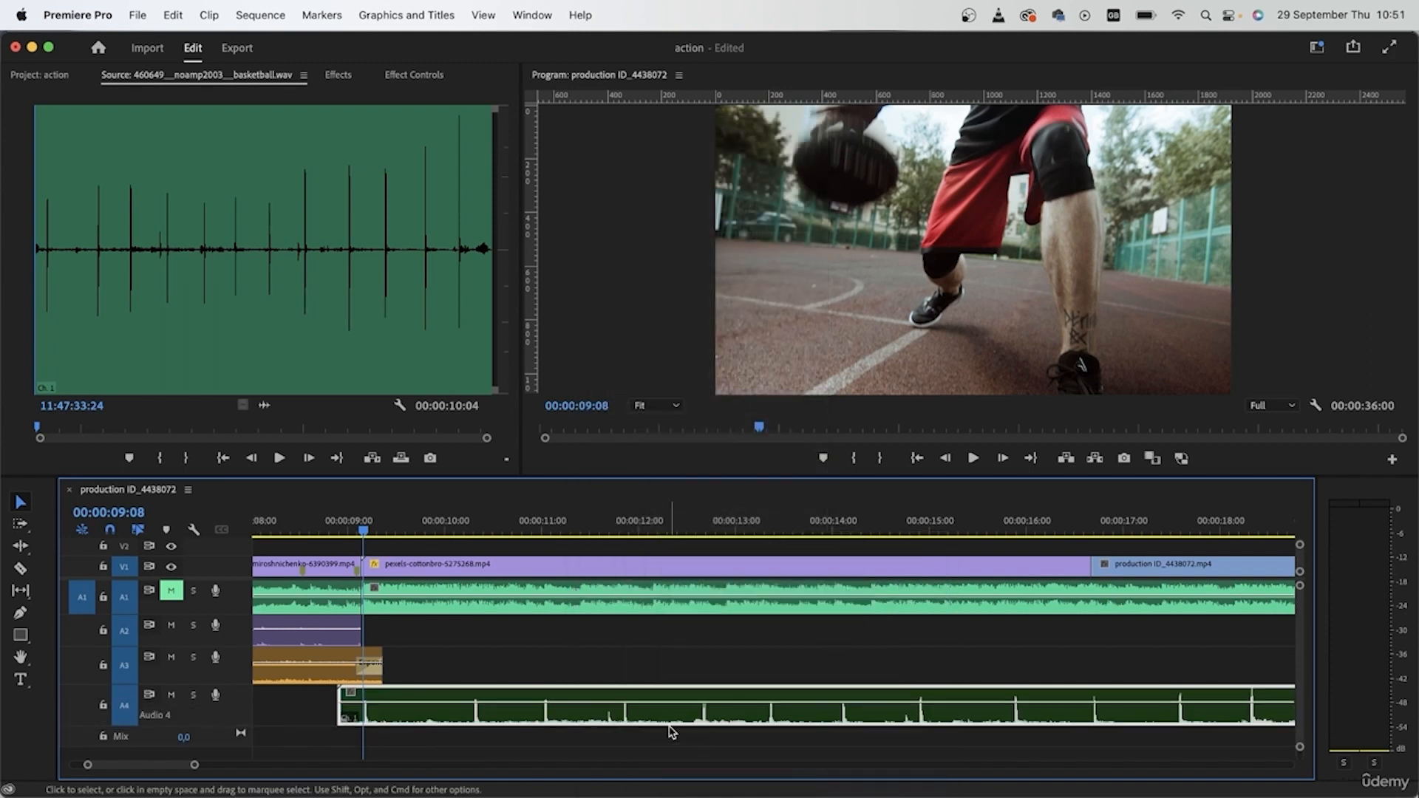
click(510, 662)
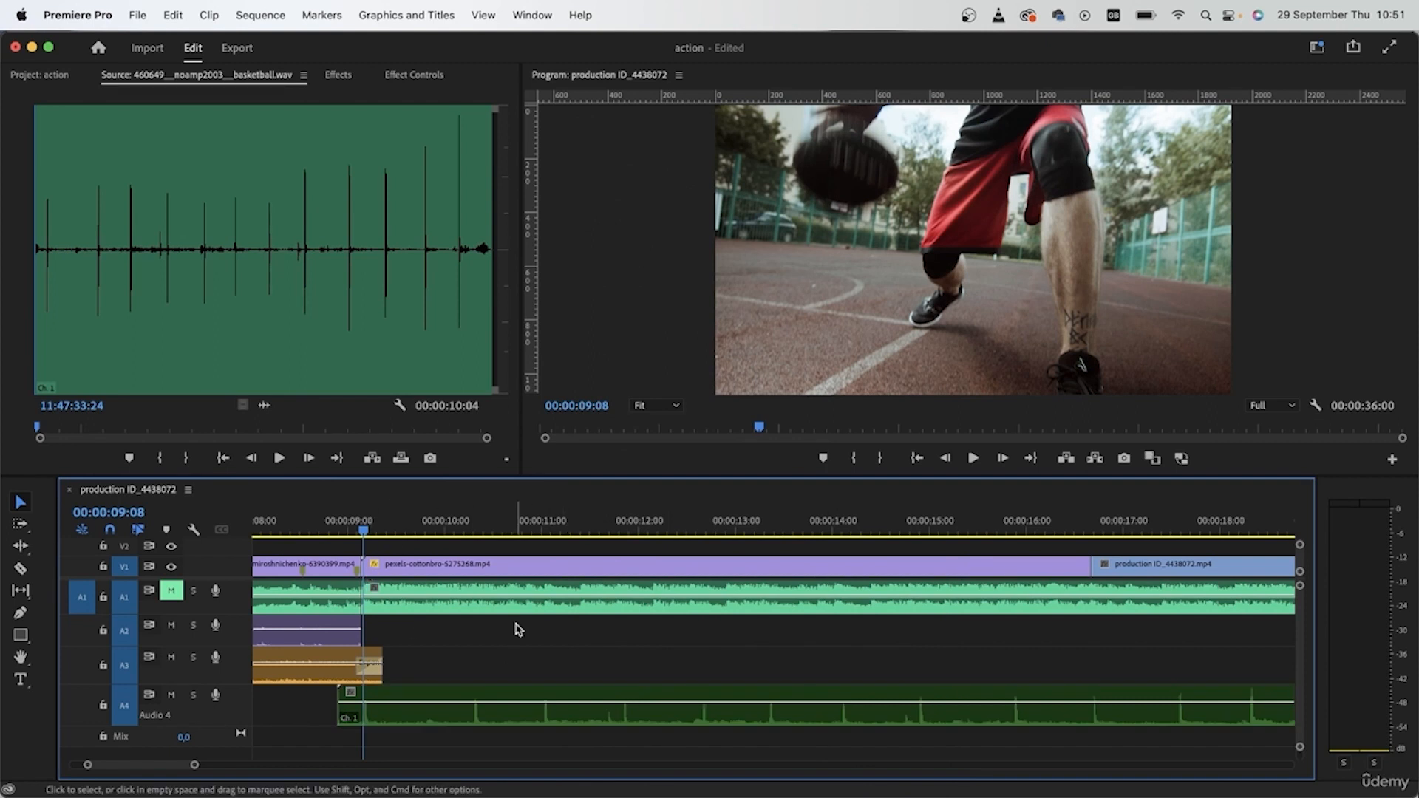
Step: Give the basketball video clip a teal label, play it from its start and add a clip marker at each ball bounce
click(510, 563)
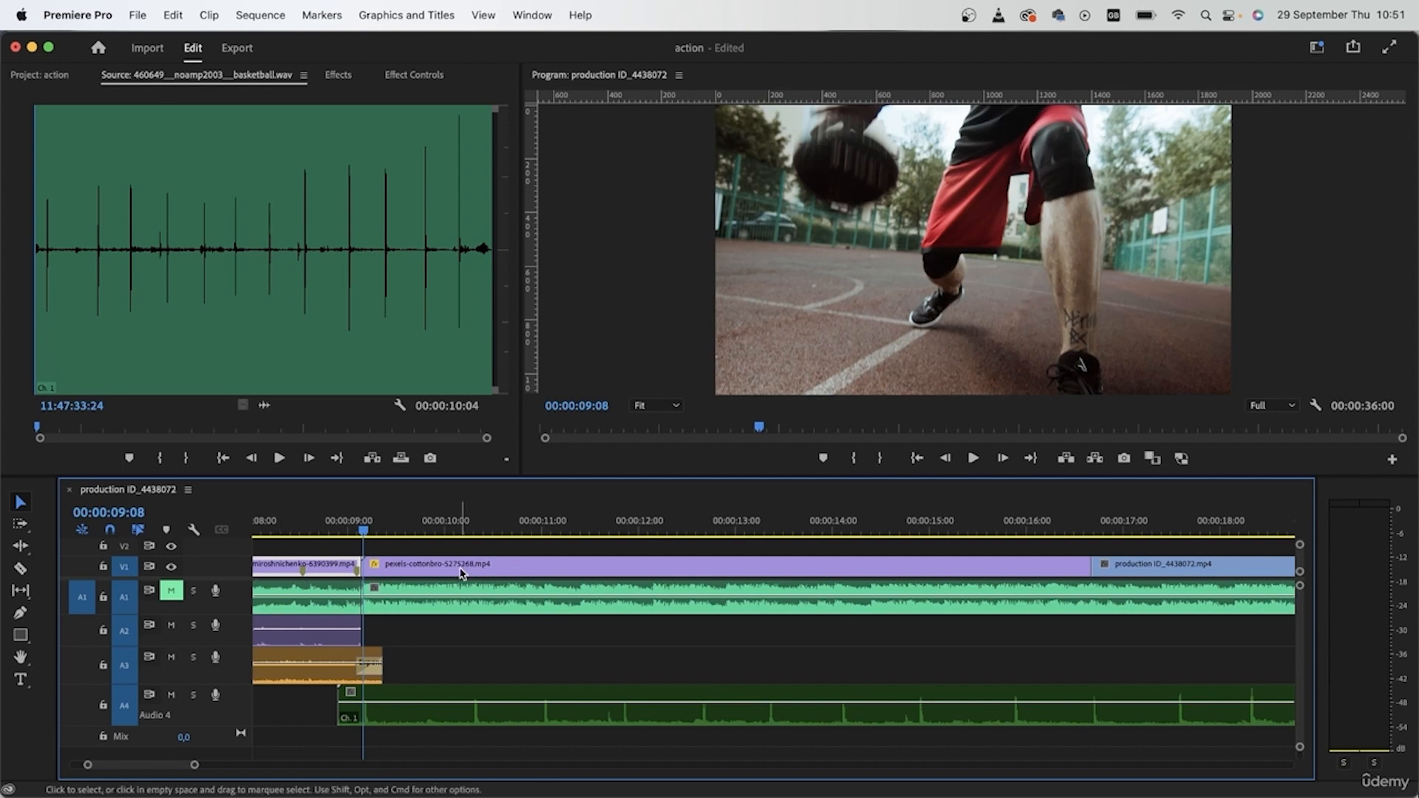
click(471, 517)
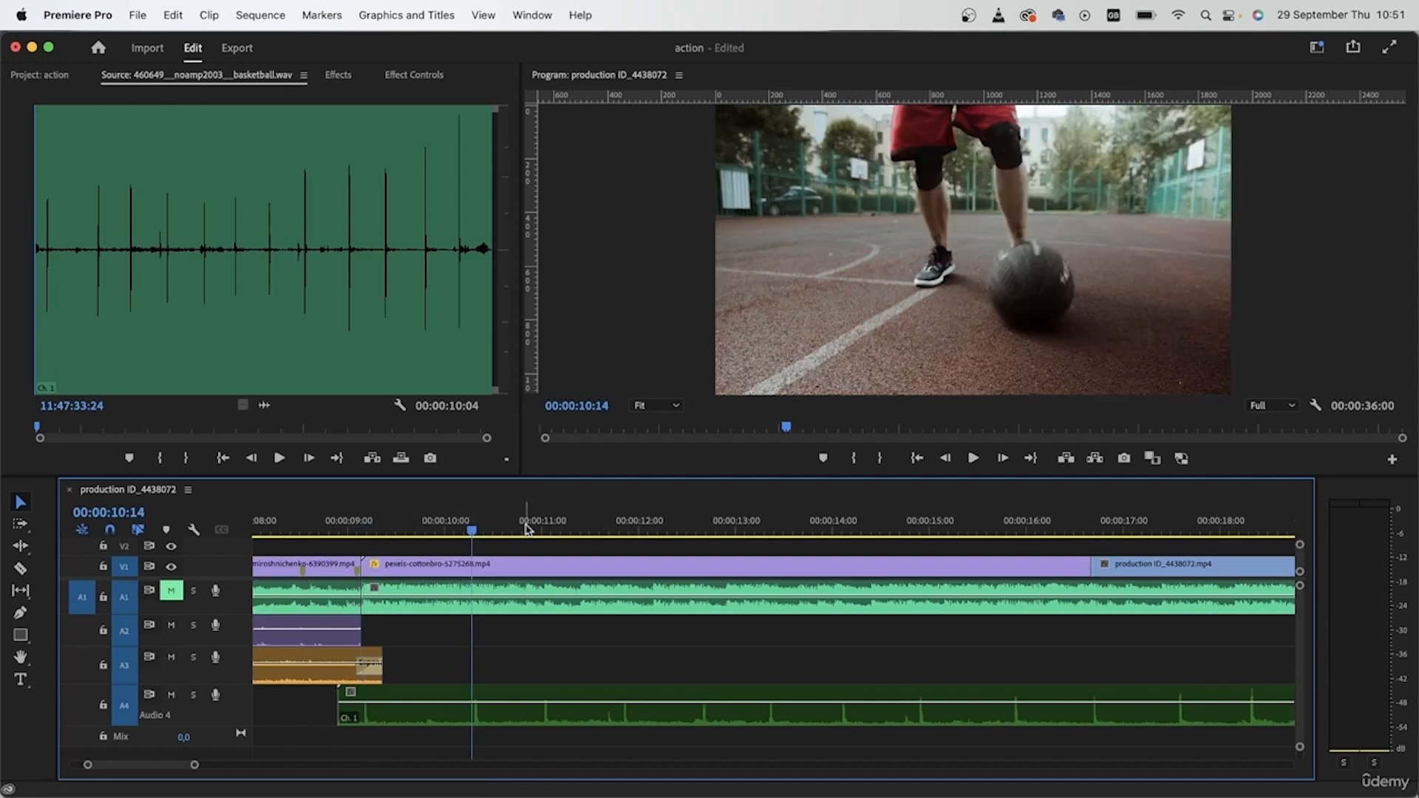
key(Up)
key(Up)
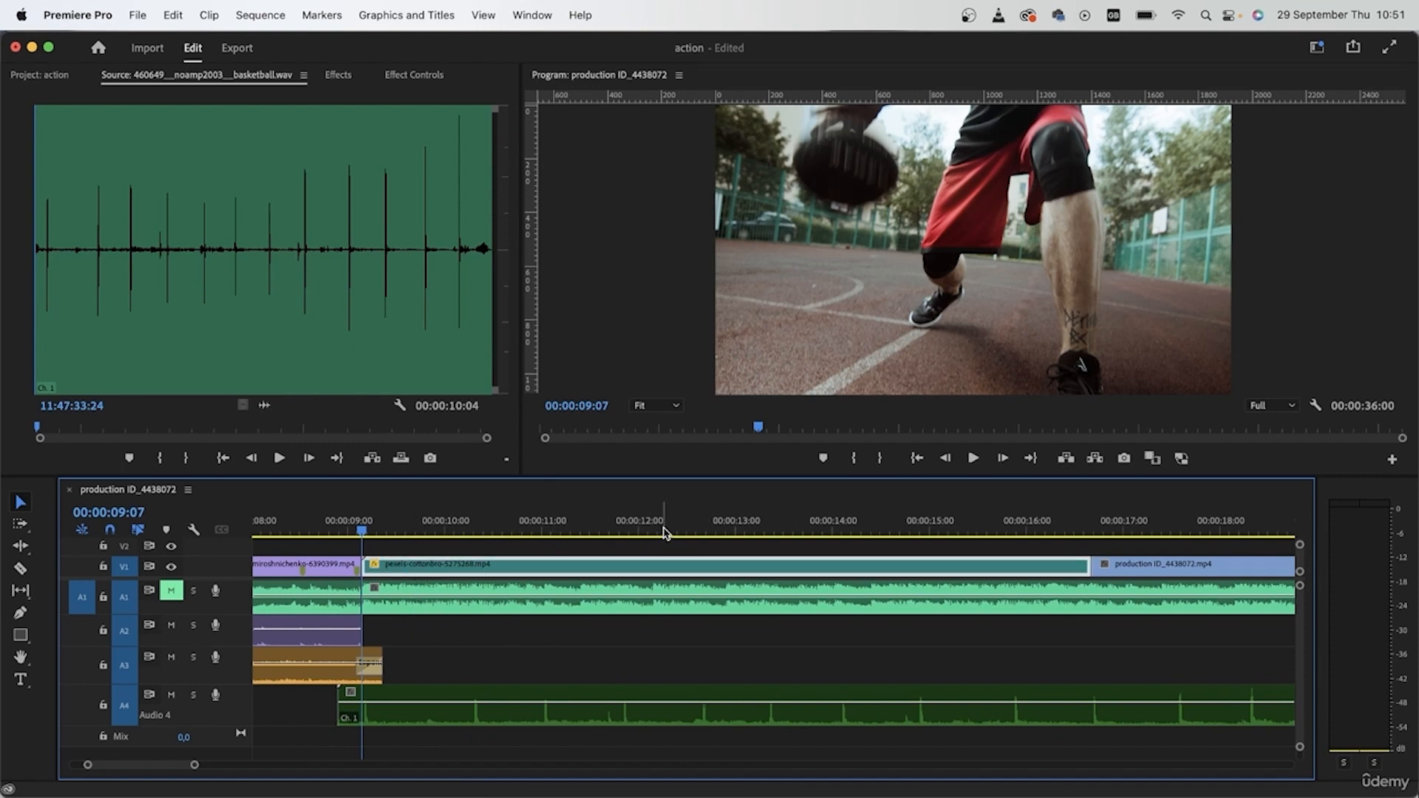
key(space)
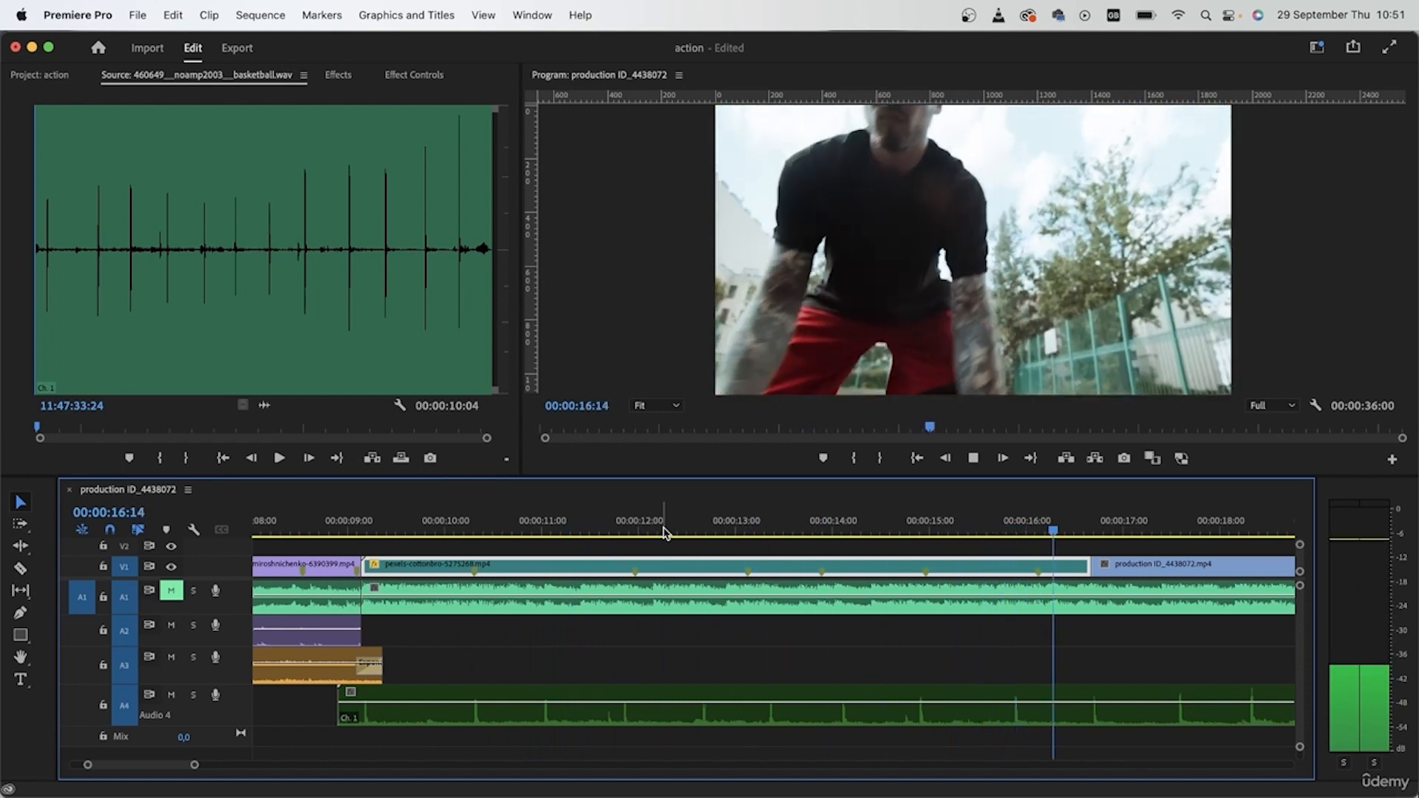
key(space)
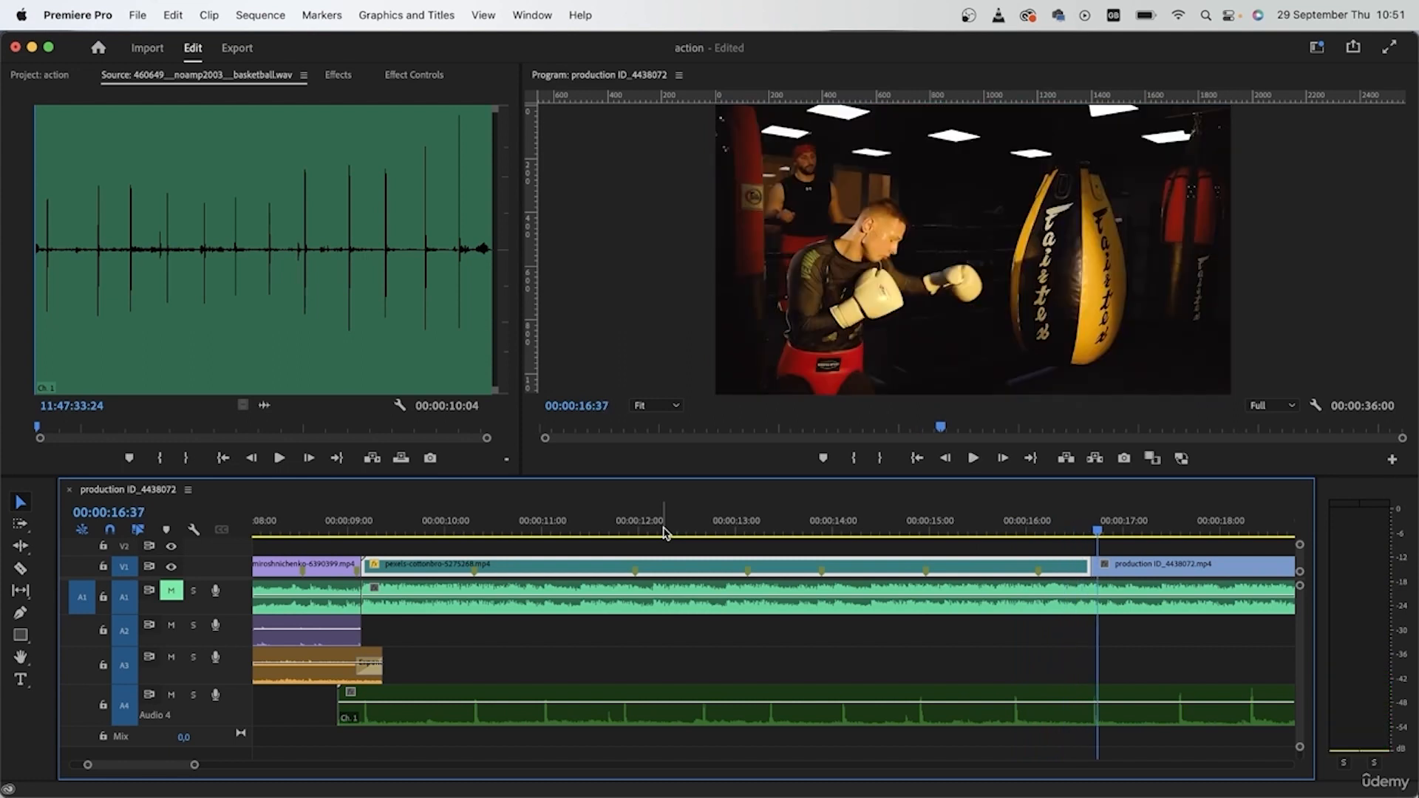
Step: Scrub through the first bounces of the basketball clip and split the A4 sound just after its second bounce
click(374, 525)
drag(374, 526, 484, 571)
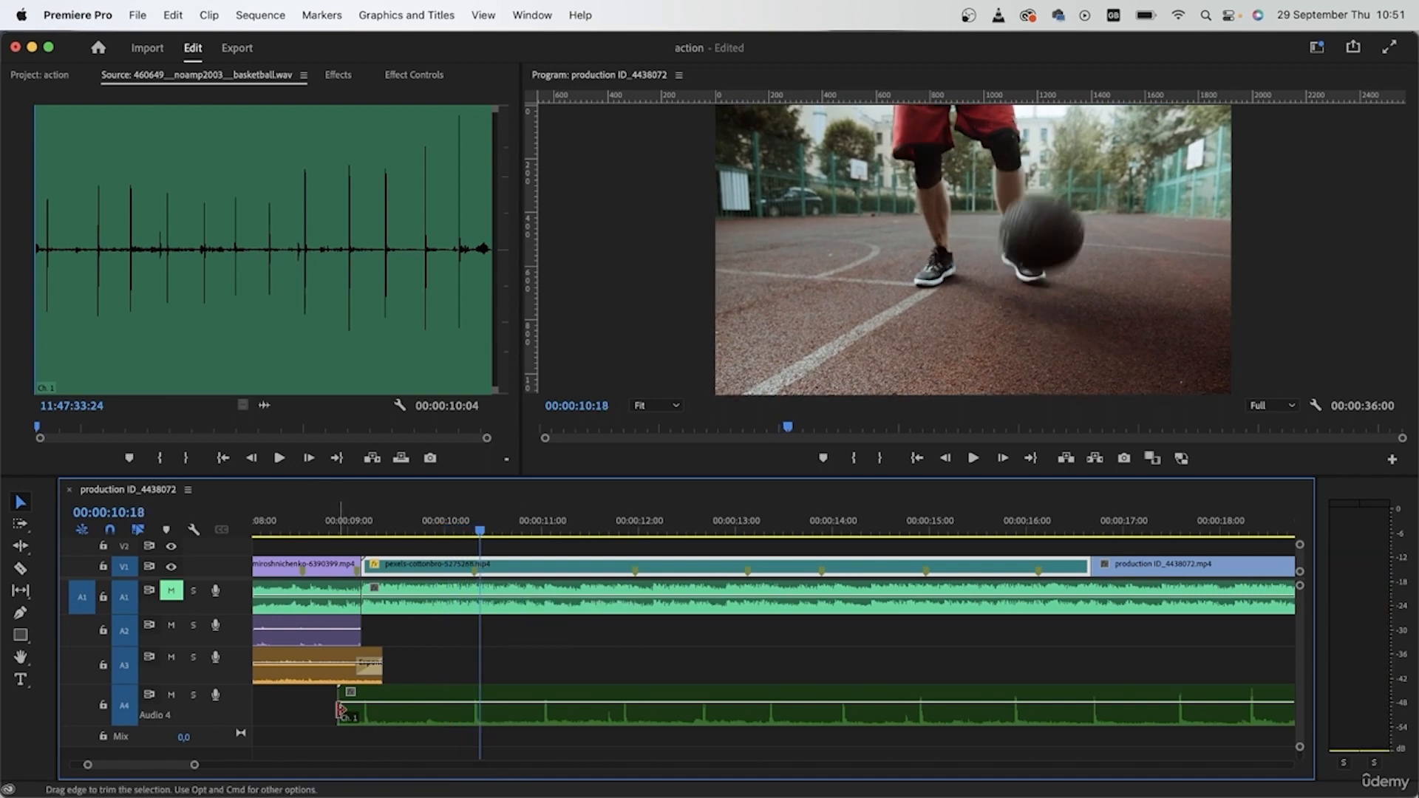
drag(481, 535, 538, 578)
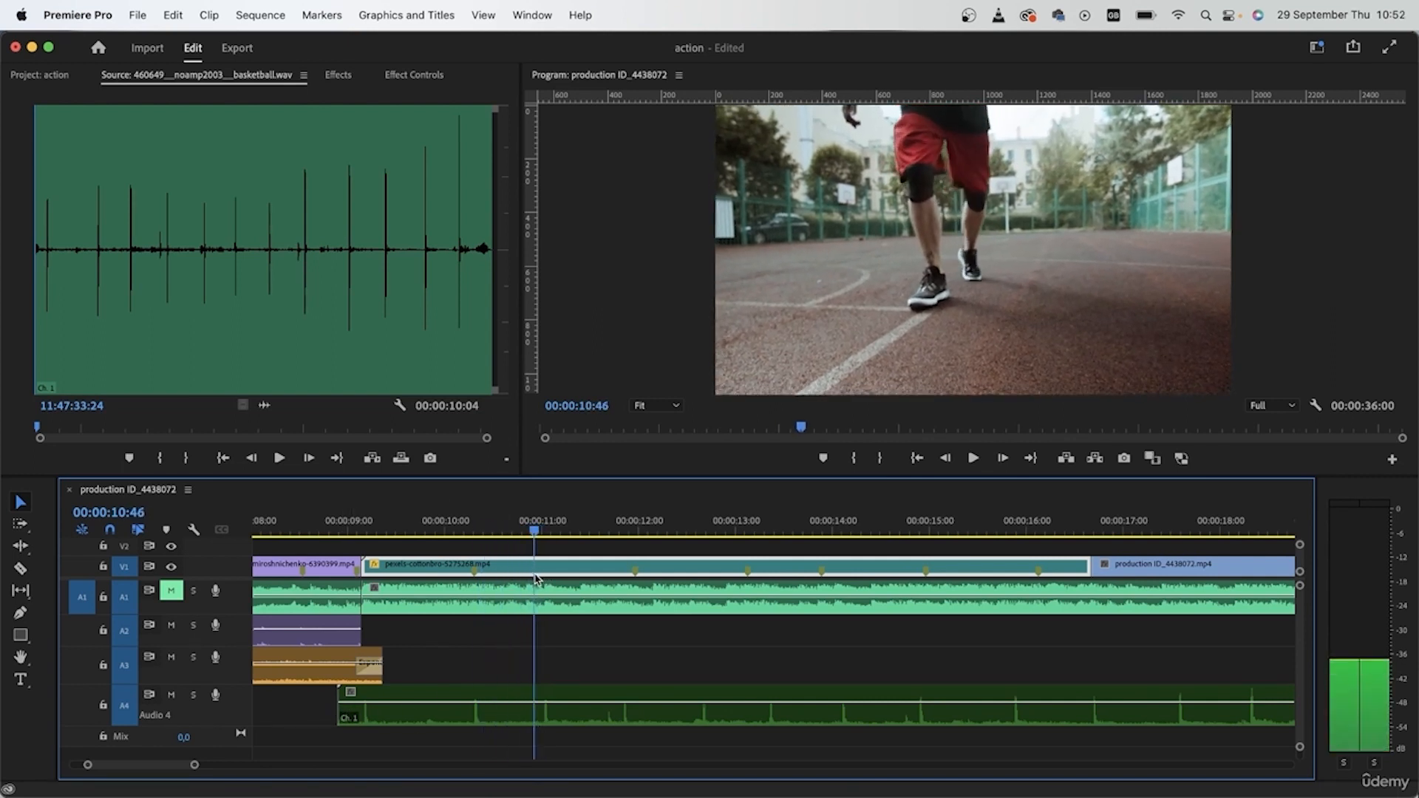
key(c)
click(515, 714)
key(v)
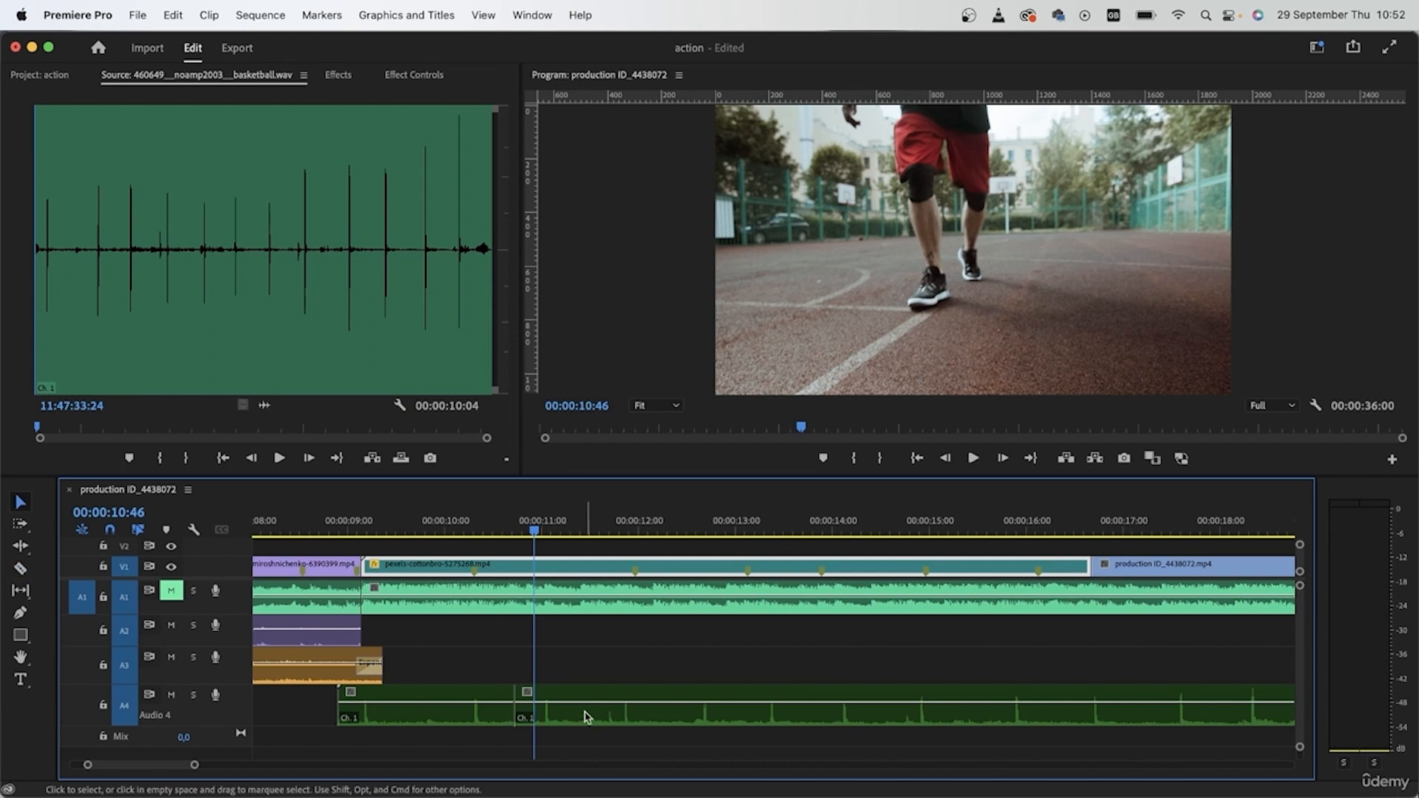
Step: Align the sound after the cut with the bounce marker at 00:00:11:48, then split off the rest and align it with the following marker
click(585, 717)
click(539, 532)
drag(541, 535, 637, 597)
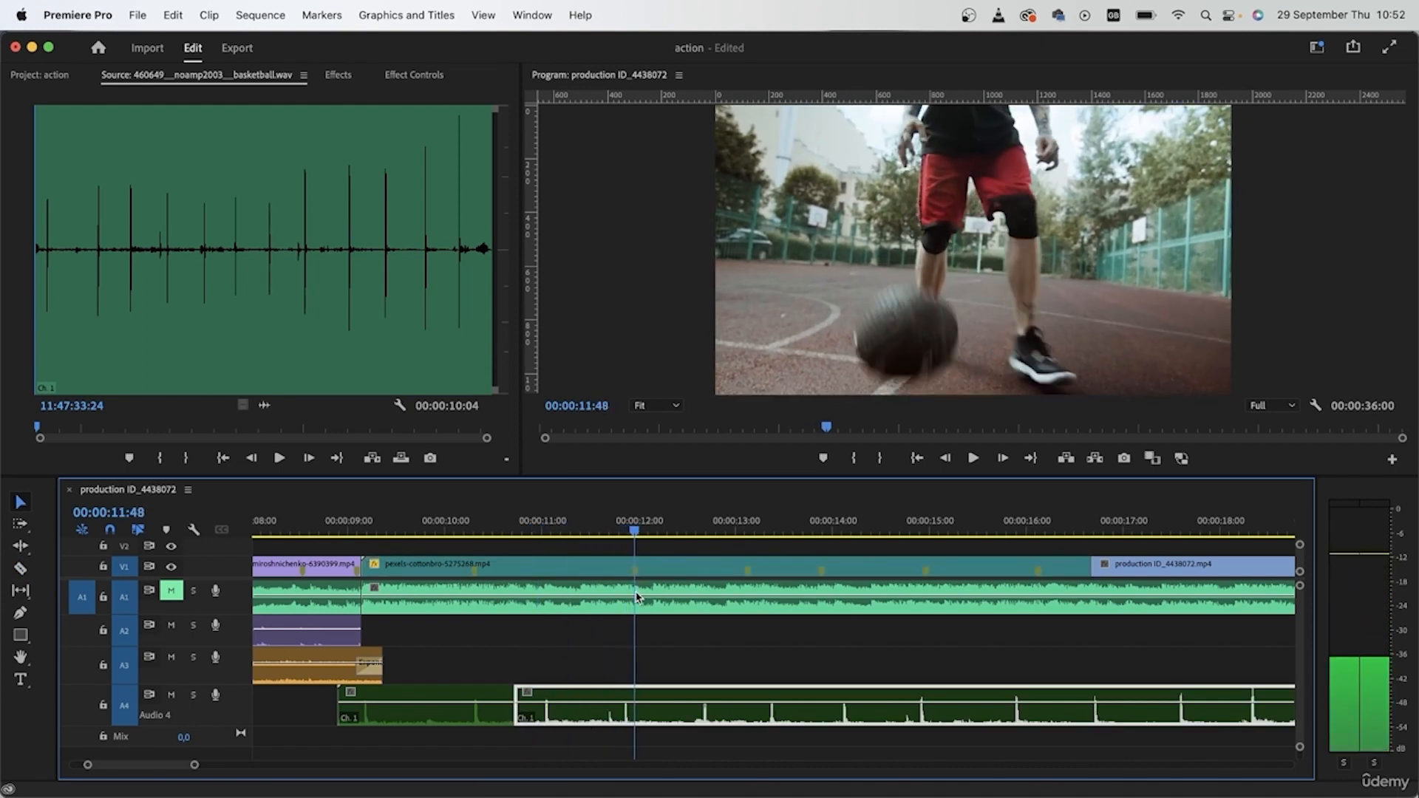
drag(589, 721, 668, 717)
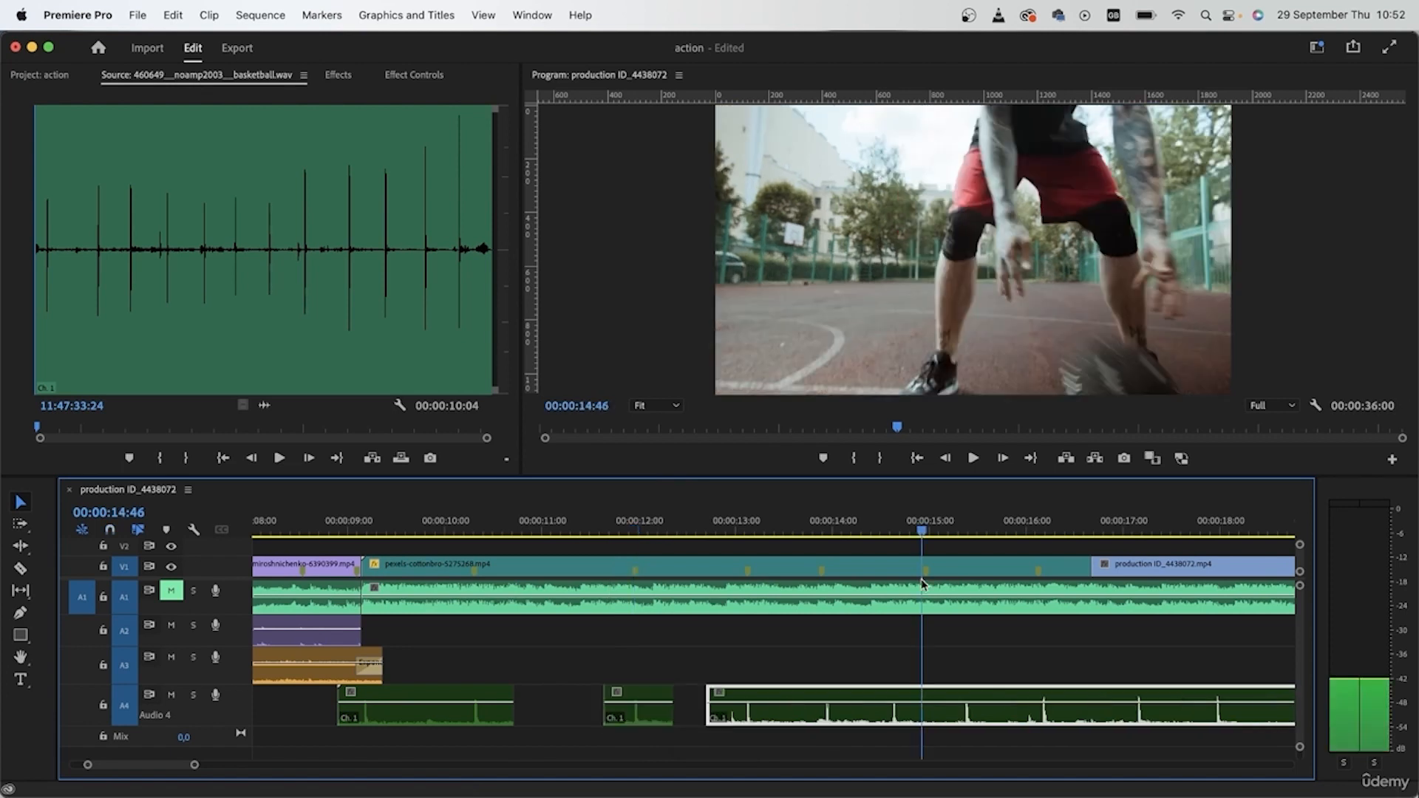
Step: Split the A4 sound after the bounce at the 00:00:13 area and move the remainder so its first bounce falls at 00:00:14:45
key(space)
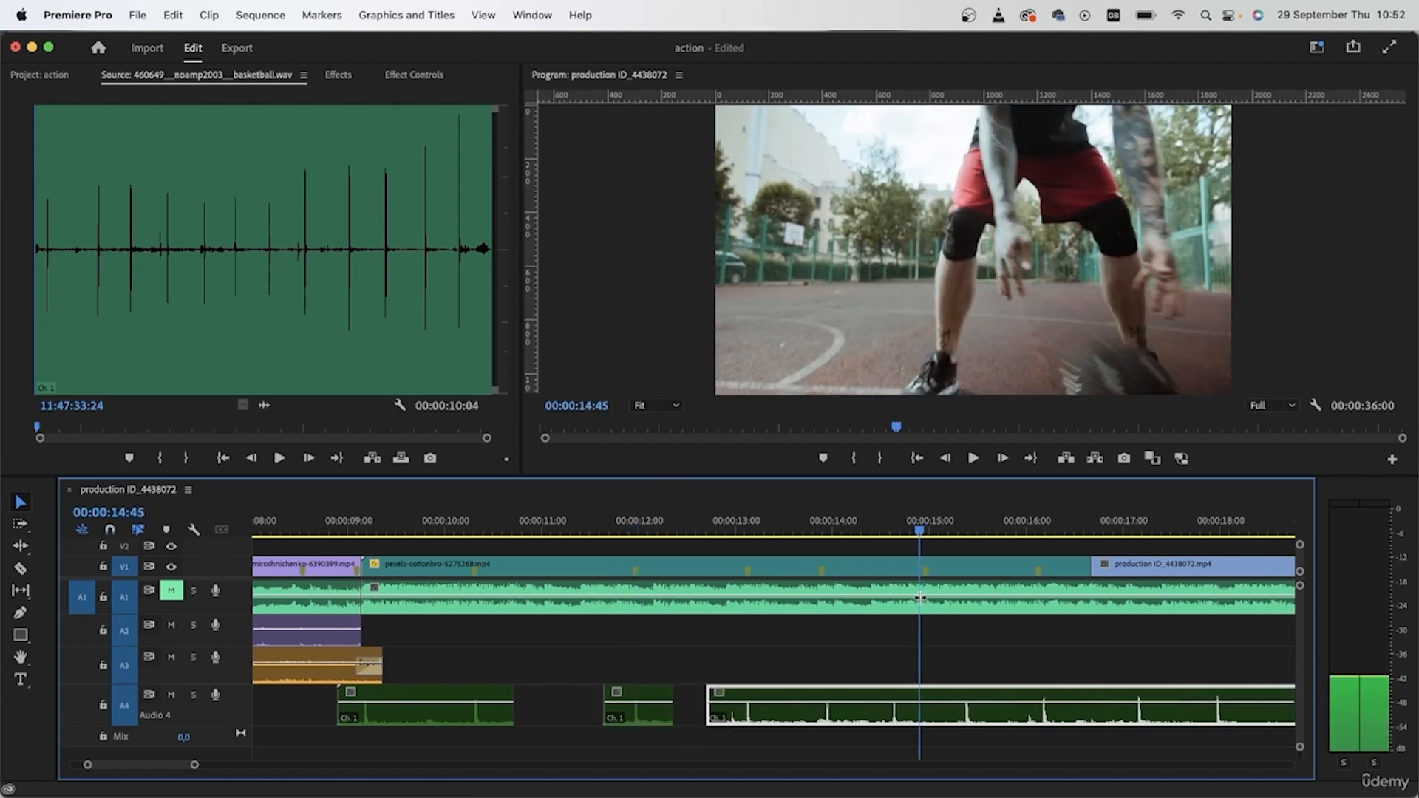
key(space)
key(c)
click(861, 714)
key(v)
click(922, 722)
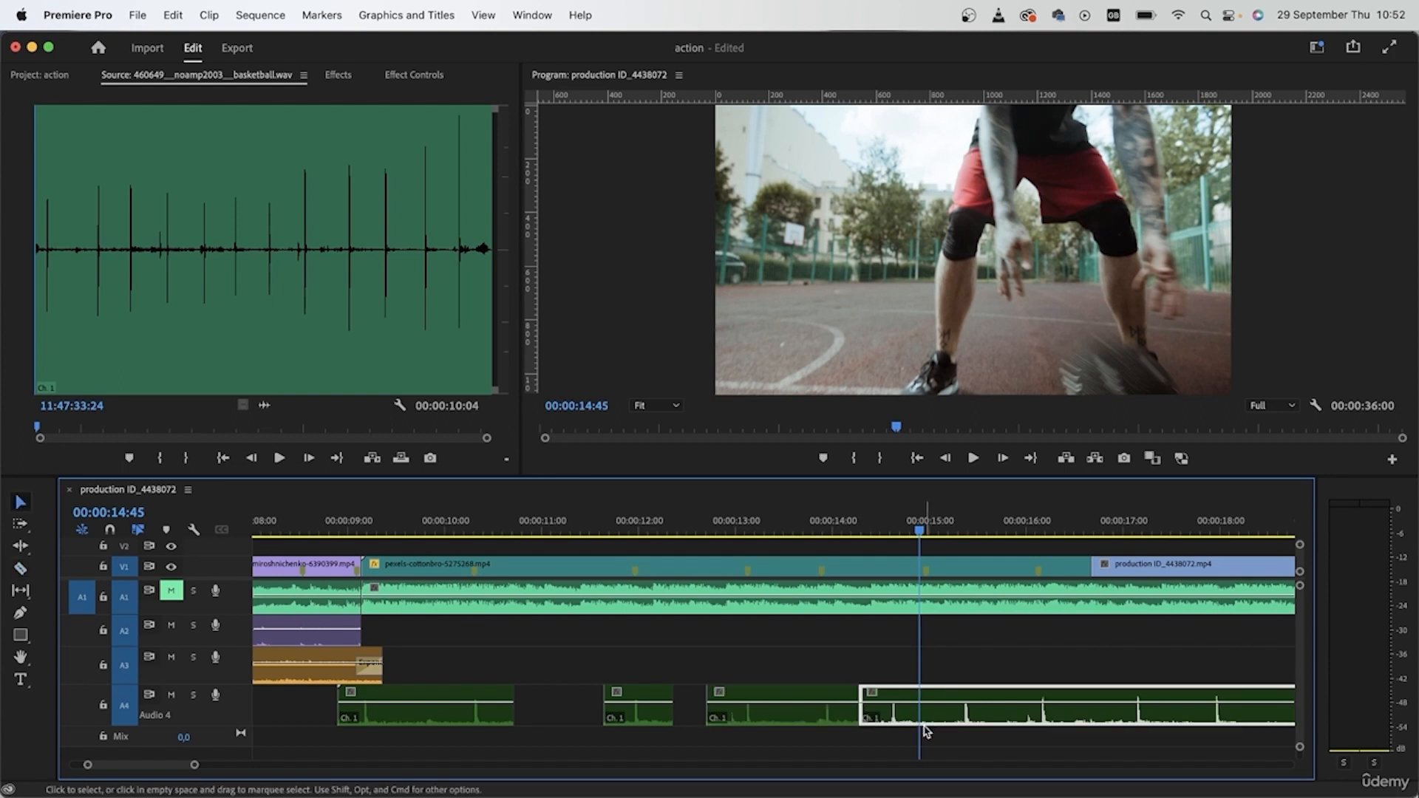
mouse_move(953, 730)
mouse_down()
mouse_move(979, 725)
mouse_move(964, 718)
mouse_up()
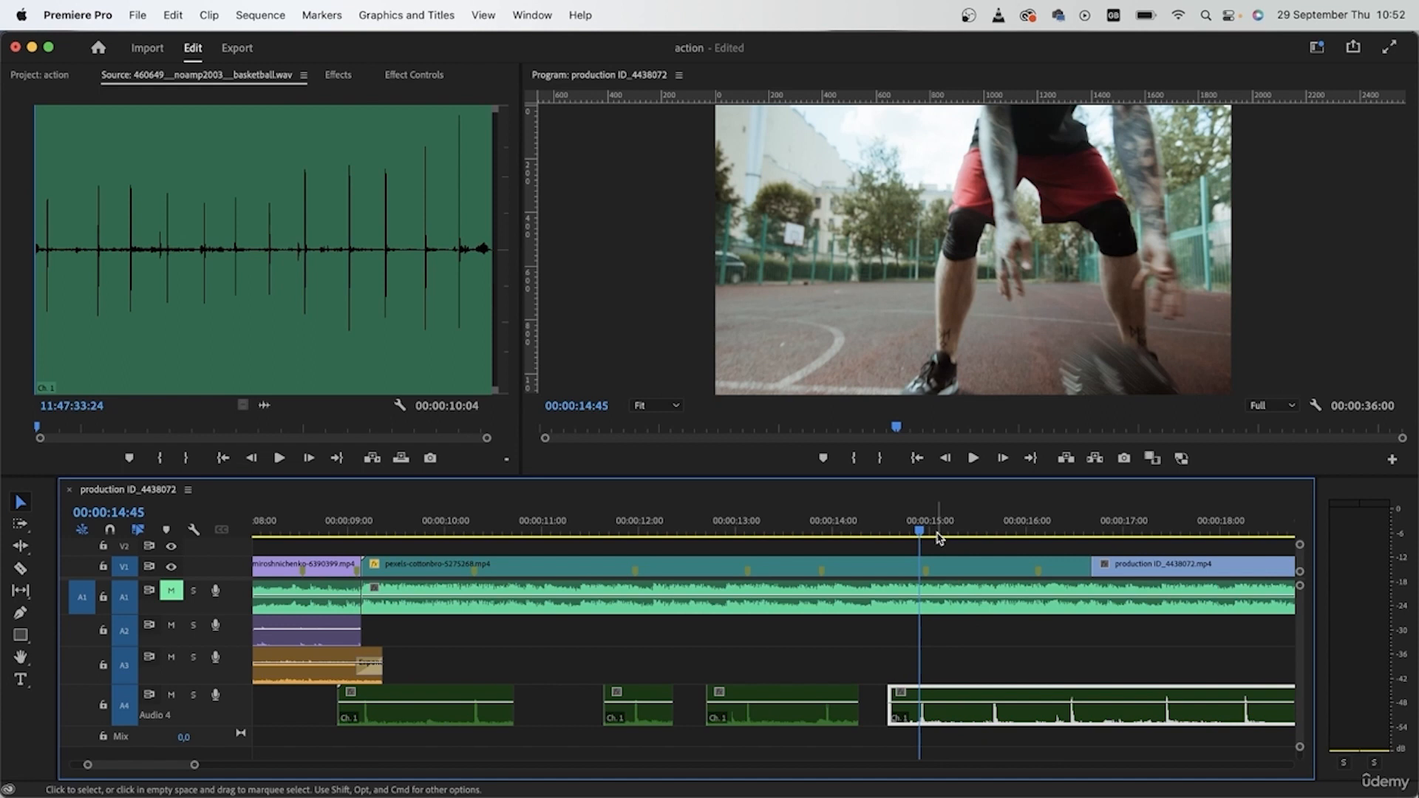
Step: Split off the remaining A4 sound after that bounce and align its next bounce with the last marker at 00:00:16:06
drag(922, 532, 1038, 531)
key(c)
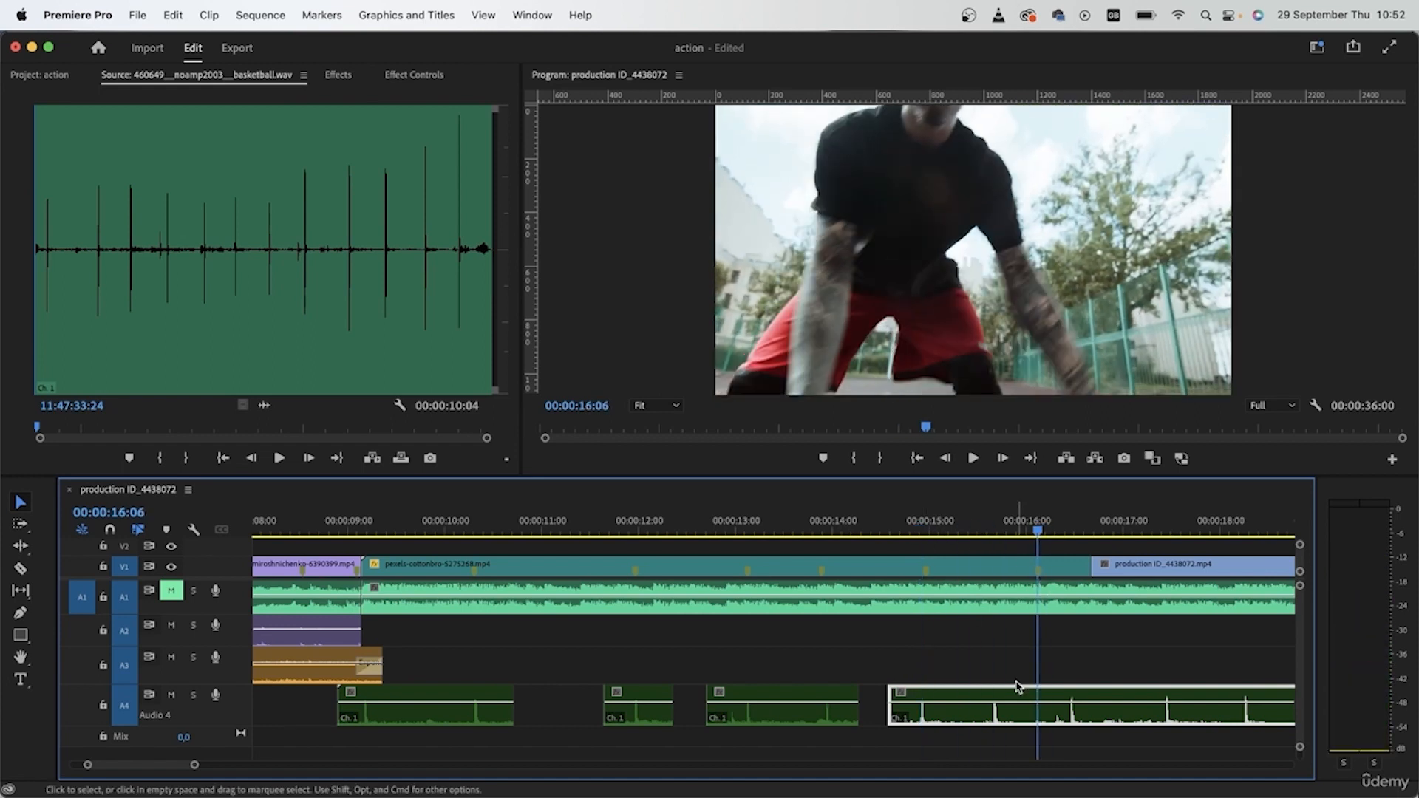
click(962, 721)
key(v)
drag(1025, 720, 1070, 721)
Step: Split the A4 sound at the end of the basketball video clip and delete the leftover part
key(c)
click(1088, 709)
key(v)
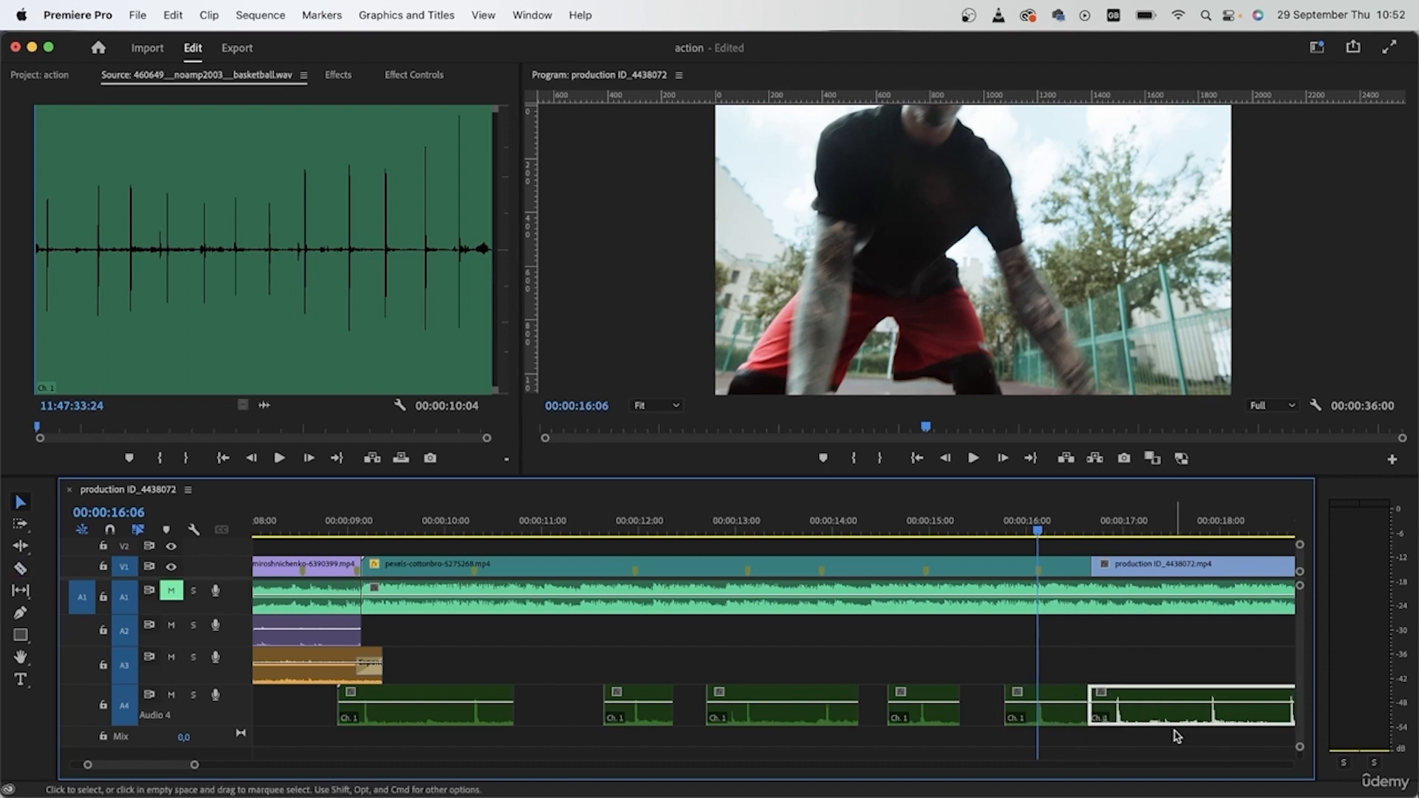
key(Delete)
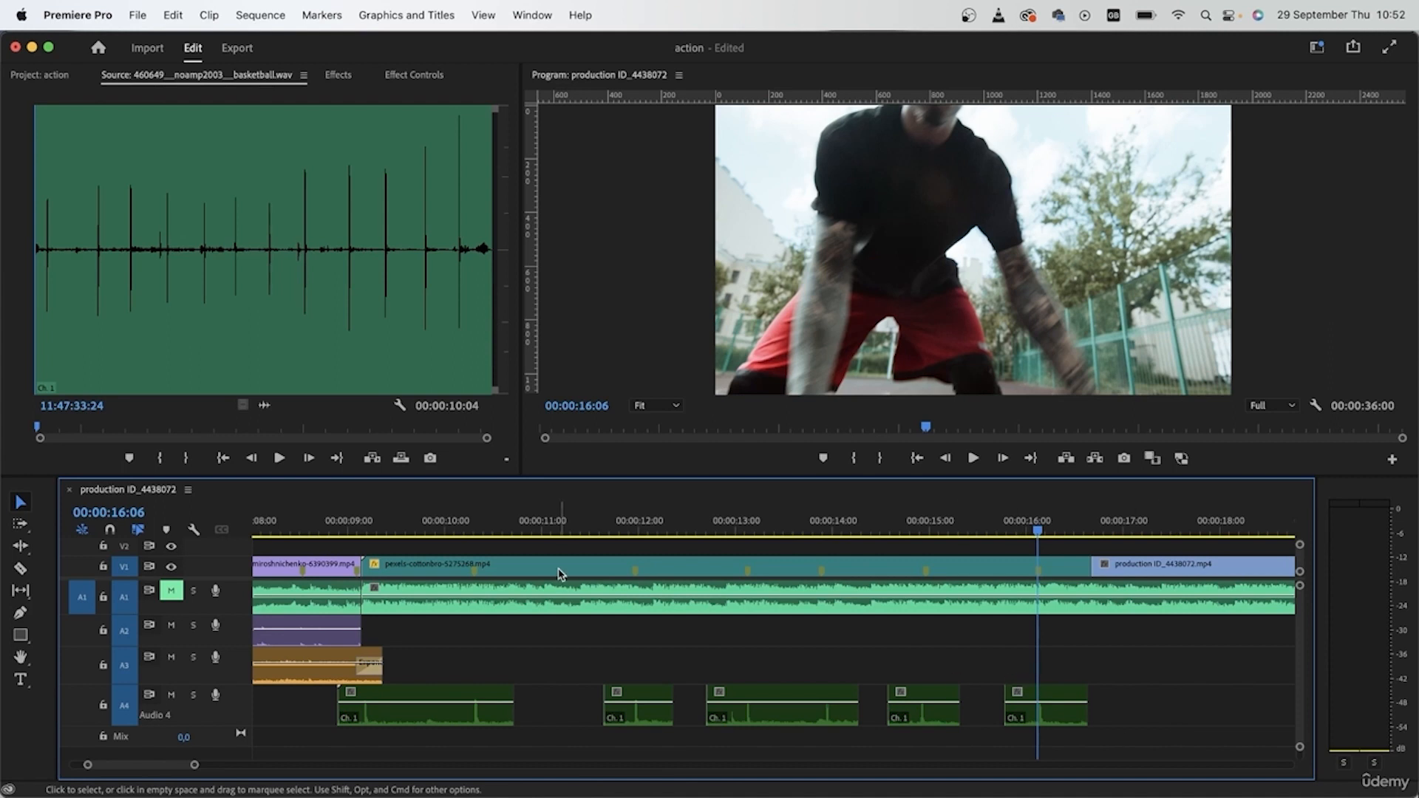
Step: Play the basketball section from 00:00:08:36 to check the bounce sounds against the picture
click(320, 531)
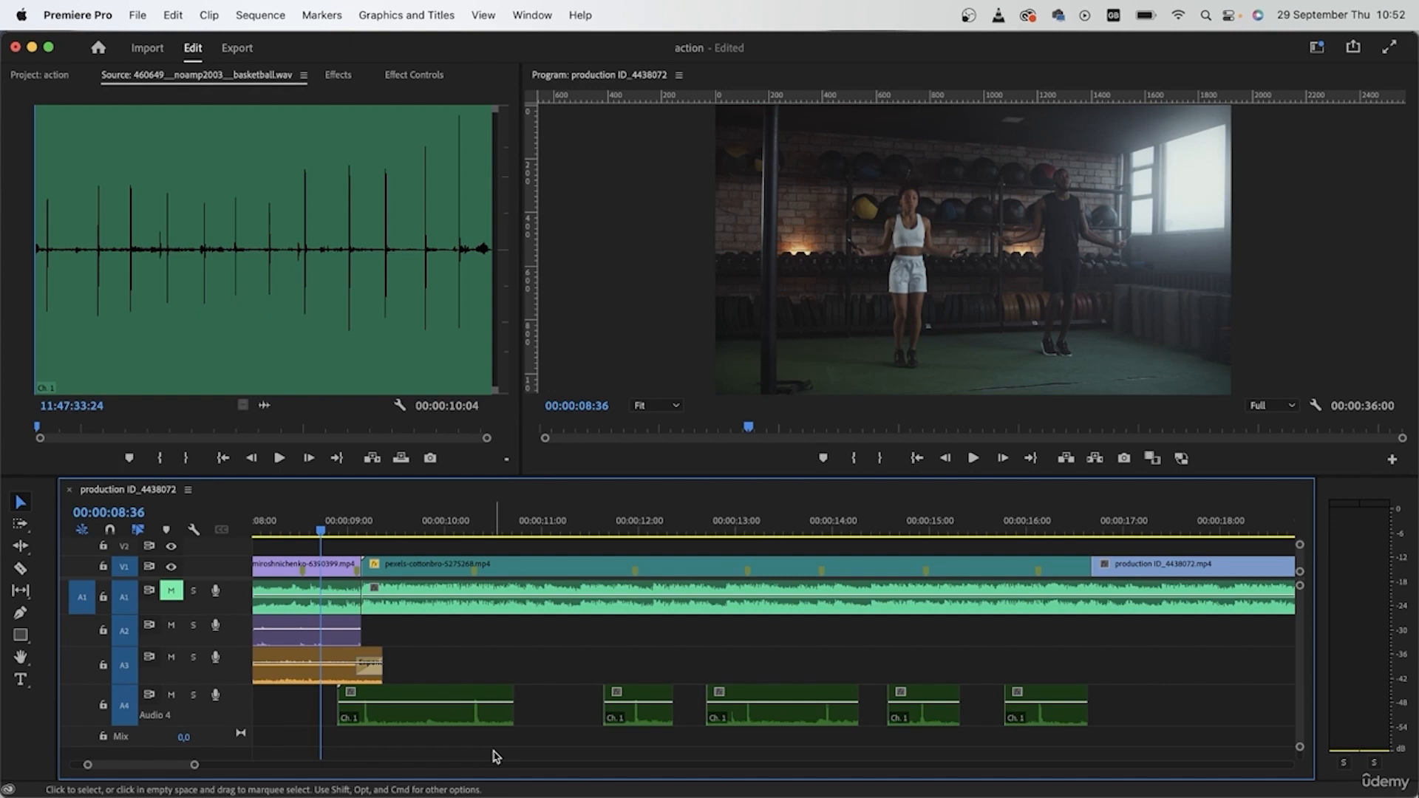
key(space)
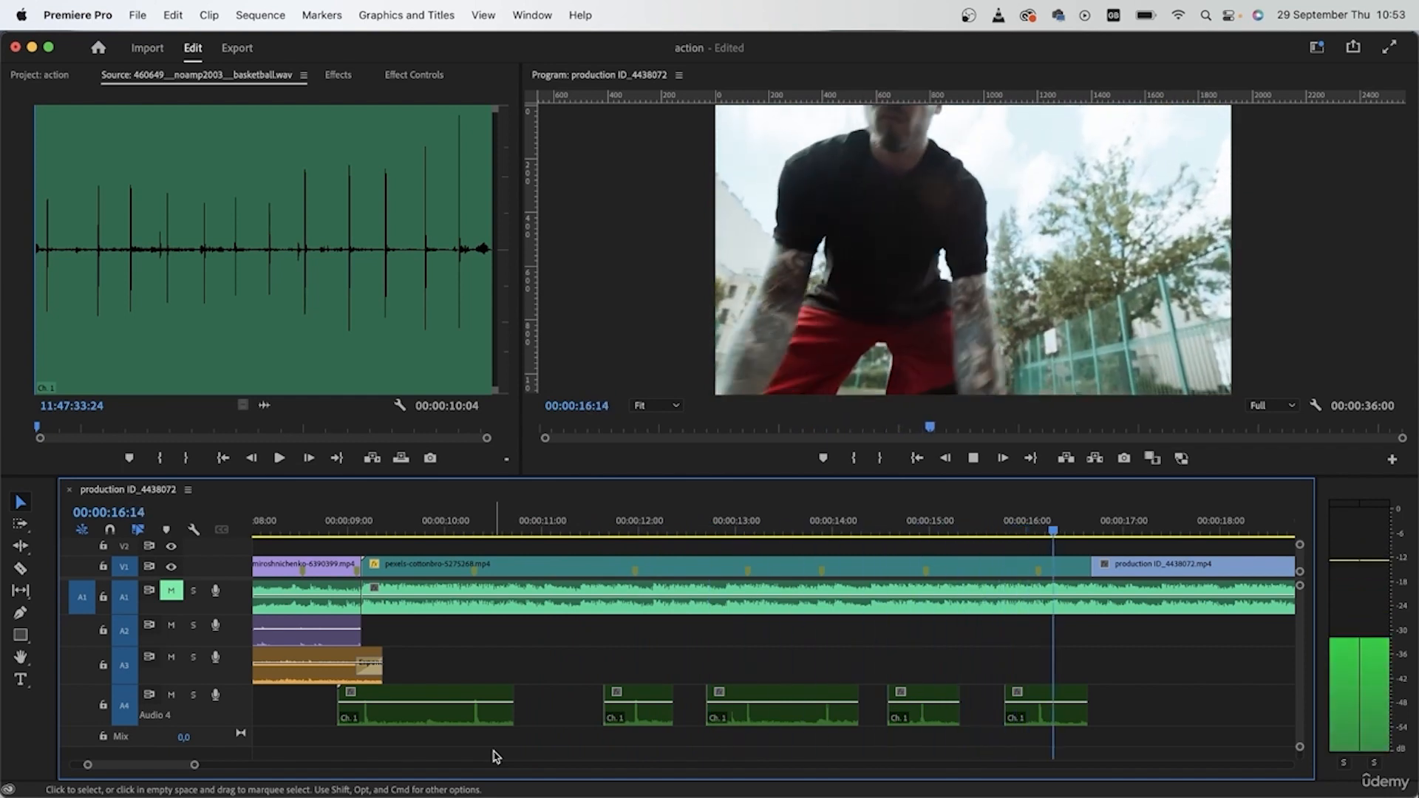
key(space)
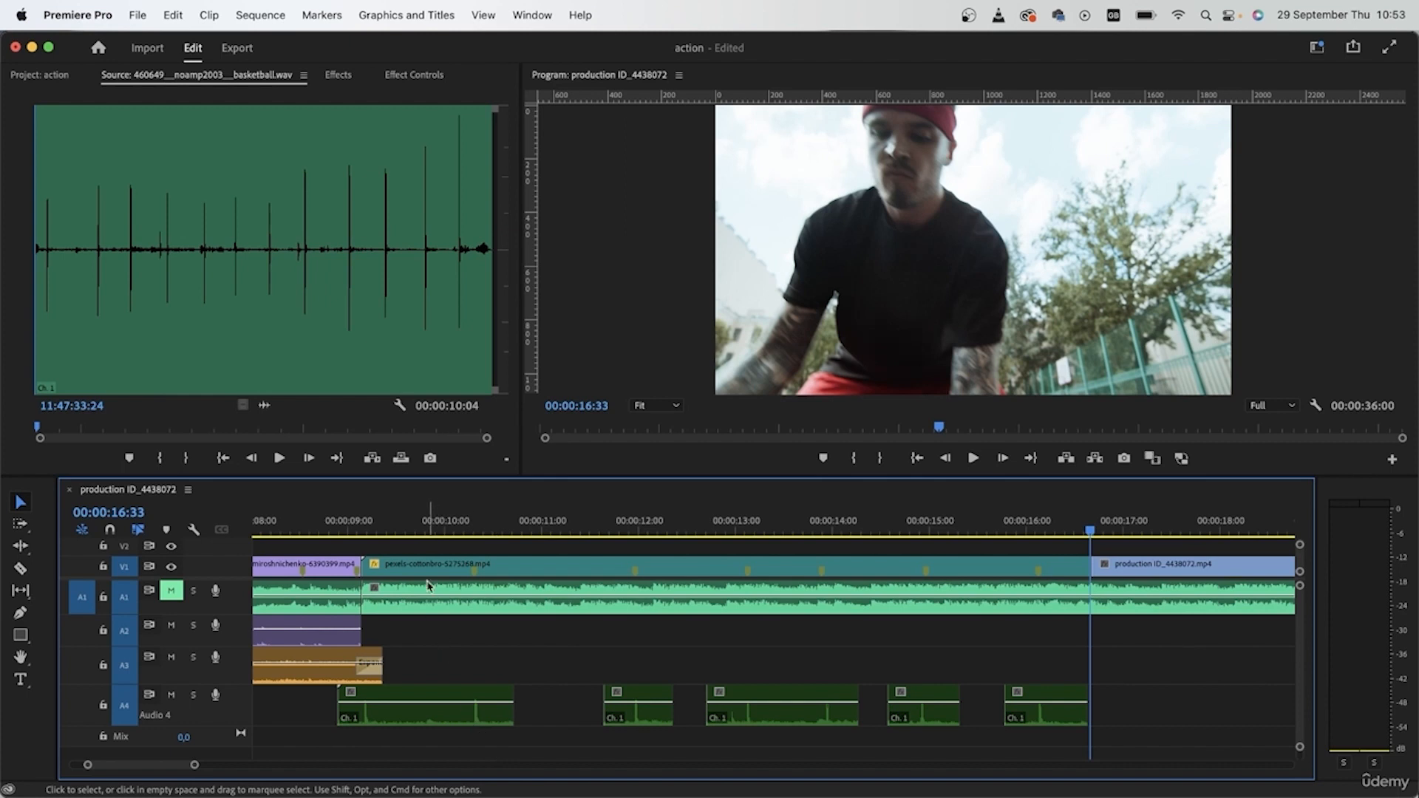
click(421, 523)
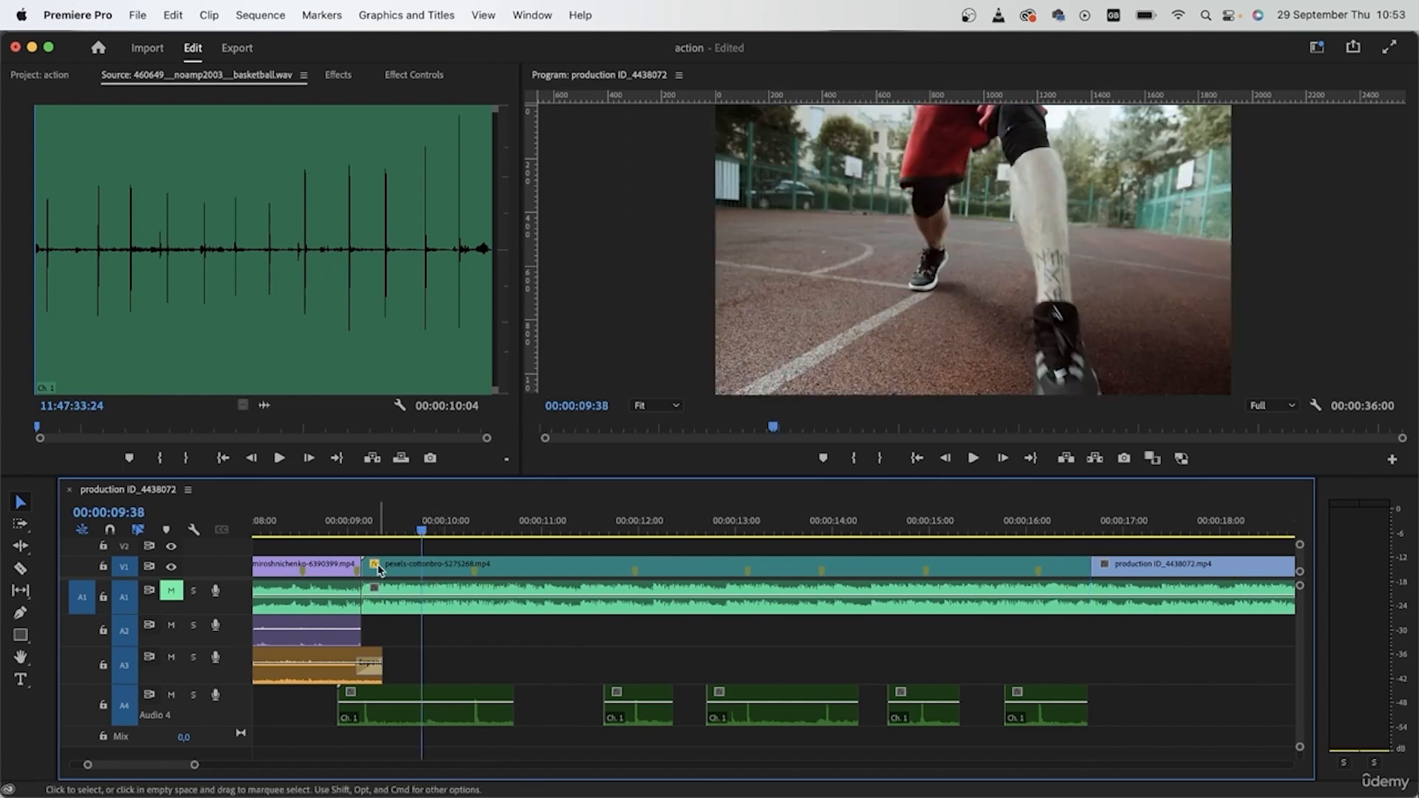
click(353, 75)
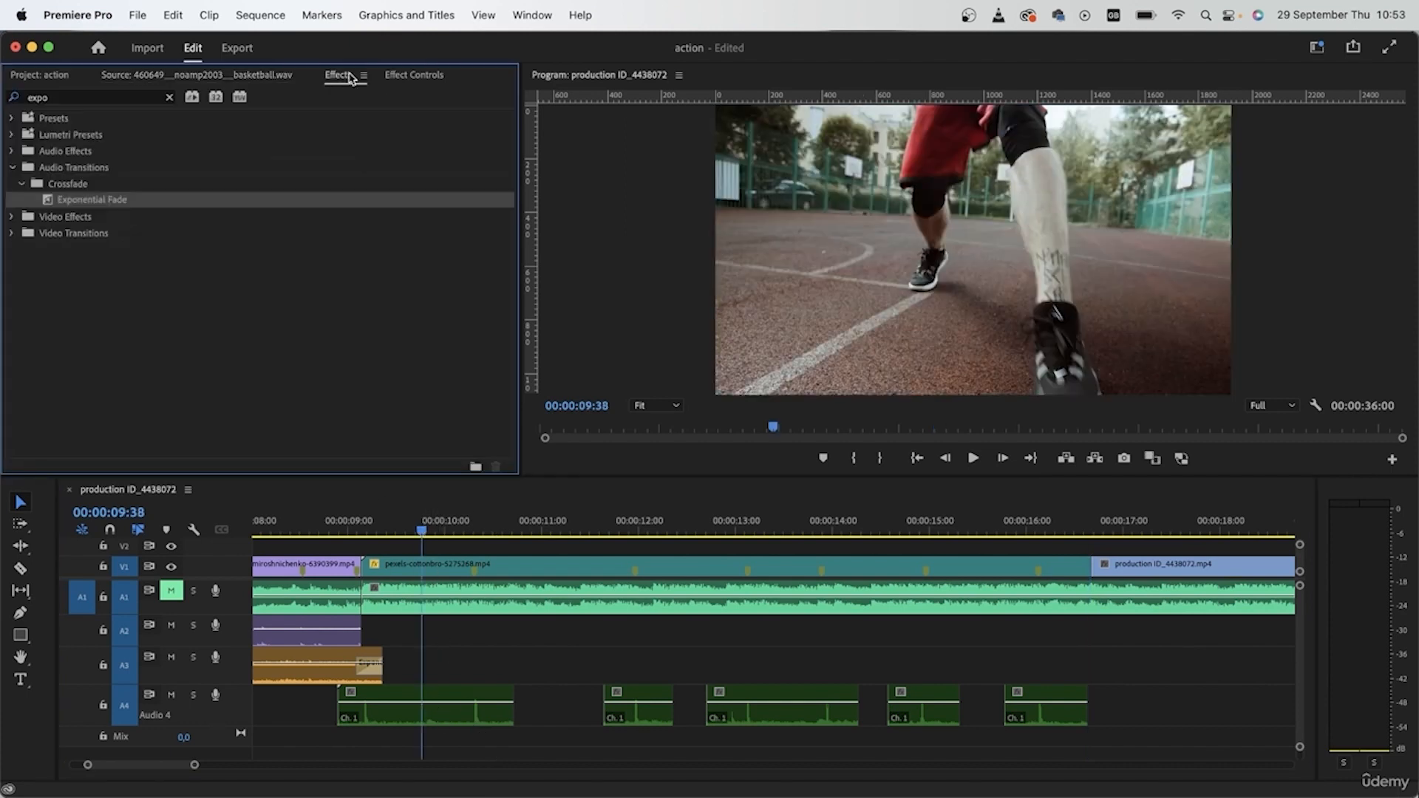
click(487, 706)
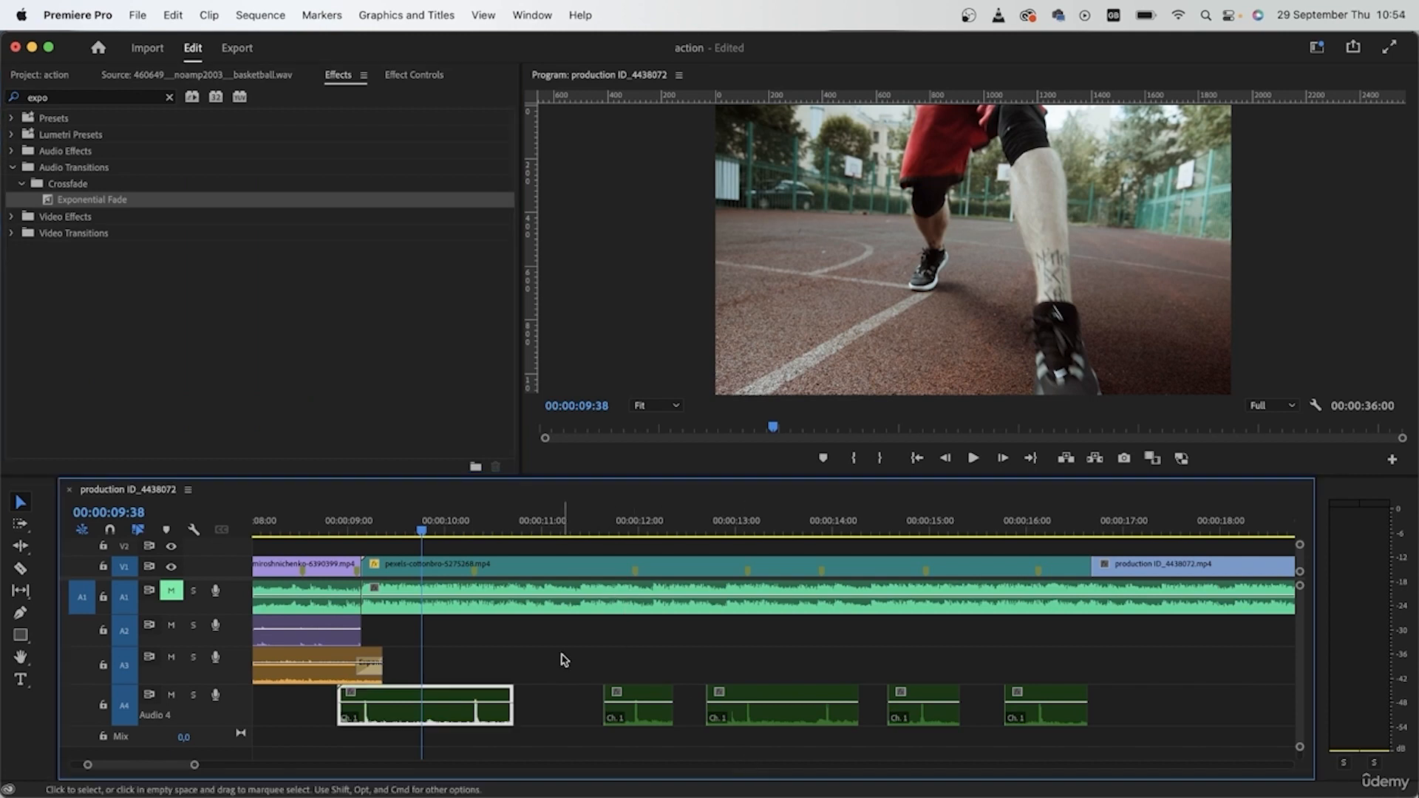
drag(92, 203, 223, 232)
drag(532, 667, 570, 675)
click(561, 669)
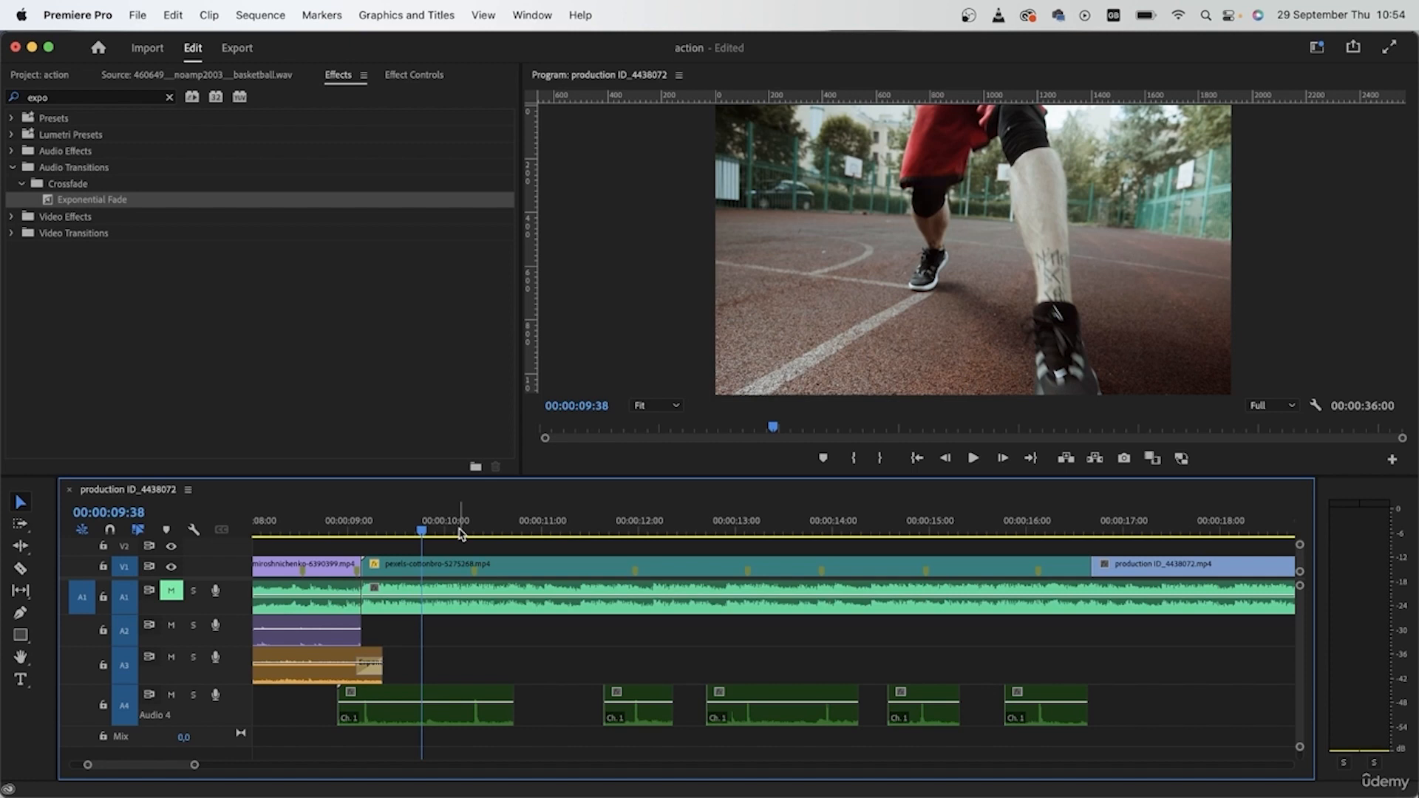
Step: Open the keyboard shortcut settings and search the commands for "cross"
click(85, 14)
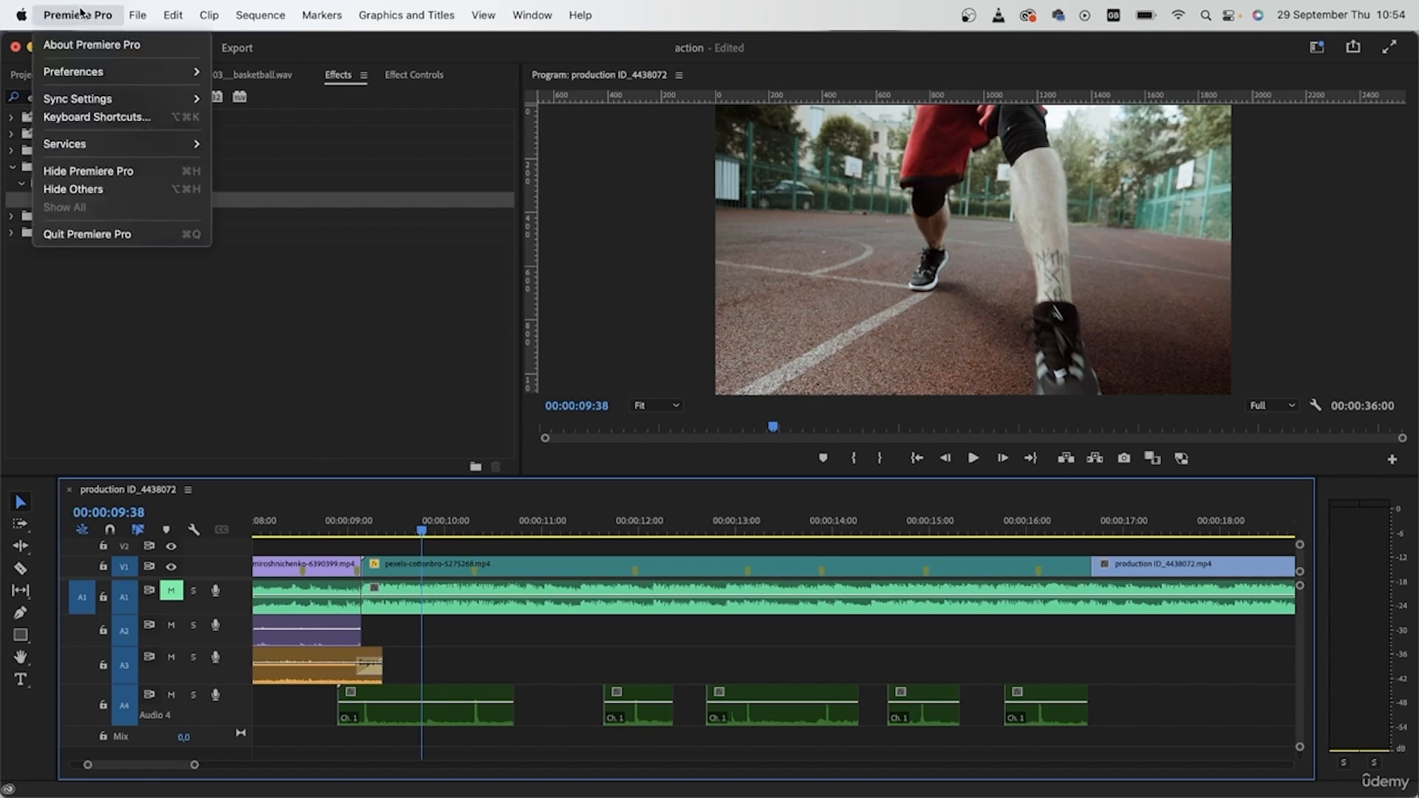
click(103, 117)
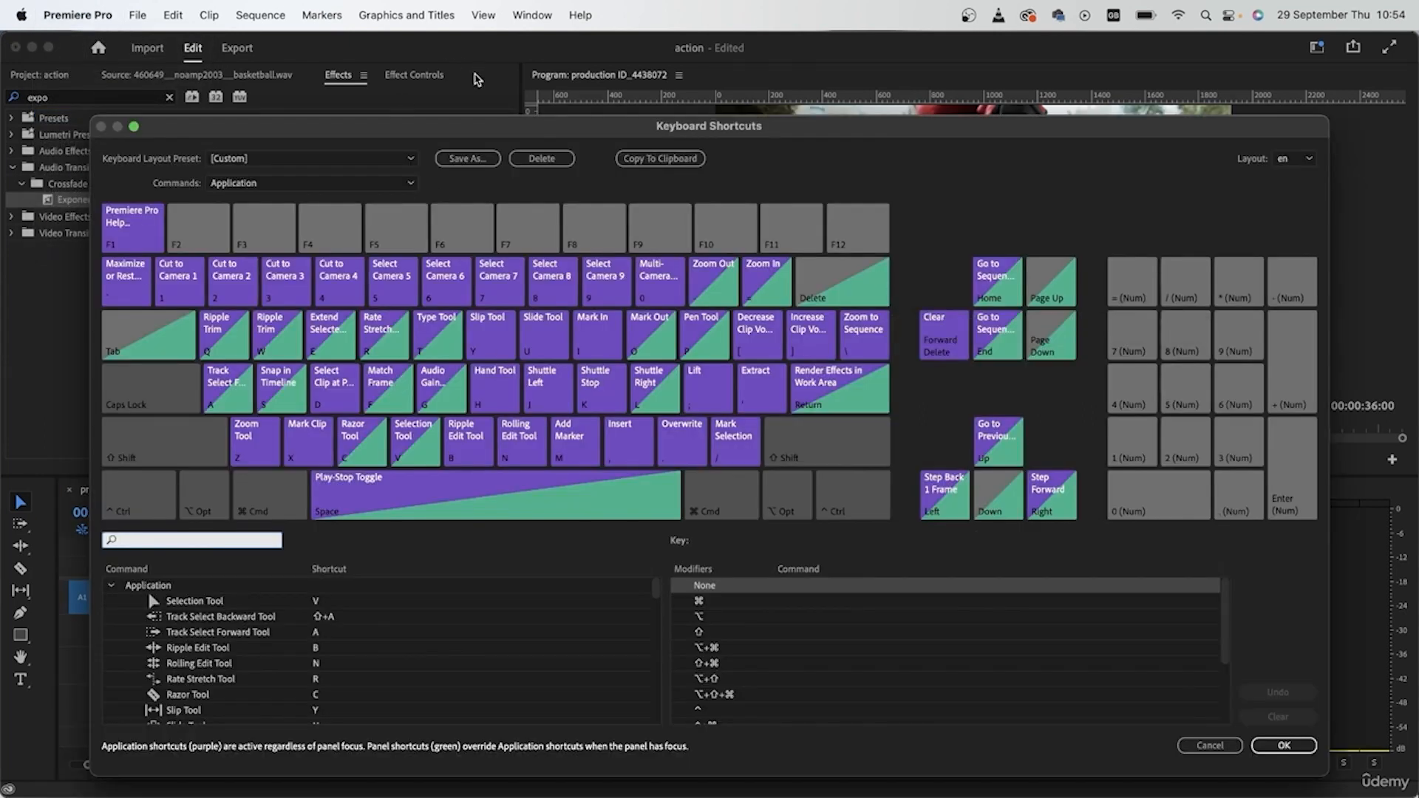
drag(460, 124, 438, 40)
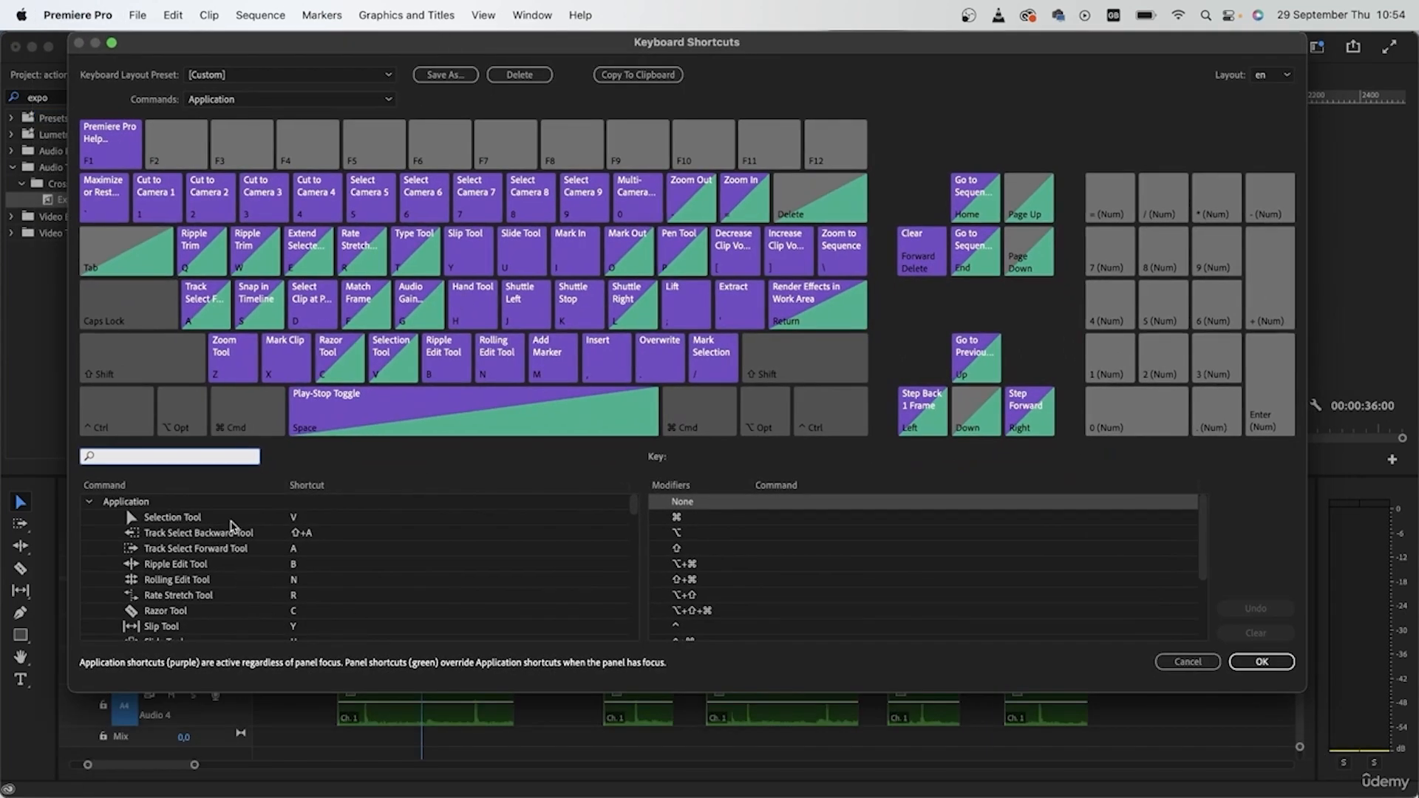
text(cross)
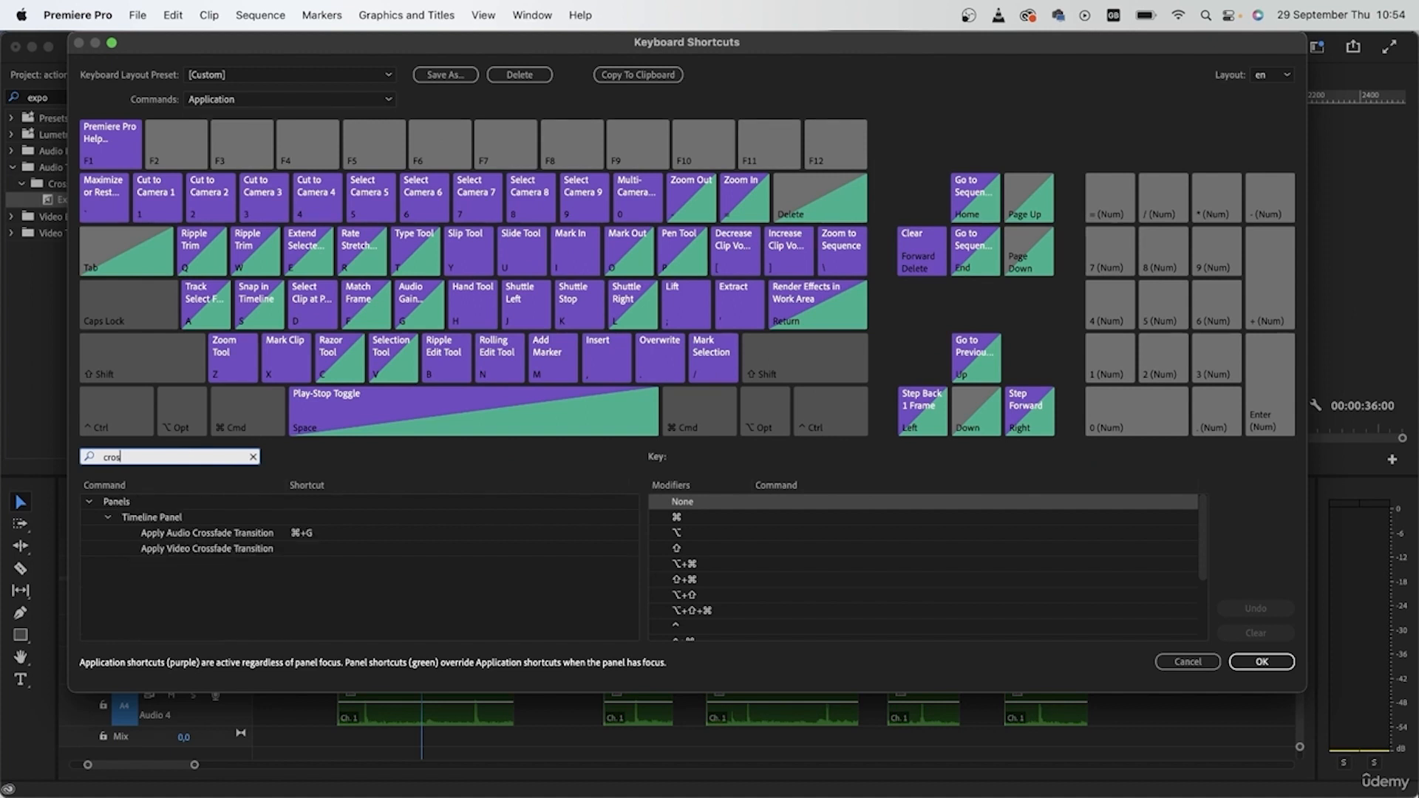
Step: Replace the shortcut of Apply Audio Crossfade Transition with Cmd+H and save the shortcut settings
click(178, 534)
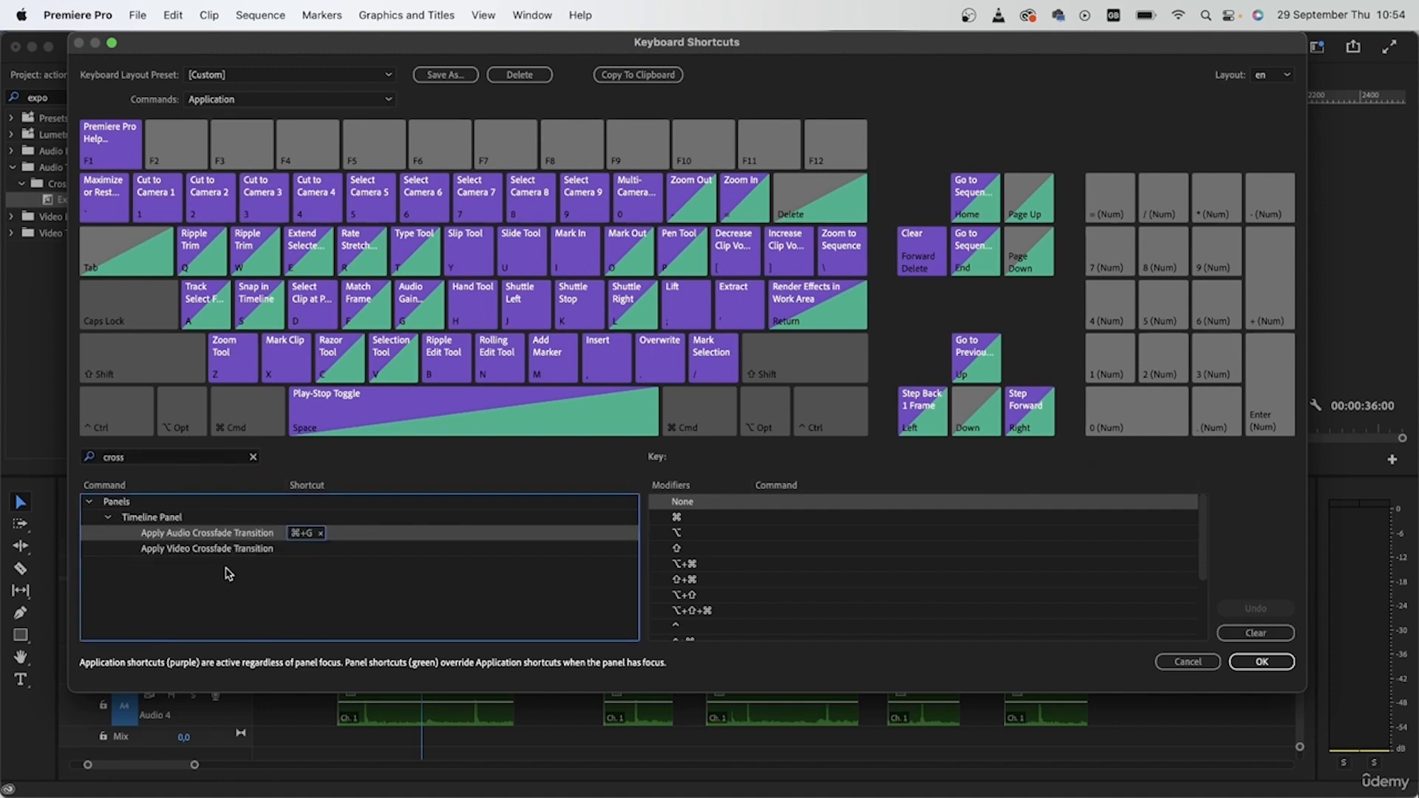
click(219, 550)
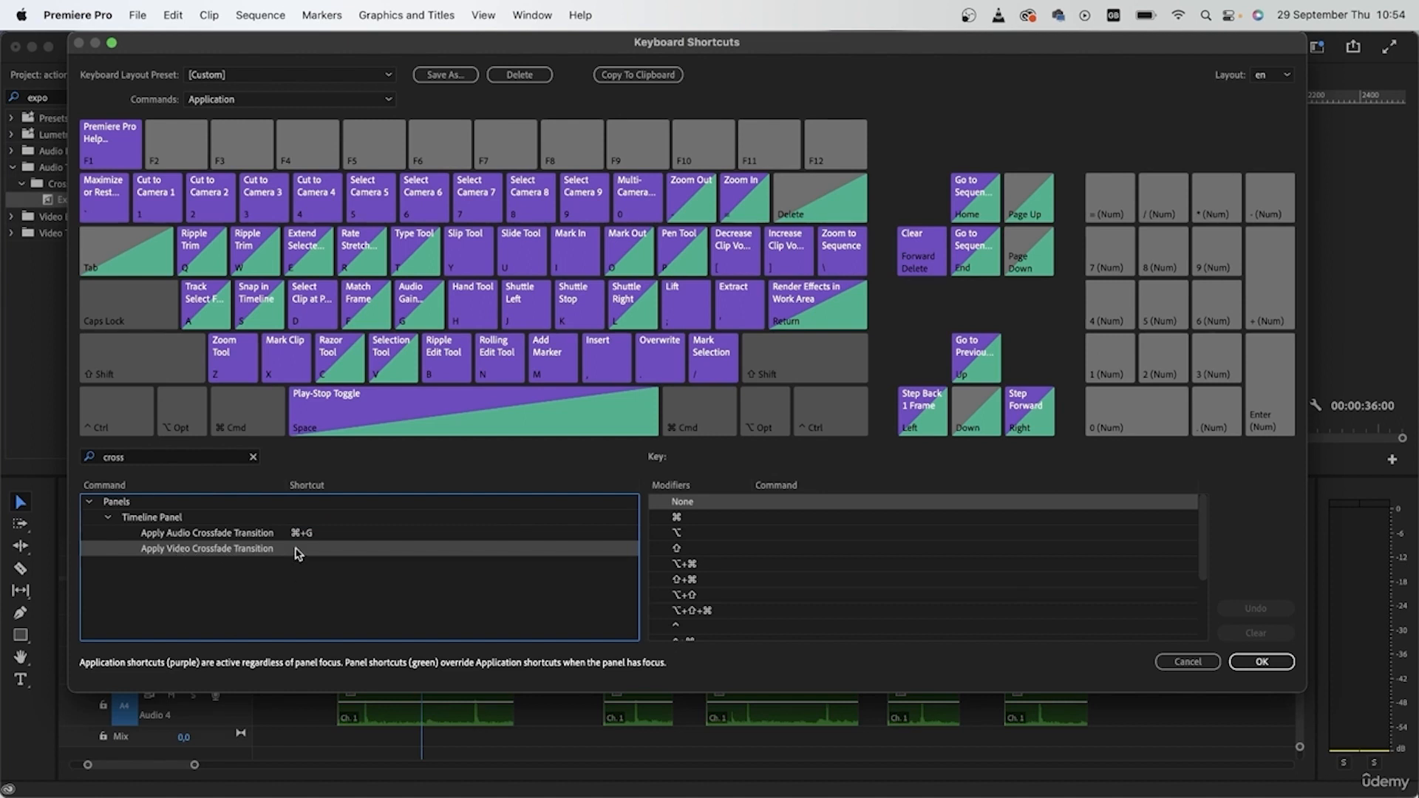
click(300, 550)
click(307, 534)
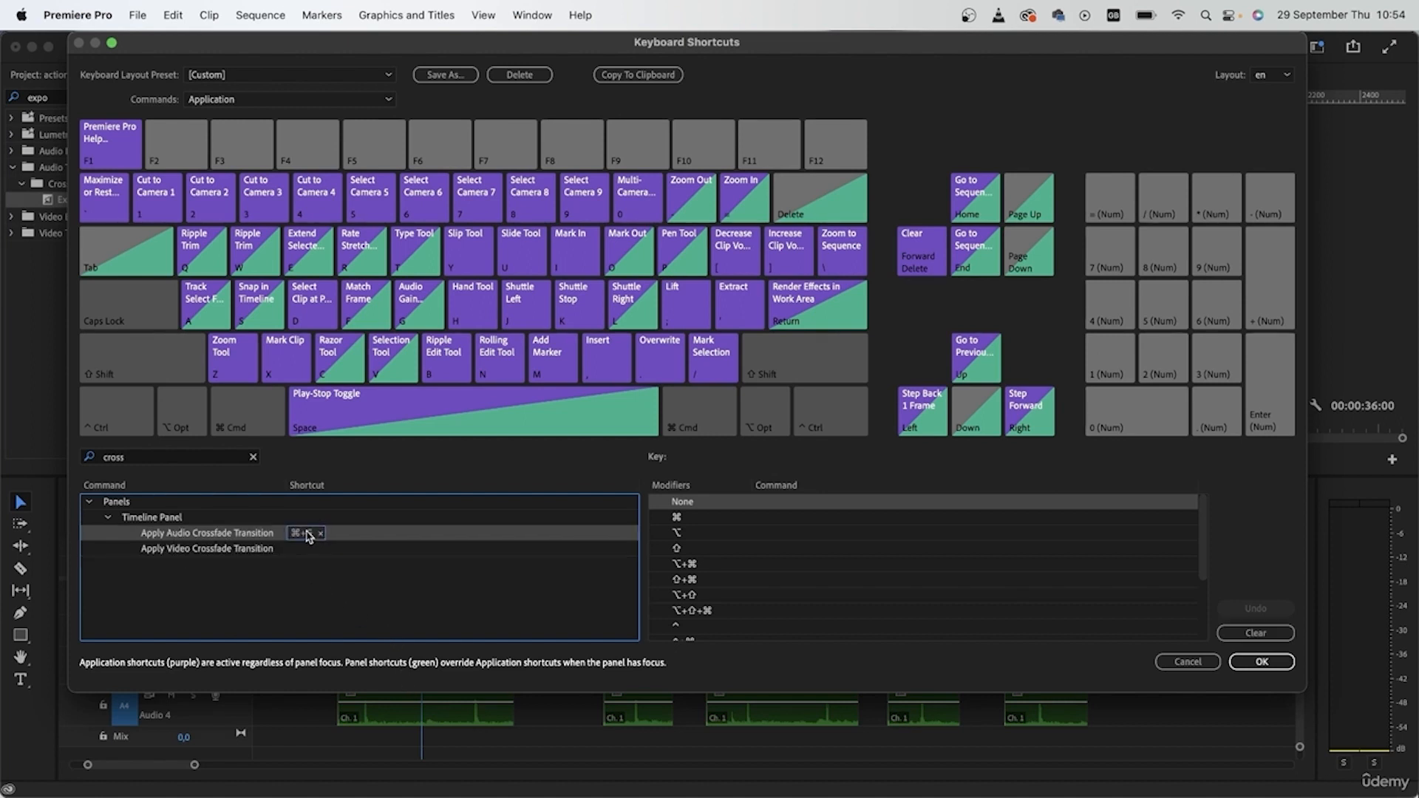
click(321, 535)
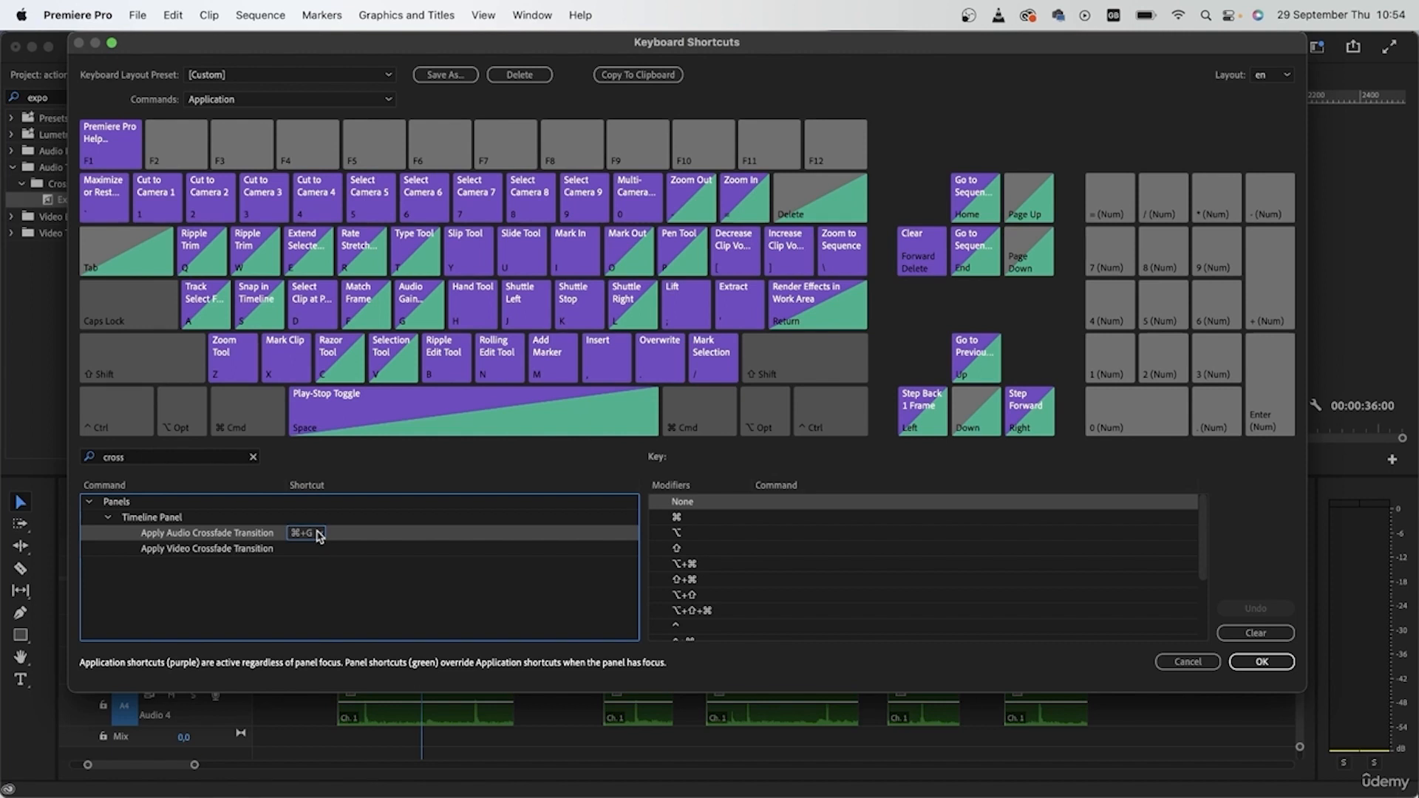
click(297, 538)
click(321, 533)
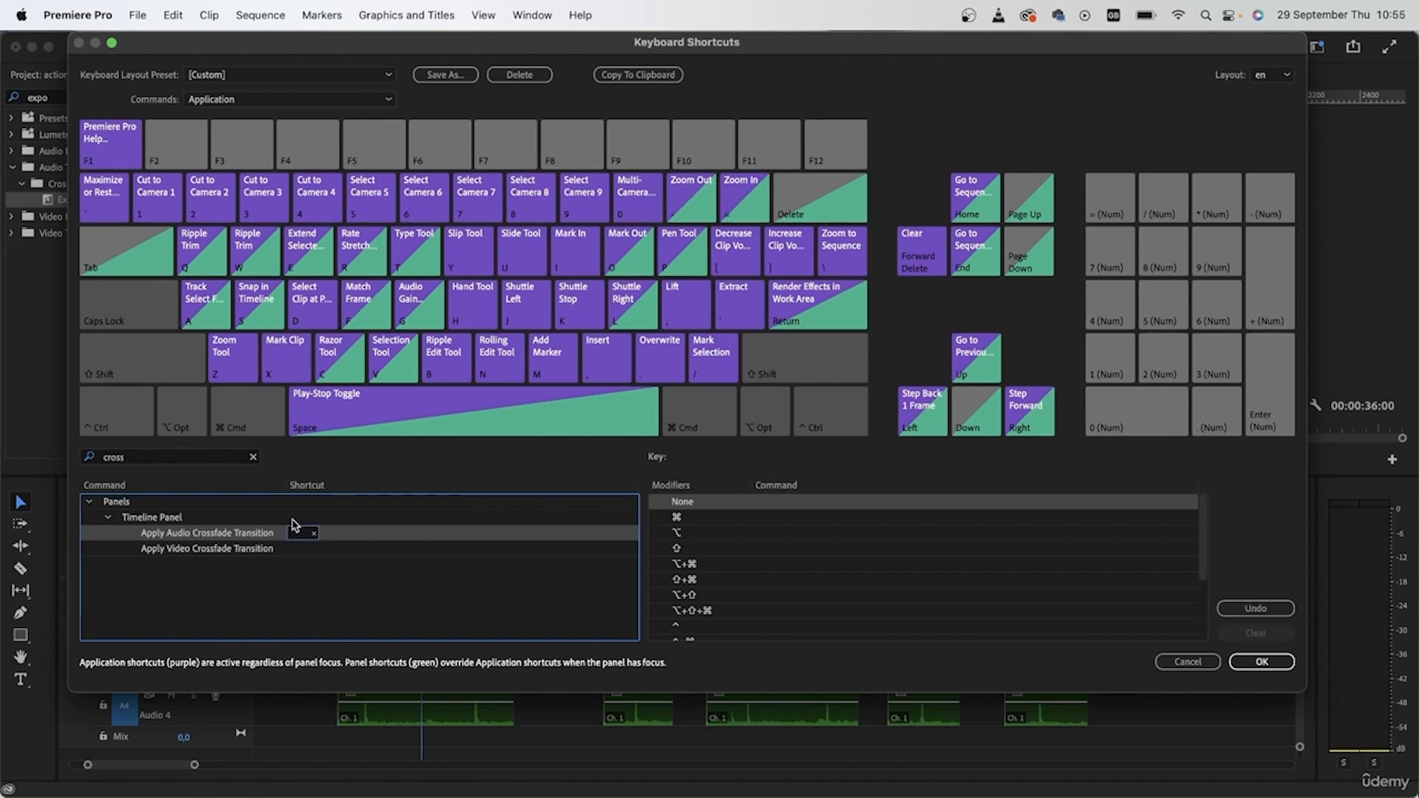
key(super+h)
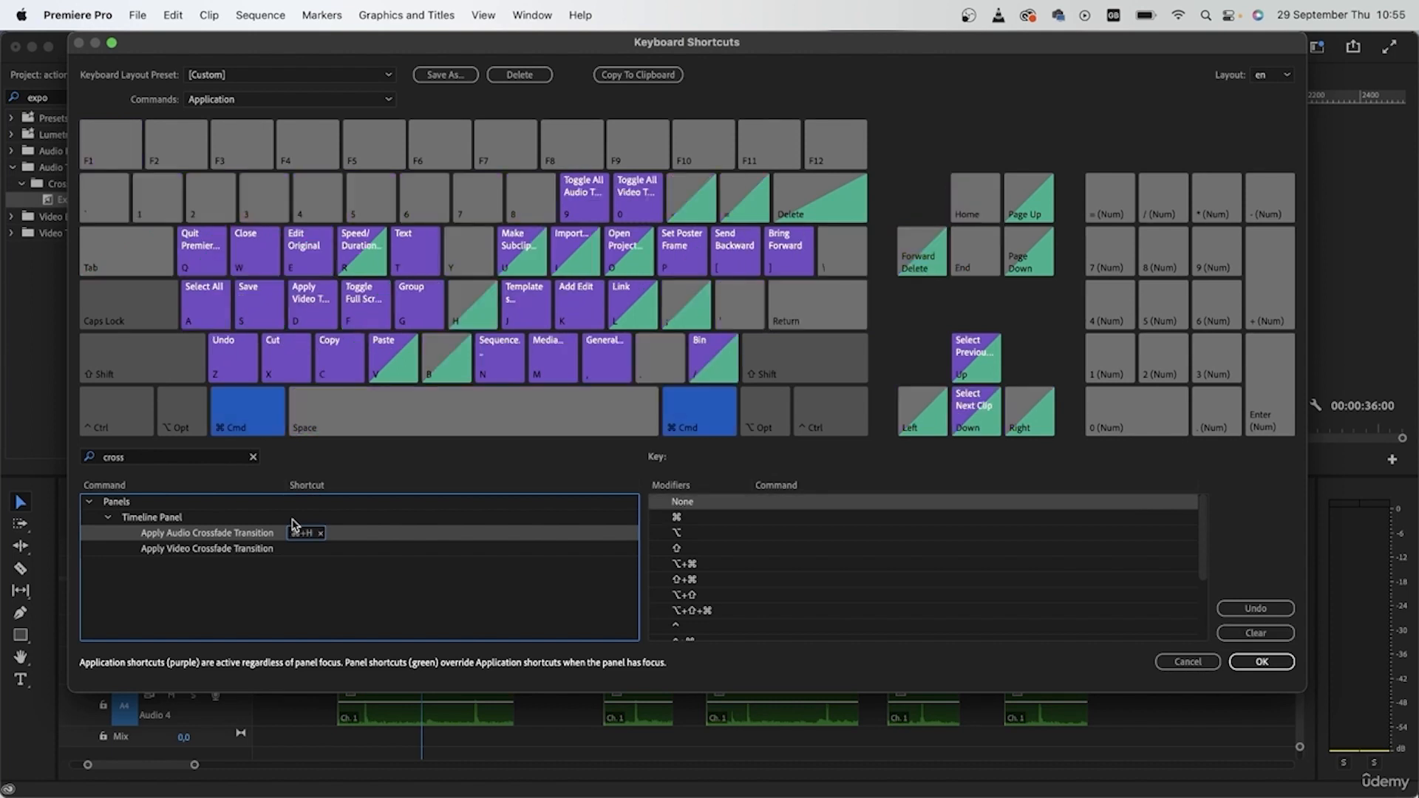
click(423, 587)
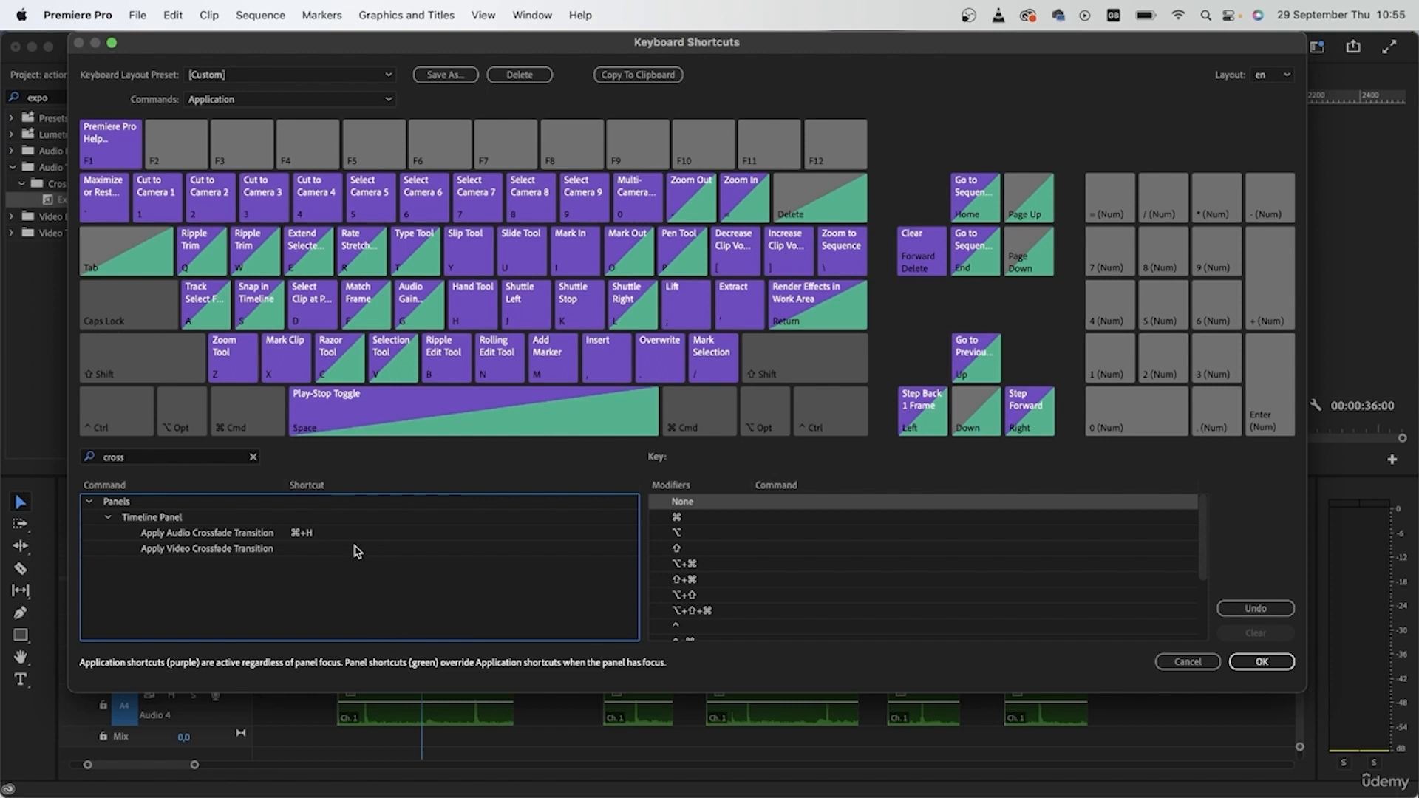
click(1283, 665)
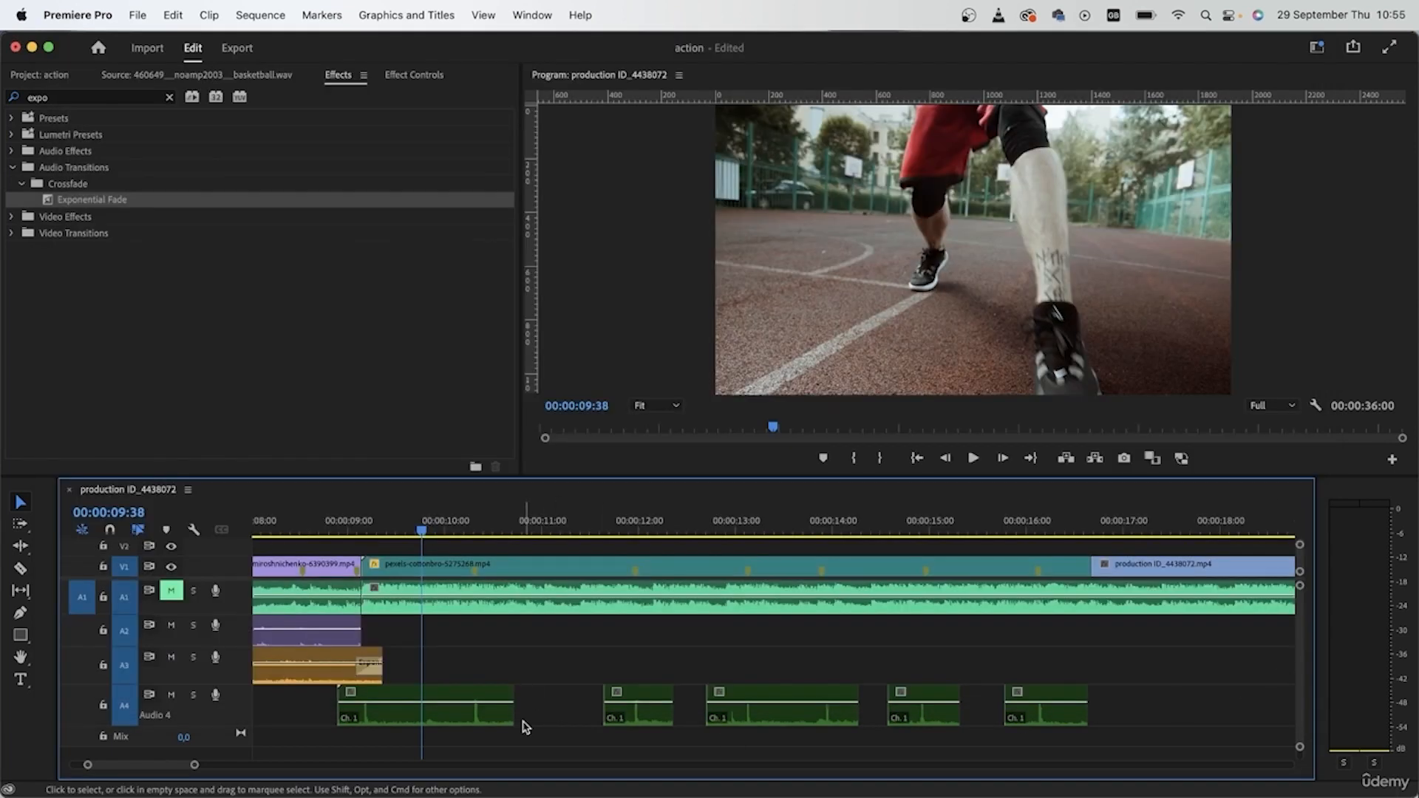
Step: Apply Constant Power crossfades to both ends of the first basketball sound on A4 and shorten them
click(482, 719)
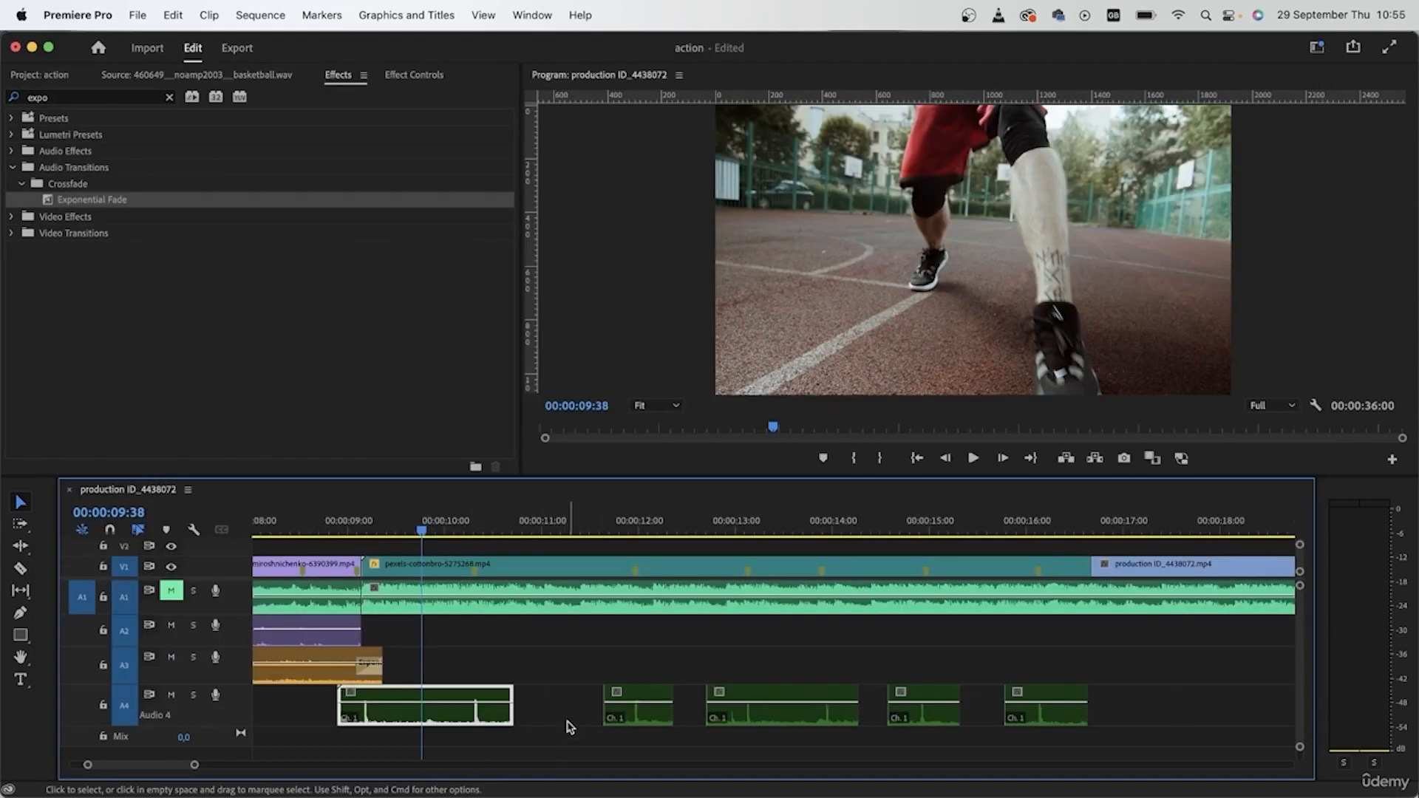
click(482, 523)
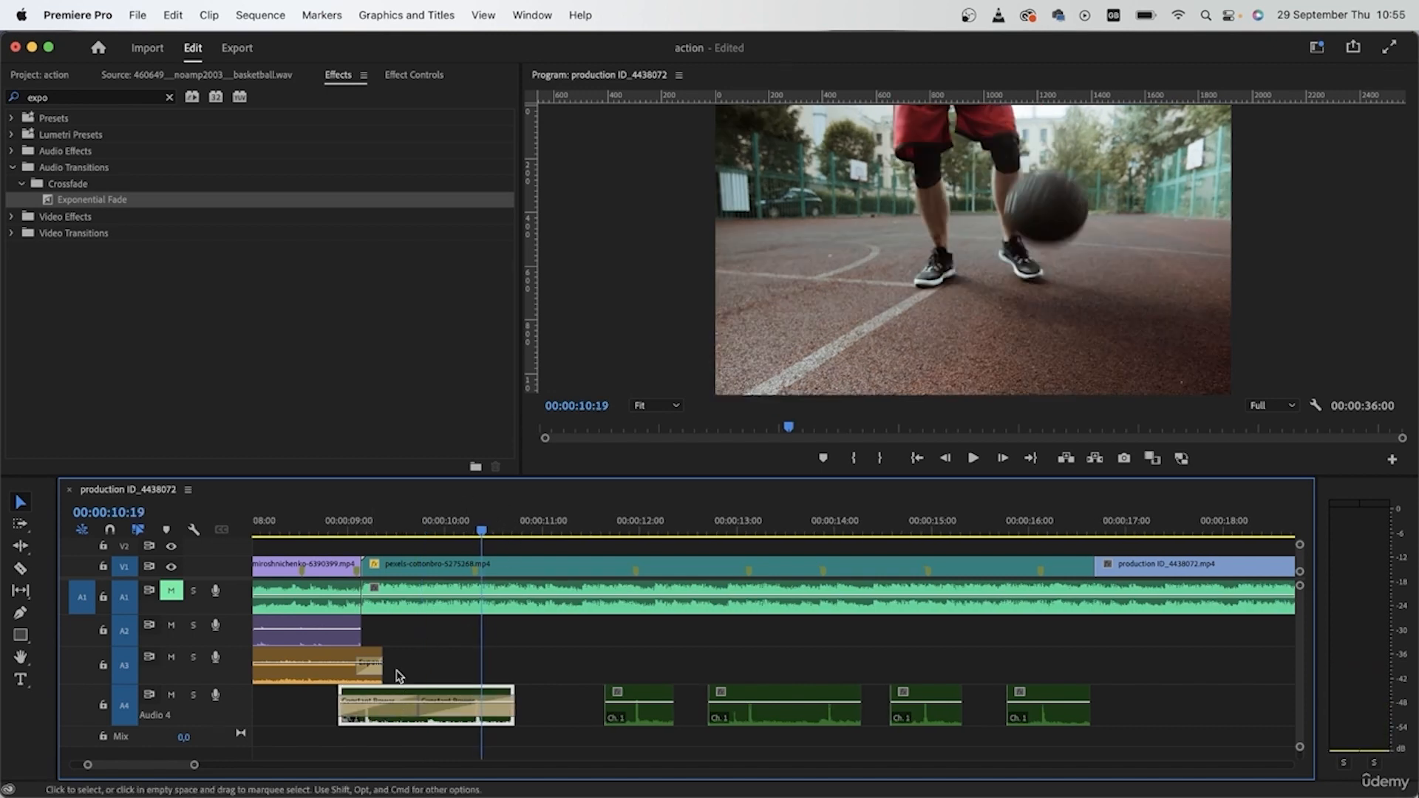
scroll(398, 676, up, 5)
drag(498, 708, 585, 709)
scroll(855, 710, left, 5)
Step: Play the sequence from 00:00:08:38 to check the fades on the first basketball sound
click(450, 526)
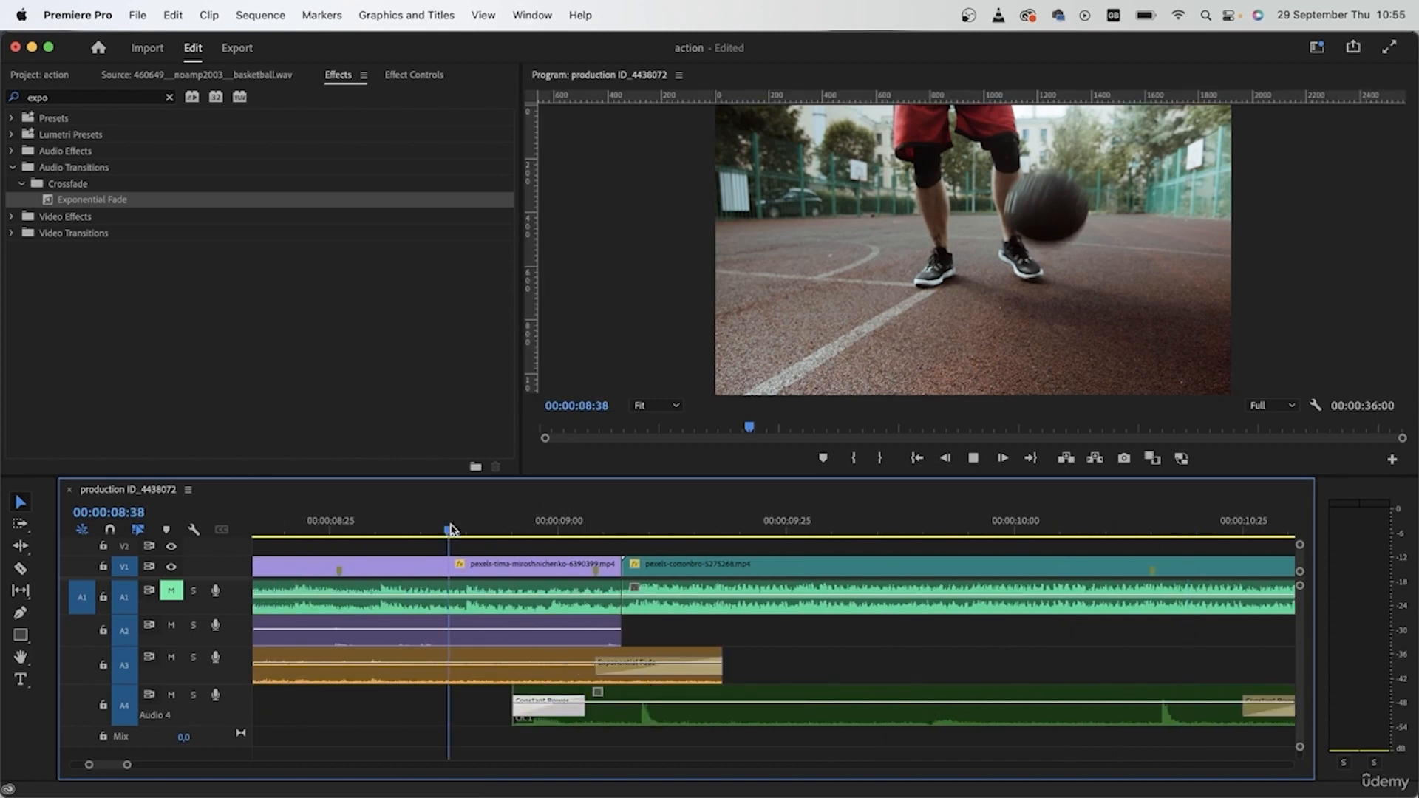
click(407, 718)
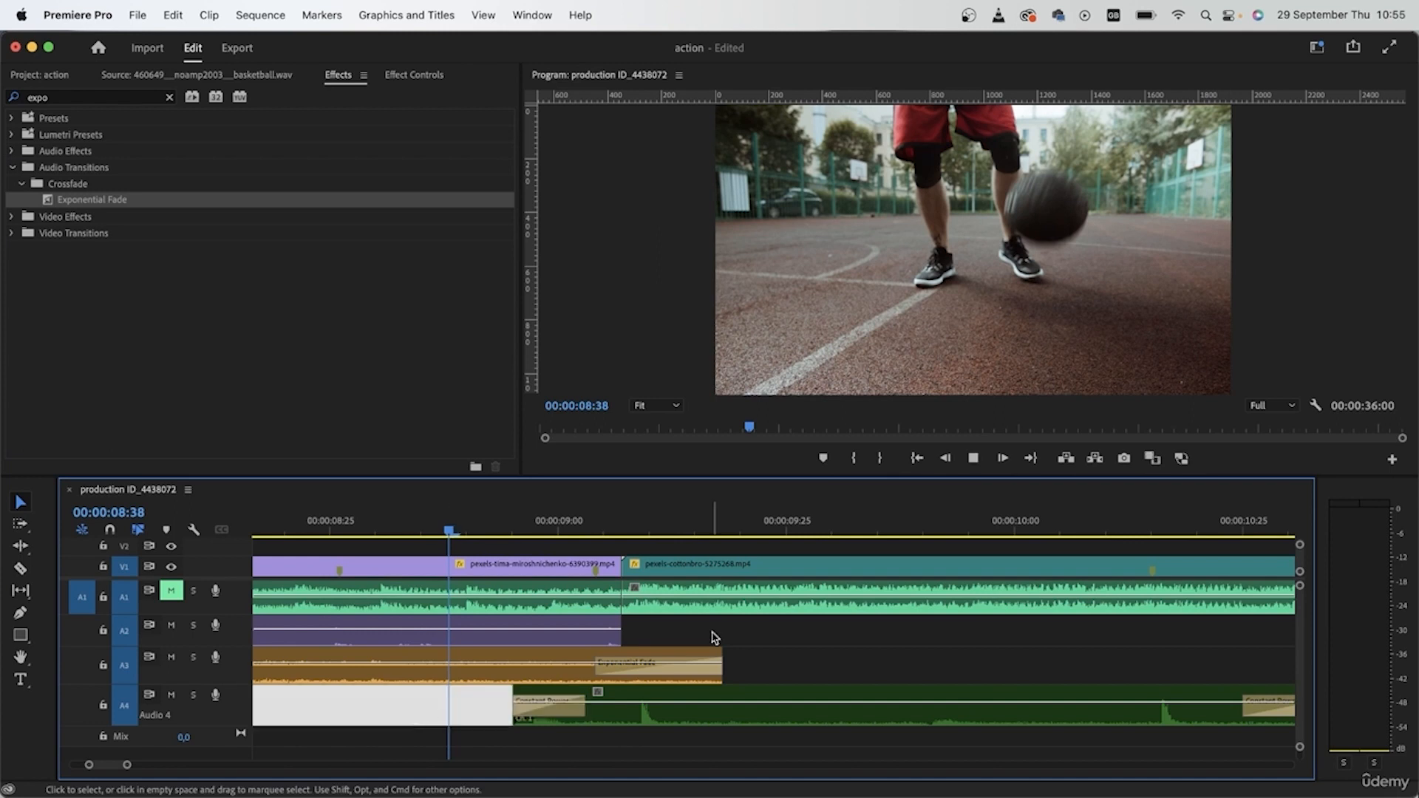
scroll(868, 679, down, 5)
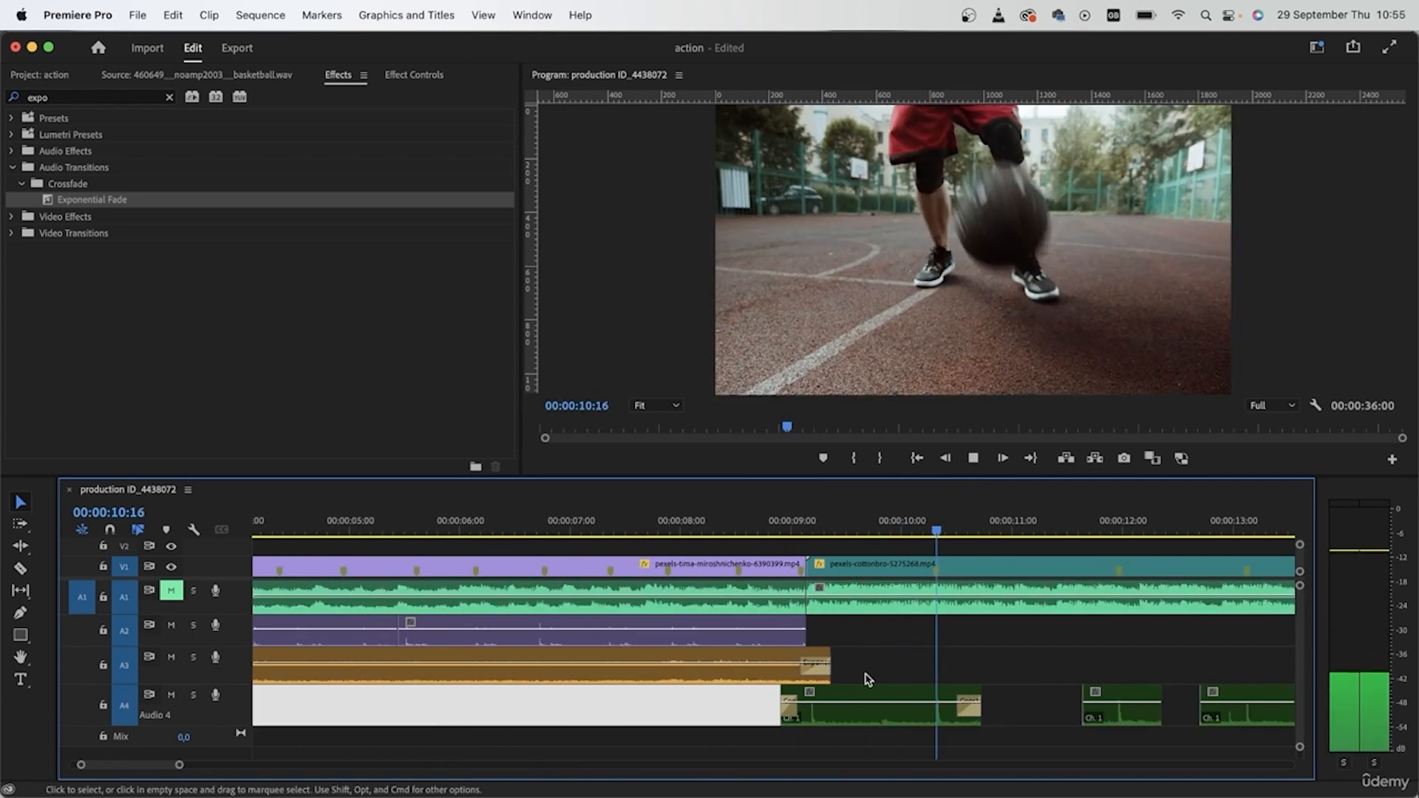
scroll(919, 658, down, 5)
key(space)
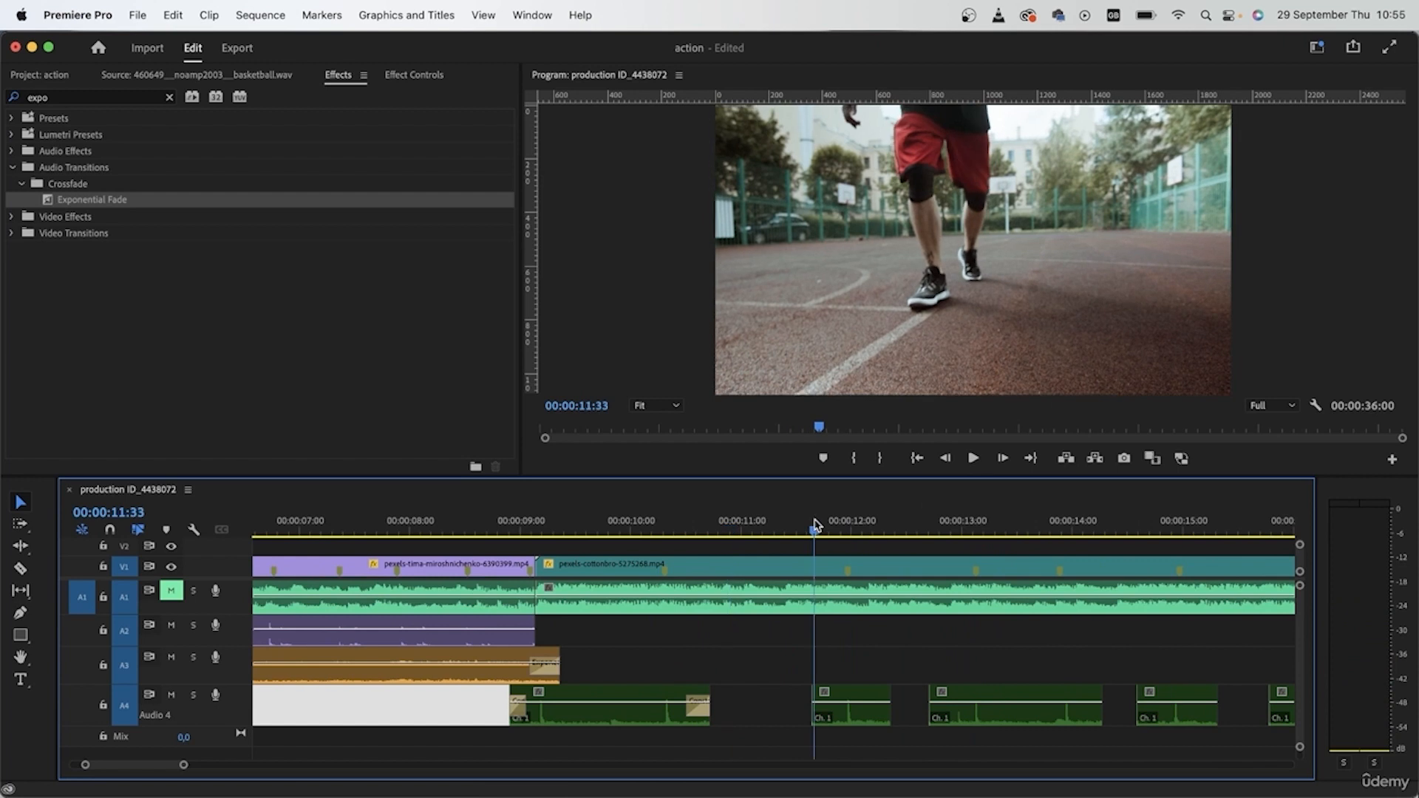
Step: Apply Constant Power crossfades to both ends of the remaining four basketball sounds on A4
click(865, 725)
key(super+shift+d)
scroll(865, 725, down, 3)
drag(1227, 660, 822, 759)
key(super+shift+d)
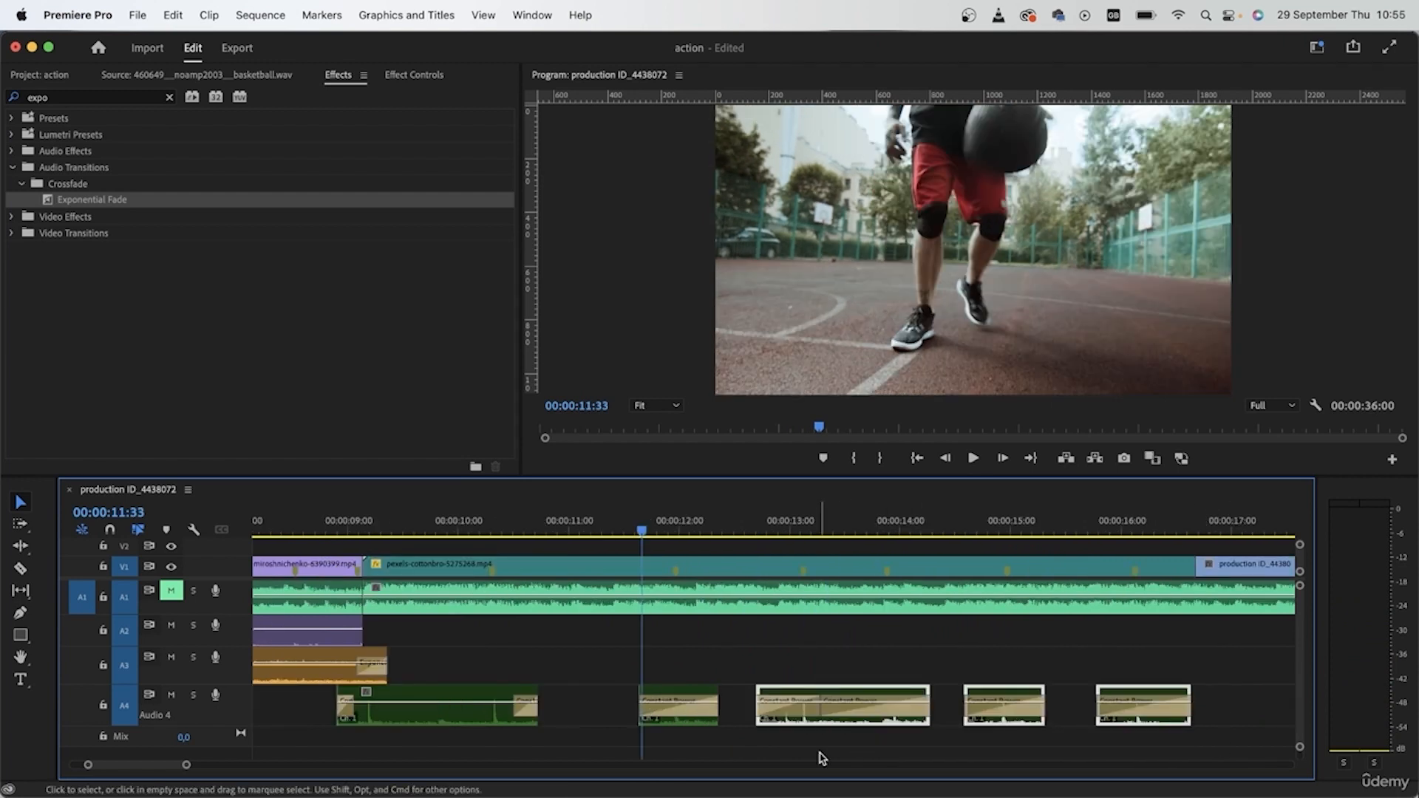
click(789, 755)
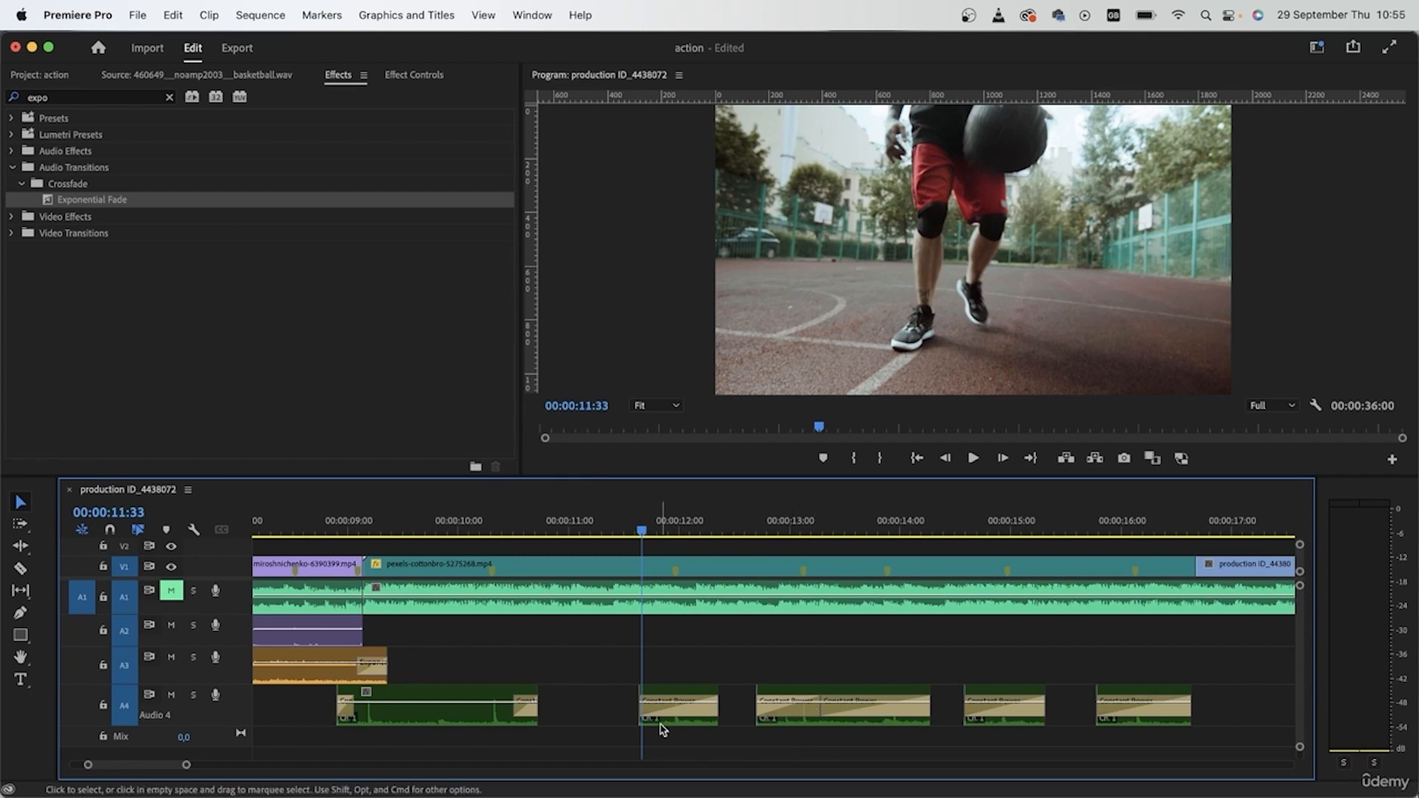
scroll(658, 723, up, 5)
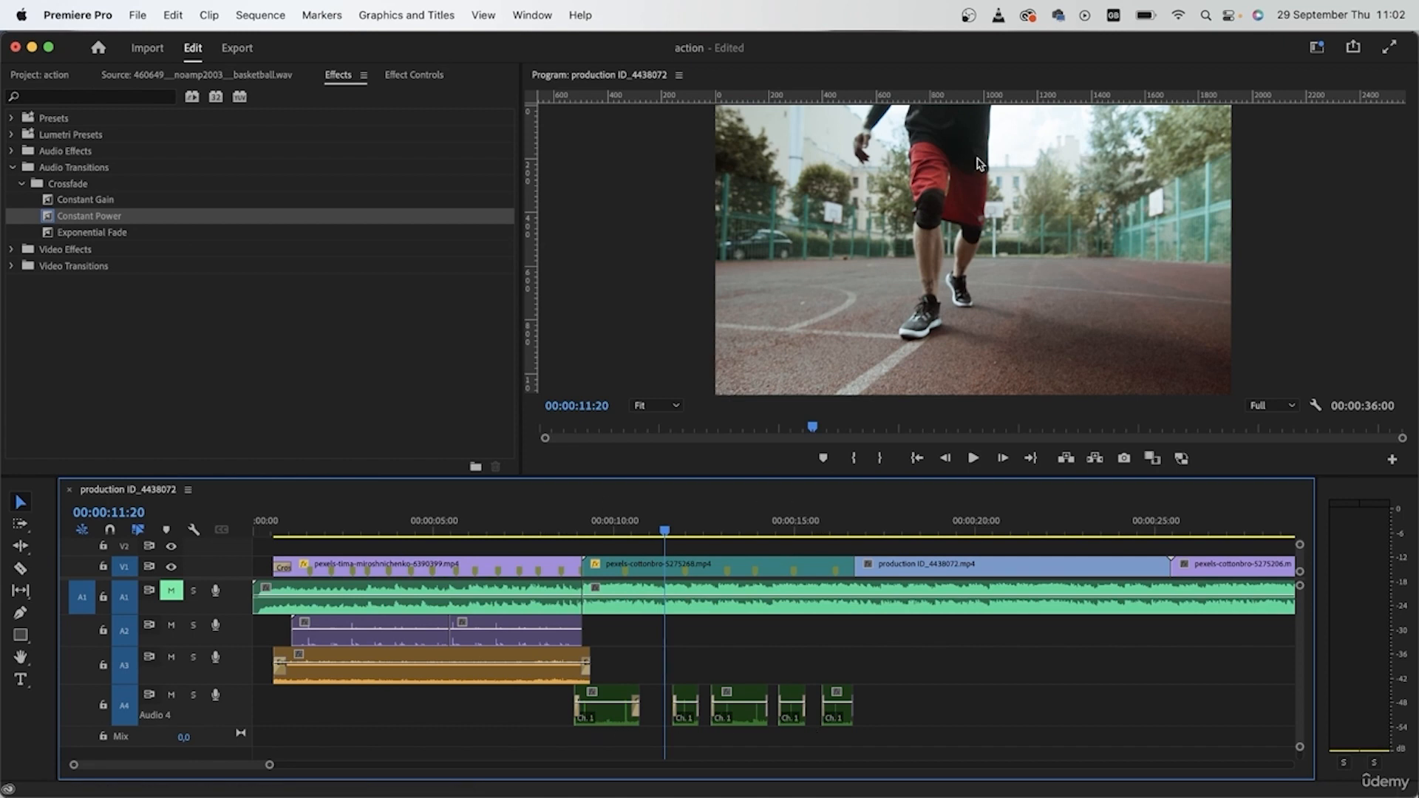
Step: Select the boxing-mitt-punches-strike-thud-whack.wav sound in the project and load it as the source
key(shift+1)
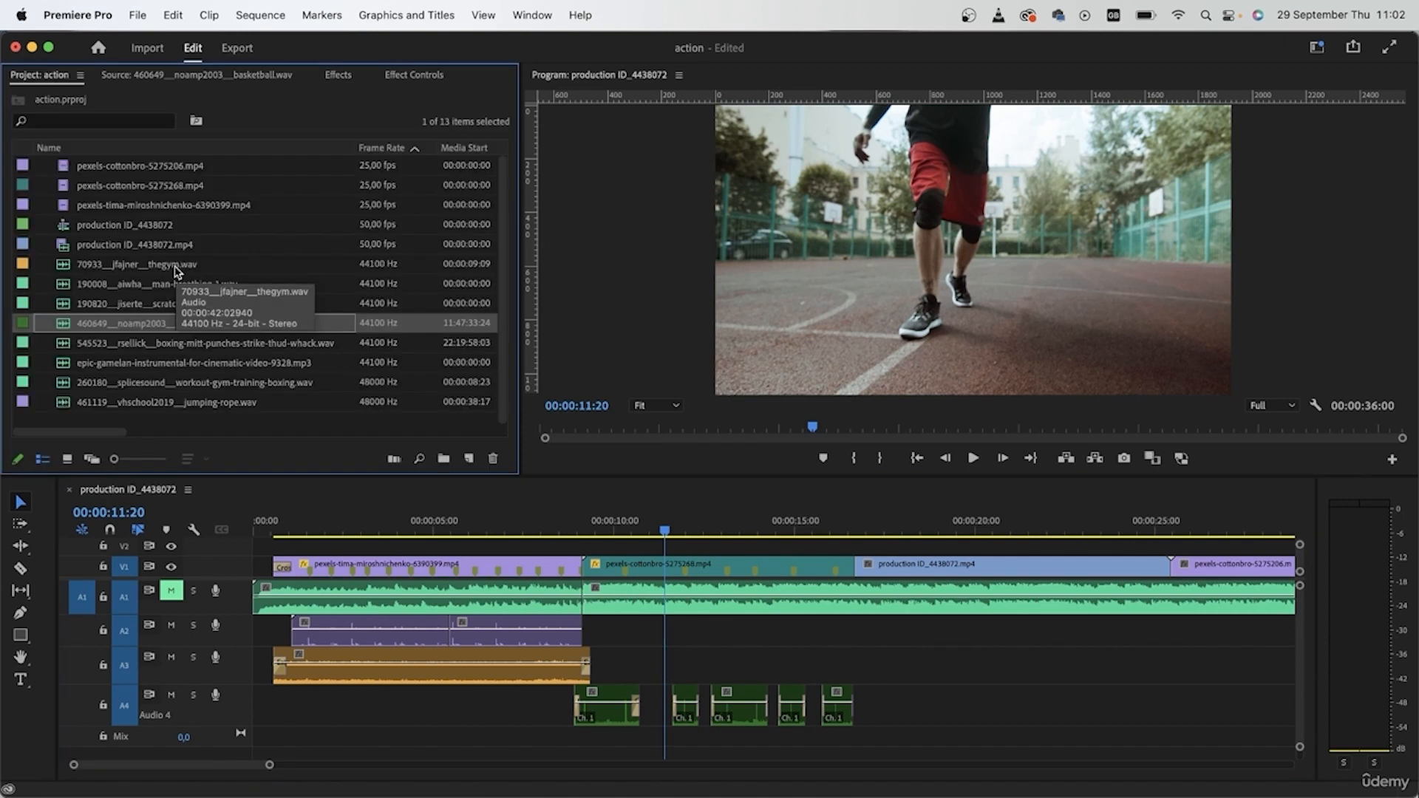
key(Down)
key(shift+3)
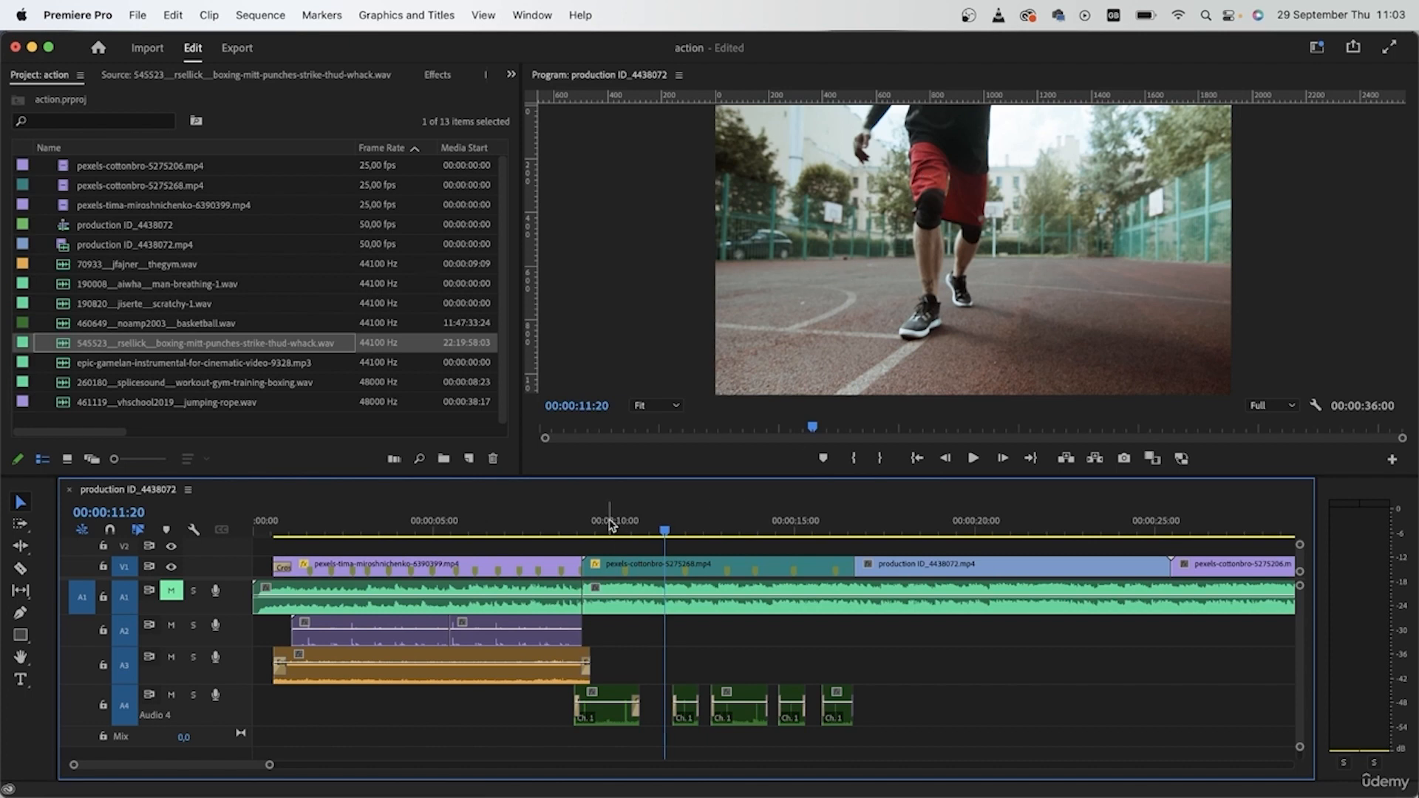
Step: Play the basketball section from 00:00:09:21 to its end to check the faded bounce sounds
drag(610, 523, 596, 520)
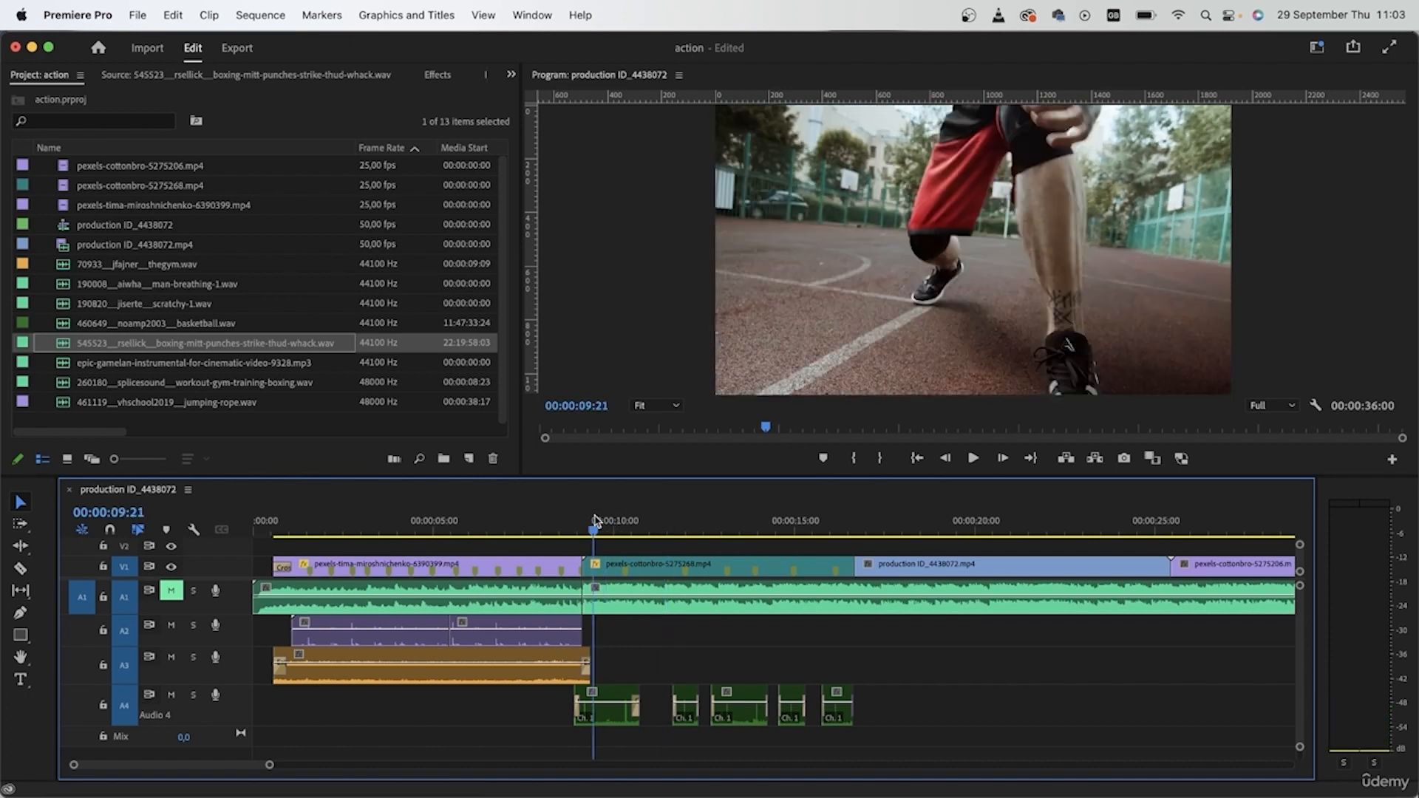
key(space)
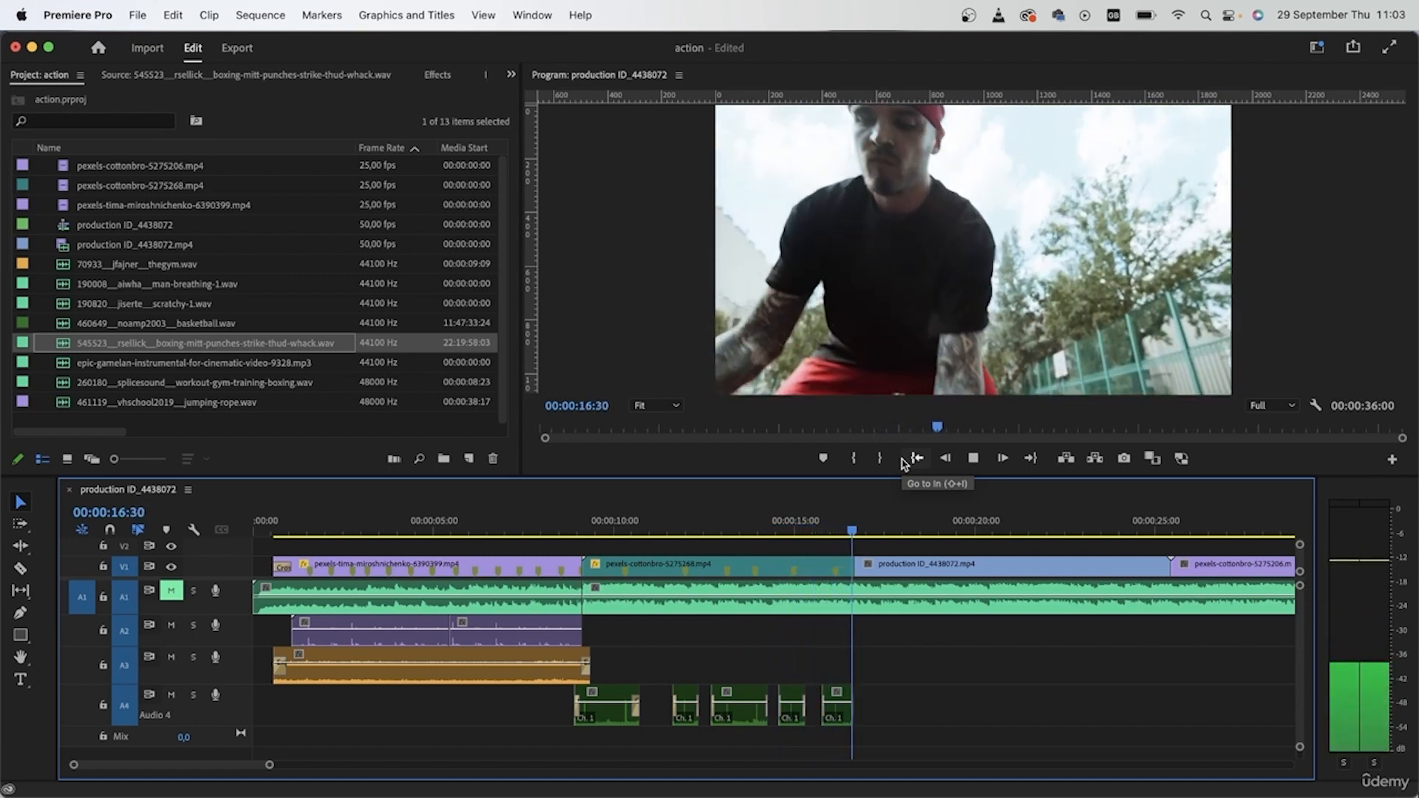
key(space)
Step: Play the boxing video clip production ID_4438072.mp4 from its start to examine the punches
scroll(1002, 618, right, 4)
drag(731, 708, 293, 715)
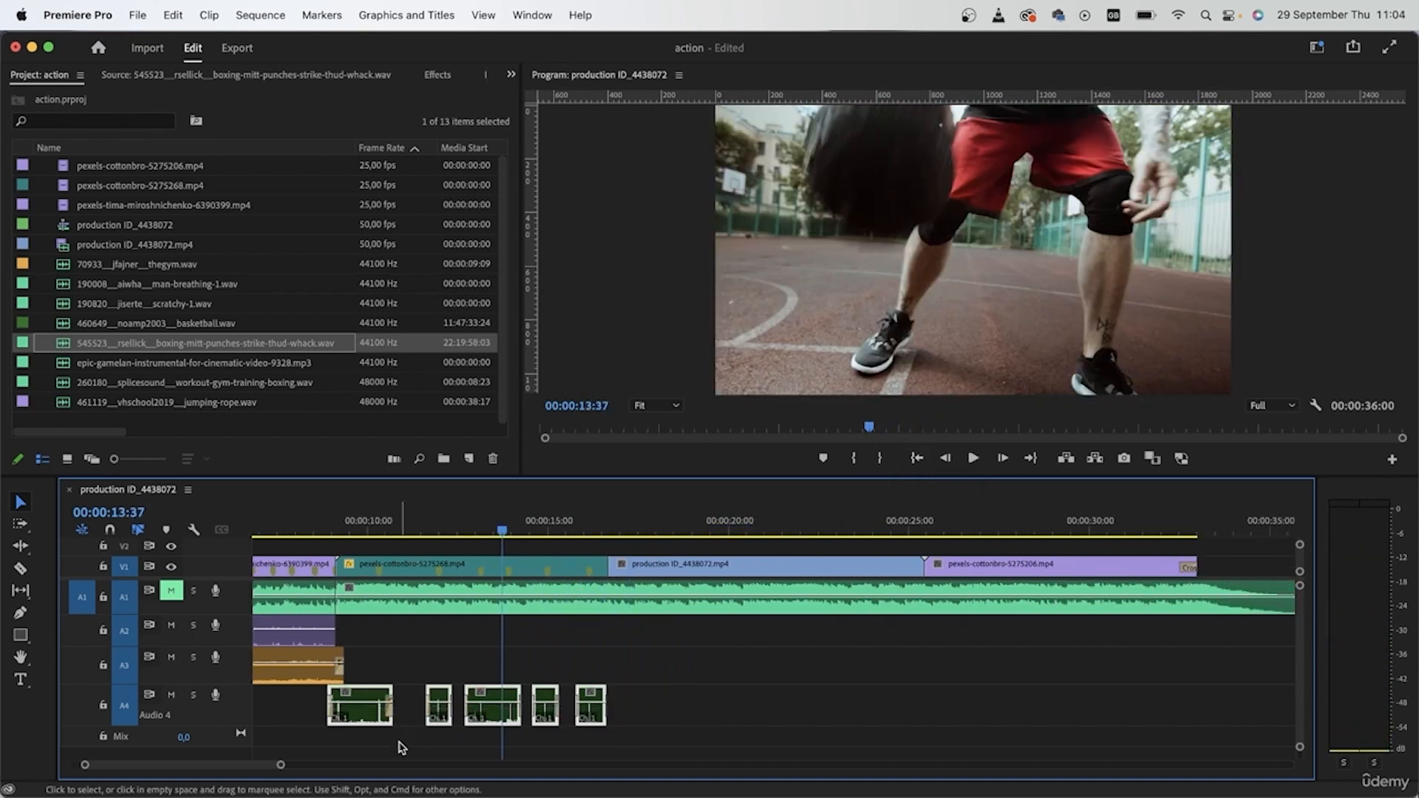
click(732, 683)
drag(526, 527, 622, 551)
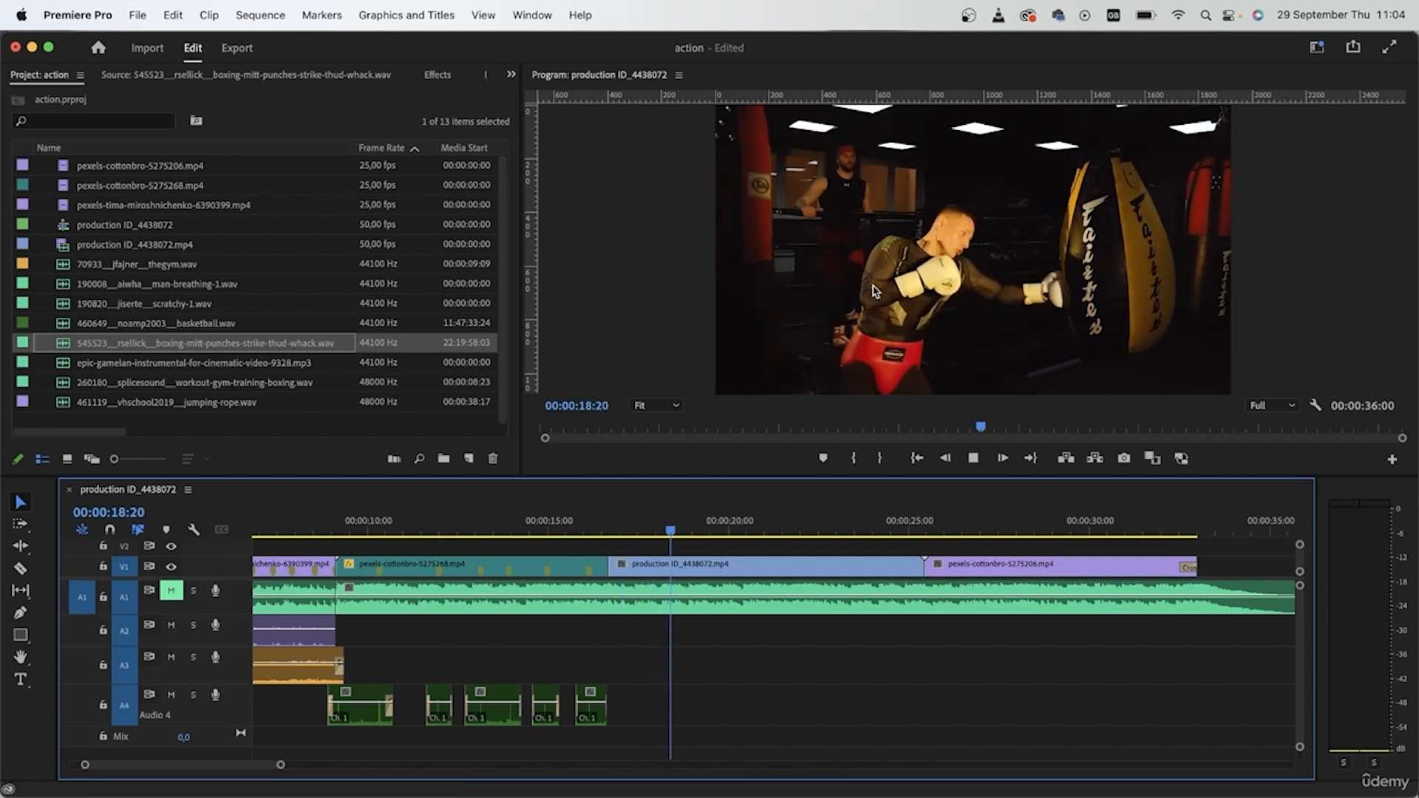
key(space)
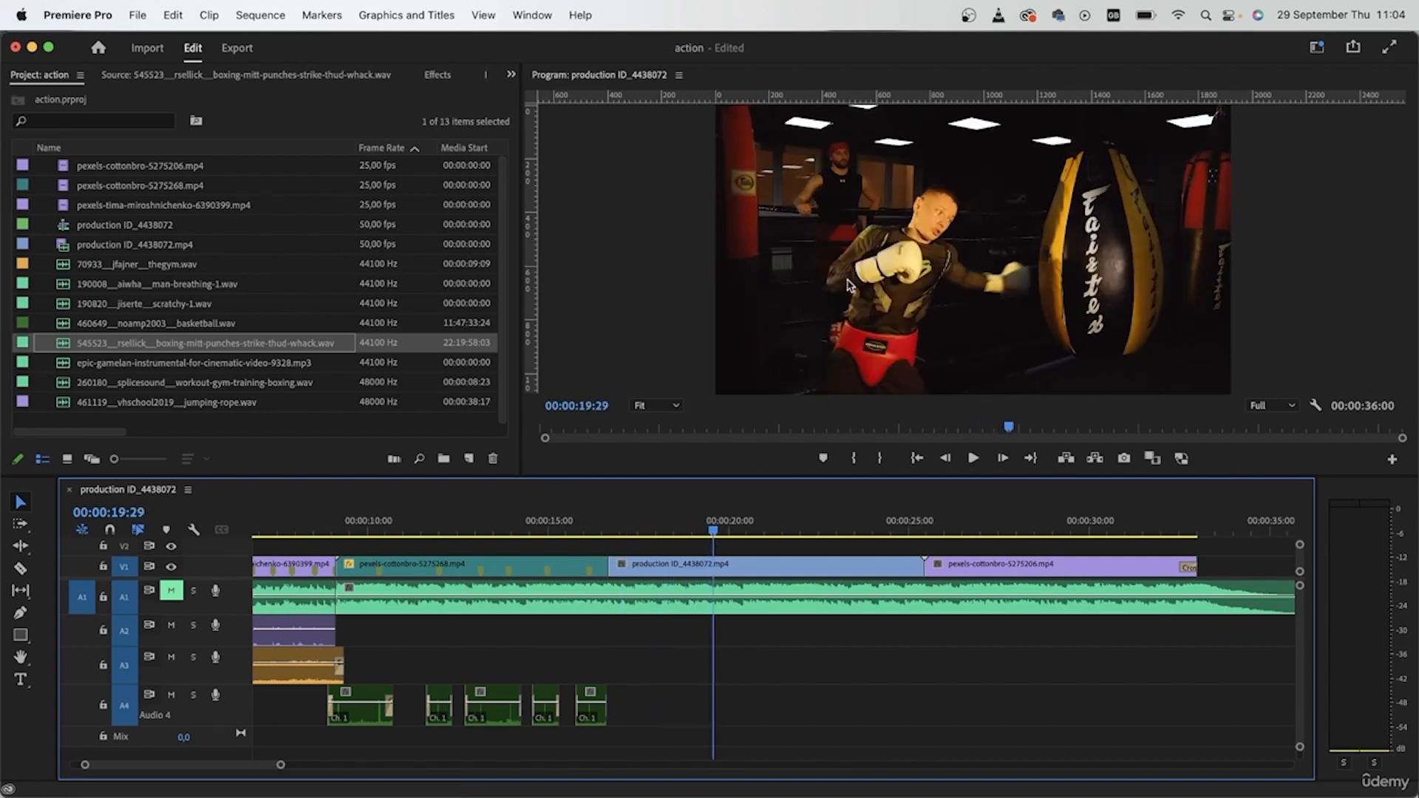
Step: Place the audio of the boxing mitt punches sound on a new A5 track near the start of the boxing clip
drag(630, 527, 610, 528)
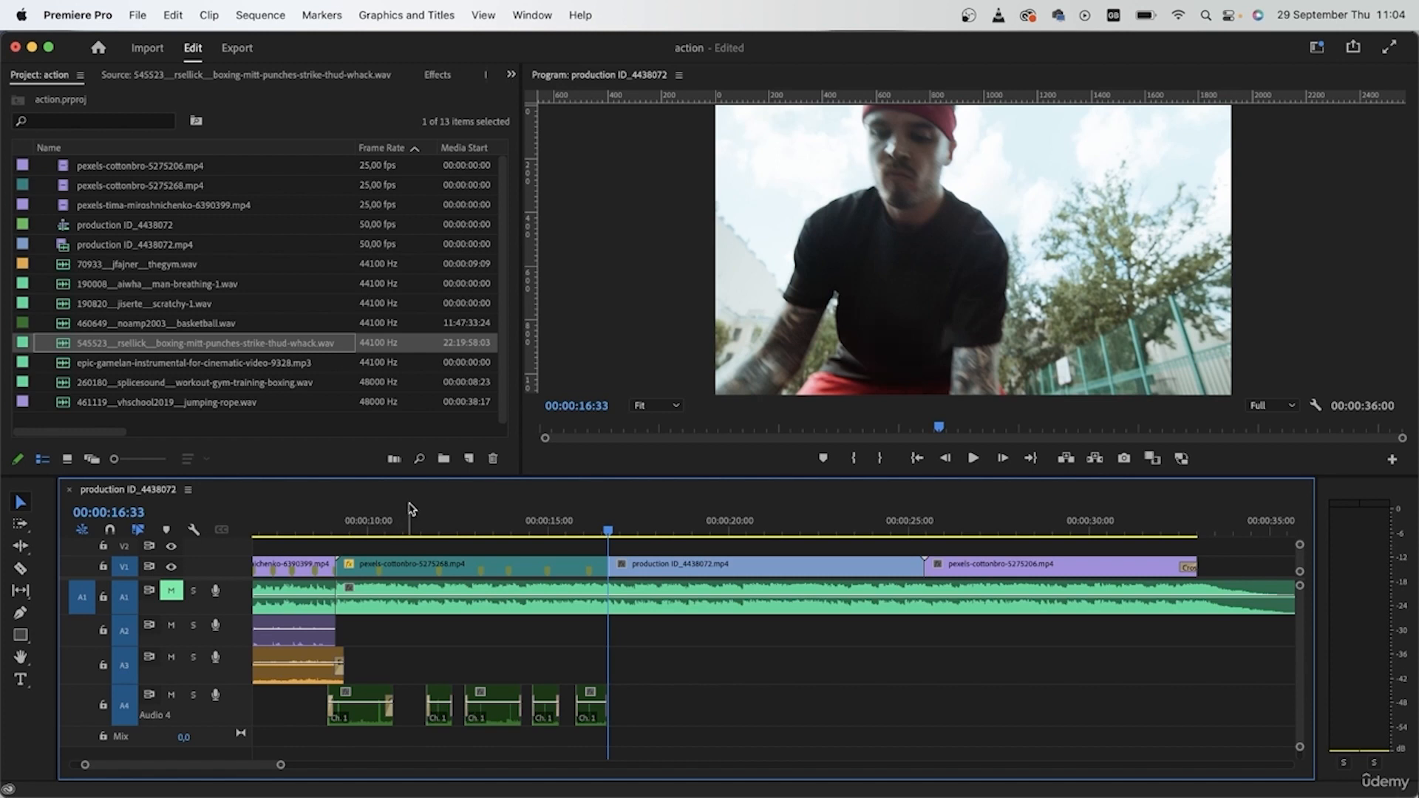
click(616, 515)
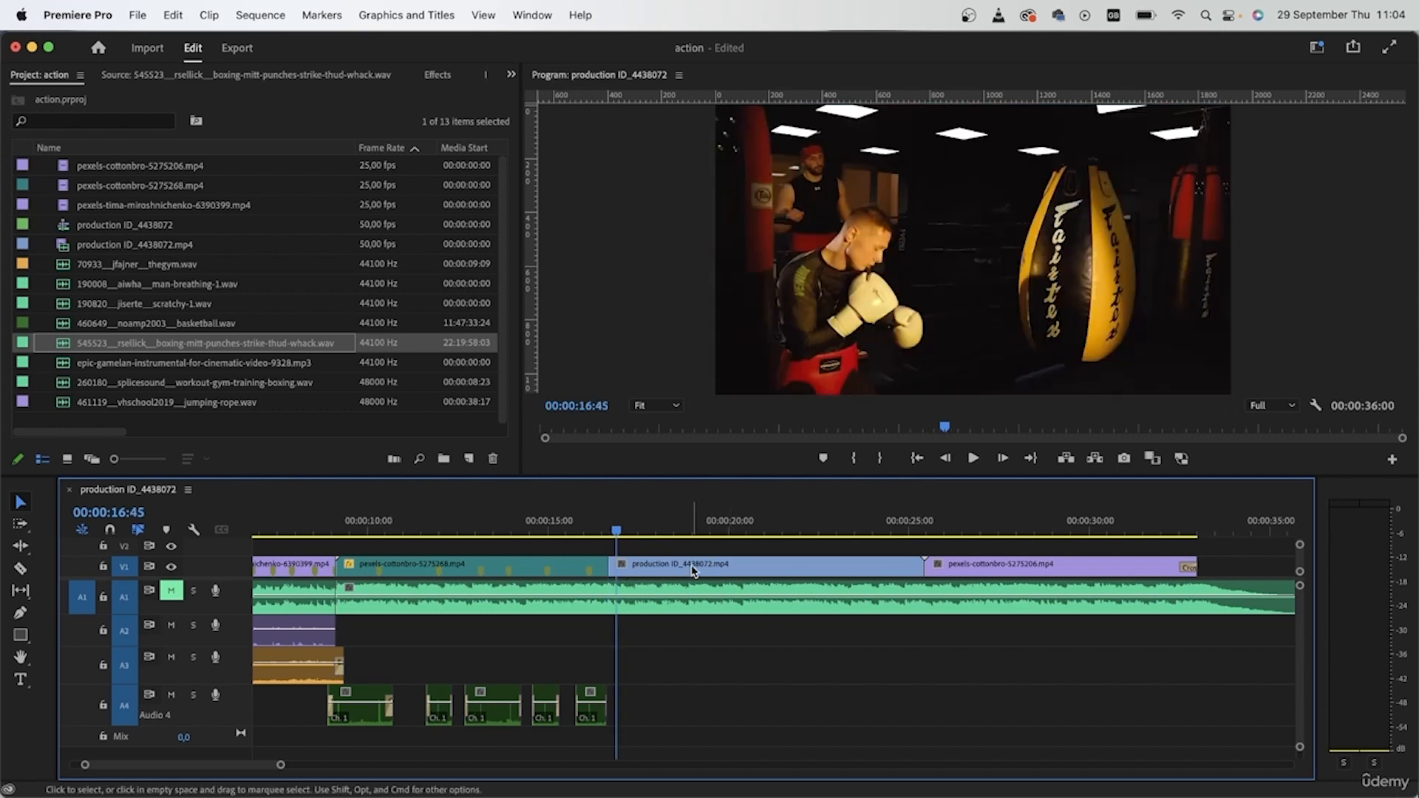
double_click(55, 351)
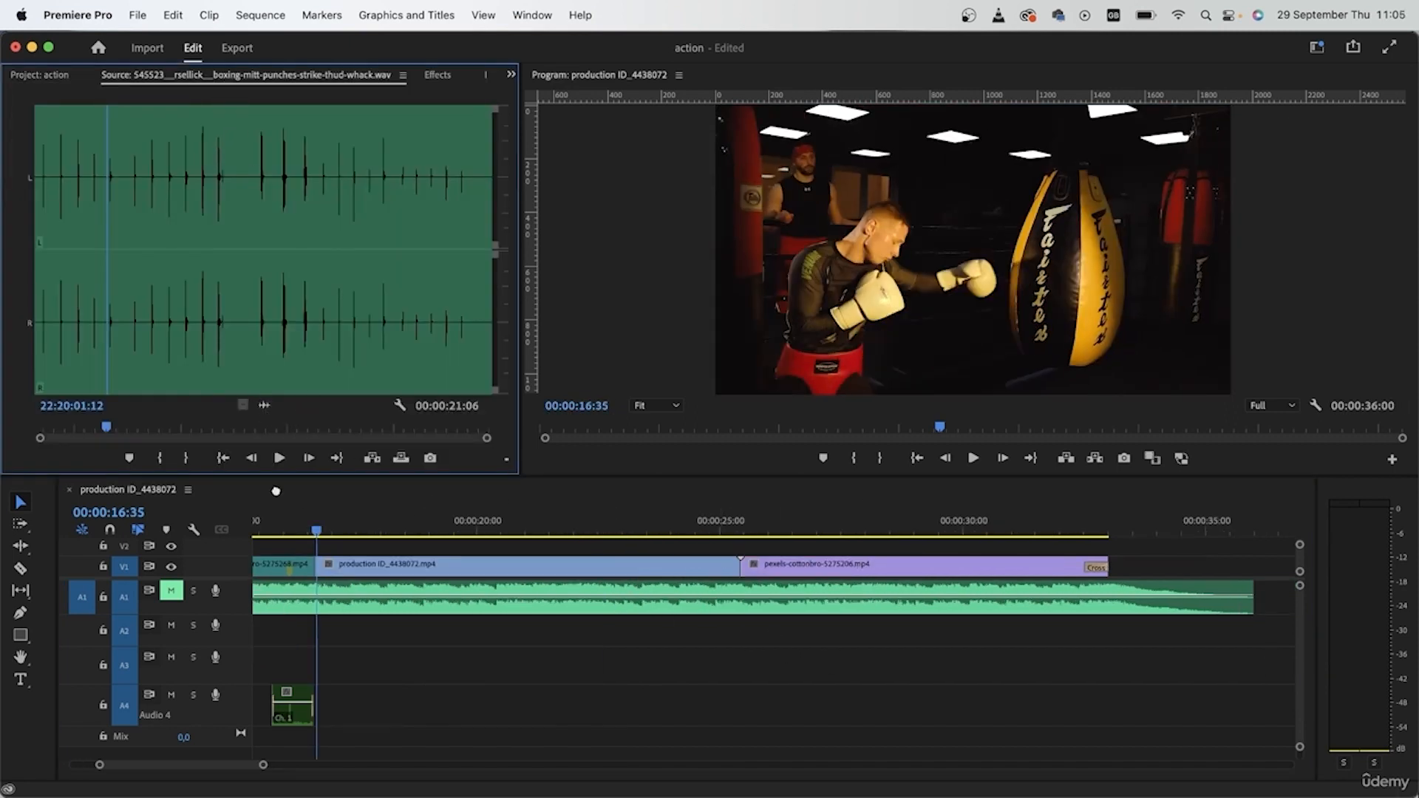
drag(265, 406, 320, 757)
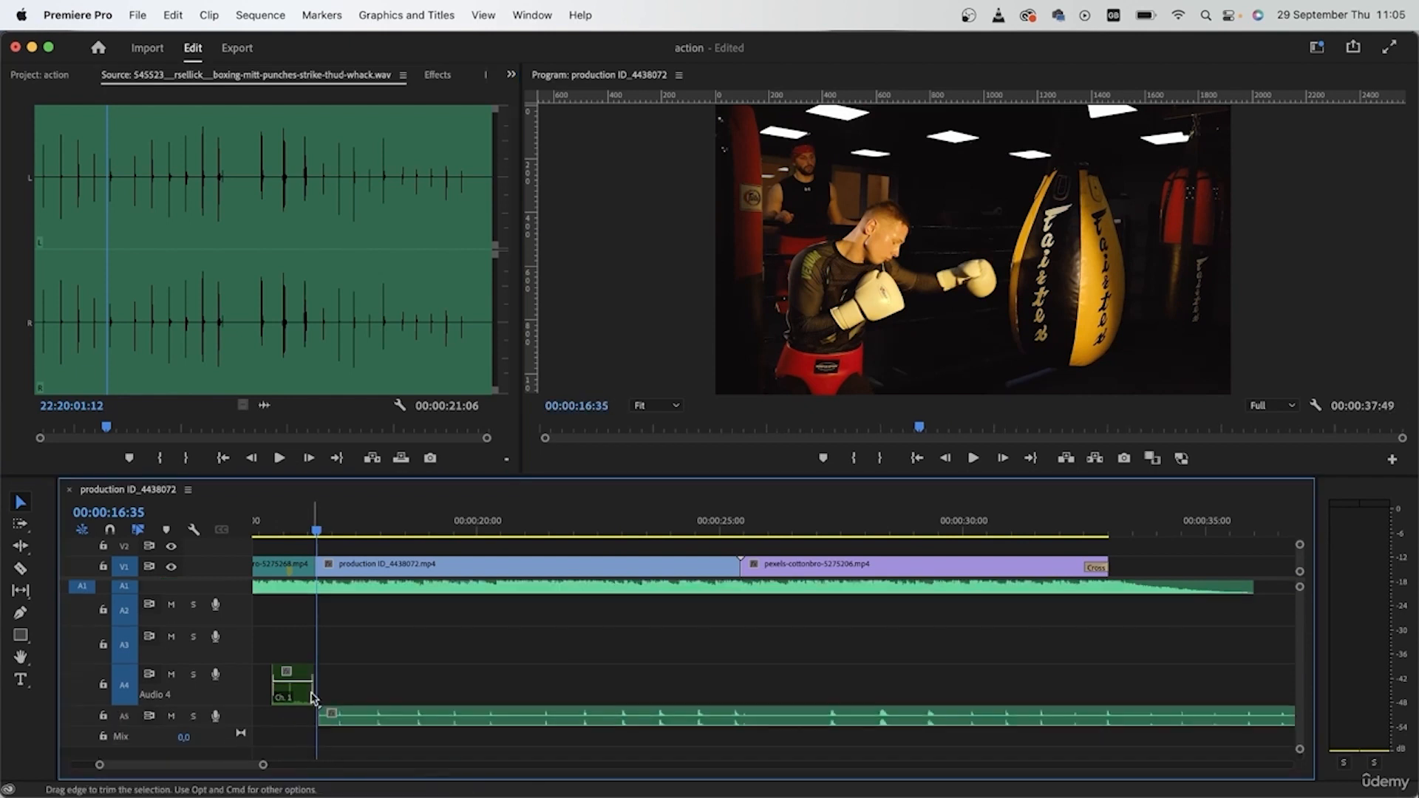
Step: Move the boxing sound on A5 about four frames earlier, near the cut to the boxing clip, and save the project
scroll(301, 741, up, 8)
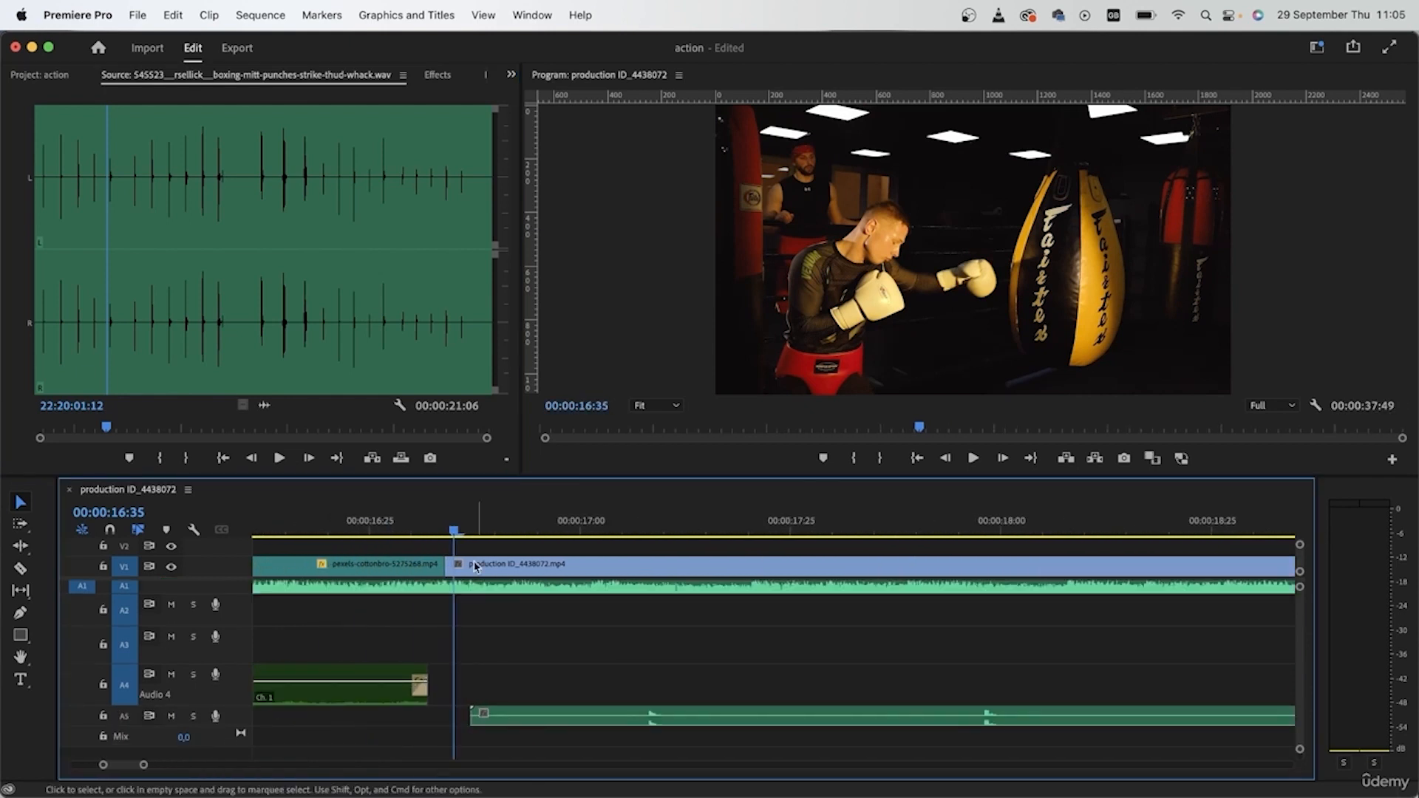
drag(454, 530, 428, 532)
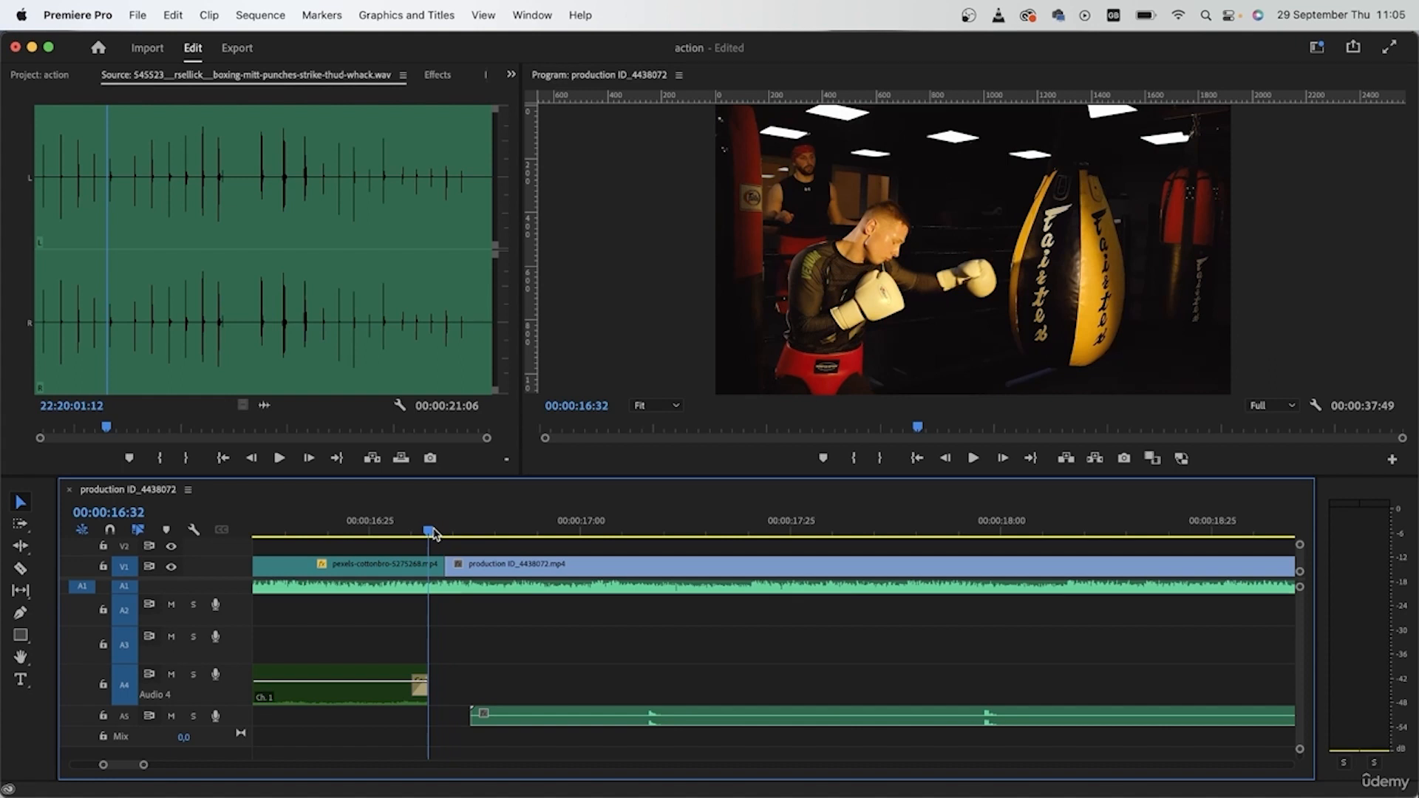
click(510, 729)
drag(524, 725, 493, 728)
key(super+s)
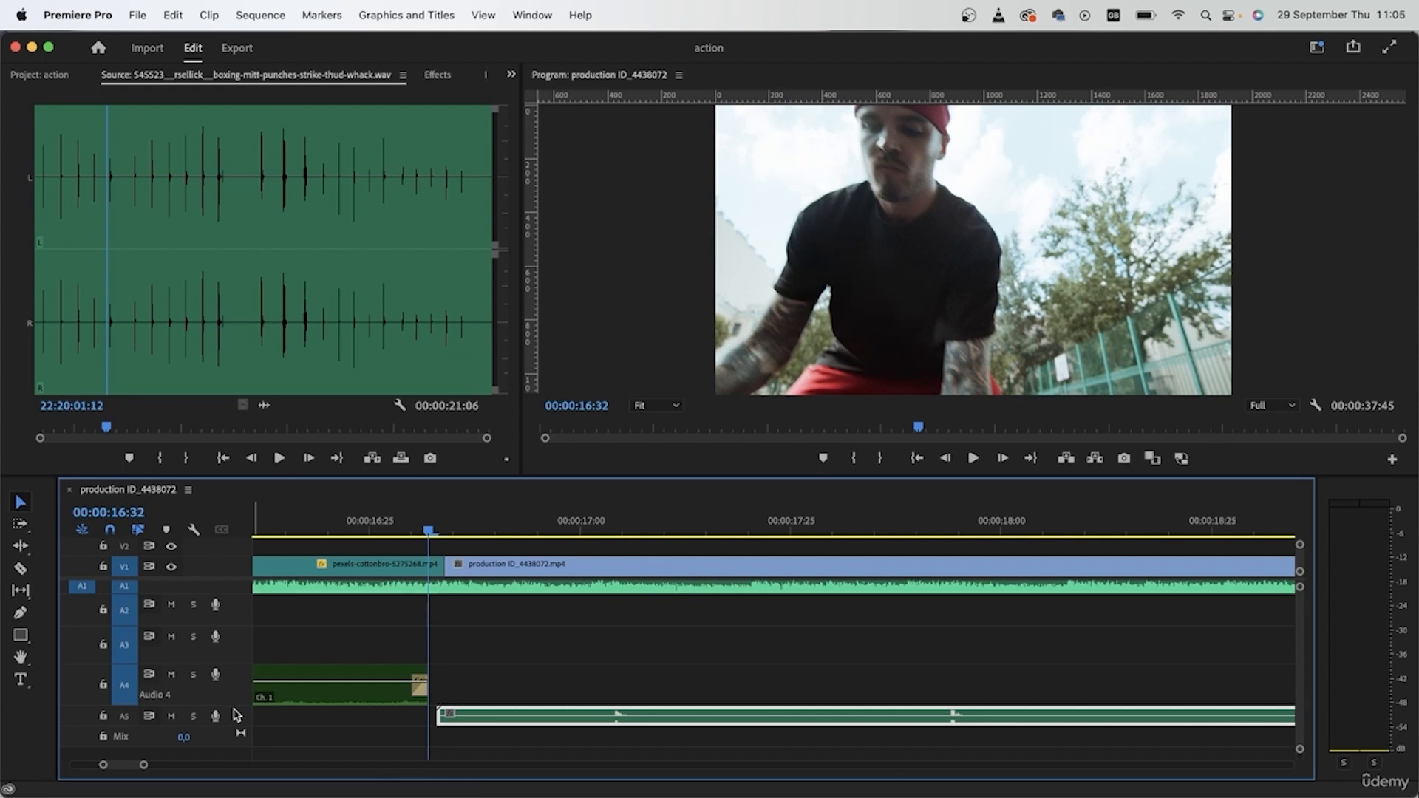
Step: Enlarge the A5 track to show the punch waveform and put the playhead on the boxing clip's first frame at 00:00:16:34
drag(238, 704, 235, 752)
scroll(636, 646, down, 1)
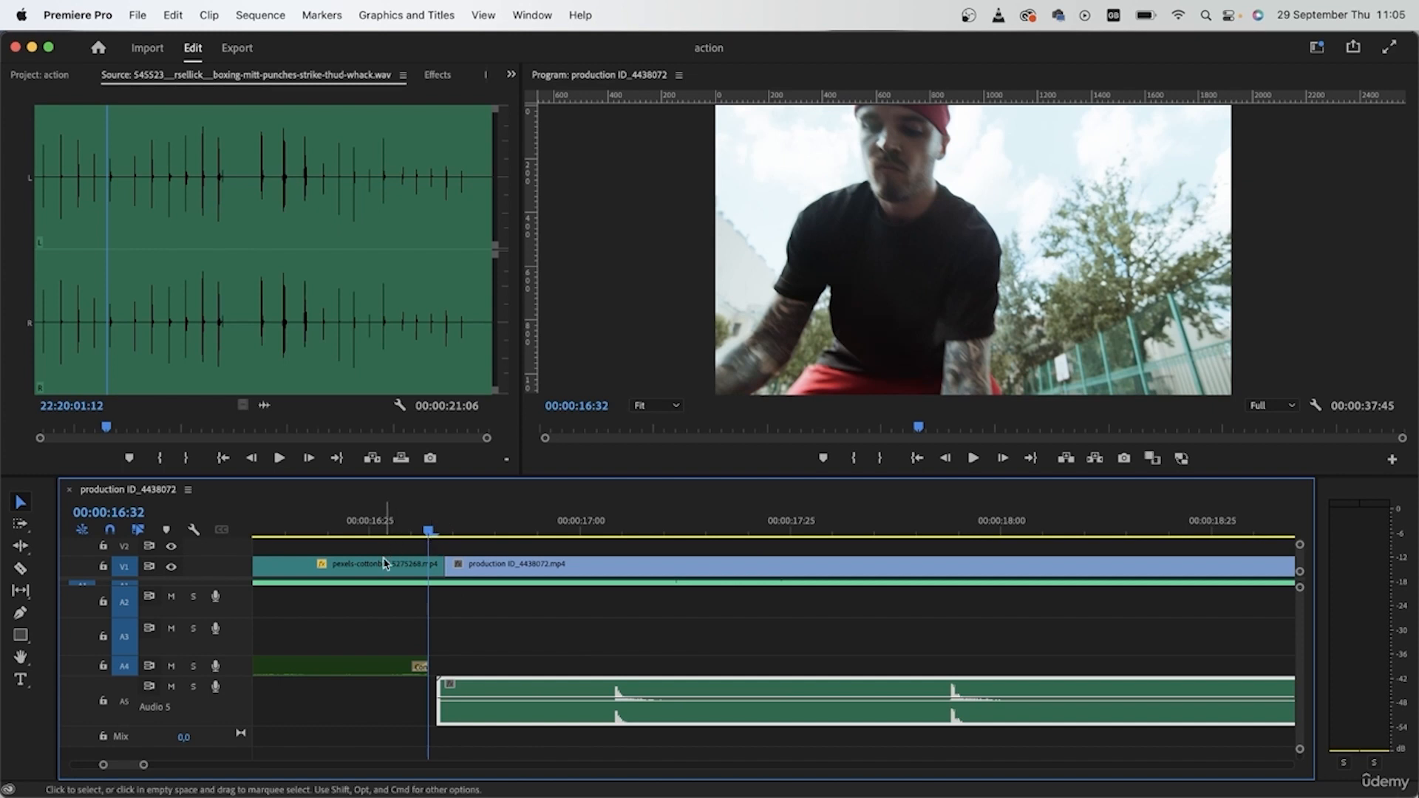
drag(429, 531, 445, 531)
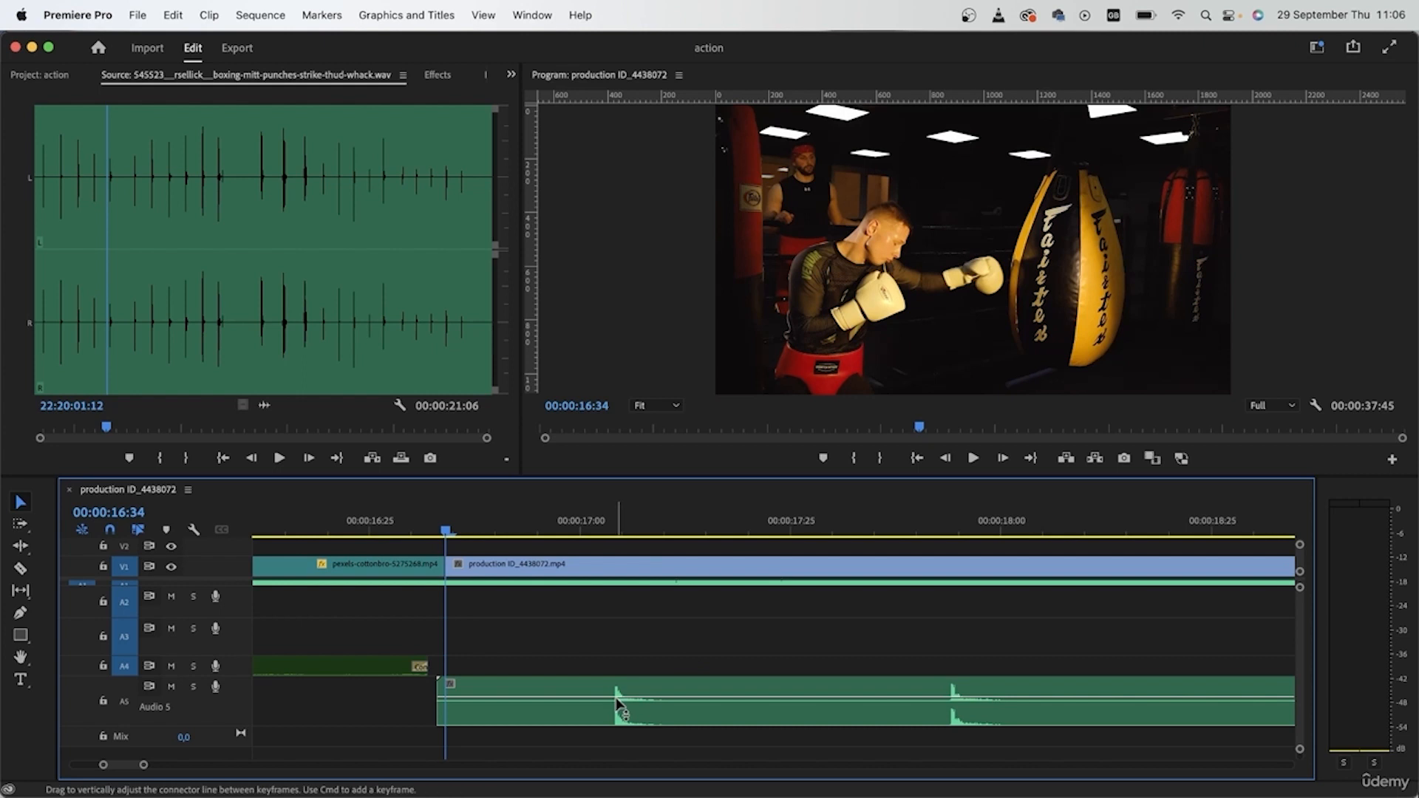
Step: Mute the music track A1 and reduce its height to make room for the effect tracks
click(470, 566)
scroll(774, 676, down, 5)
scroll(791, 642, up, 2)
scroll(791, 642, right, 2)
scroll(791, 642, up, 2)
scroll(791, 643, right, 1)
scroll(790, 642, right, 2)
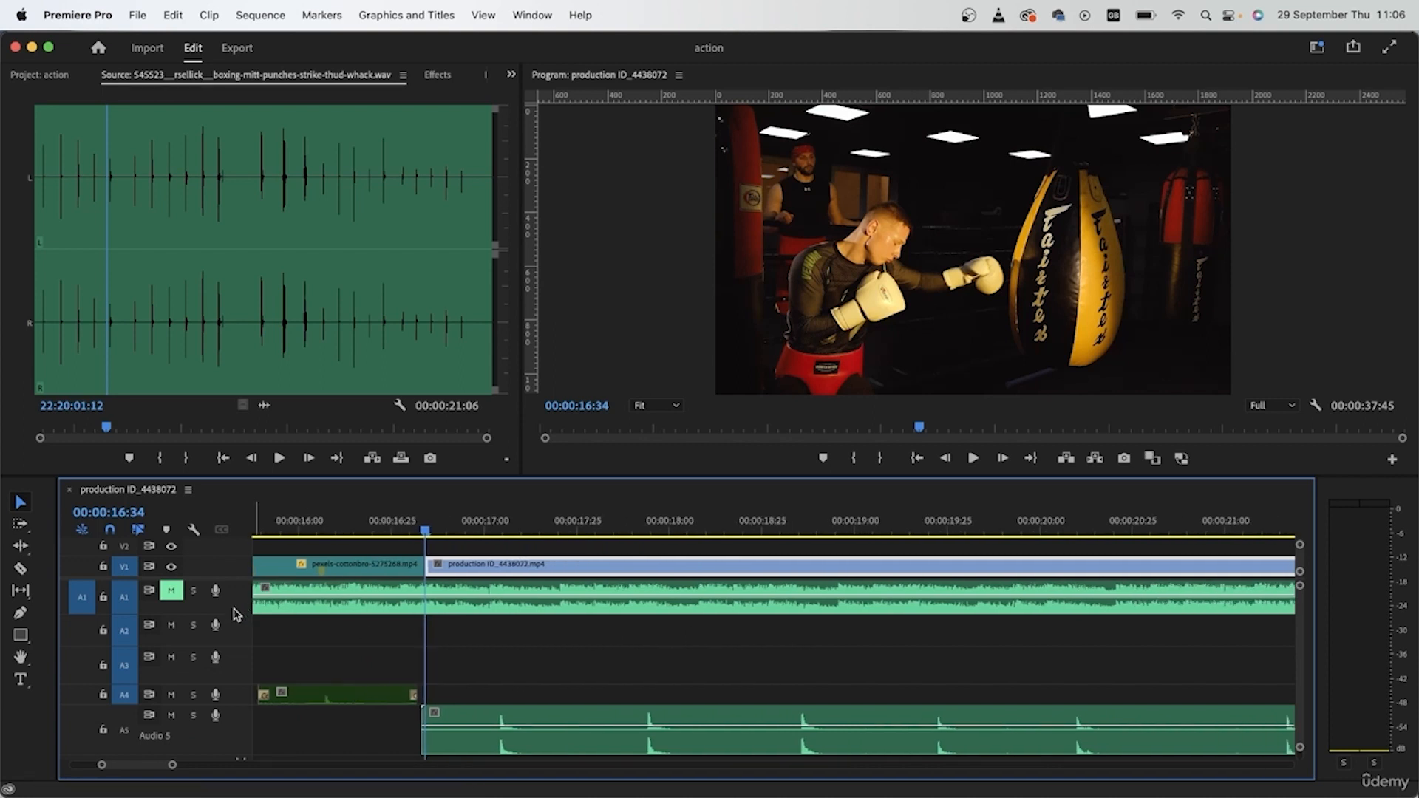
drag(240, 615, 240, 596)
Step: Change the label colour of the boxing punches sound on A5 to yellow
click(599, 720)
right_click(648, 728)
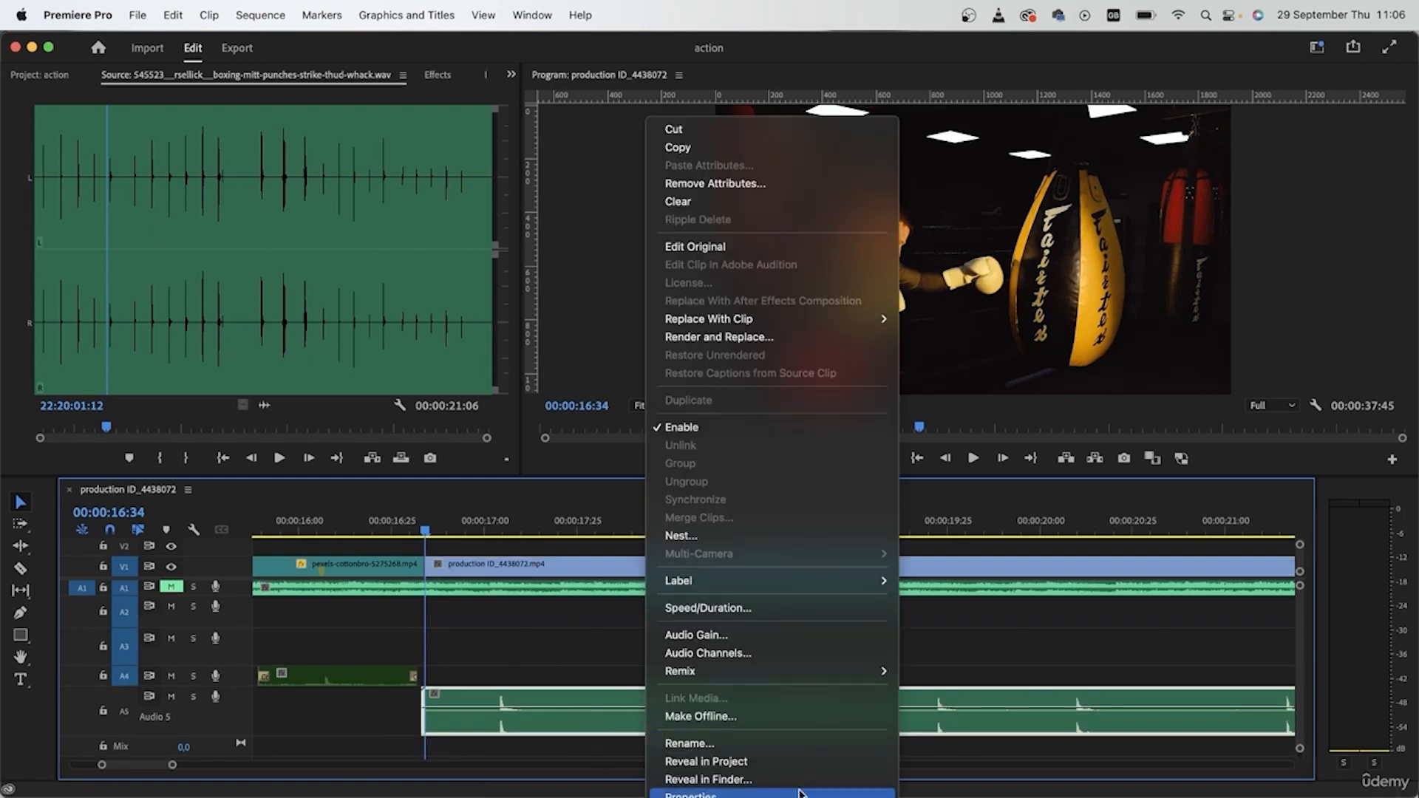
mouse_move(776, 581)
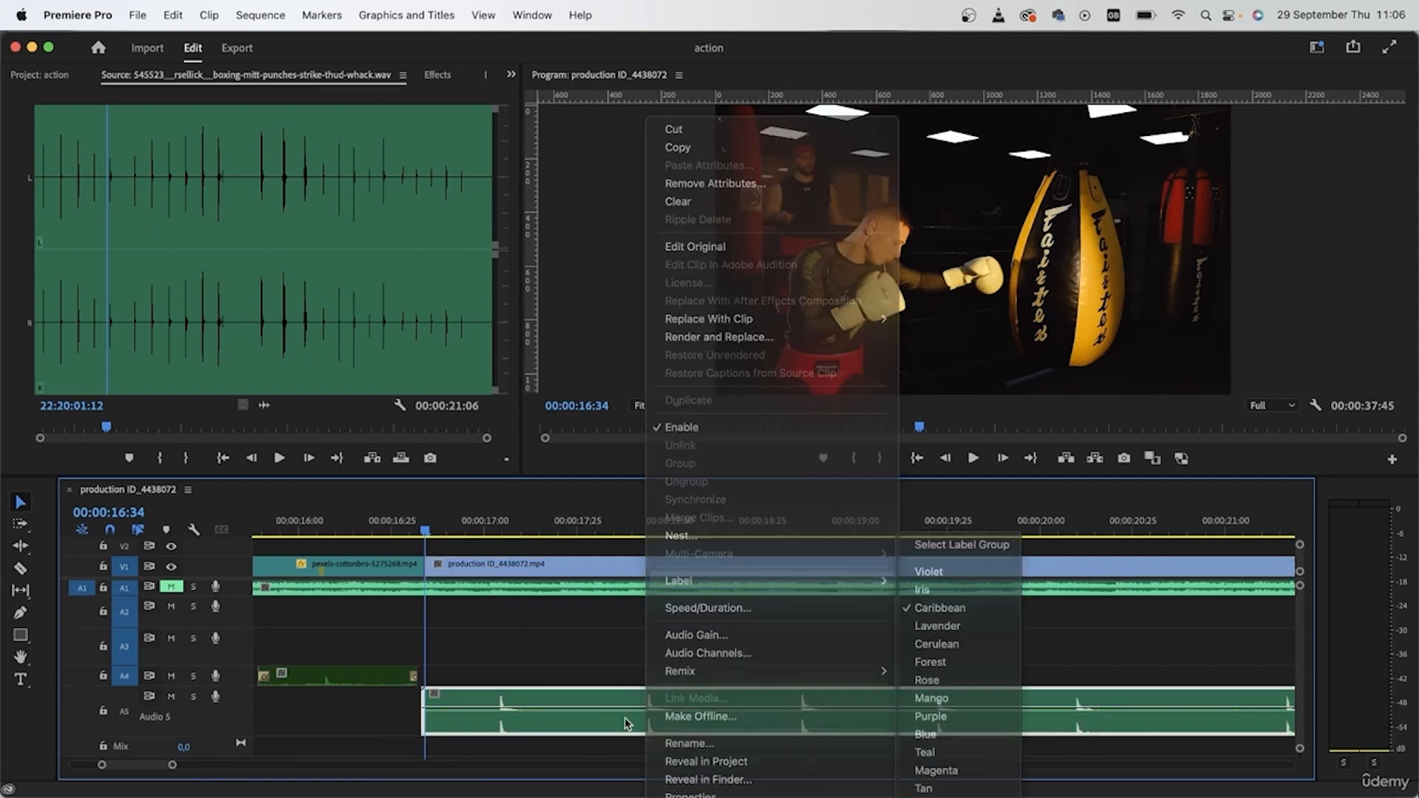
click(924, 788)
Step: Add markers to the boxing clip production ID_4438072.mp4 at each punch, including one at 00:00:18:06, through to its end
click(485, 575)
drag(430, 528, 693, 547)
key(m)
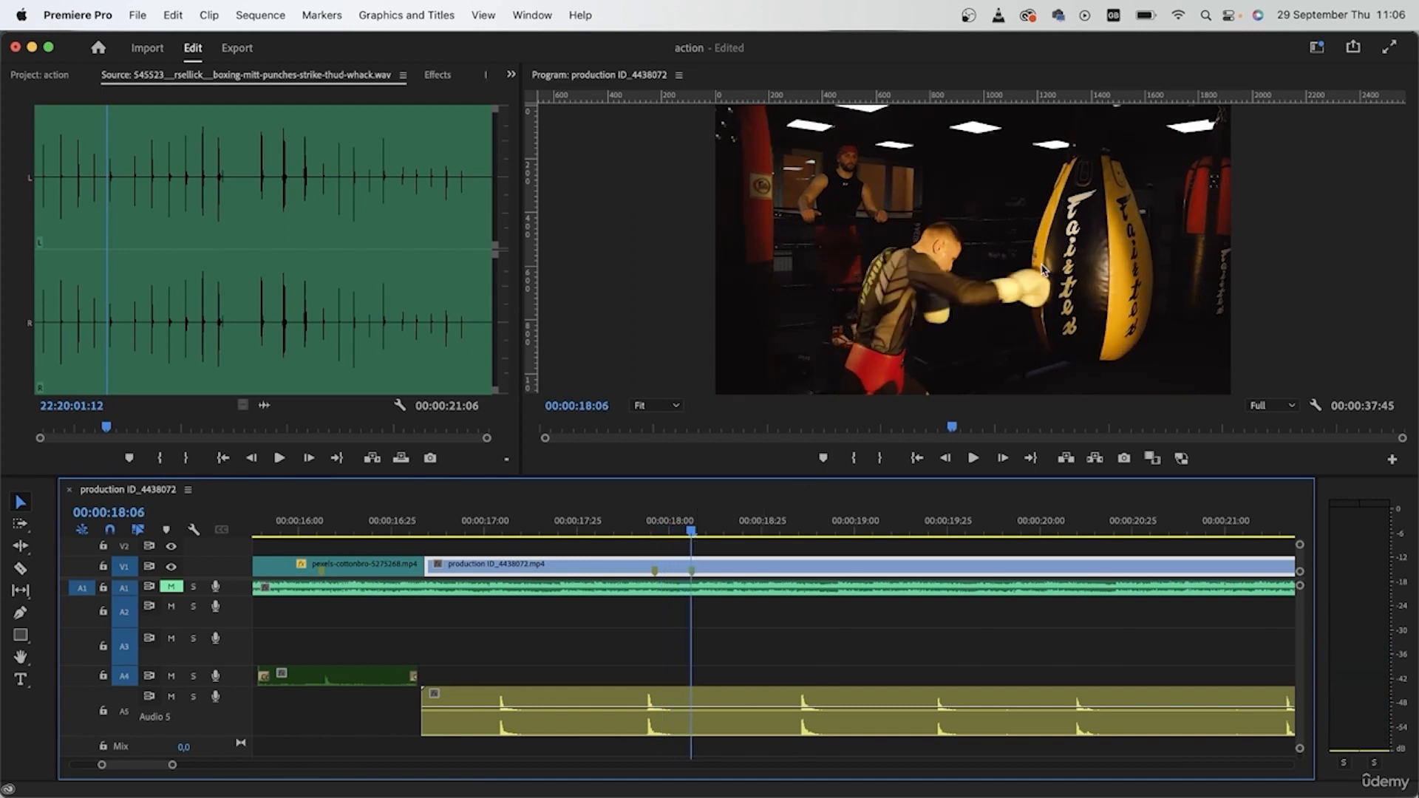
drag(690, 532, 862, 563)
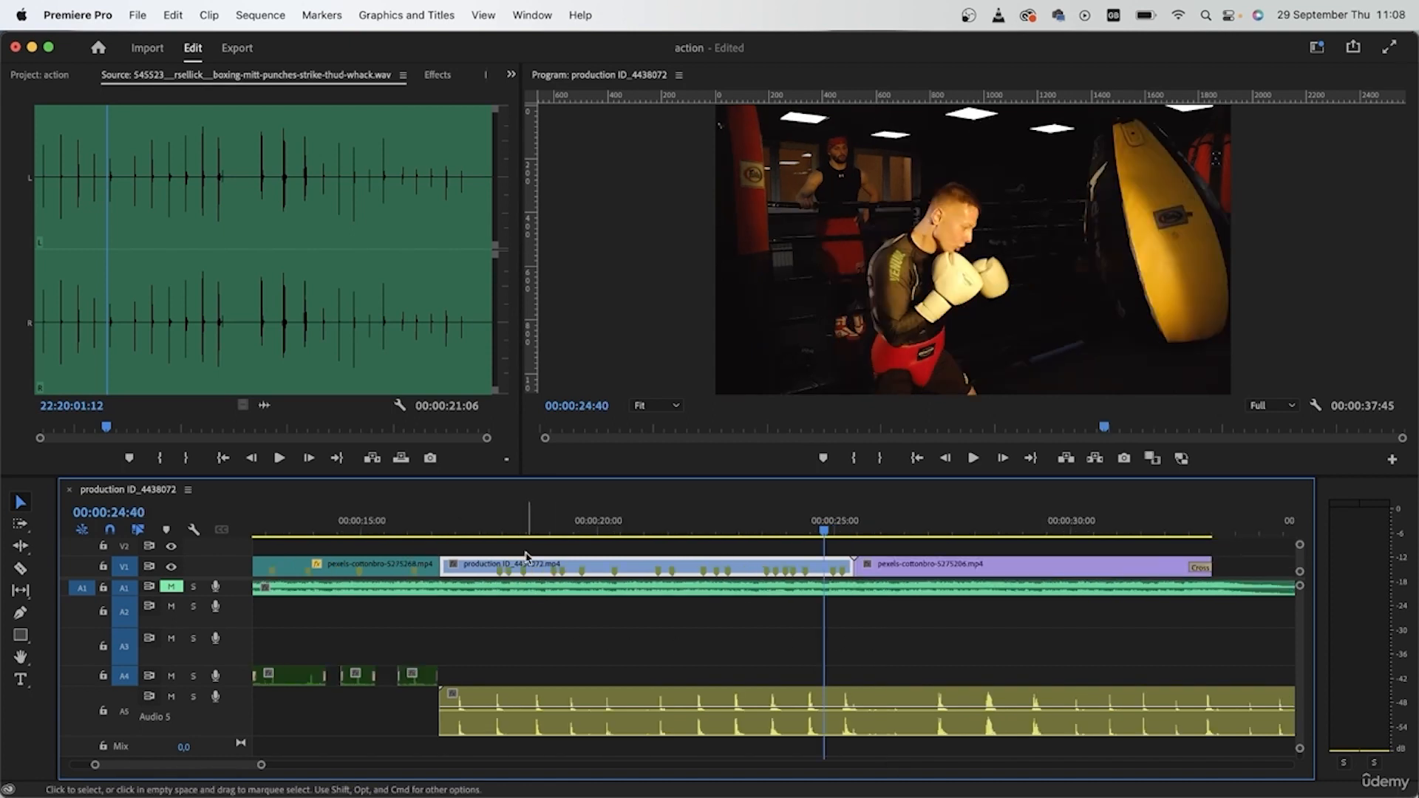
Step: Shift the A5 sound so its first punch lines up with the boxing clip's first marker at 00:00:17:45, and play it
click(500, 521)
drag(502, 516, 483, 518)
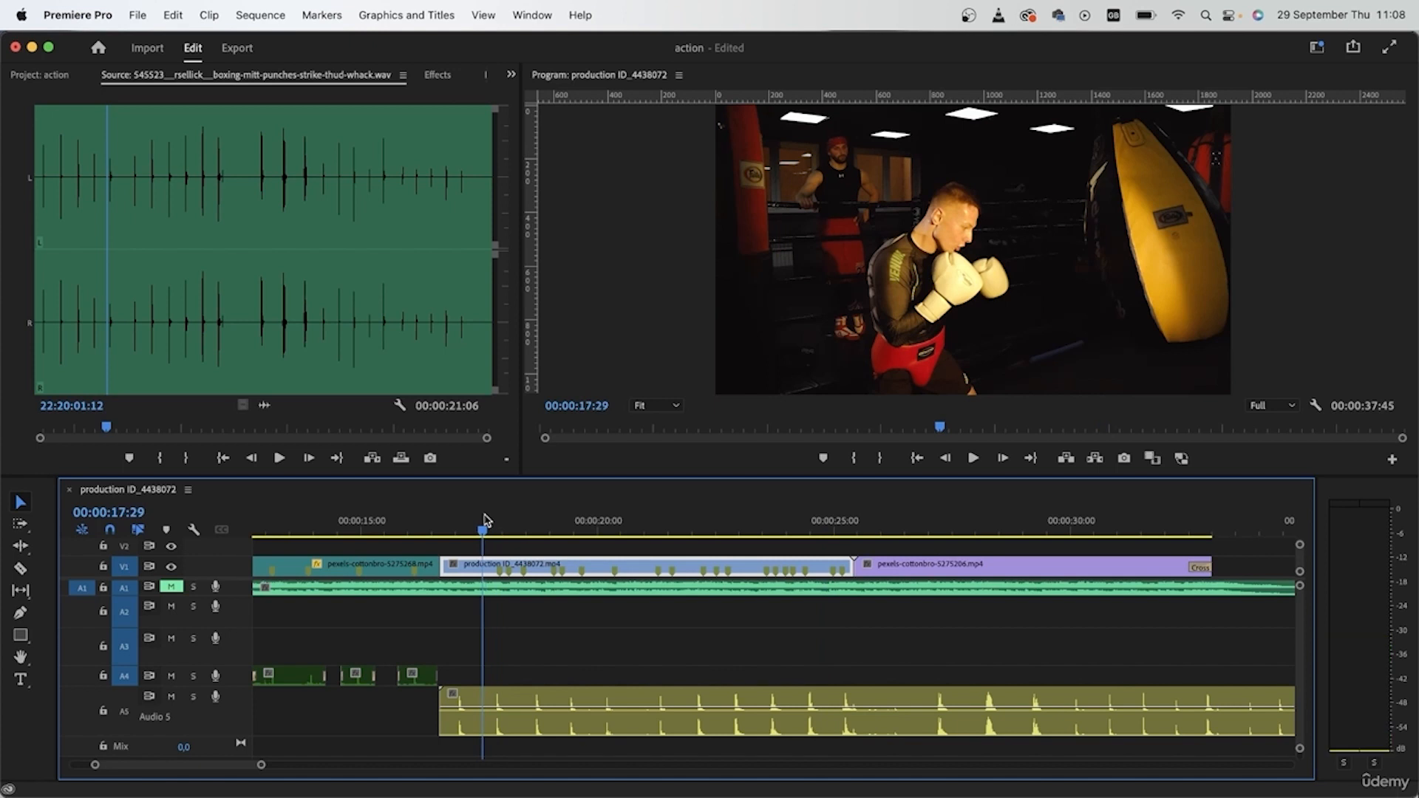
scroll(458, 708, up, 3)
click(470, 715)
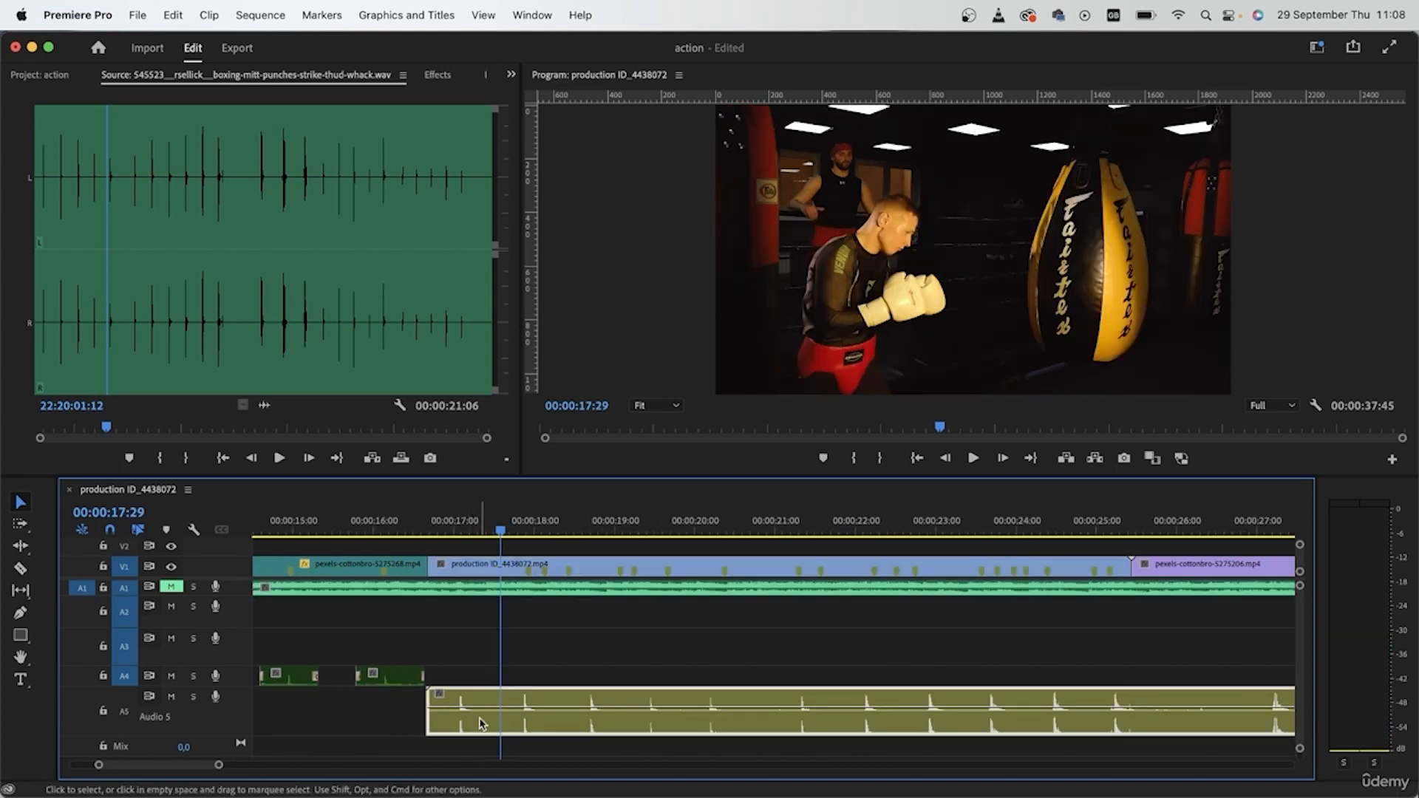
drag(502, 530, 529, 539)
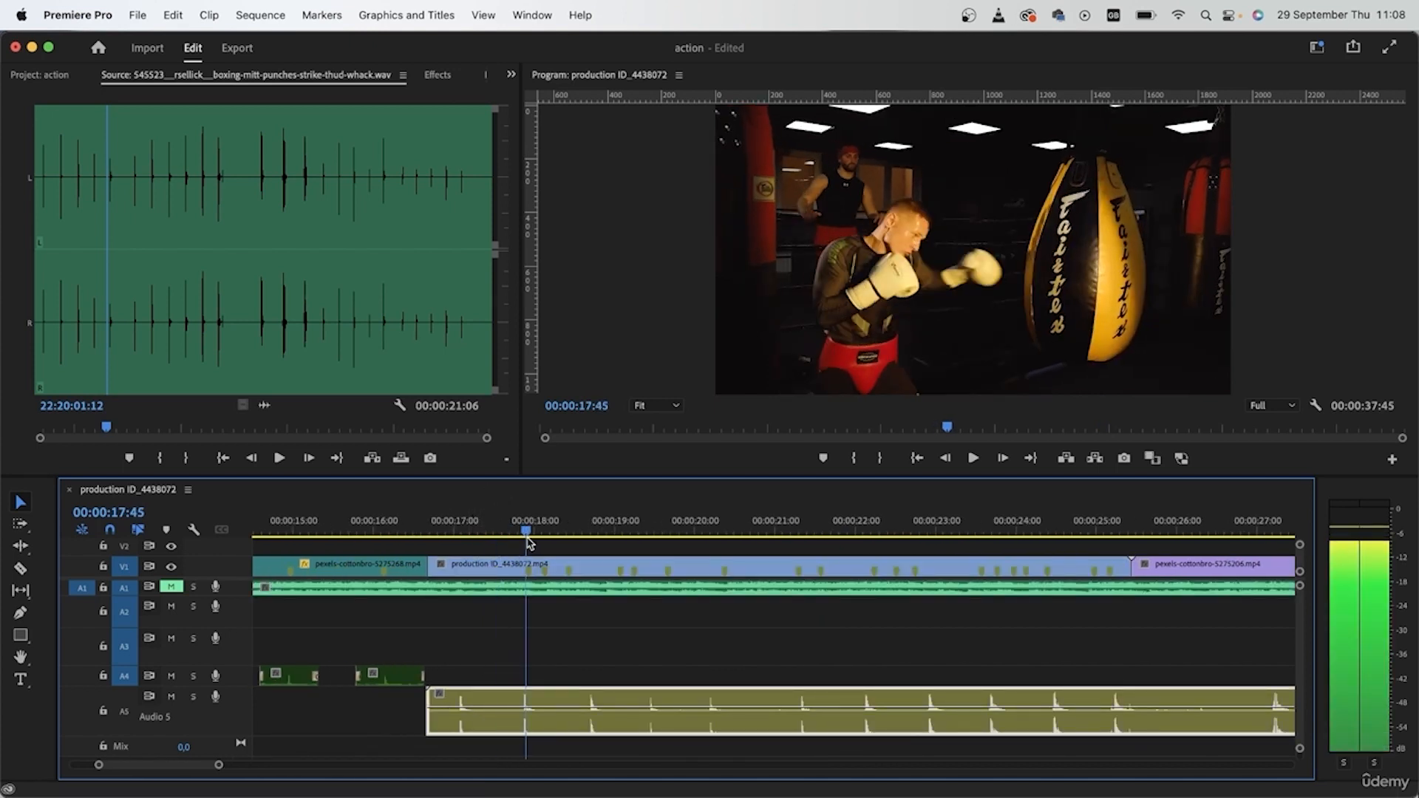
drag(475, 723, 550, 725)
scroll(532, 722, up, 5)
scroll(532, 725, up, 1)
key(space)
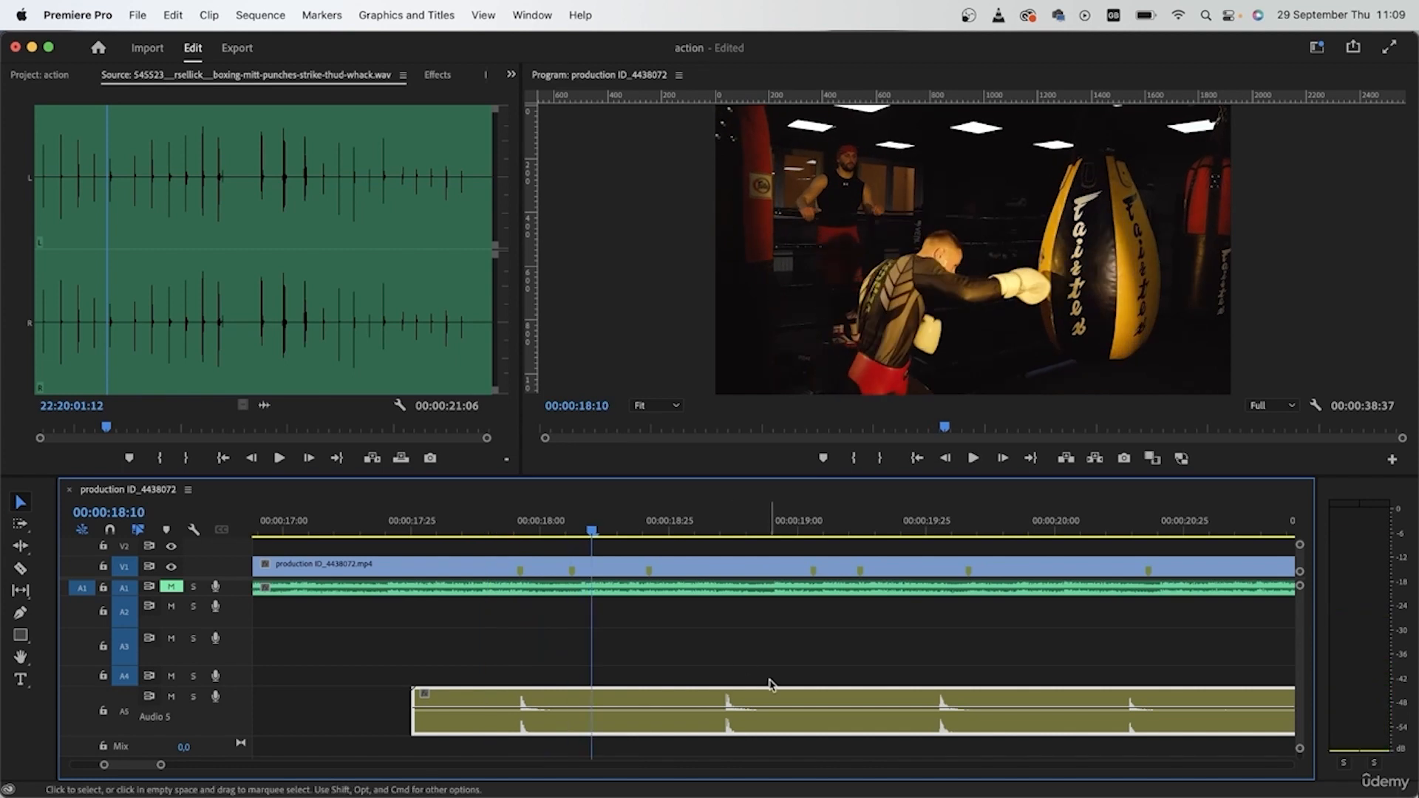
Step: Cut out the quiet stretch after the first A5 punch and align the second punch with the marker at 00:00:18:06
key(c)
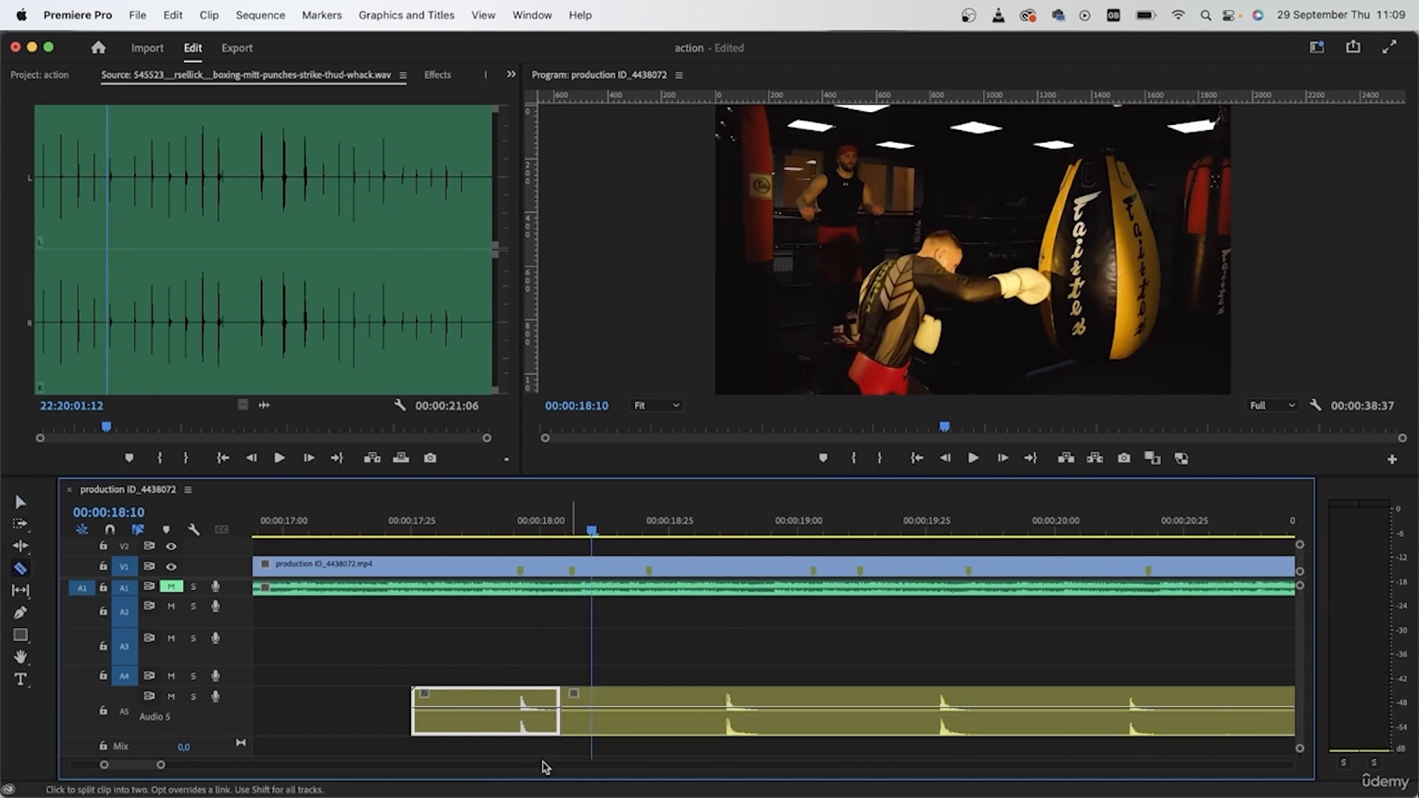
click(596, 723)
click(702, 719)
click(21, 502)
click(638, 723)
key(Delete)
drag(801, 732, 657, 730)
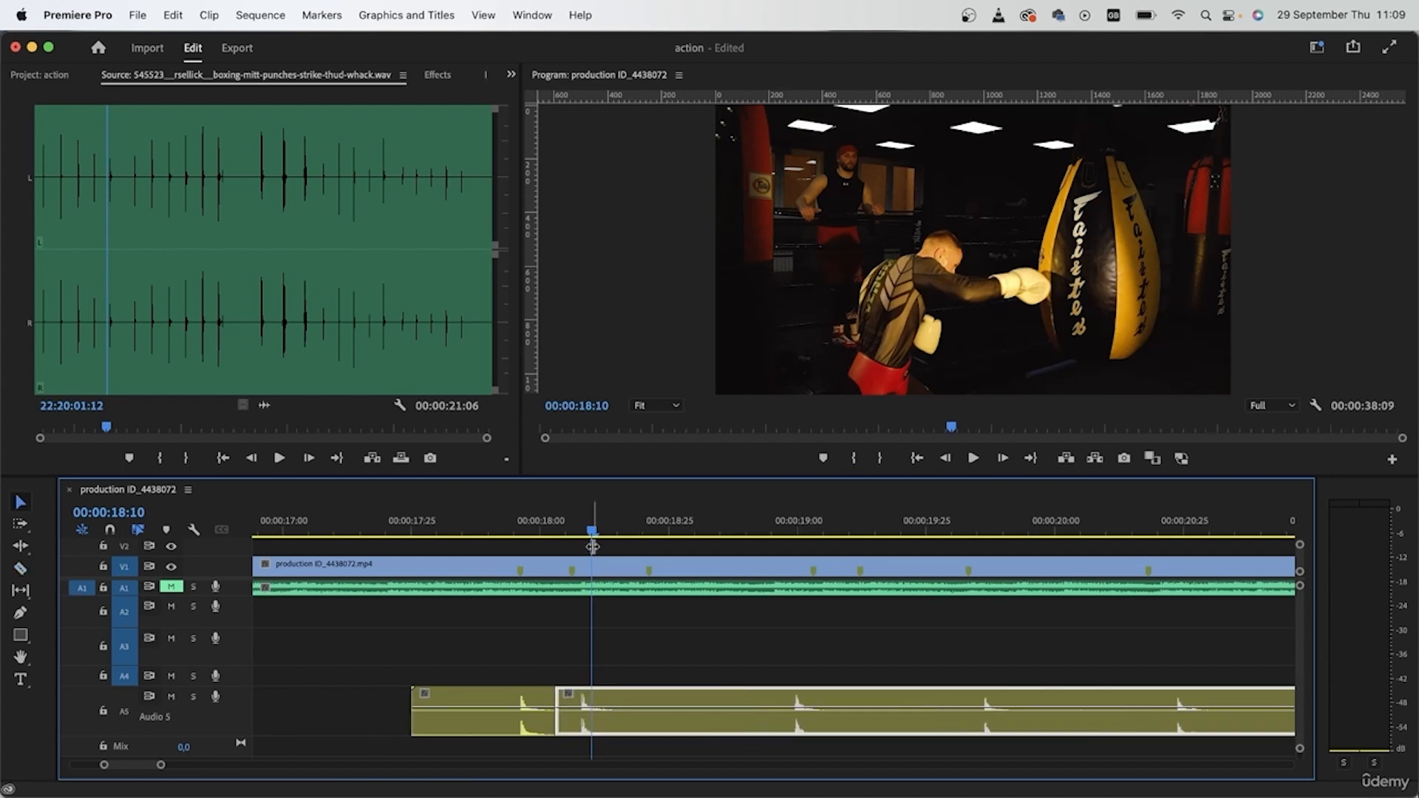
drag(592, 546, 571, 546)
click(570, 715)
drag(617, 717, 607, 717)
Step: Remove the excess sound after the second A5 punch and align the third punch with the marker at 00:00:18:21
click(769, 717)
click(612, 716)
click(646, 717)
key(Delete)
drag(571, 531, 648, 532)
drag(844, 720, 706, 720)
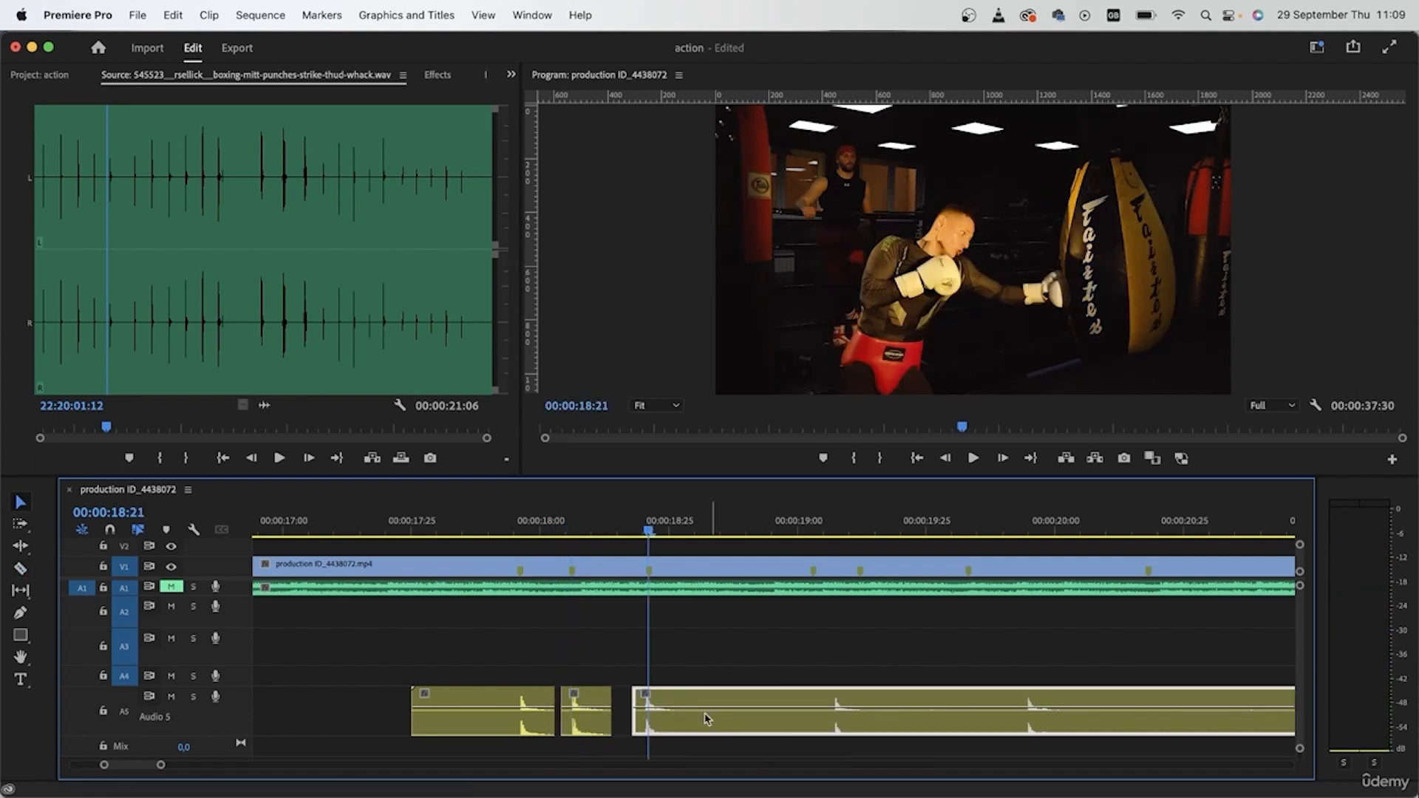
Step: Play the sequence from just before the first boxing marker to check the sync of the first three punches
click(444, 522)
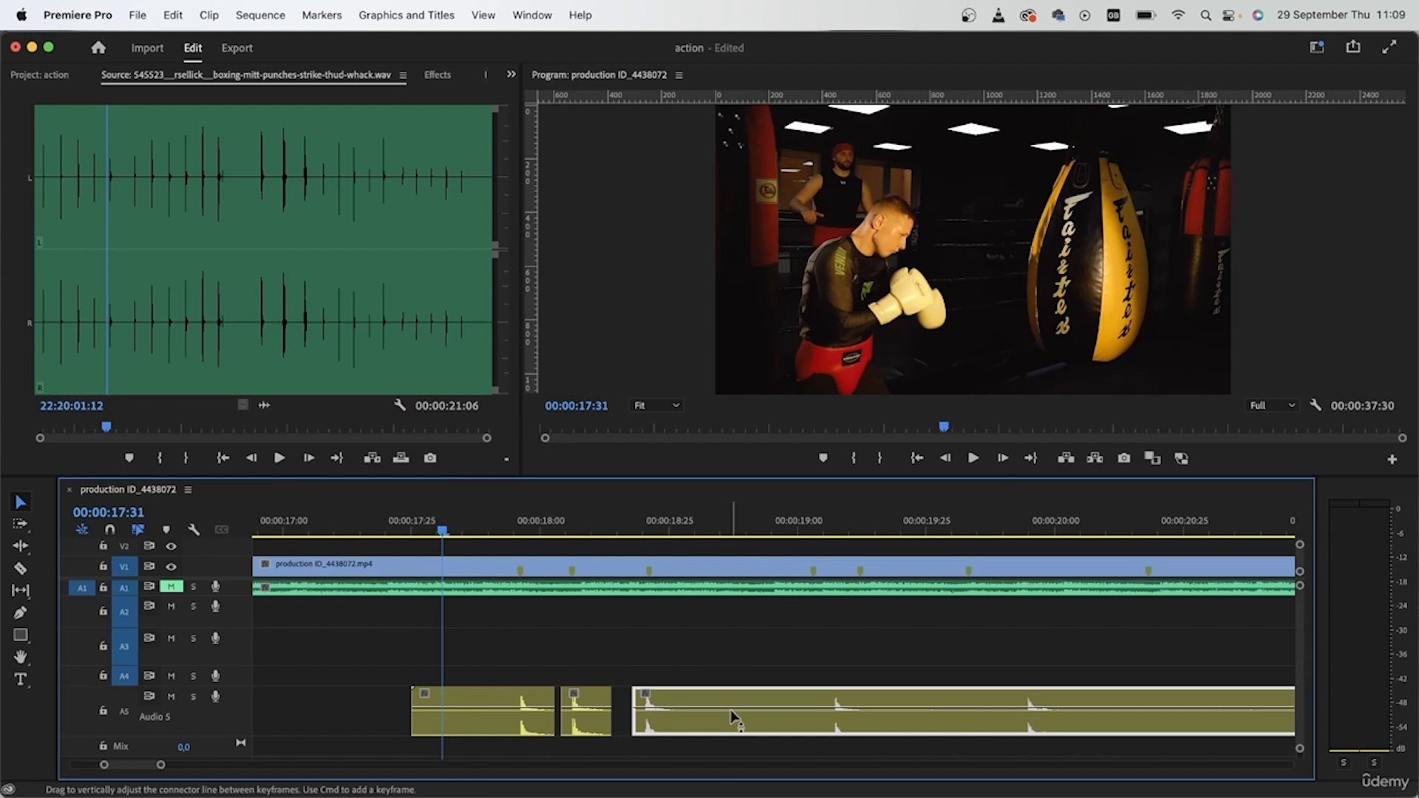
click(468, 522)
key(space)
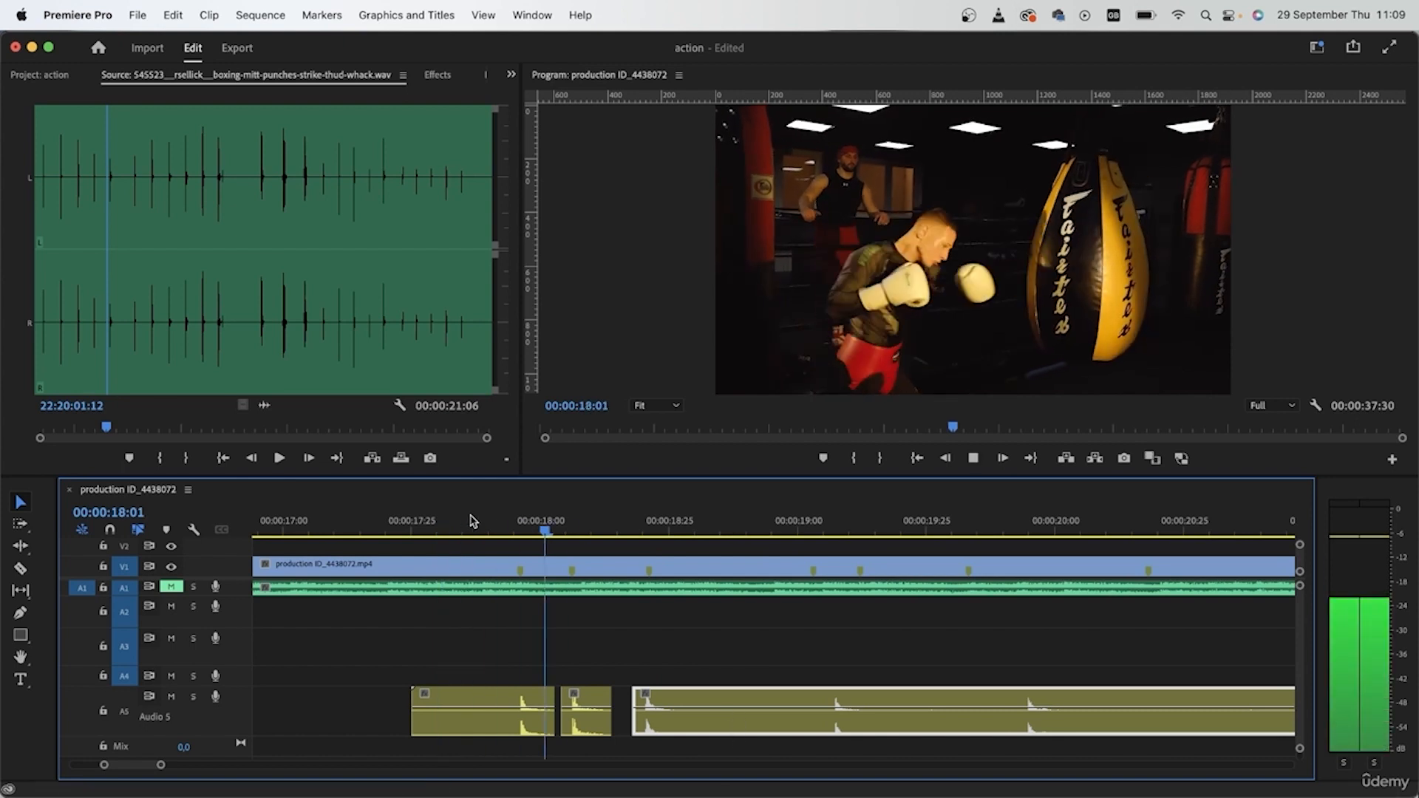
key(space)
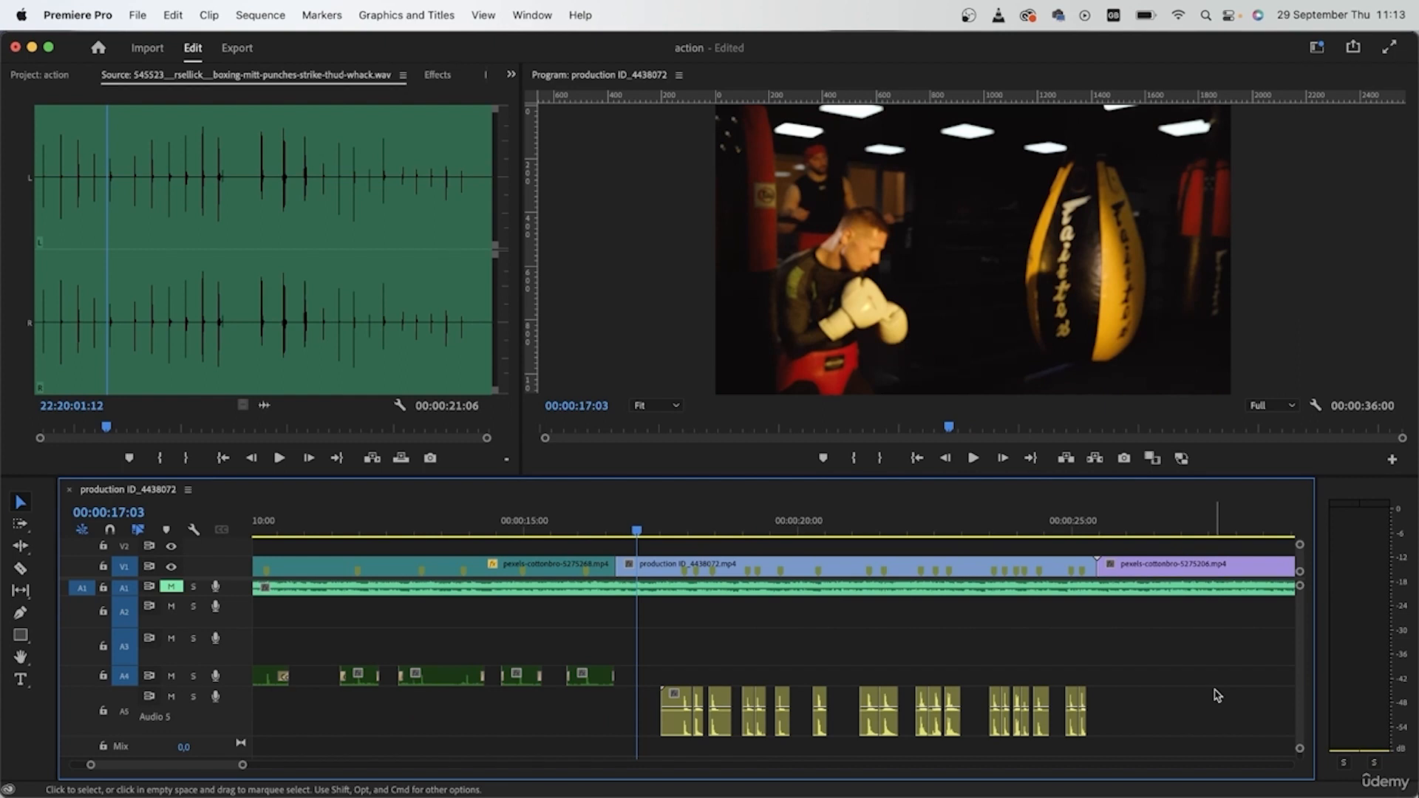
Step: Play the boxing section from 00:00:17:03 past its end and inspect the trimmed punch sounds on A5
key(space)
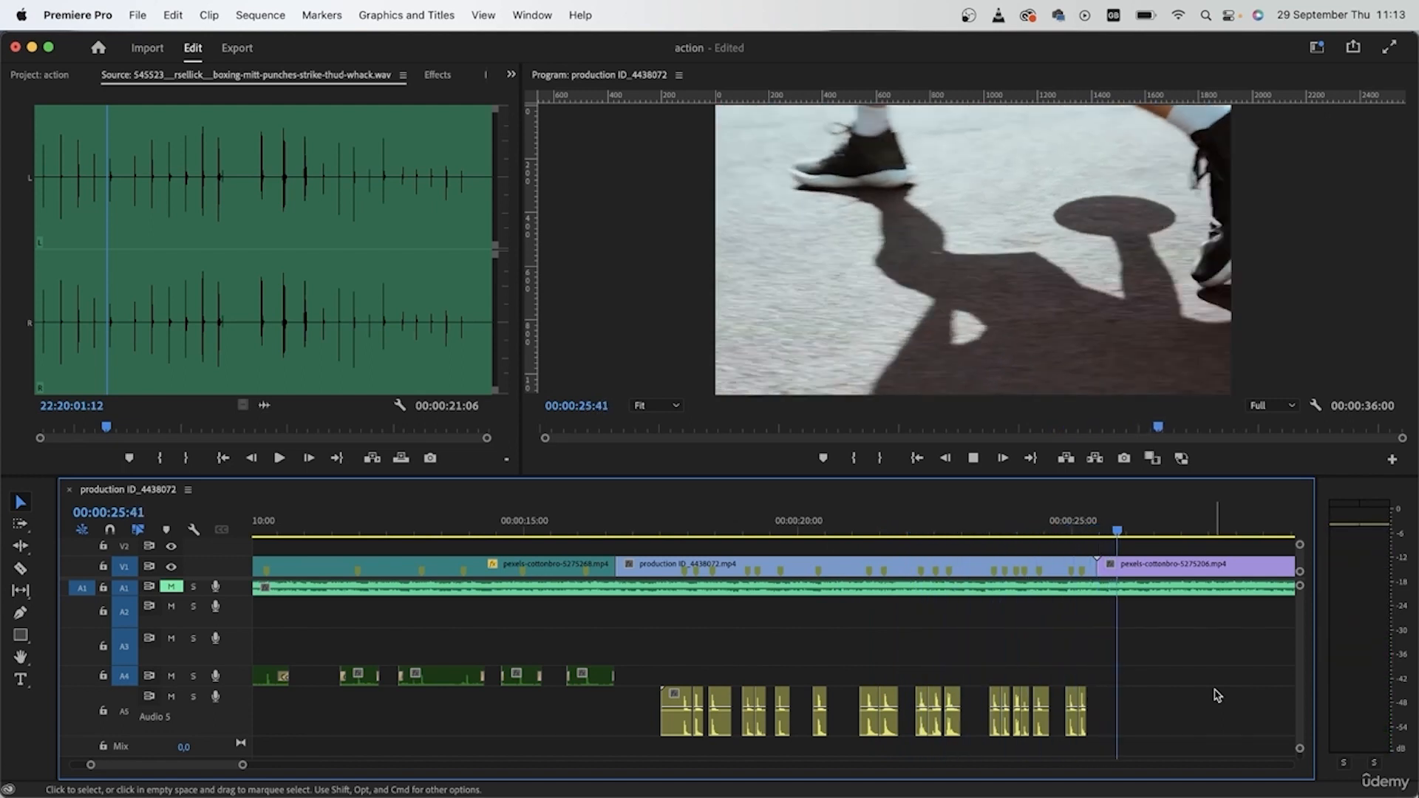
key(space)
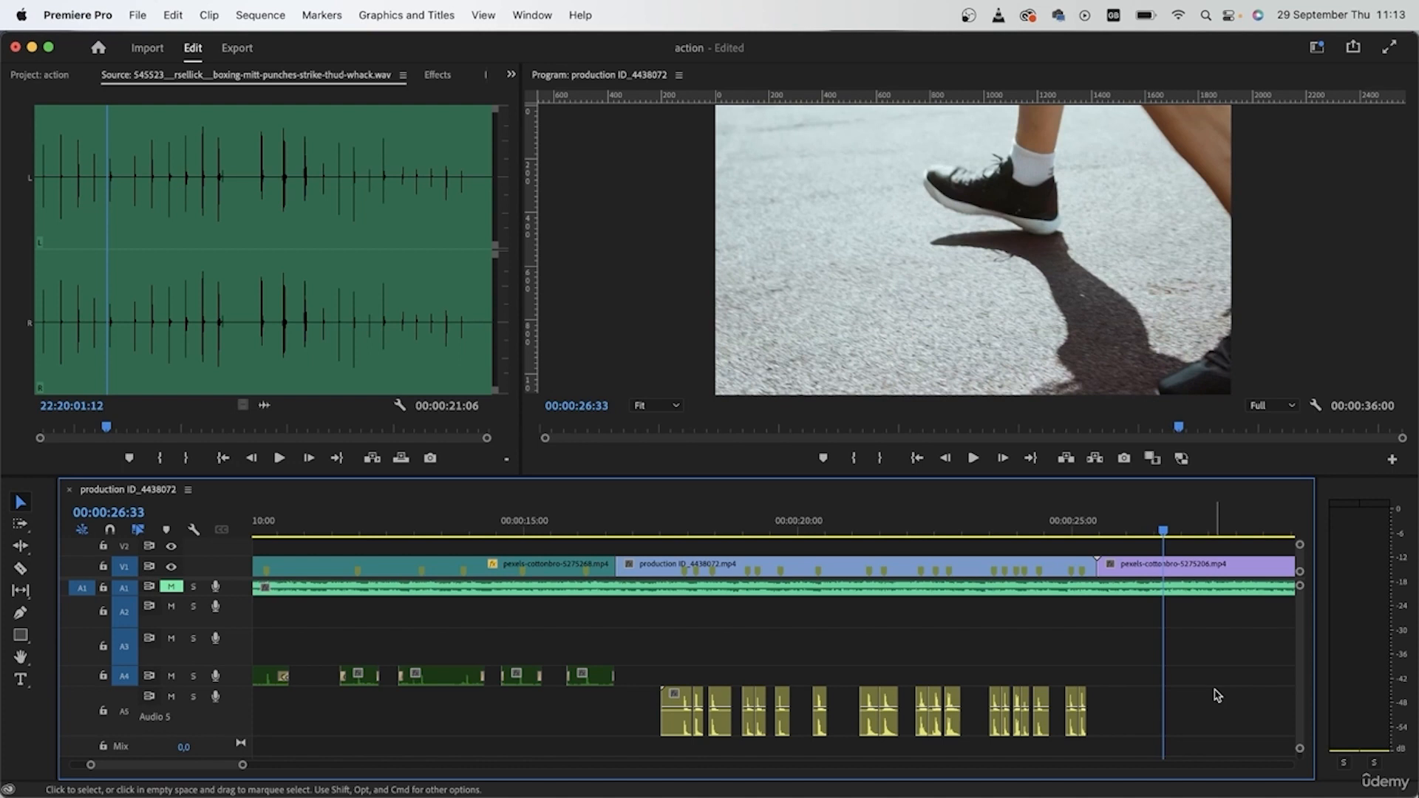
click(641, 705)
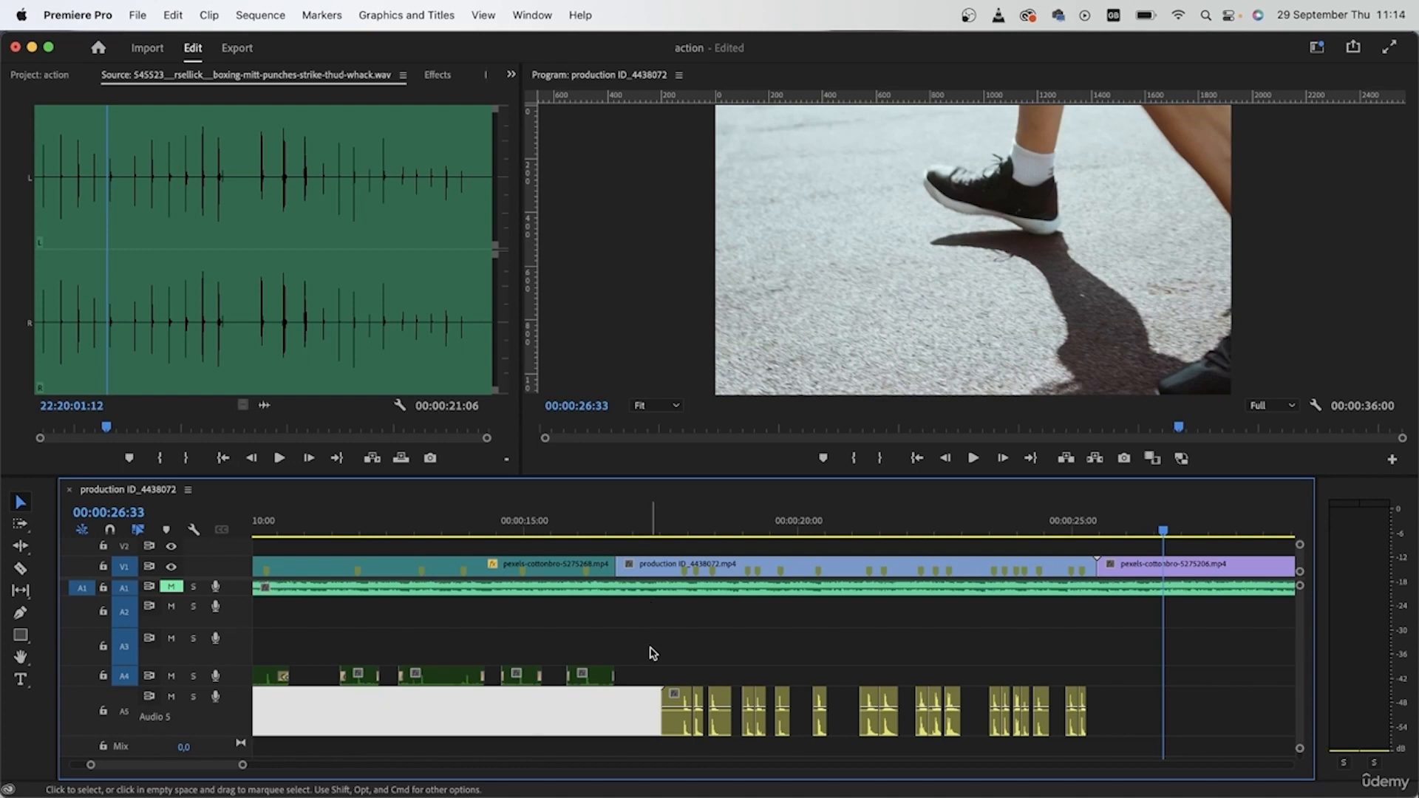
click(650, 653)
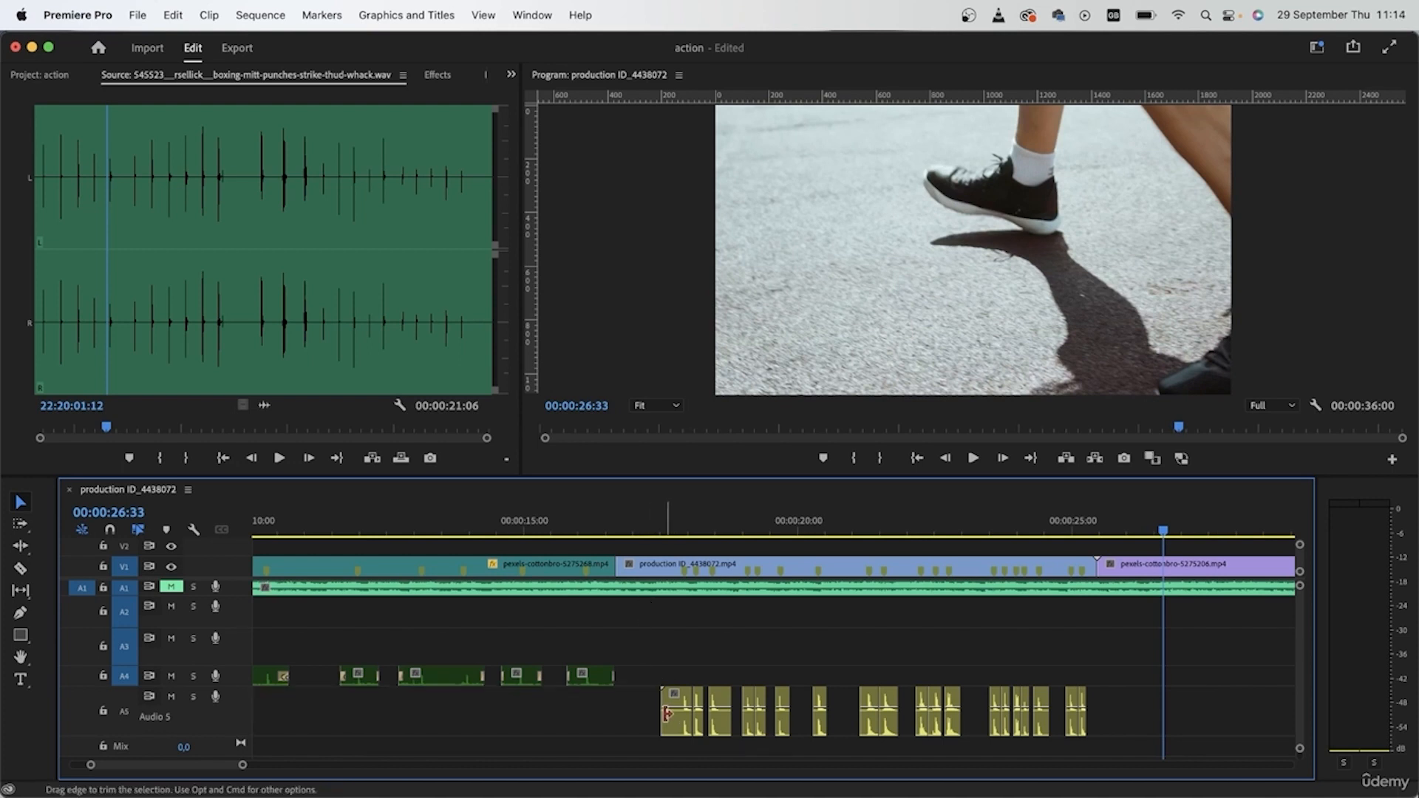
scroll(744, 731, up, 5)
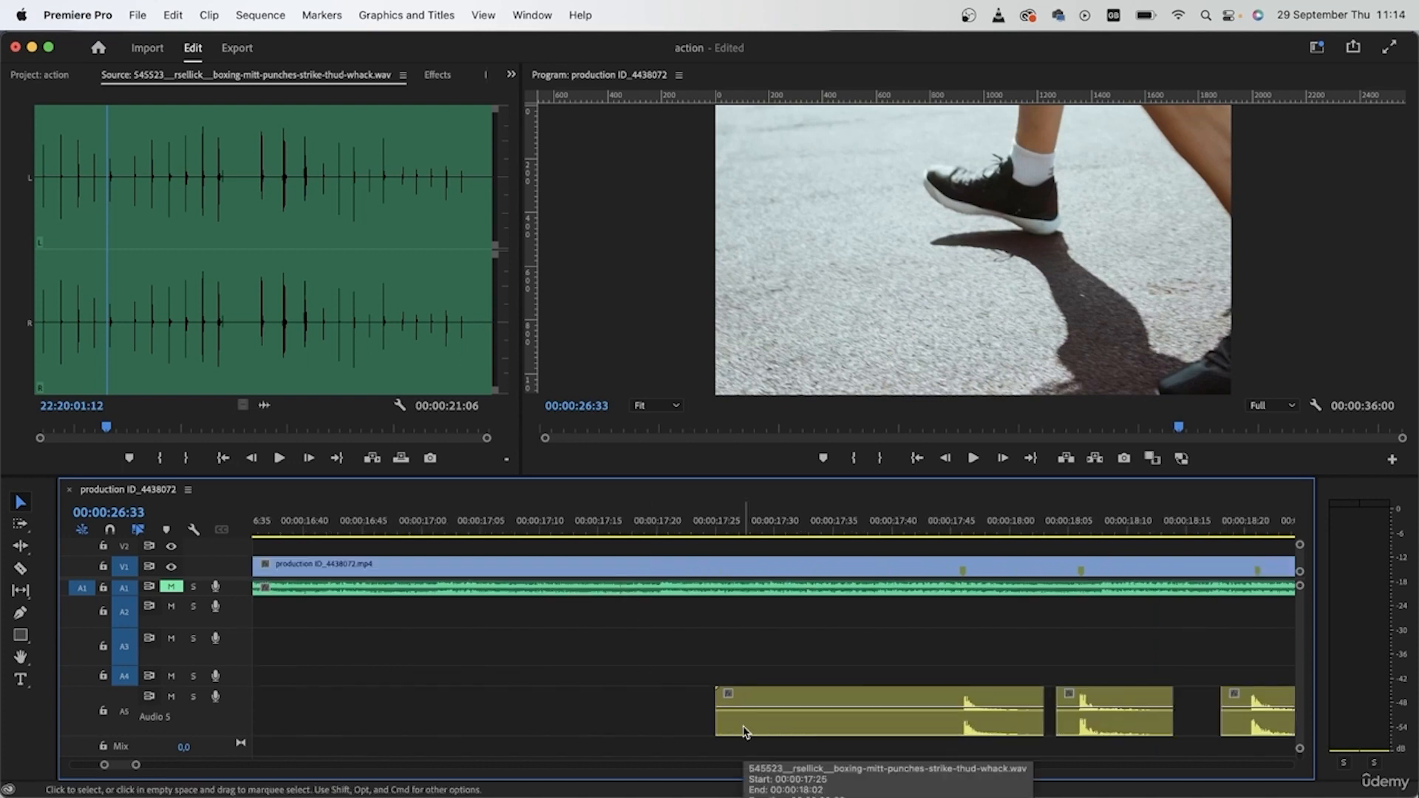
scroll(1128, 726, down, 5)
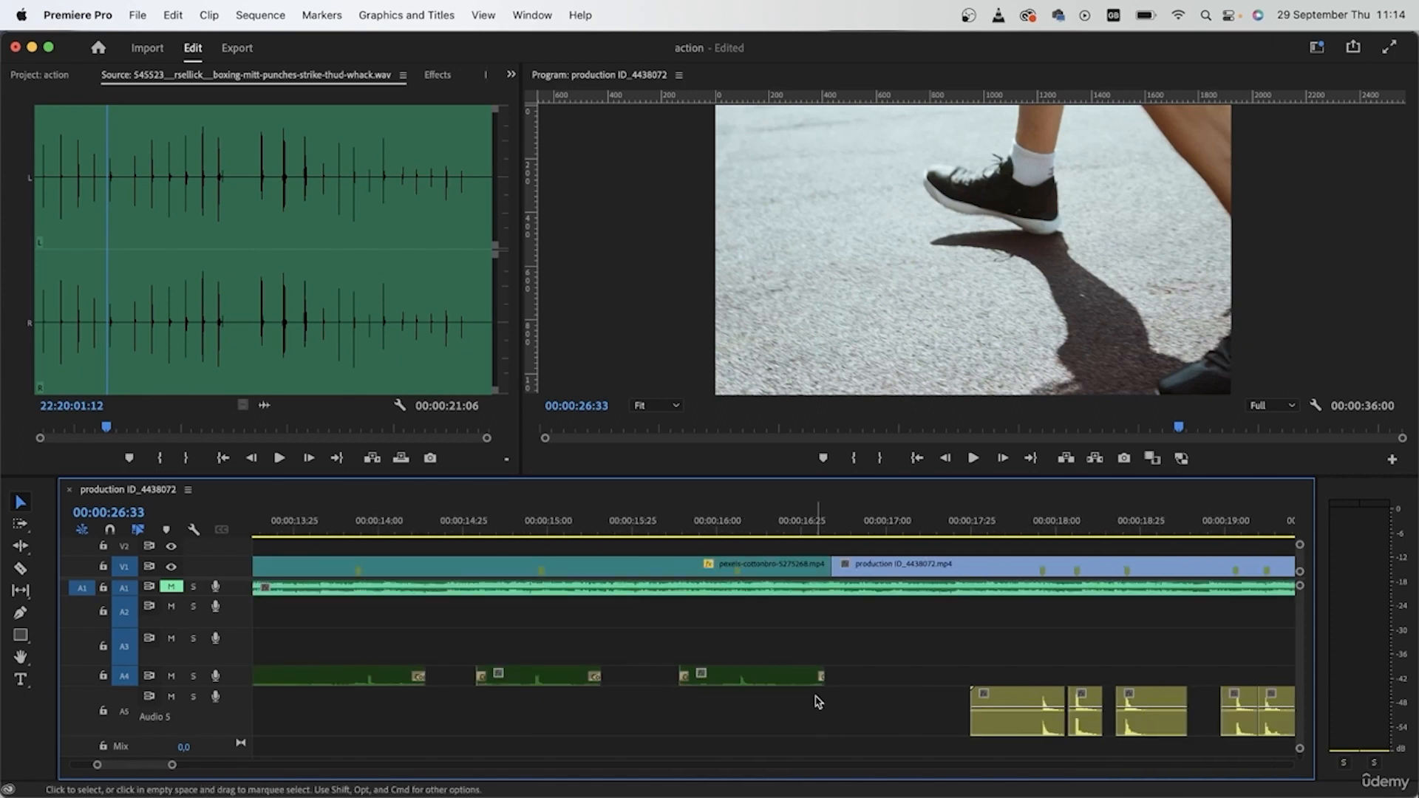
scroll(901, 587, down, 1)
scroll(899, 686, down, 8)
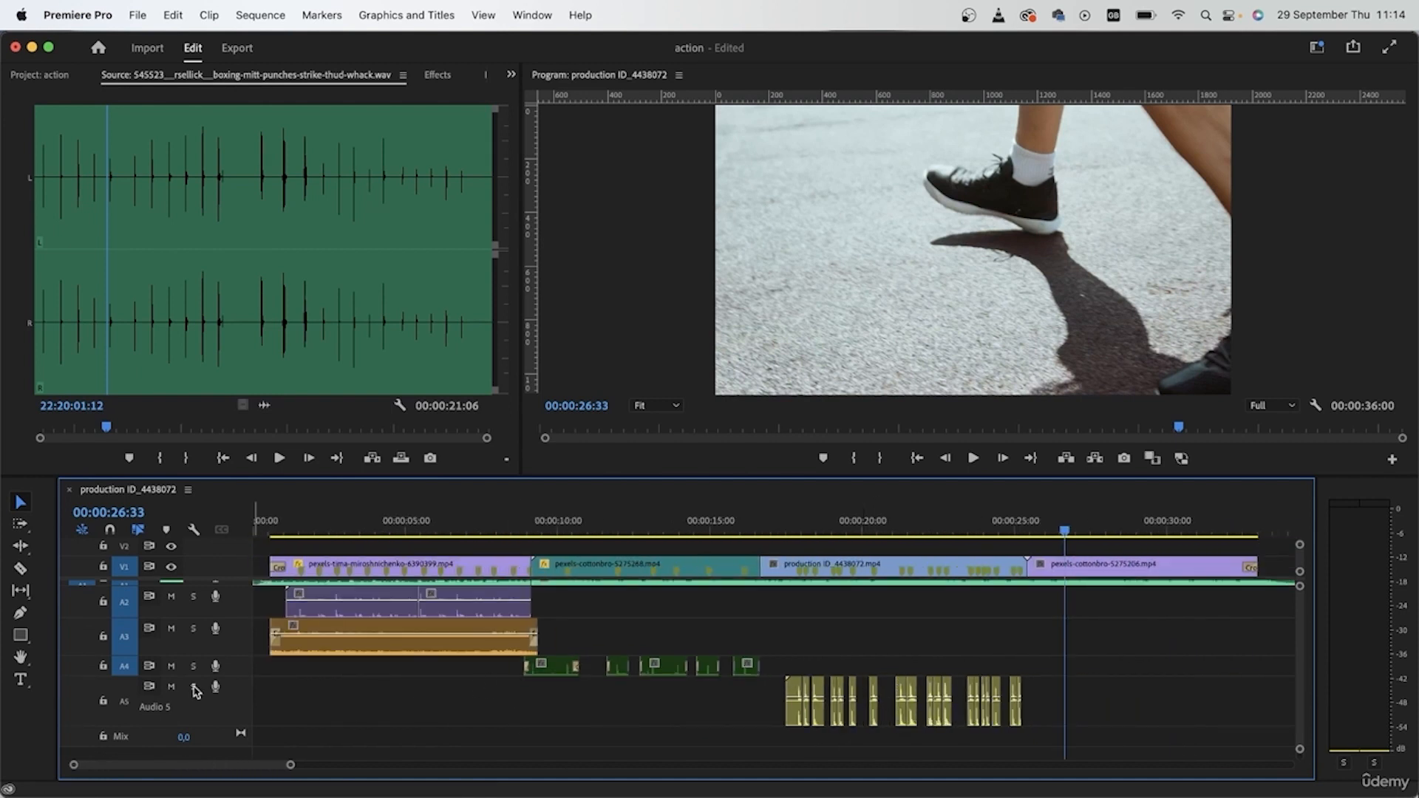
Step: Reduce the heights of the audio tracks so that A1 through A5 all fit in the timeline
click(124, 704)
drag(173, 724, 175, 706)
drag(126, 666, 125, 616)
drag(132, 580, 113, 549)
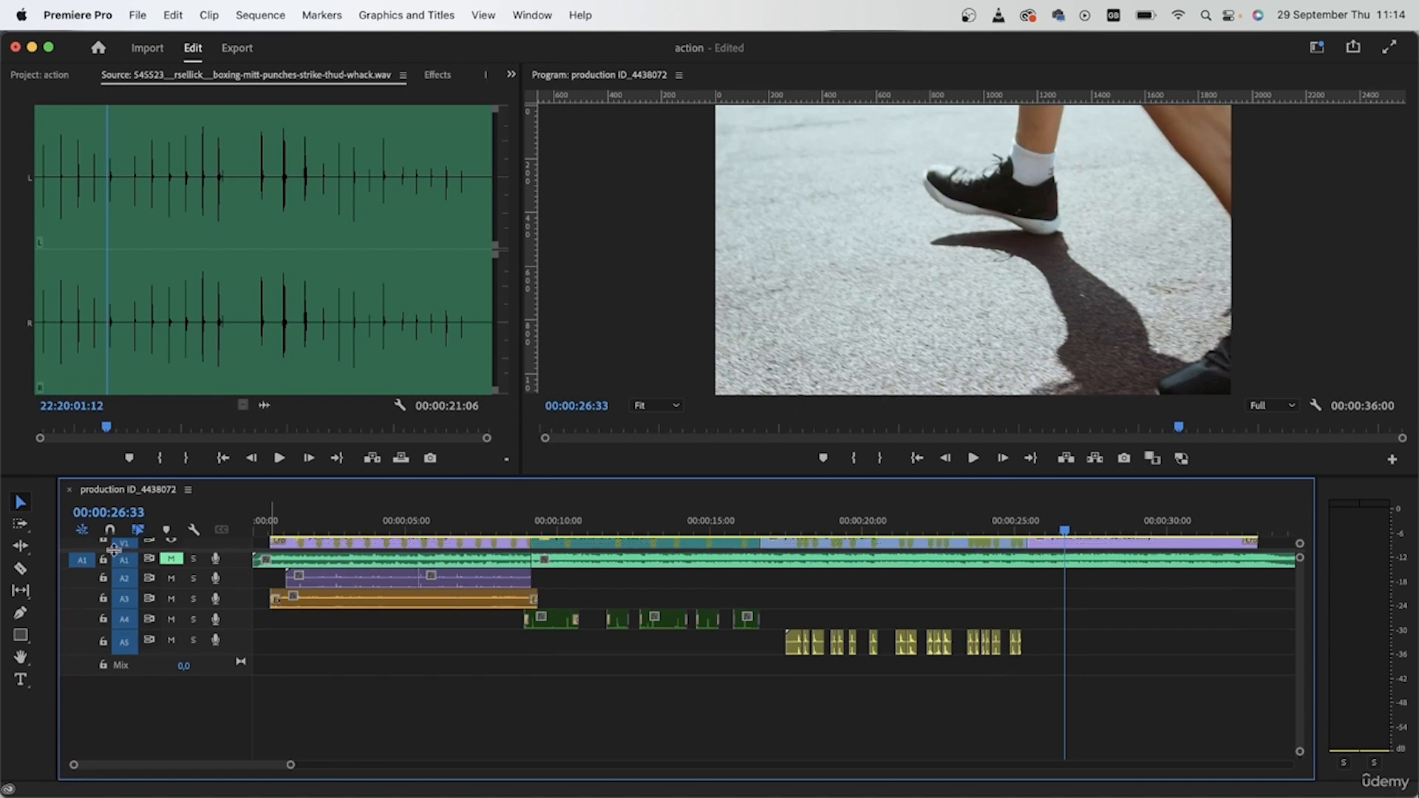
Step: Put the playhead at 00:00:17:09 and preview the source sound 260180__splicesound__workout-gym-training-boxing.wav
click(776, 518)
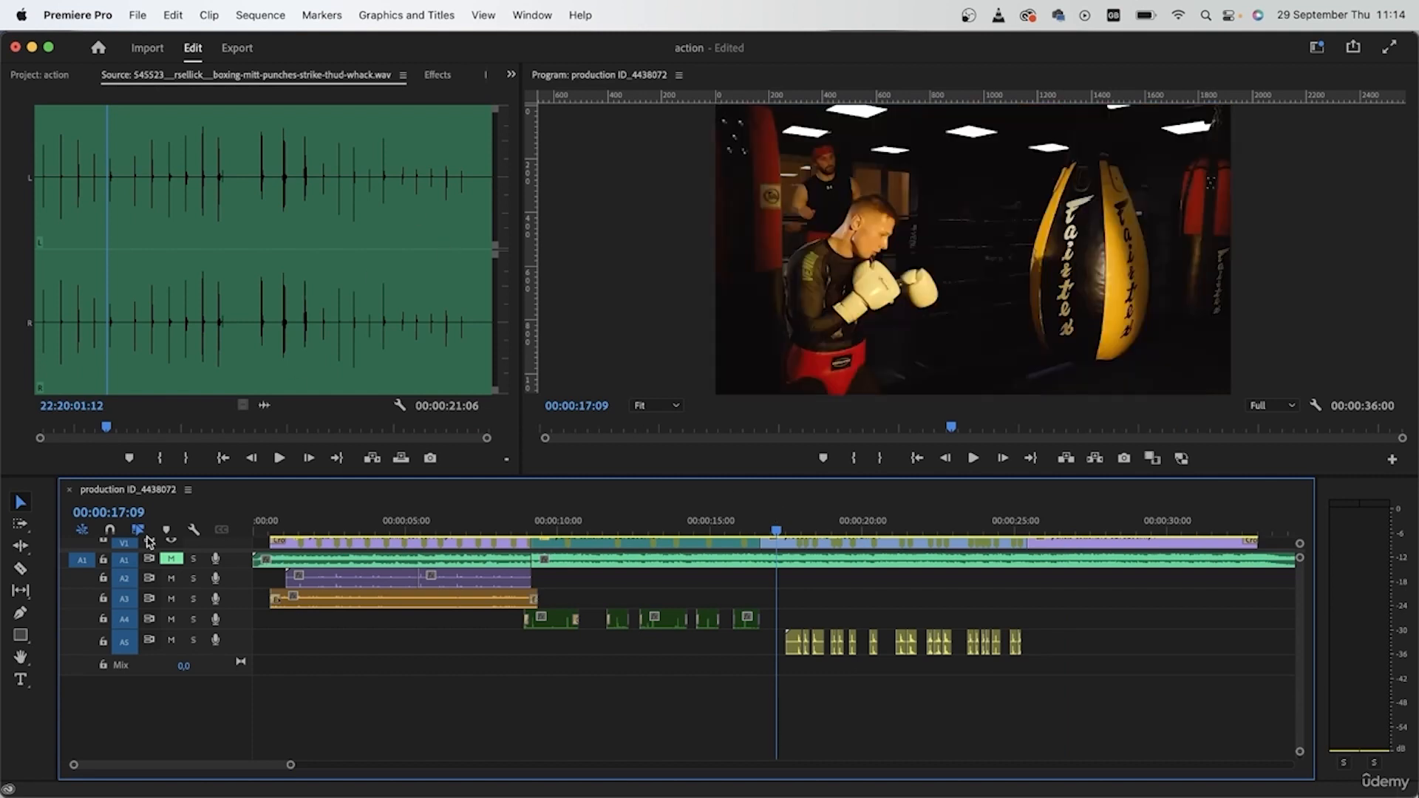
click(37, 75)
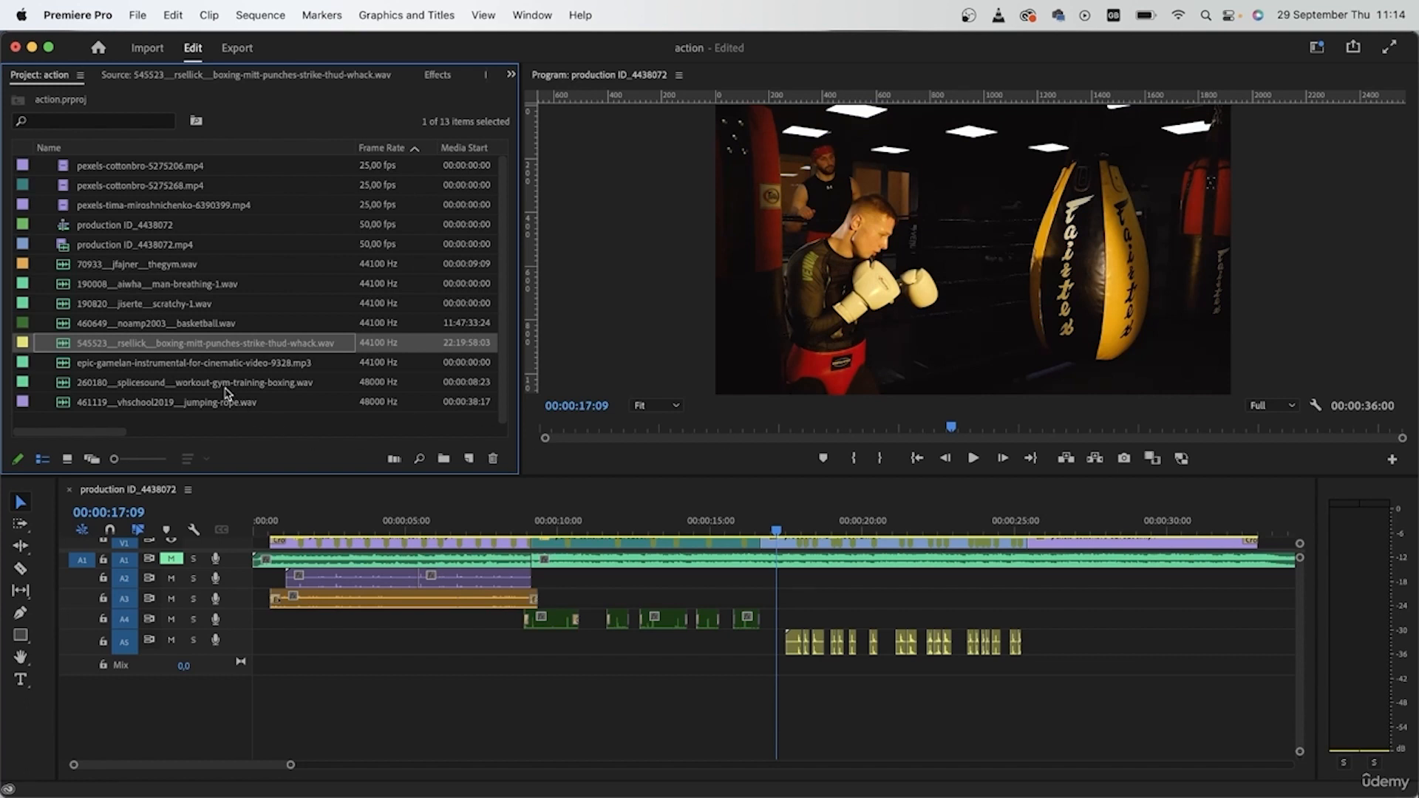
double_click(66, 384)
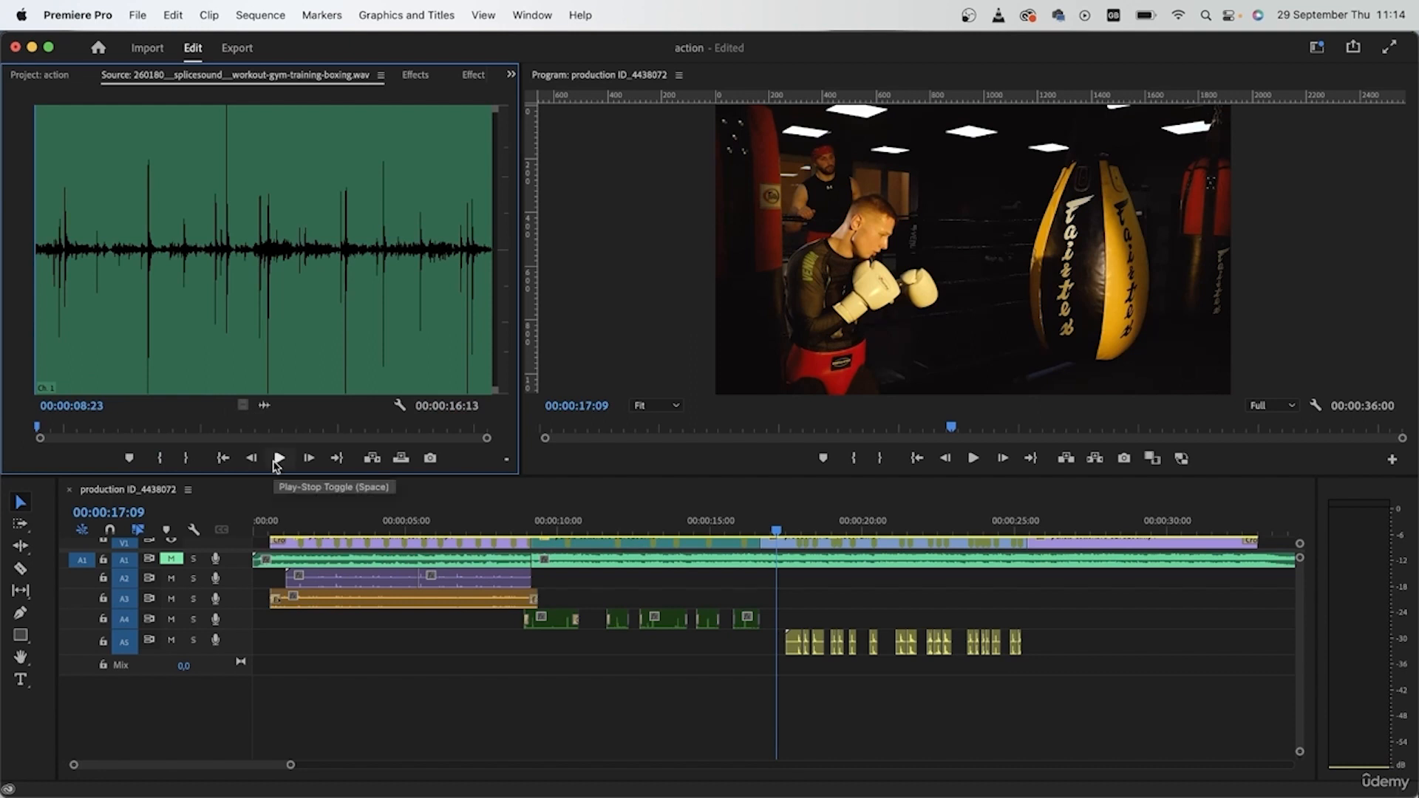
click(275, 458)
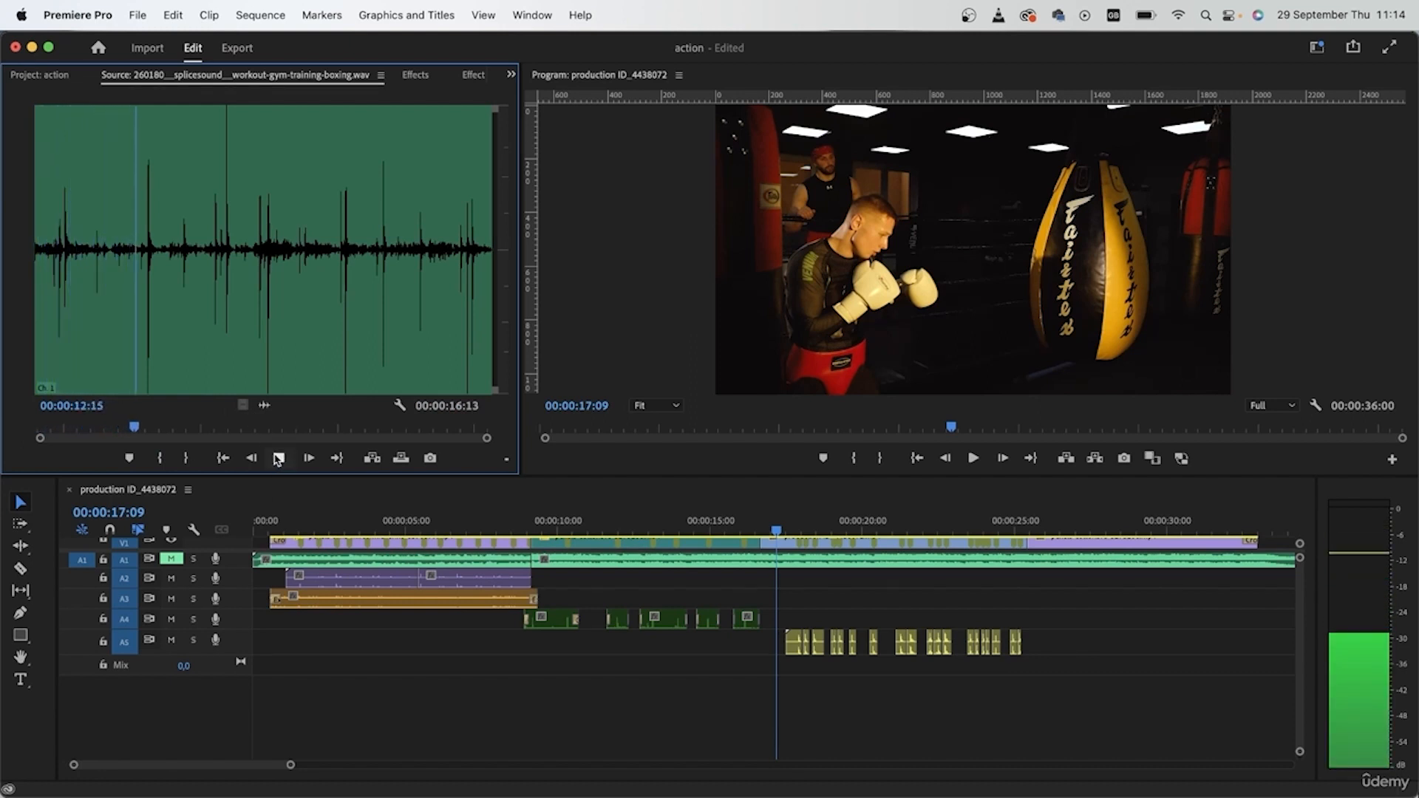
click(278, 458)
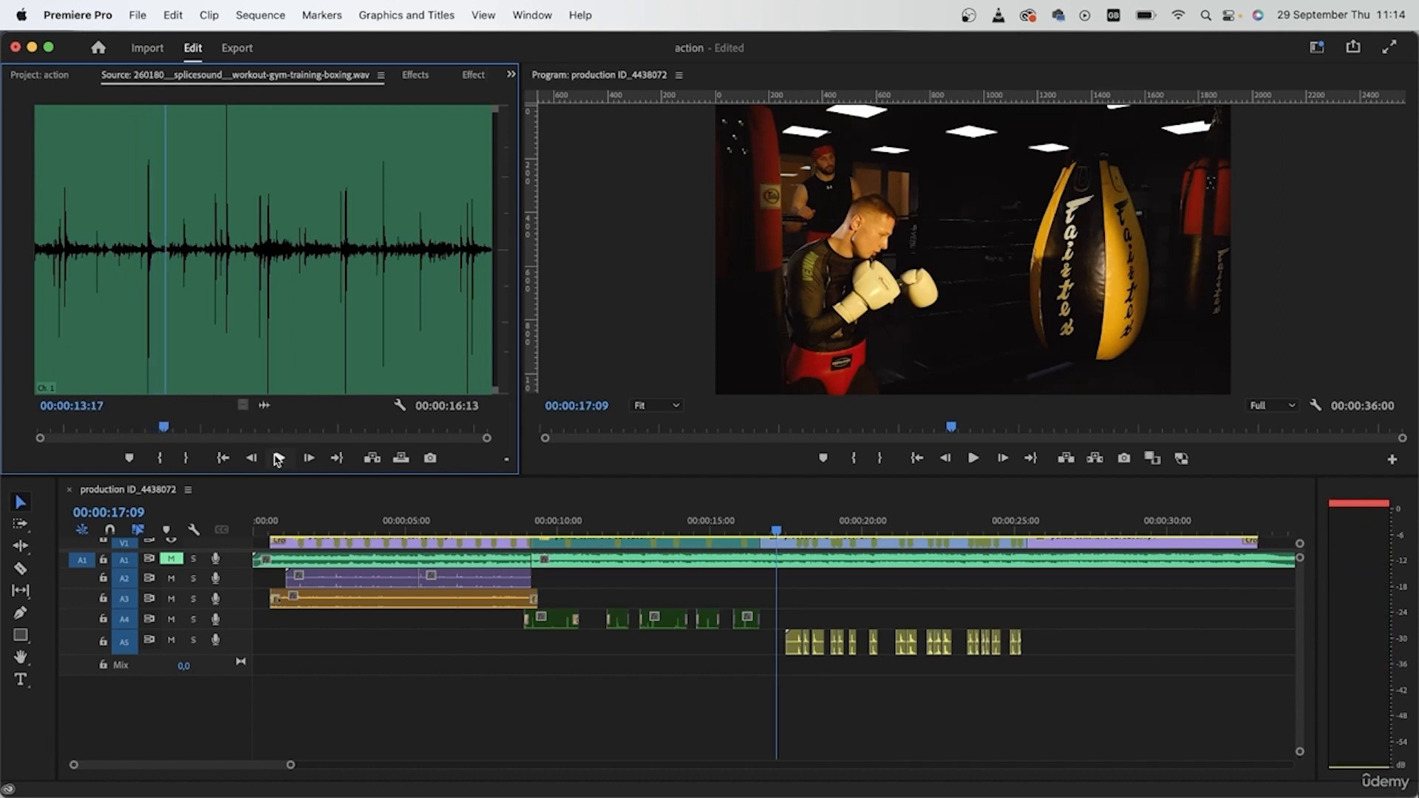
Step: Place the workout gym boxing sound on a new A6 track and shift it seven frames earlier to start at 00:00:16:22
drag(267, 405, 757, 714)
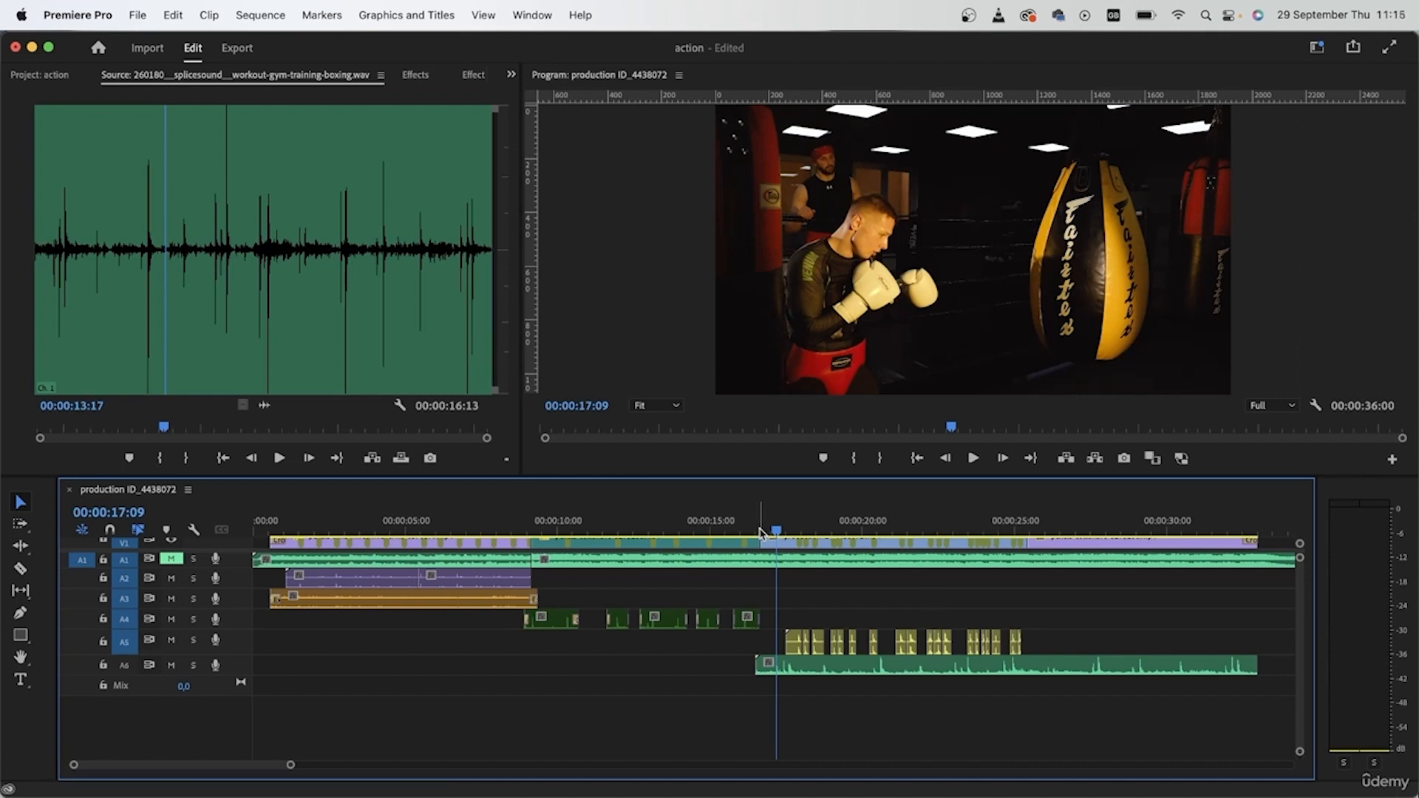
drag(771, 535, 755, 531)
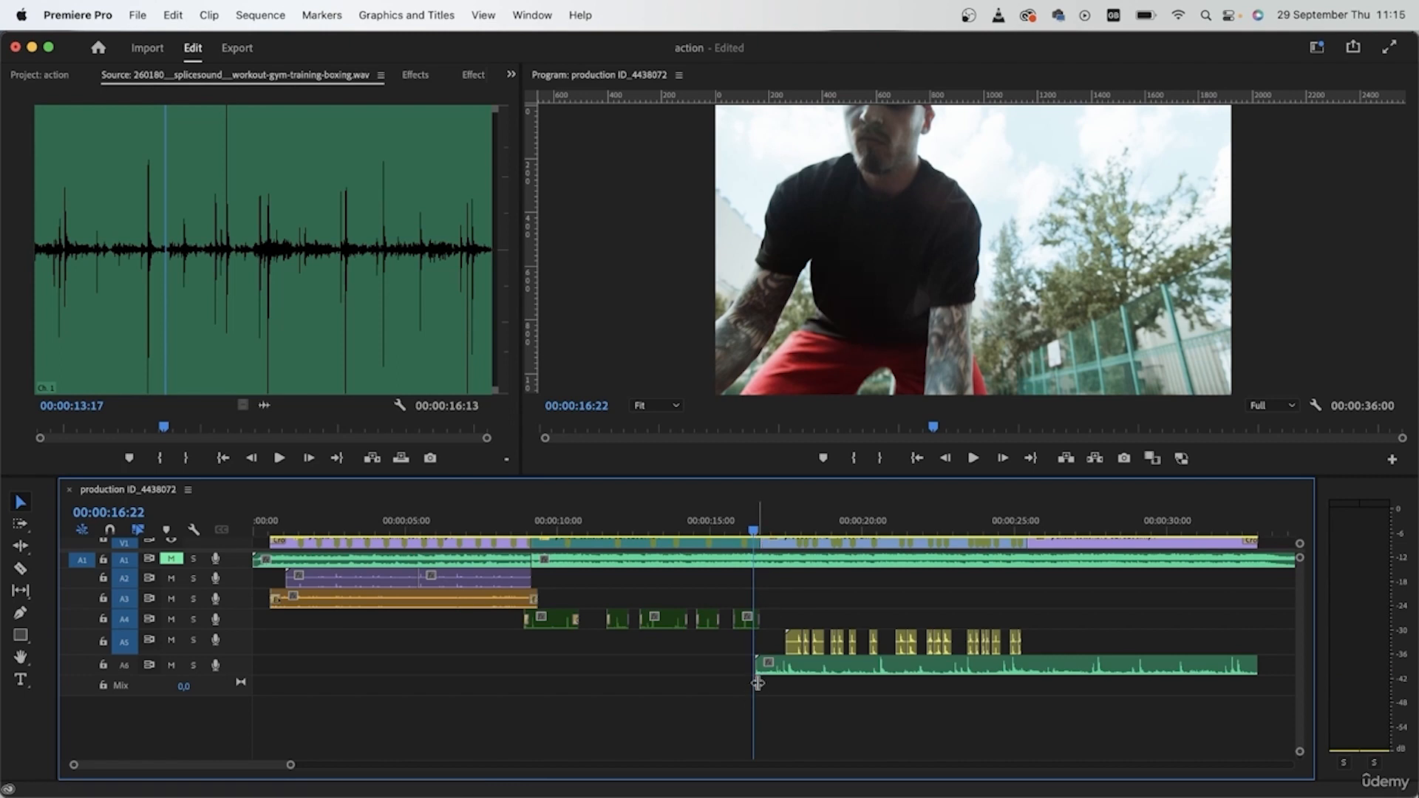
click(811, 667)
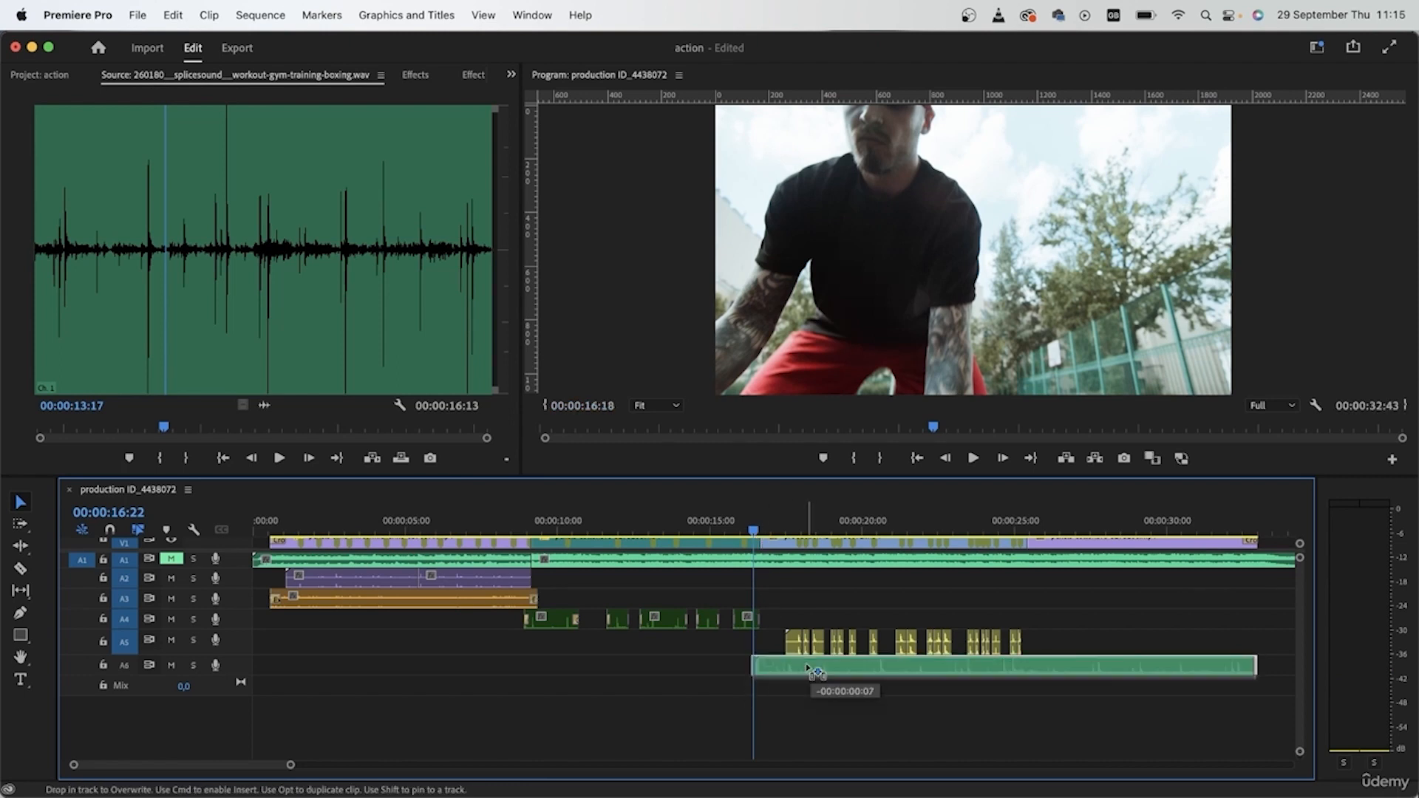
Step: Give the workout gym boxing clip a brown label colour, enlarge track A6 and target that track
right_click(812, 669)
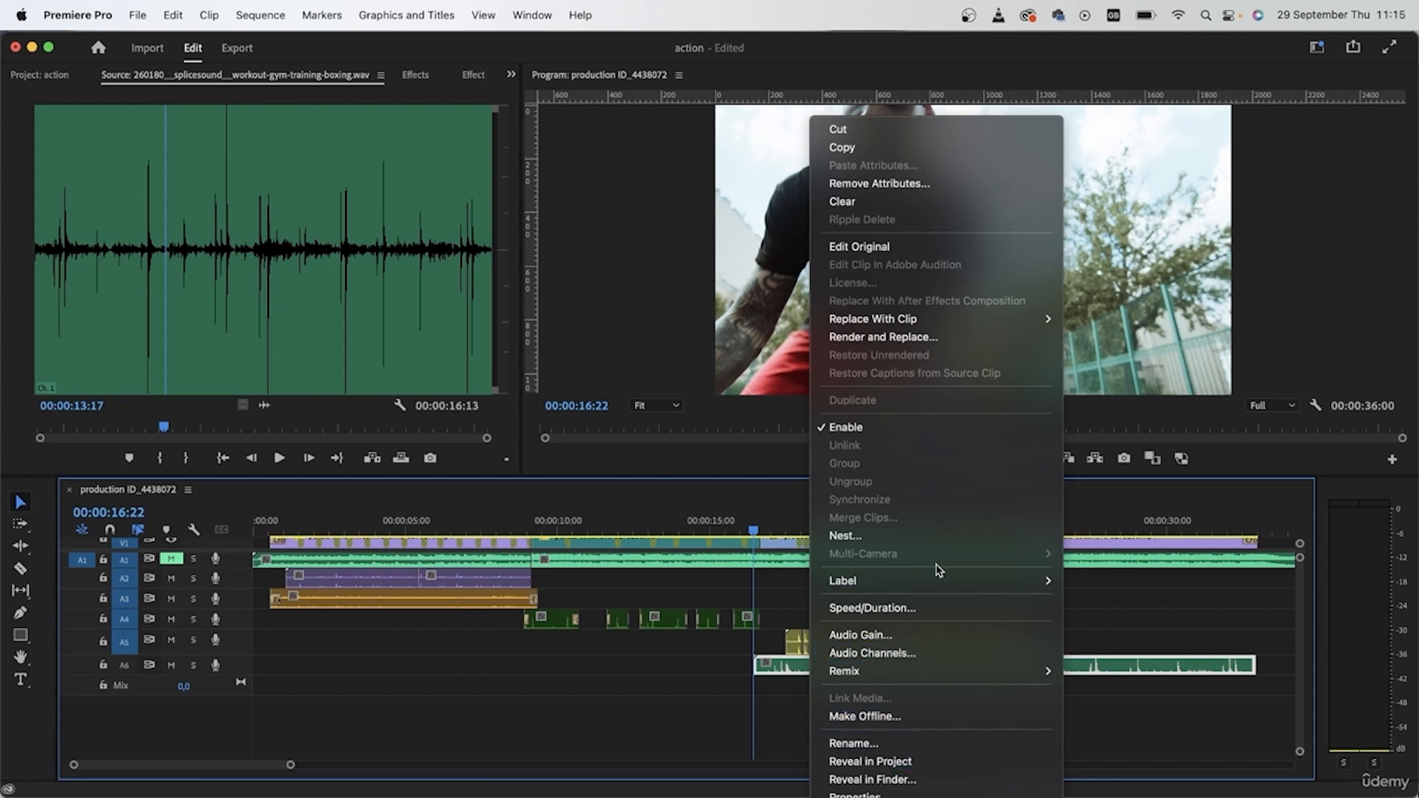
mouse_move(940, 575)
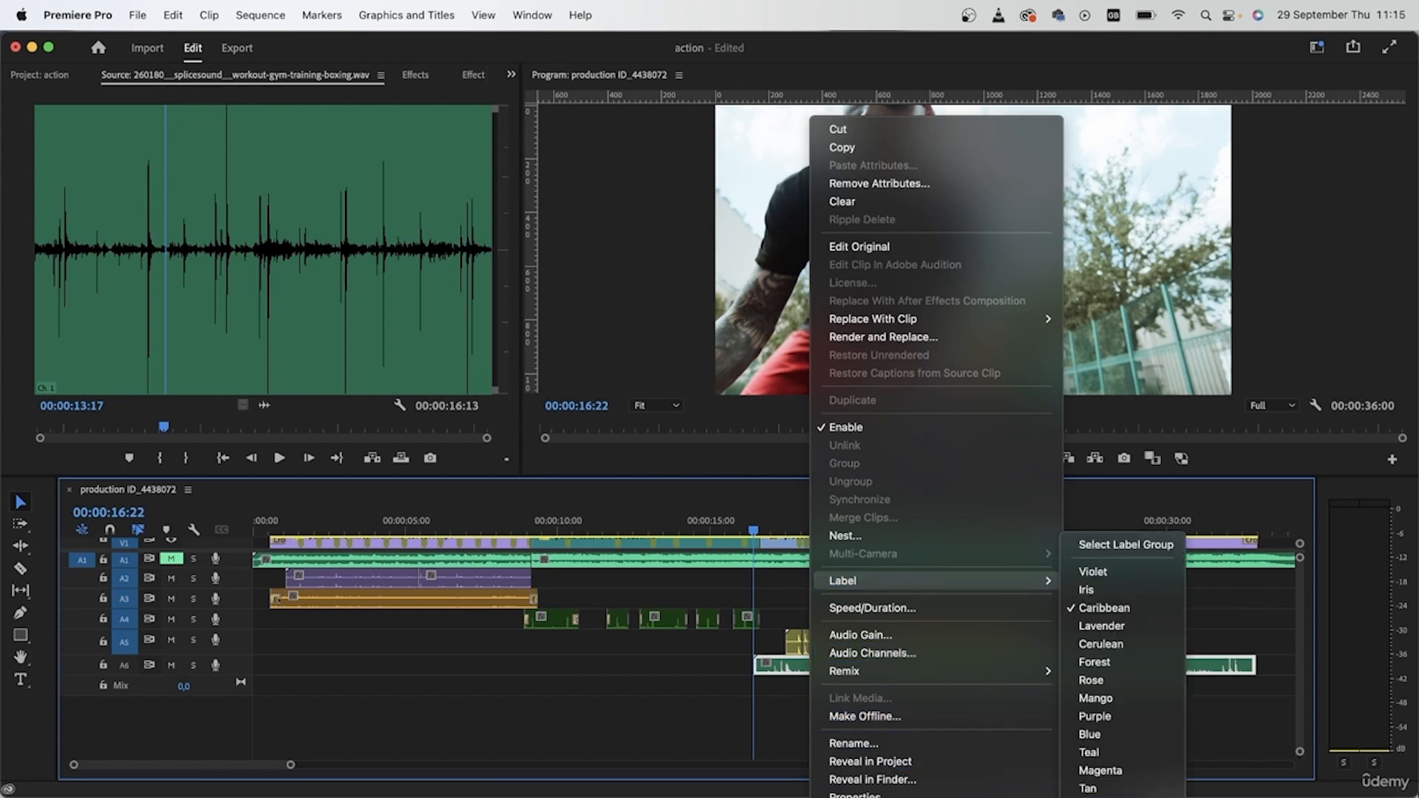
click(1093, 797)
double_click(138, 673)
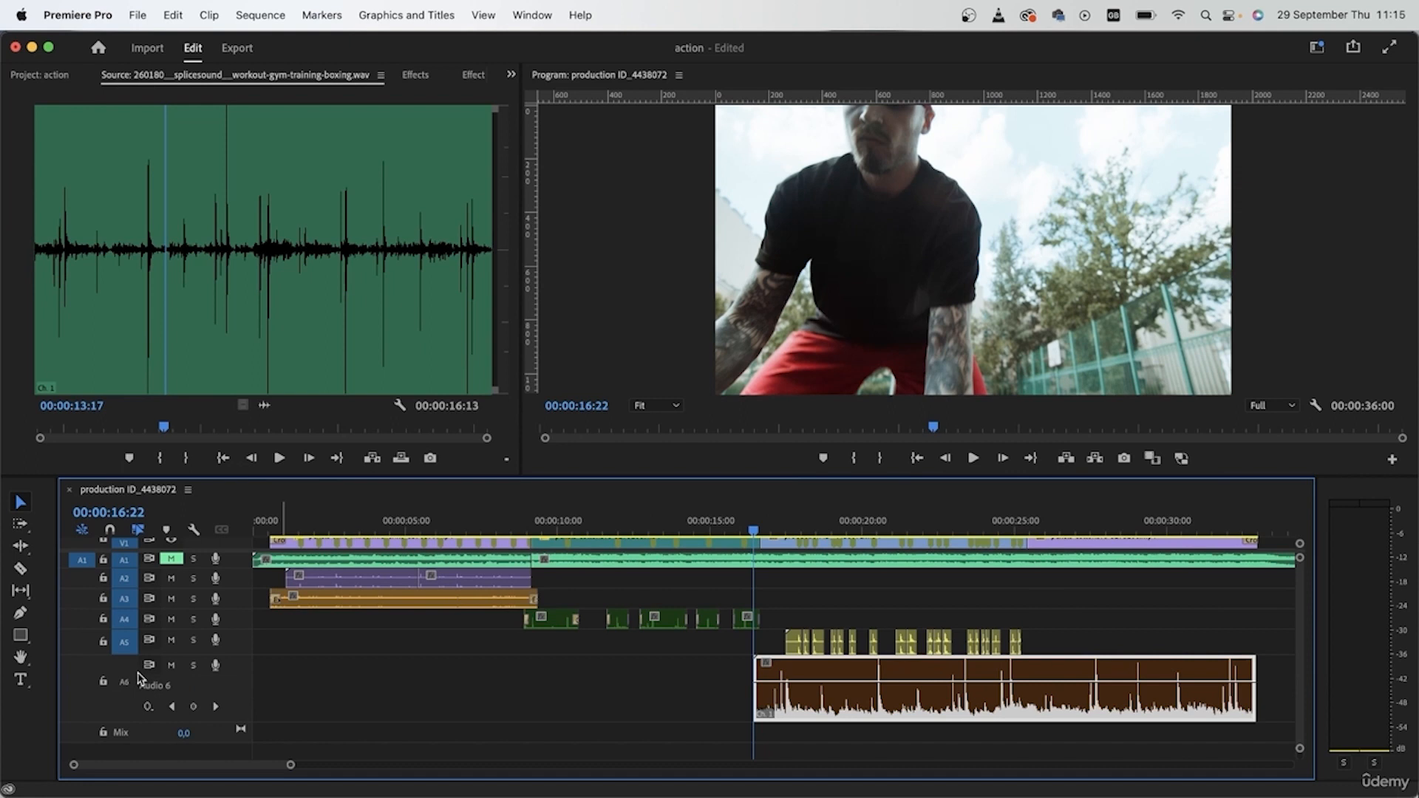
click(123, 680)
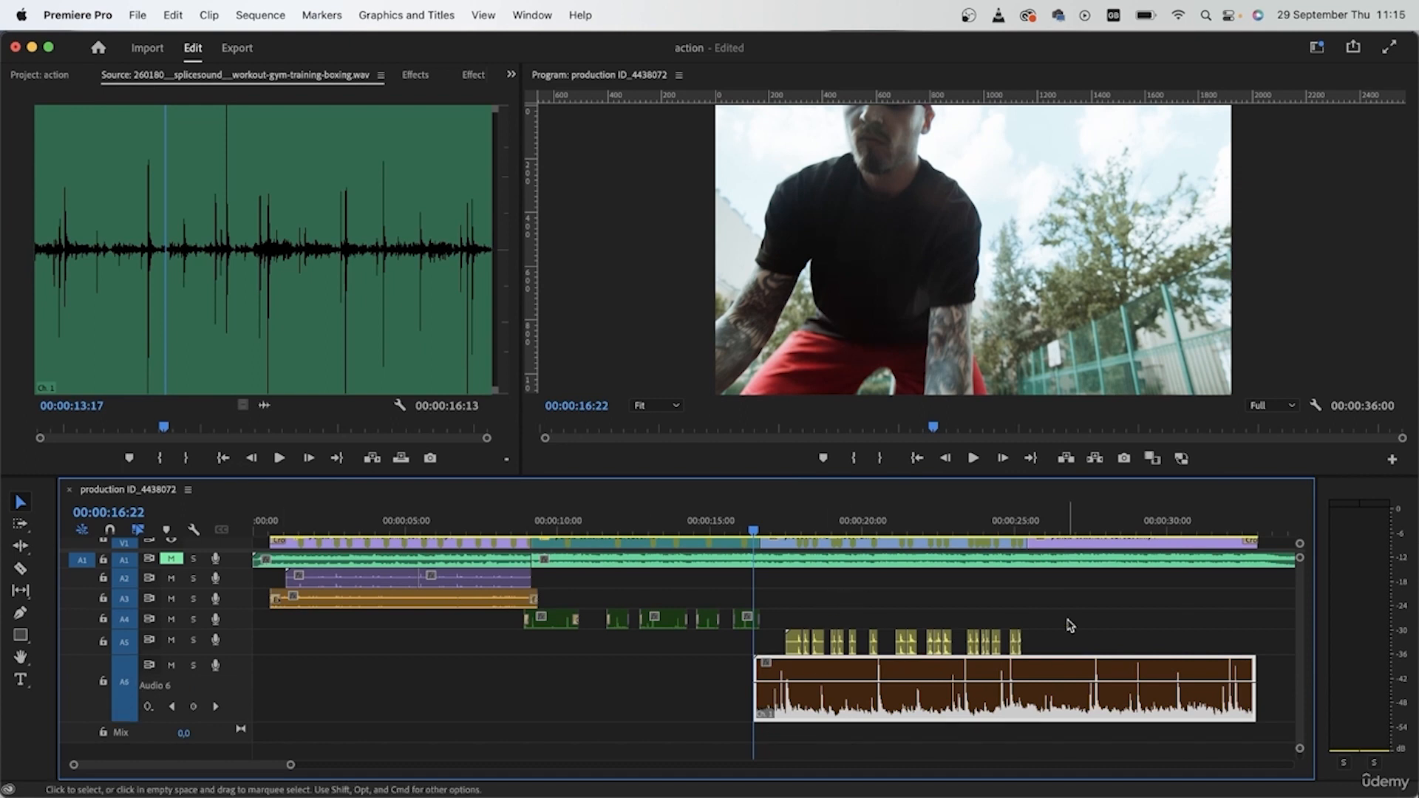
Step: Add default audio fades to both ends of the workout gym clip, shorten its fade-in and preview the boxing section
key(shift+d)
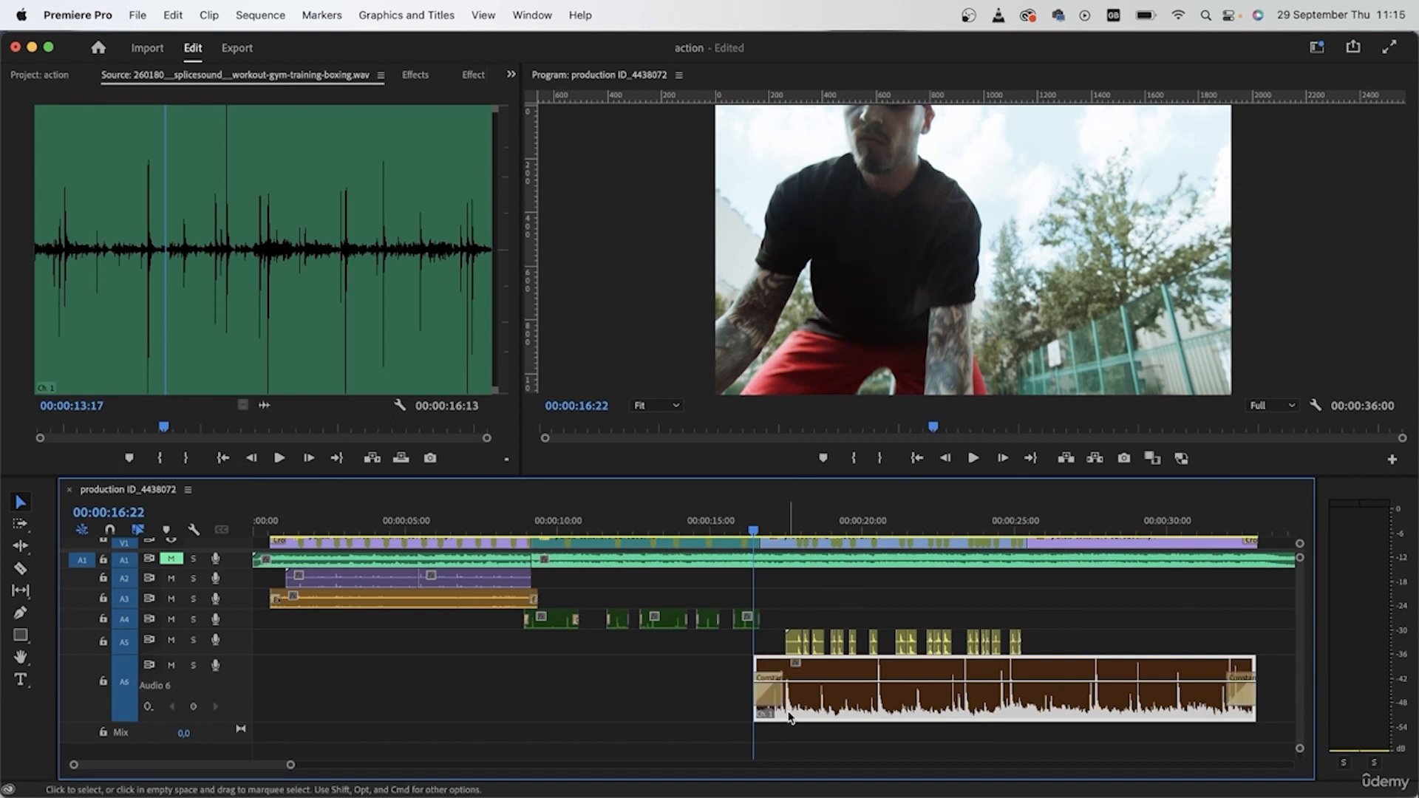
key(=)
key(=)
key(=)
drag(762, 702, 589, 699)
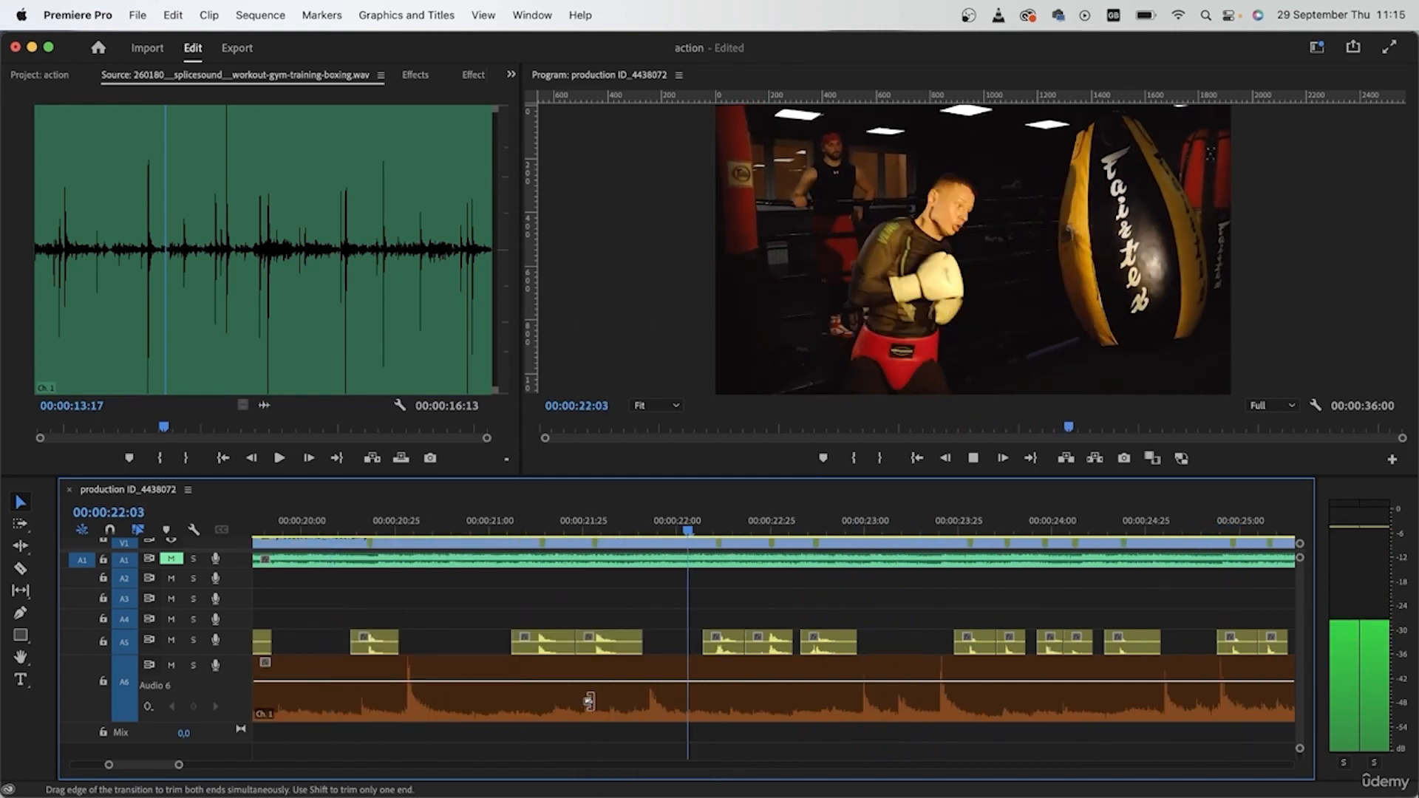
key(space)
scroll(719, 766, down, 5)
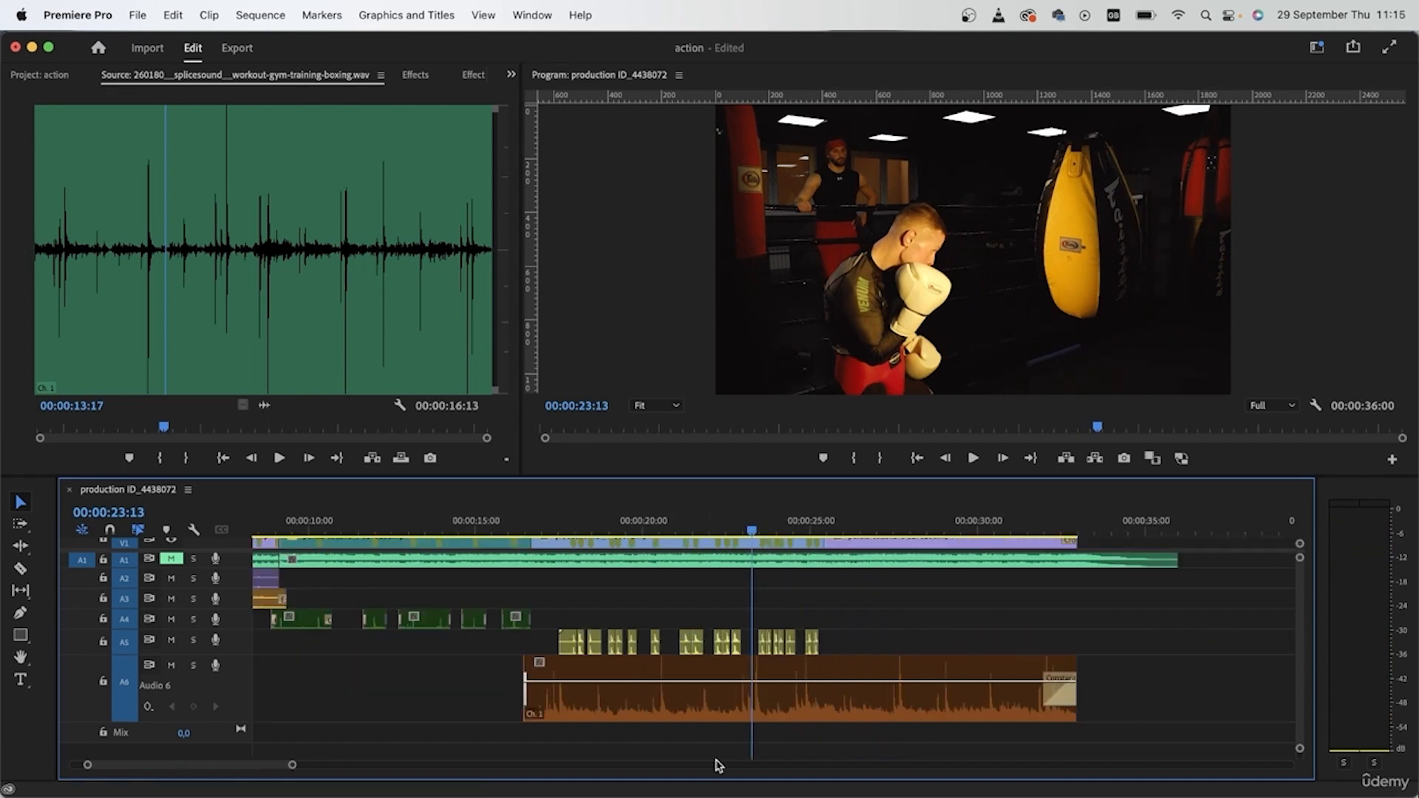
Step: Trim the end of the workout gym clip on A6 back to about 00:00:25:33, just after the last punch
drag(553, 522, 758, 591)
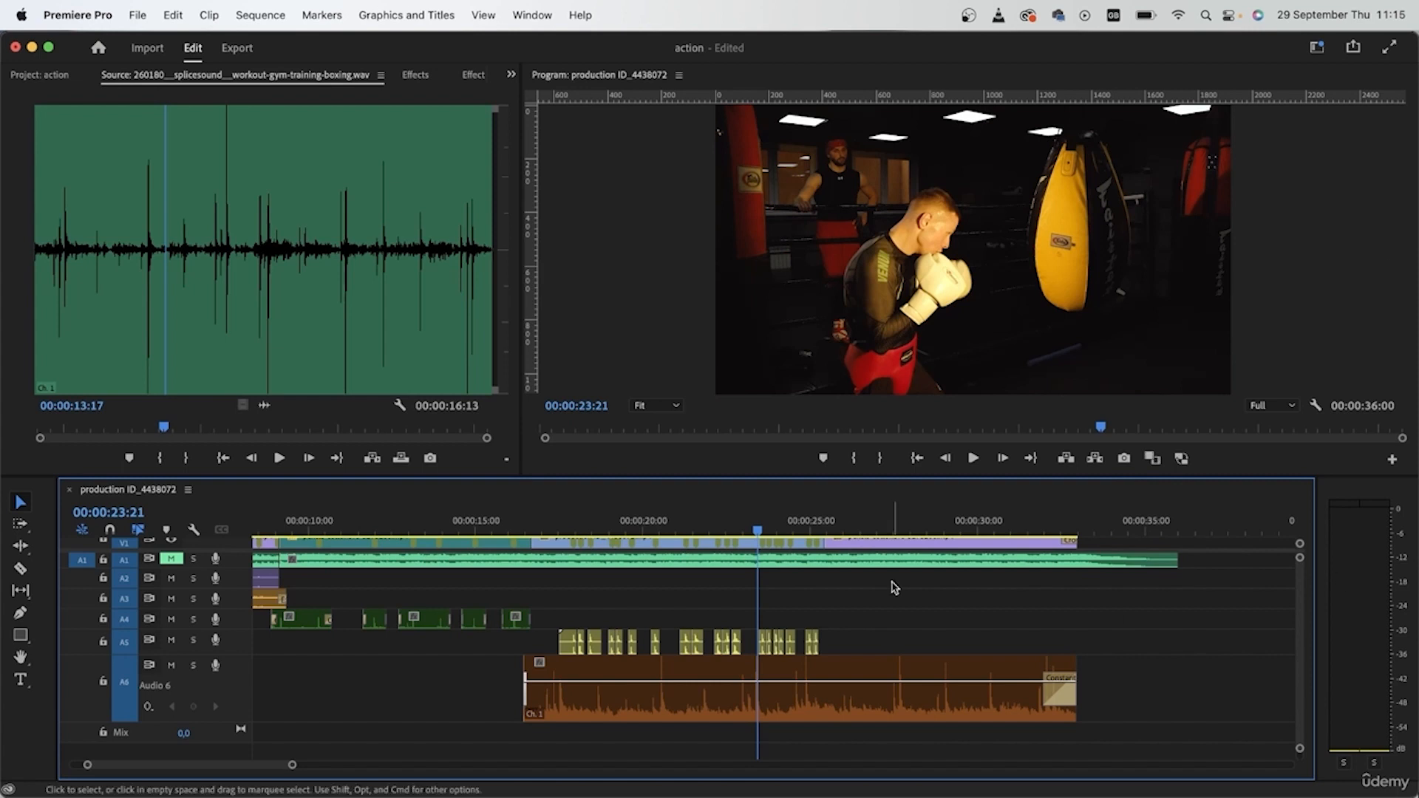
click(921, 702)
drag(1075, 715, 829, 709)
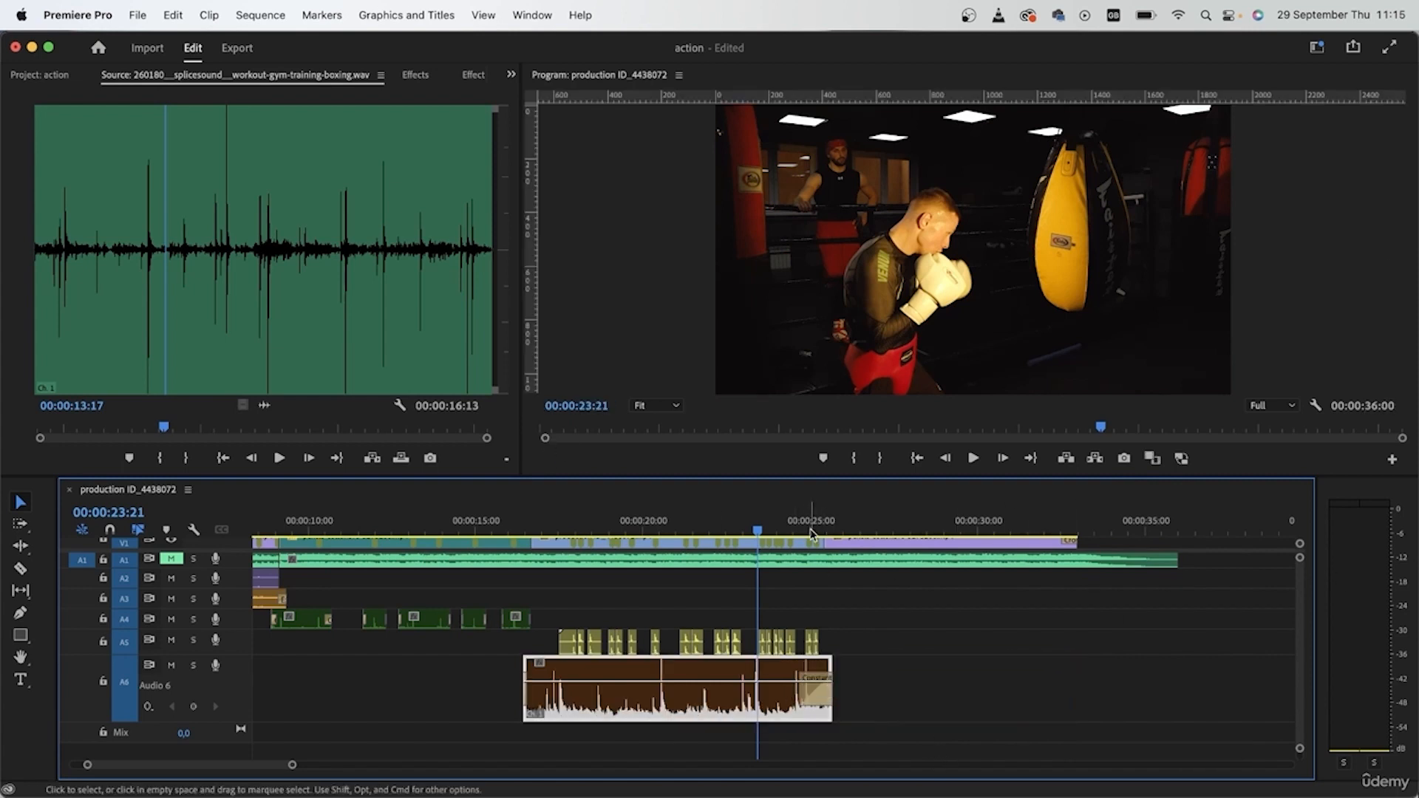
Step: Extend the workout gym clip slightly past 00:00:25:33 with a shorter fade-out and reduce the height of track A6
click(816, 525)
drag(818, 525, 832, 525)
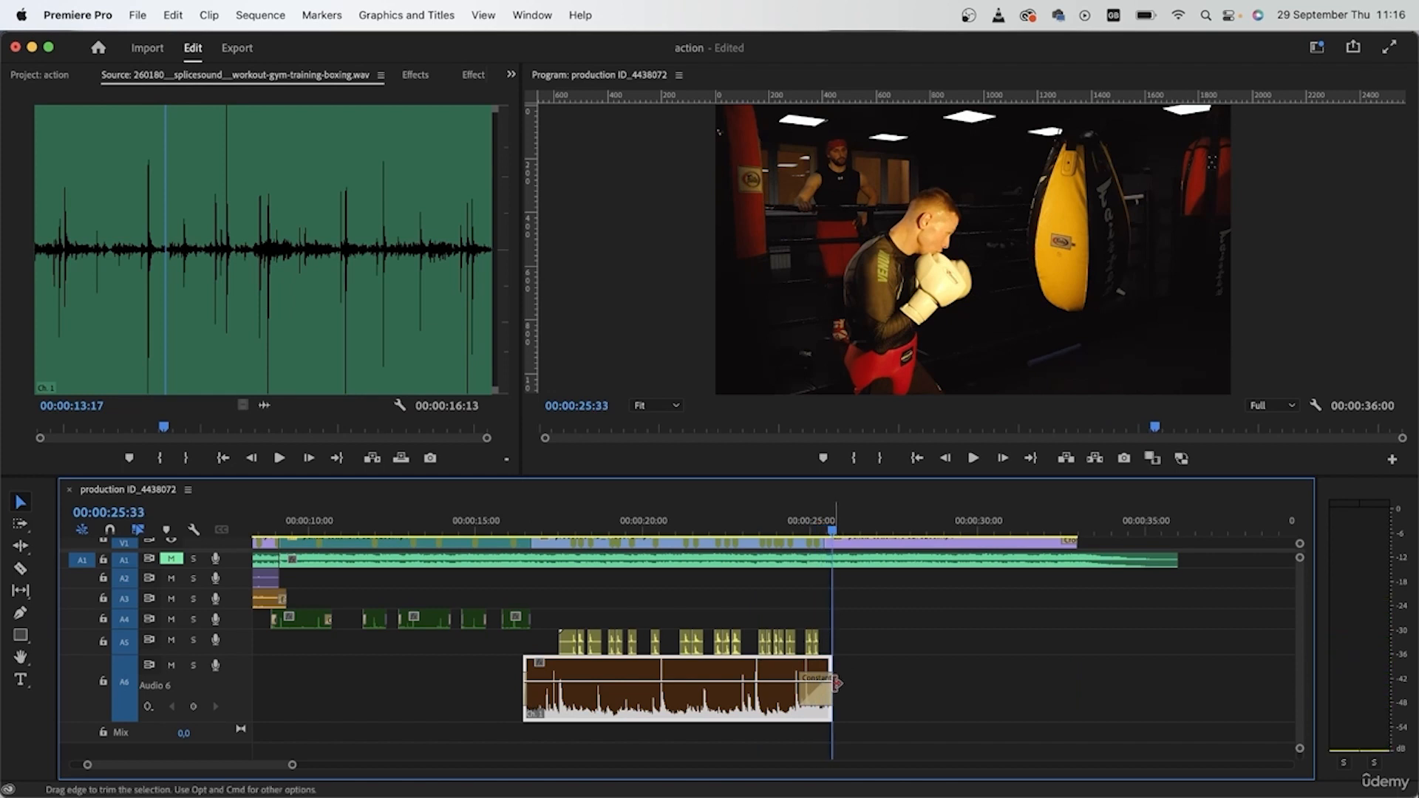
mouse_move(831, 716)
mouse_down()
mouse_move(847, 715)
mouse_move(833, 695)
mouse_up()
click(820, 695)
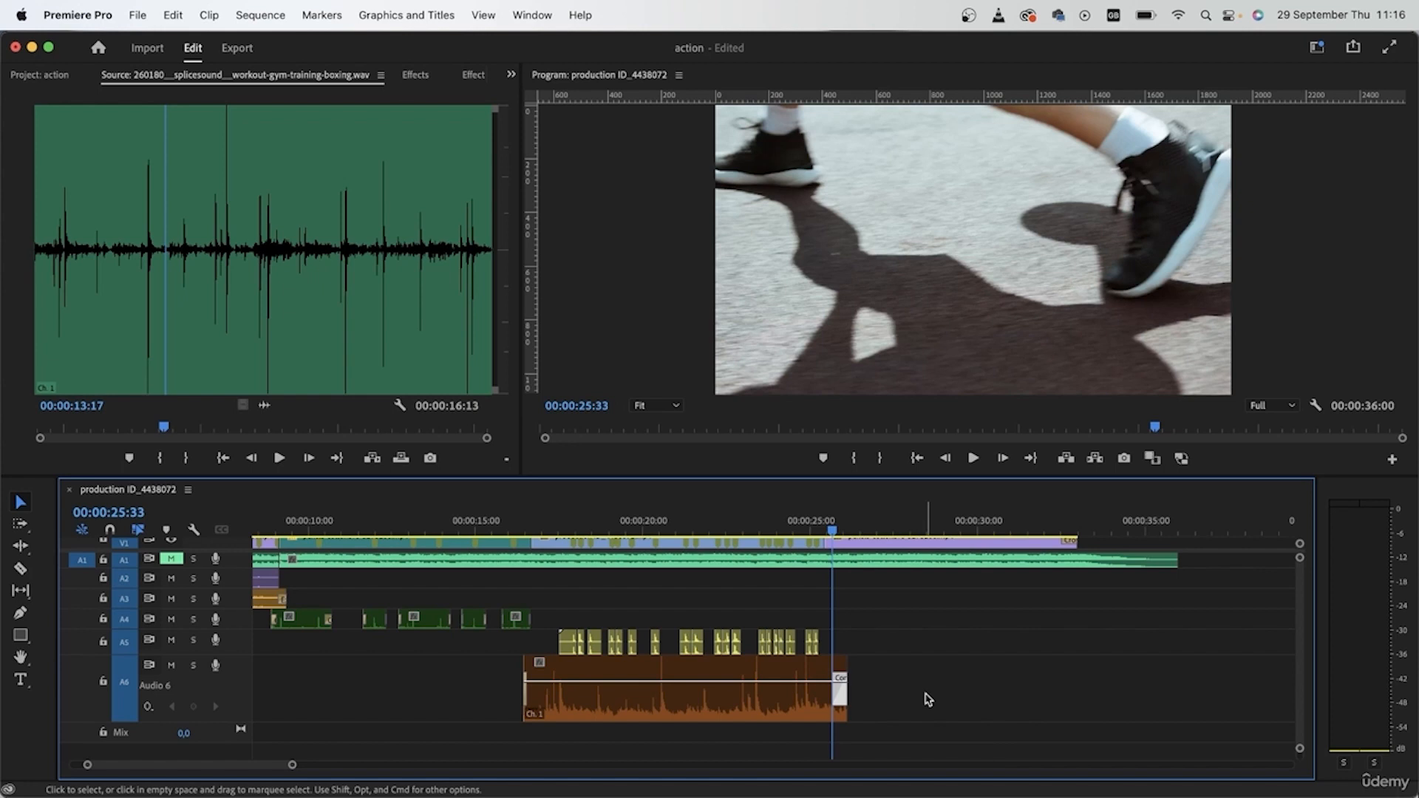
drag(147, 721, 157, 679)
drag(157, 679, 157, 680)
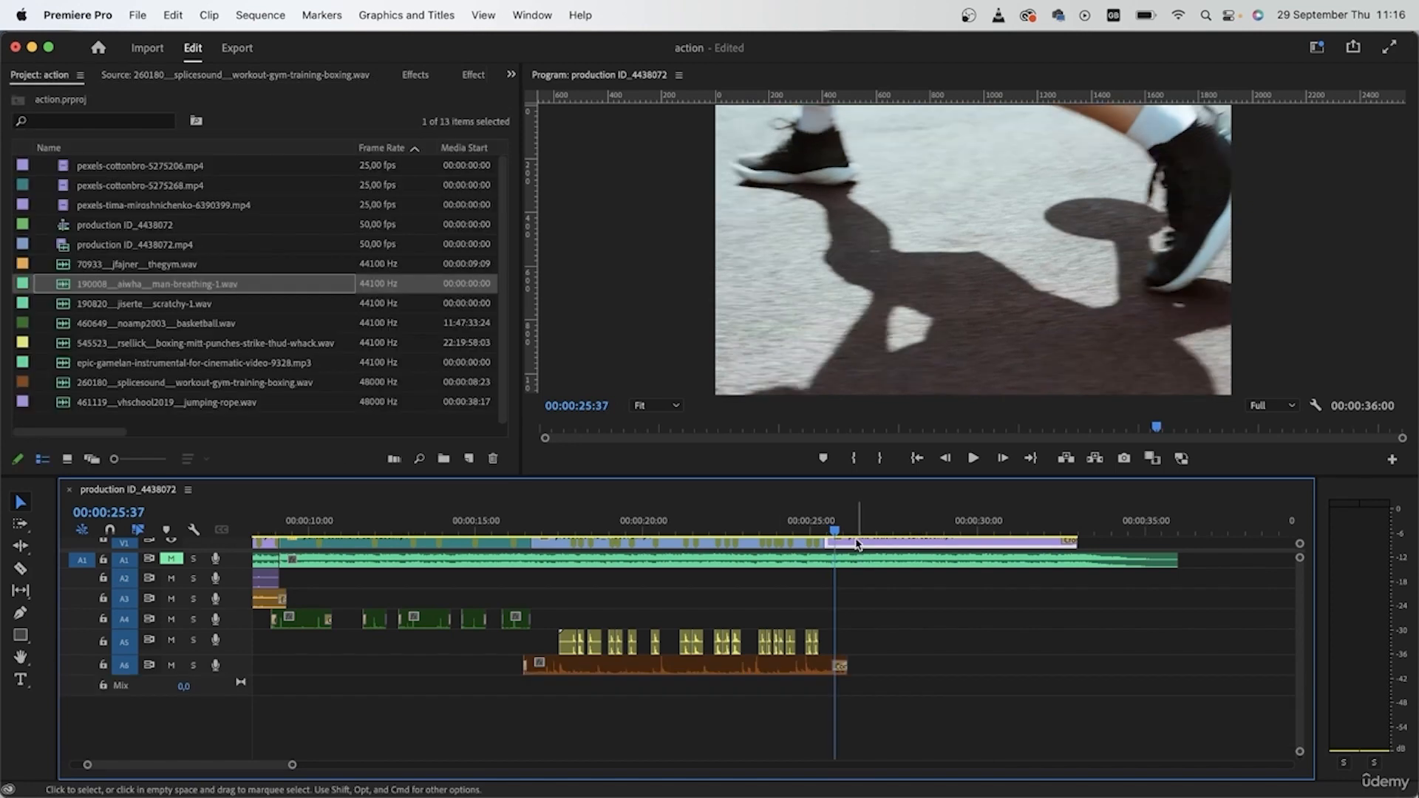
Step: Apply Set to Frame Size to the final pexels-cottonbro-5275206.mp4 clip and set its Scale to 51,9
right_click(857, 545)
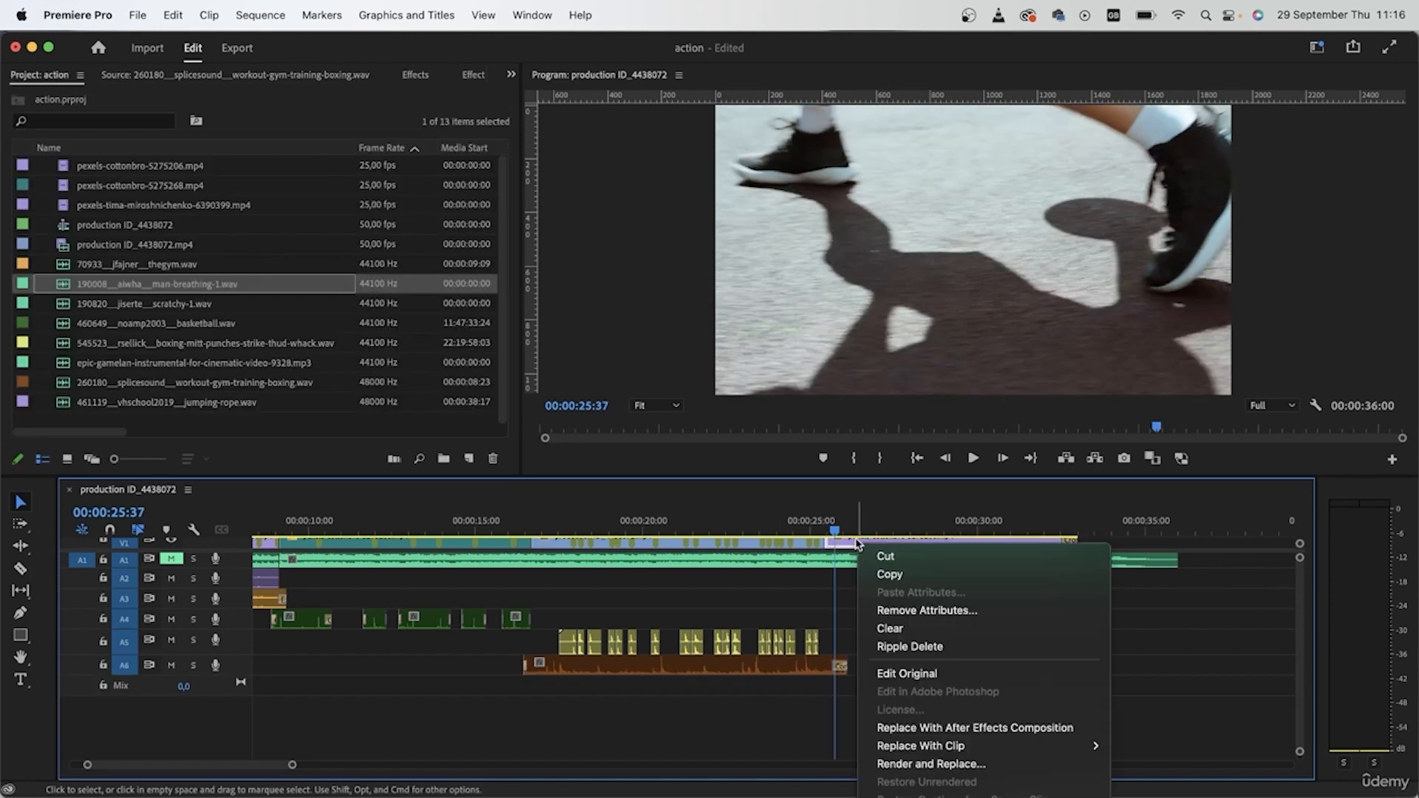
scroll(1007, 719, down, 5)
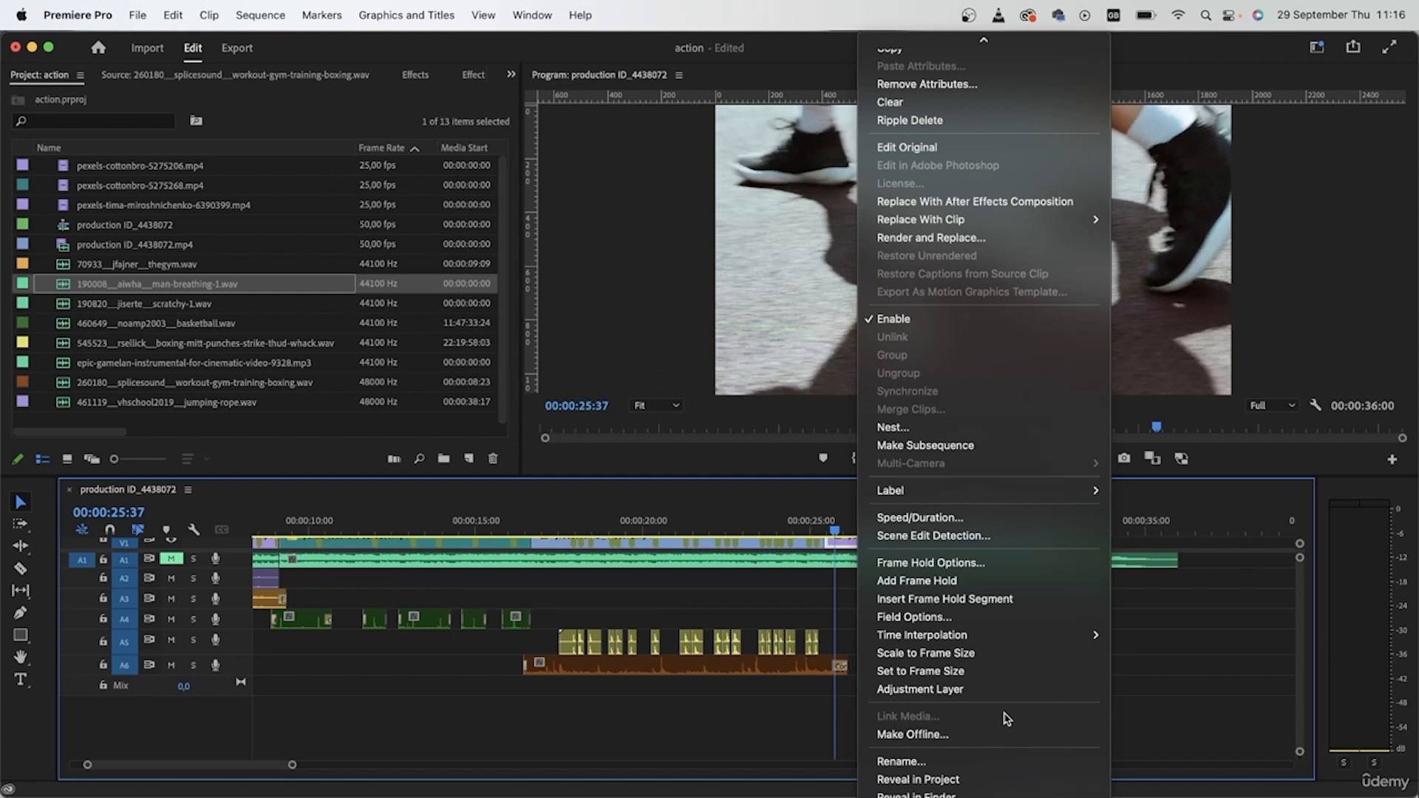
click(963, 671)
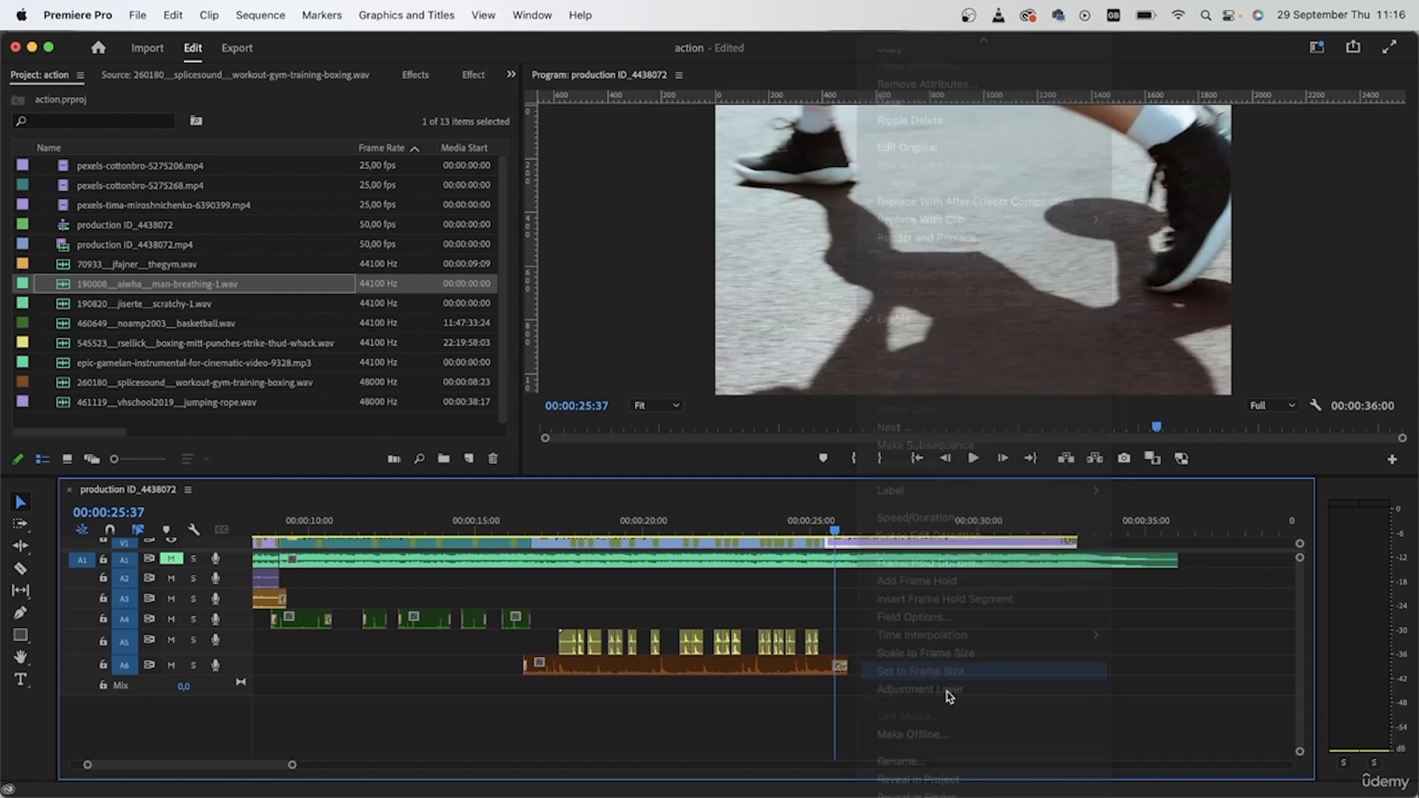
click(773, 509)
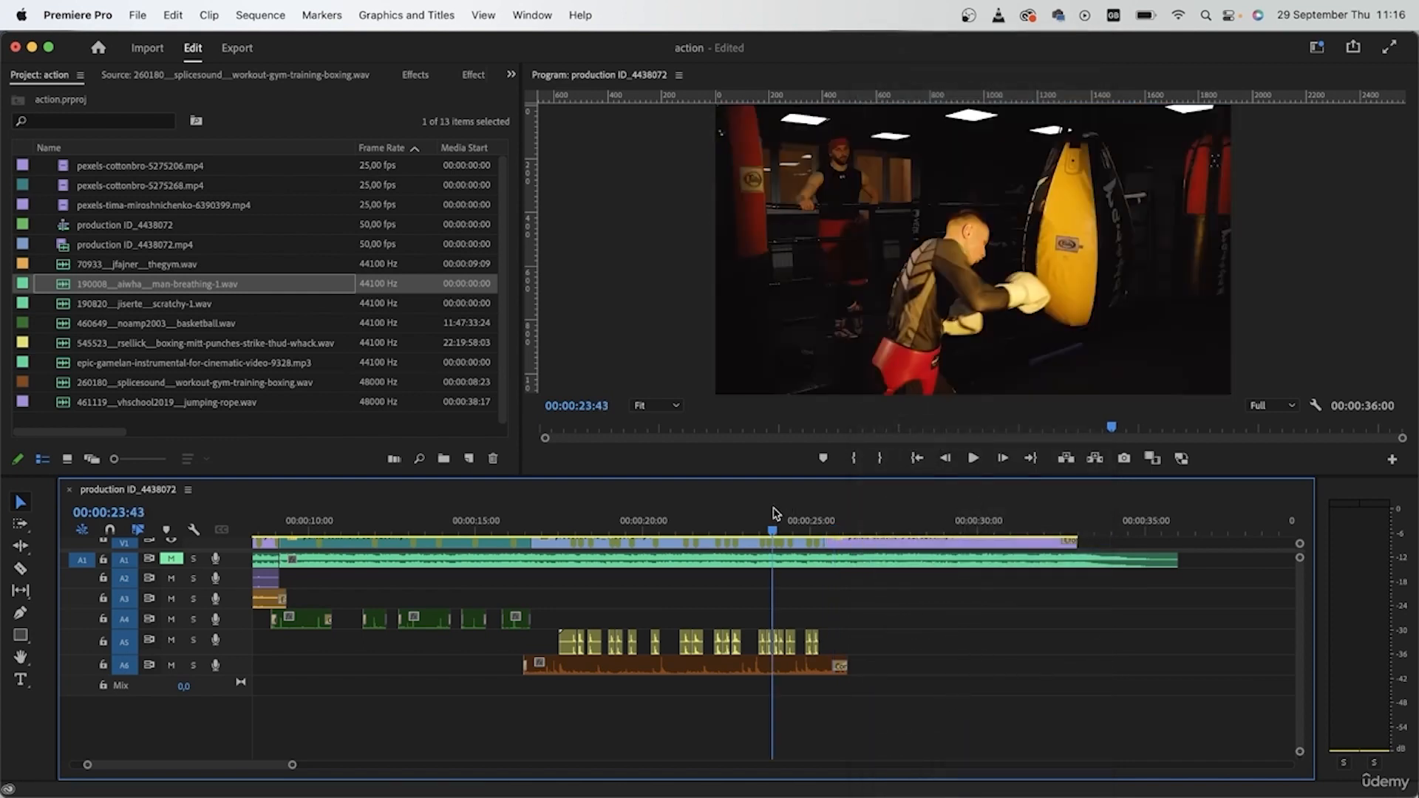
drag(812, 520, 831, 520)
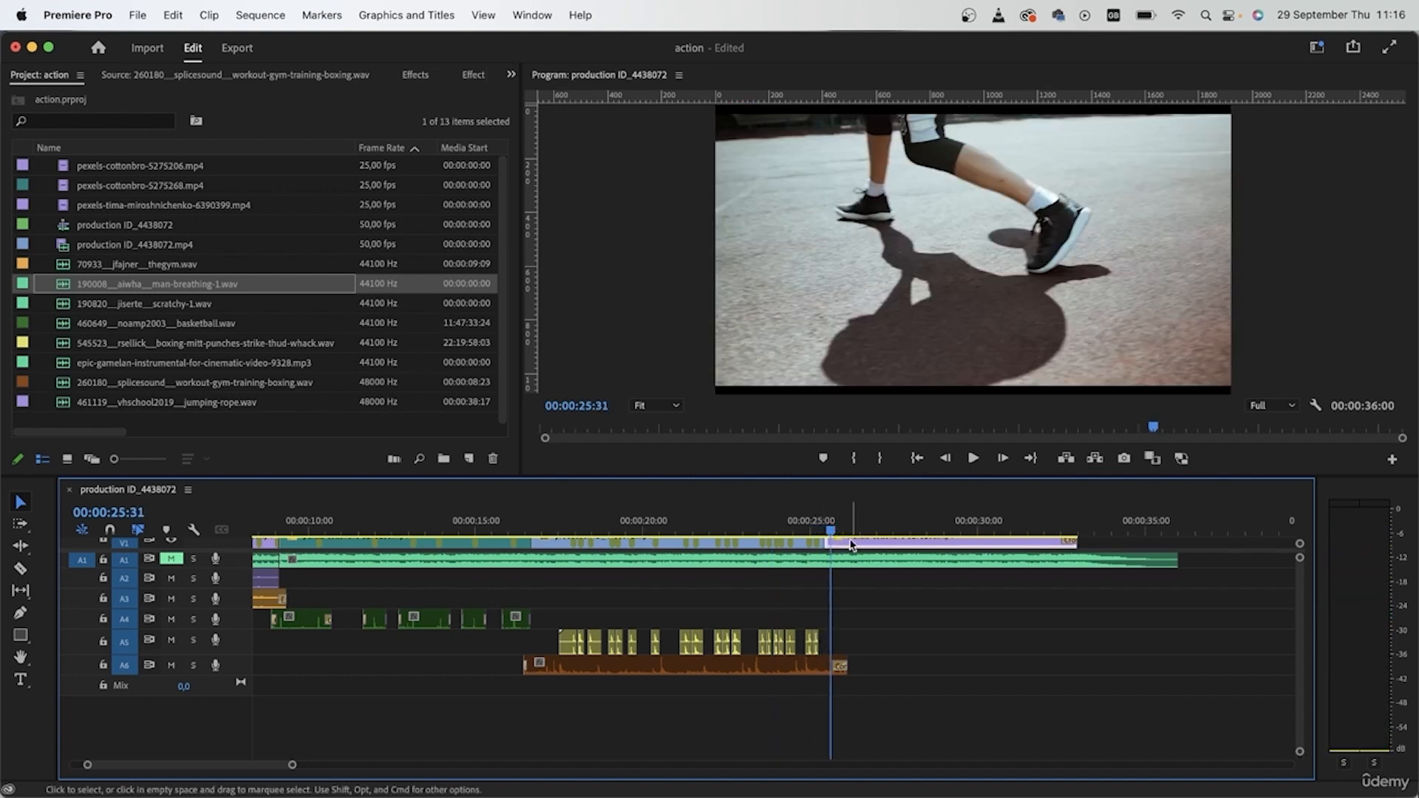
click(472, 74)
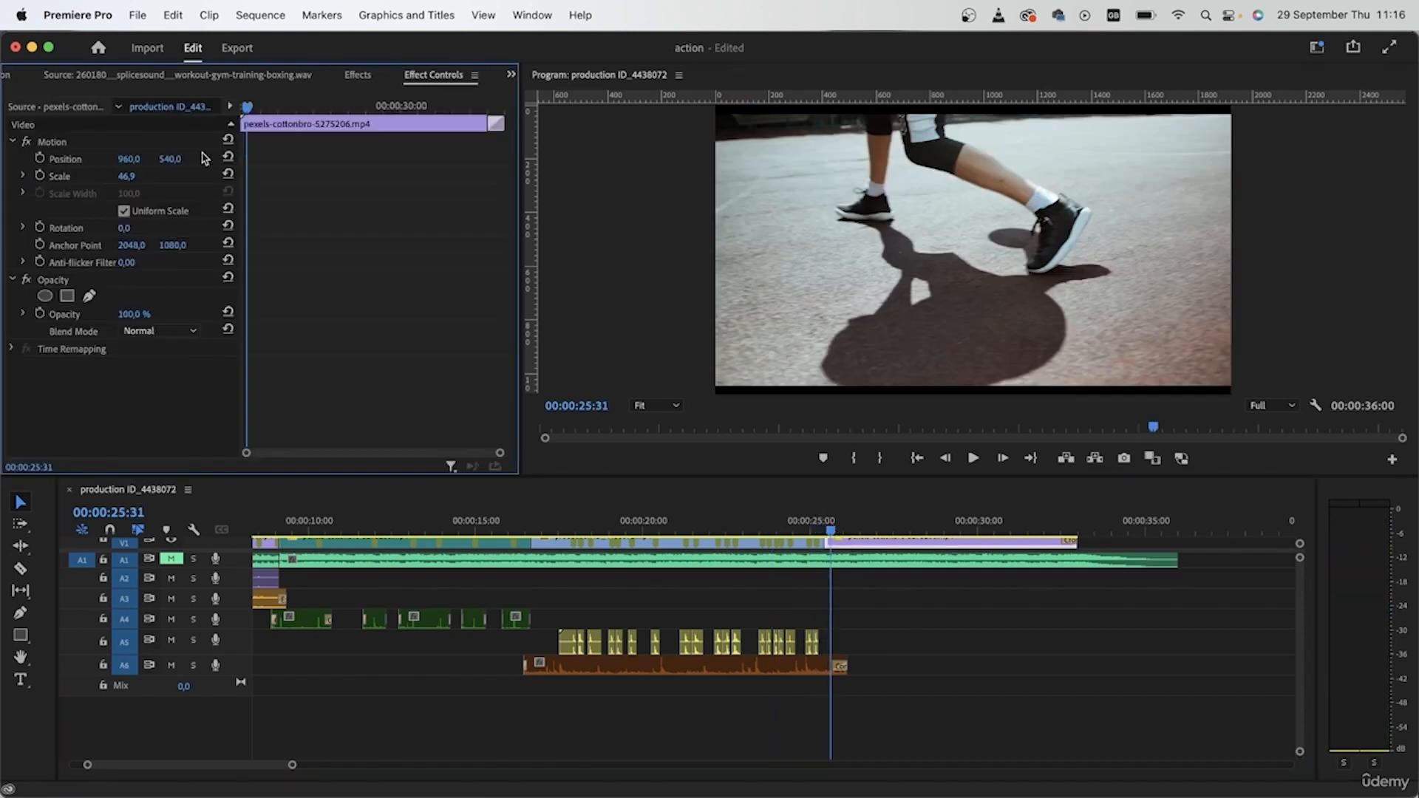
drag(136, 177, 140, 177)
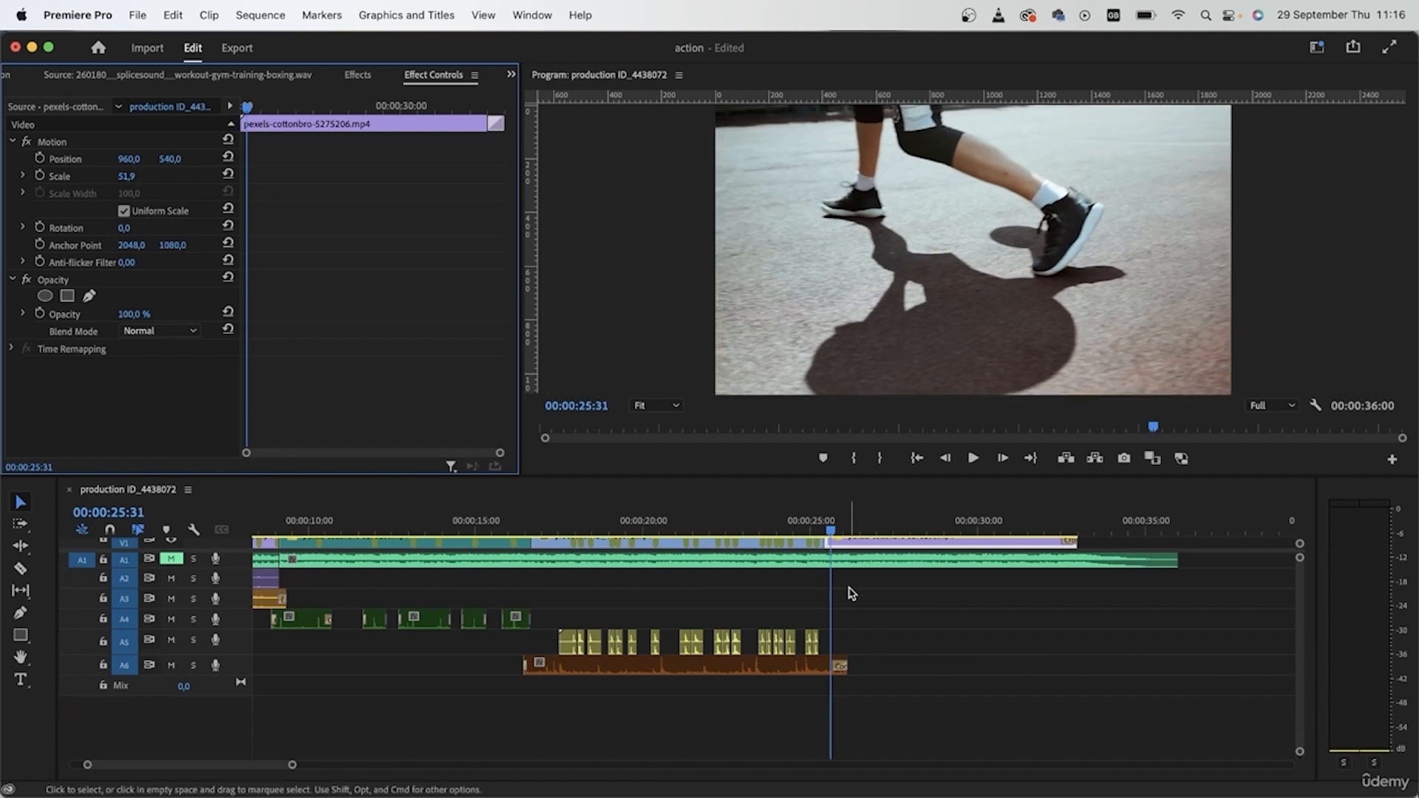
Step: Place 190820__jiserte__scratchy-1.wav on a new A7 track, starting just after 00:00:25:28 under the final basketball clip
click(15, 79)
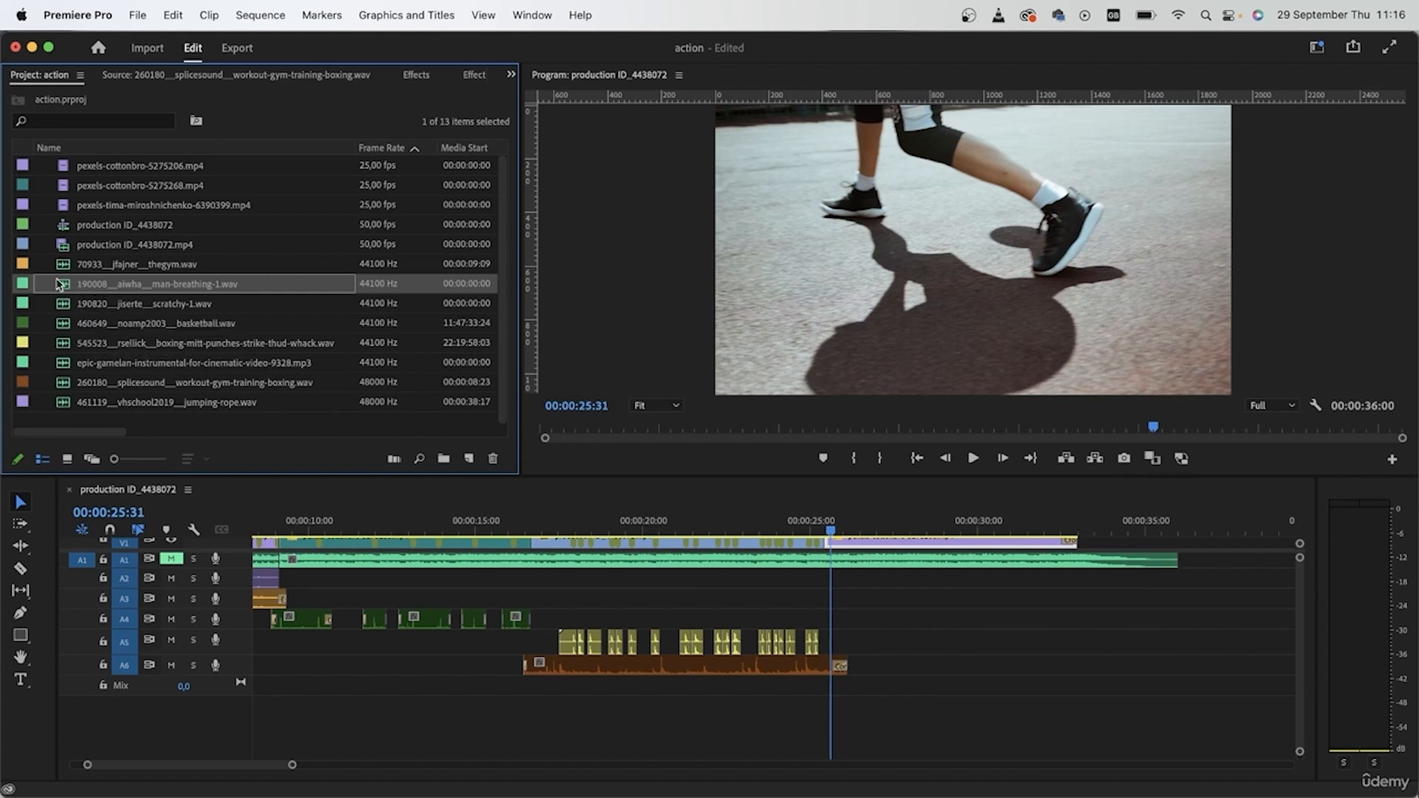
click(64, 306)
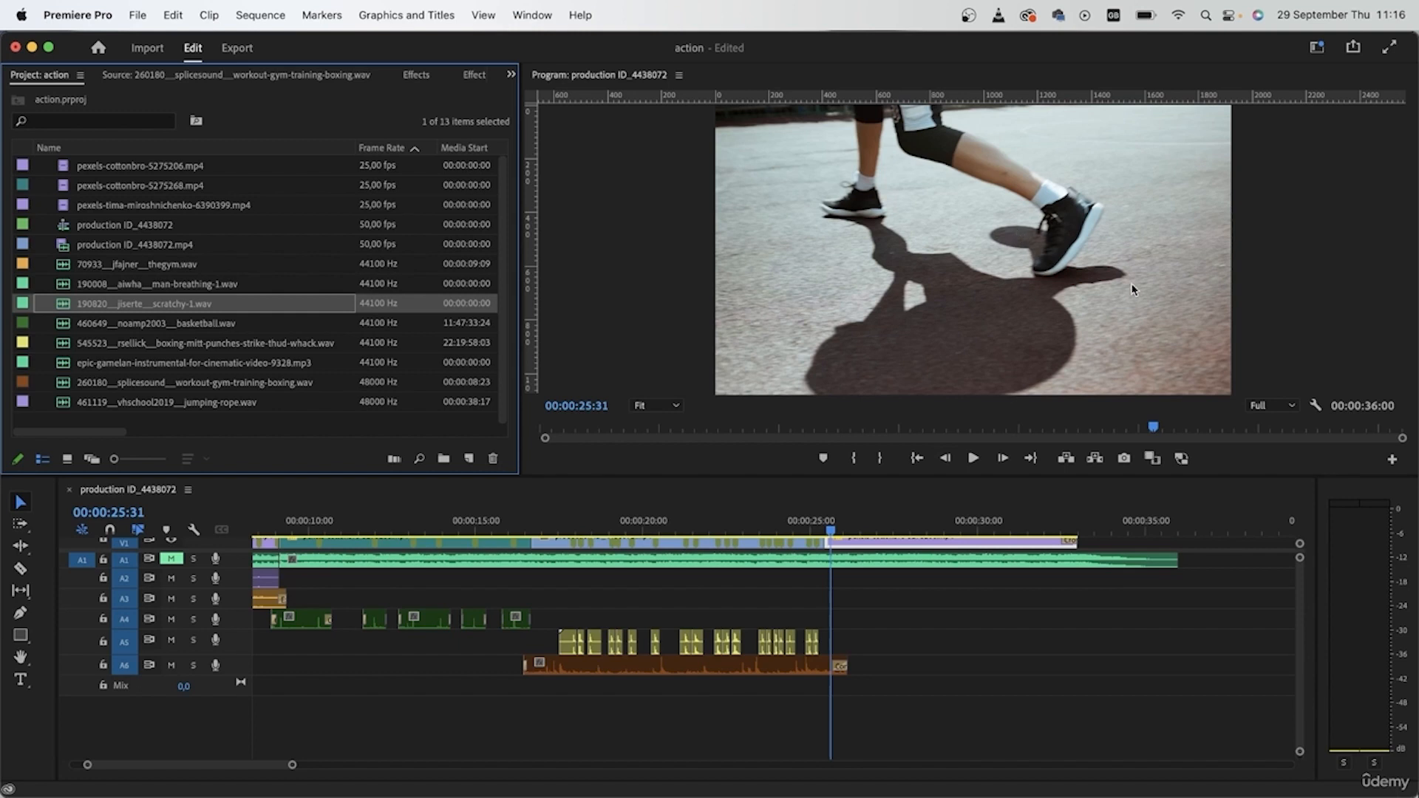
click(944, 677)
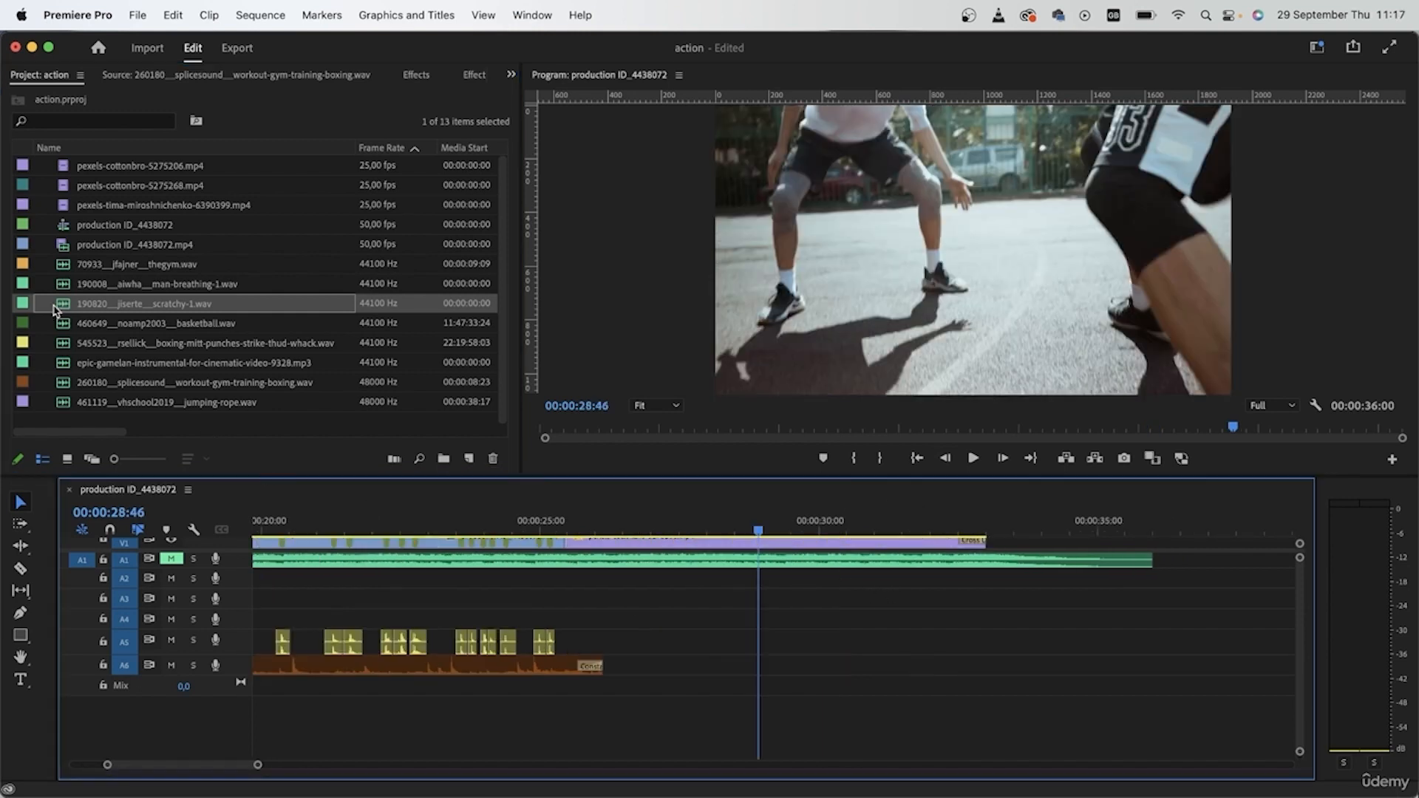
drag(55, 309, 612, 686)
click(551, 525)
click(645, 686)
drag(550, 525, 572, 526)
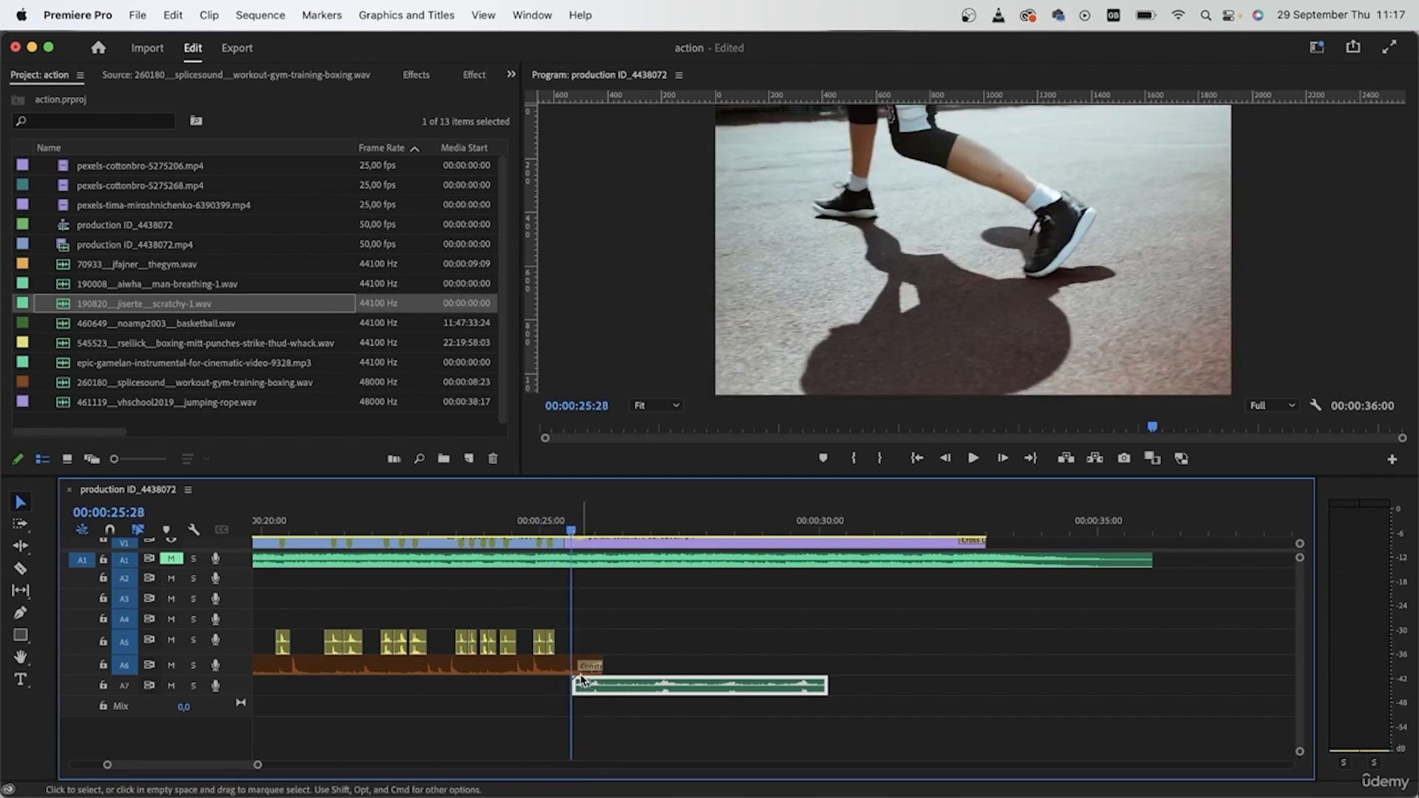
drag(582, 684, 587, 683)
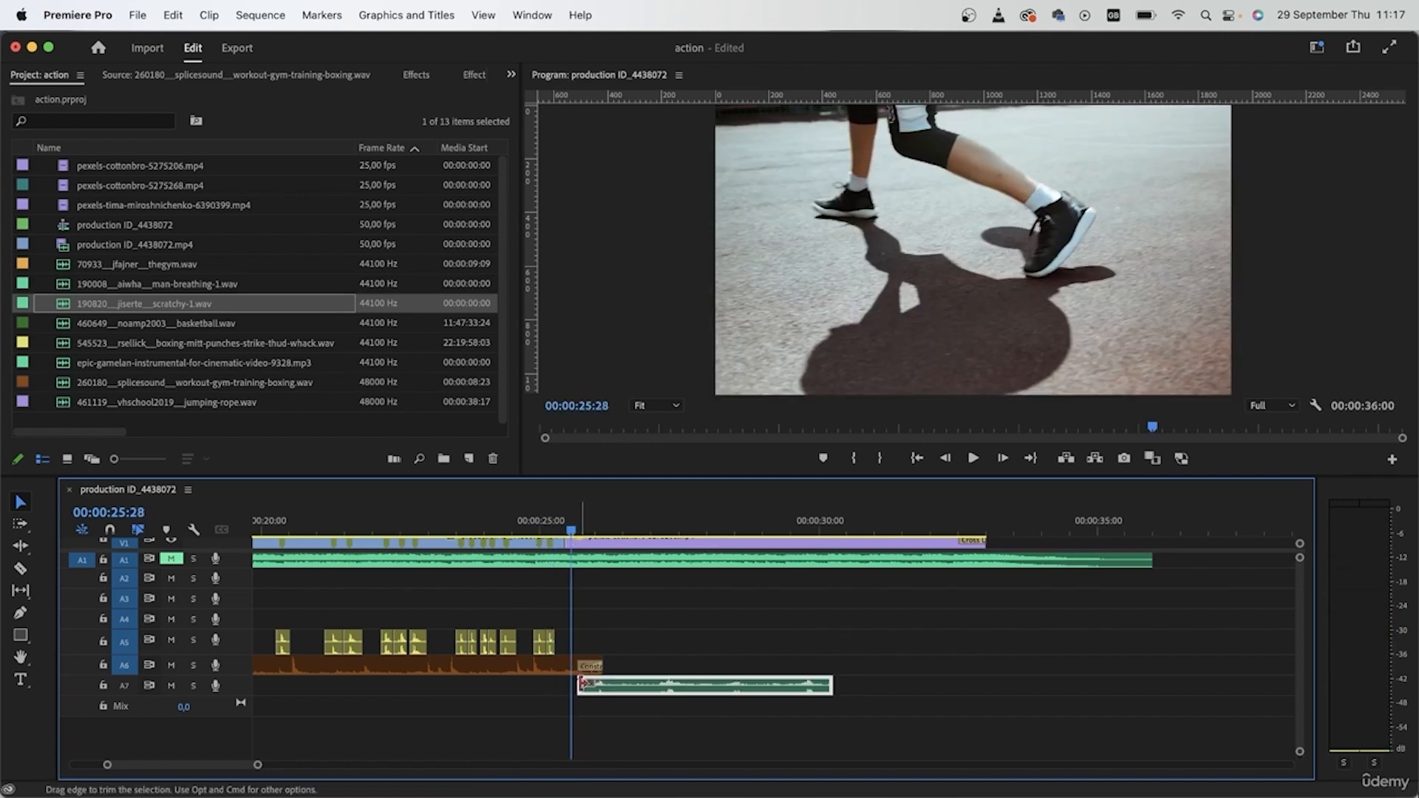
Step: Add default audio fades to both ends of the scratchy sound on A7 and shorten both fades
key(shift+d)
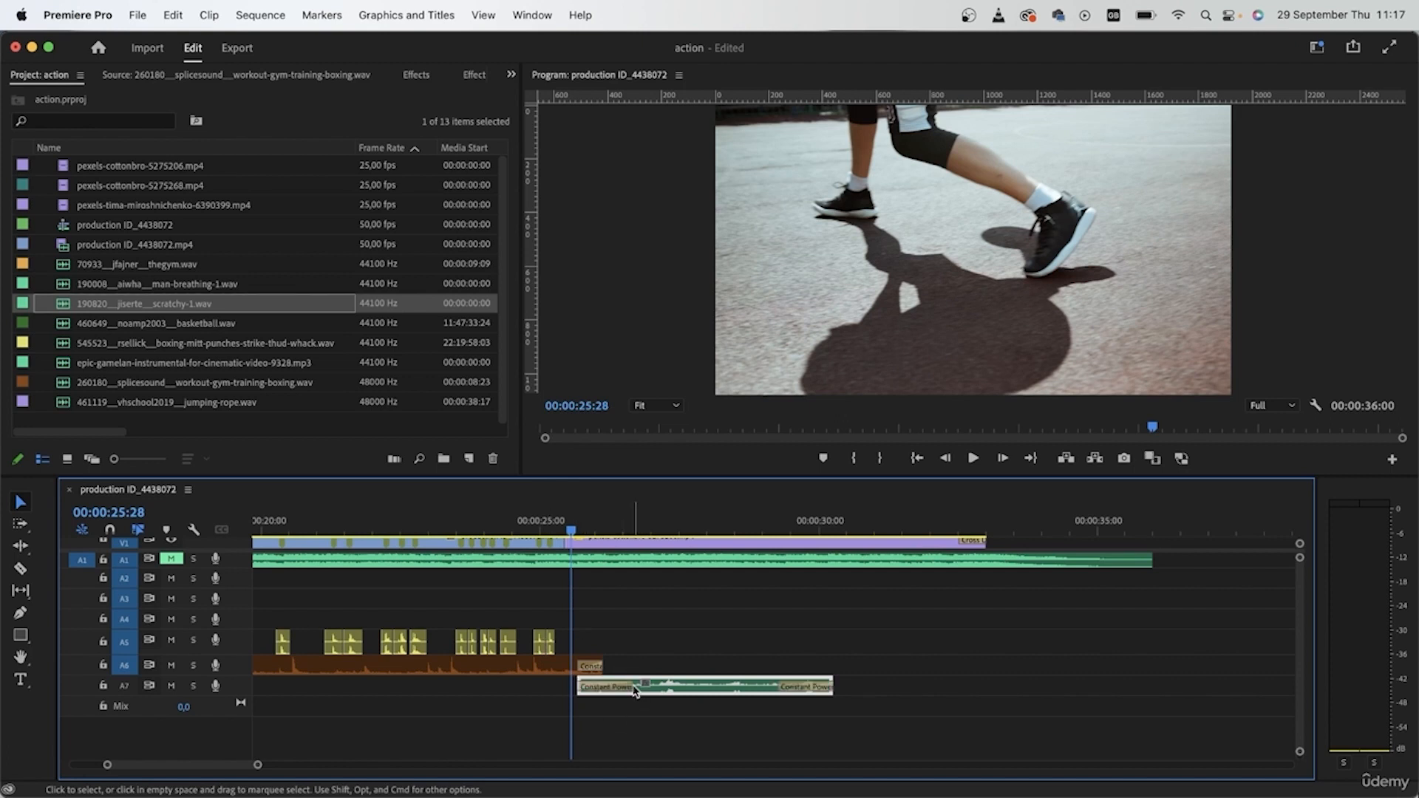
drag(634, 691, 600, 686)
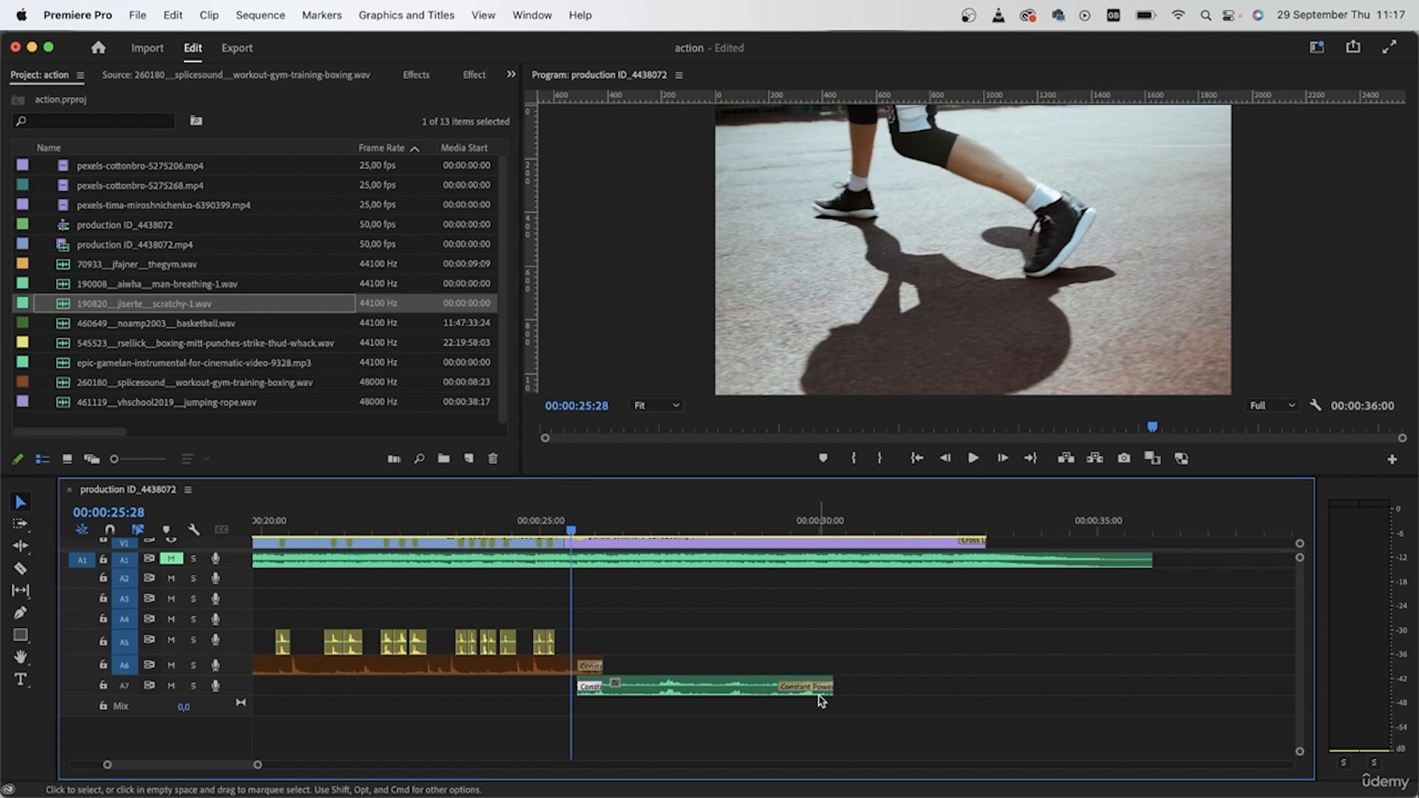
drag(785, 688, 829, 693)
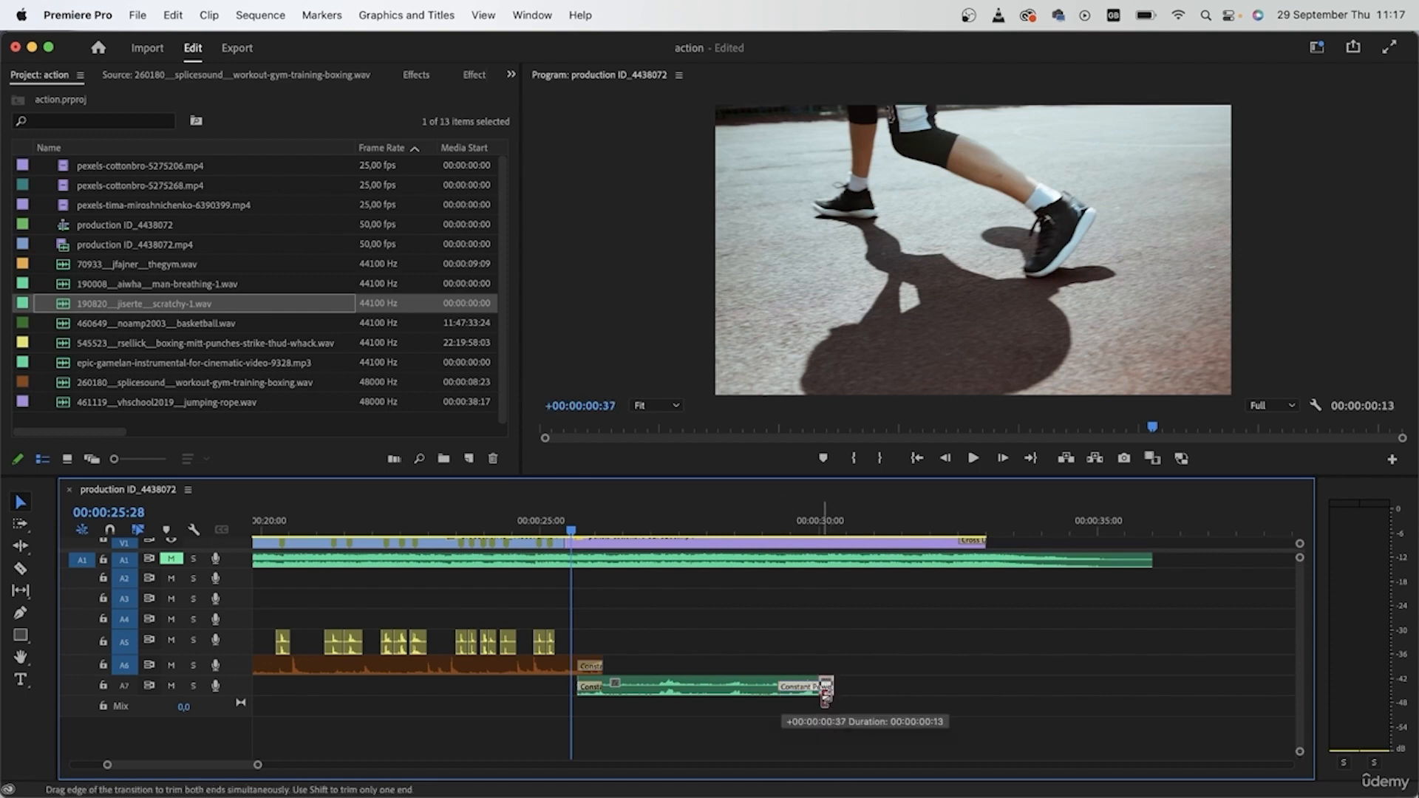
drag(826, 695, 820, 697)
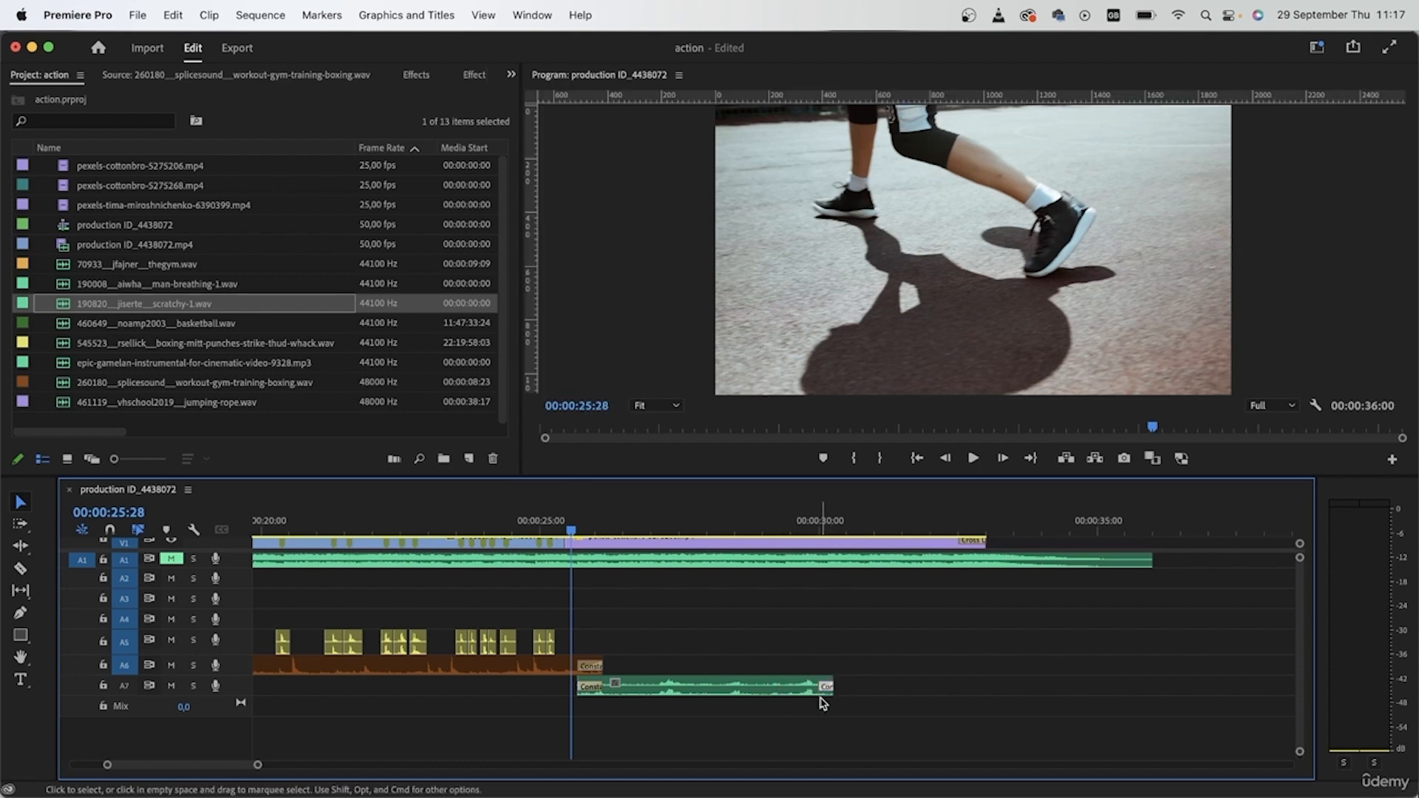
Step: Preview the scratchy sound against the footwork and shift it later on A7 to start just after 00:00:26:05
key(space)
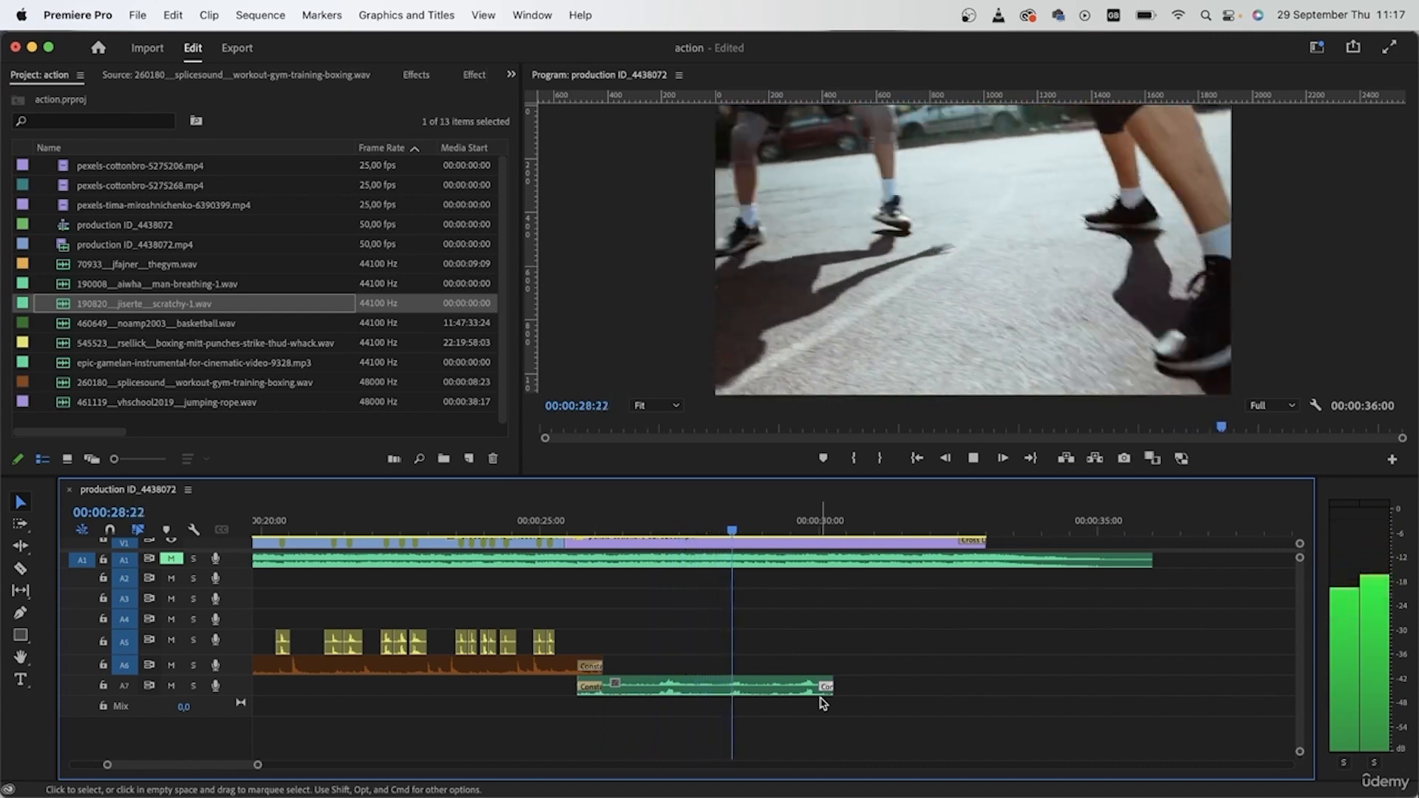
key(space)
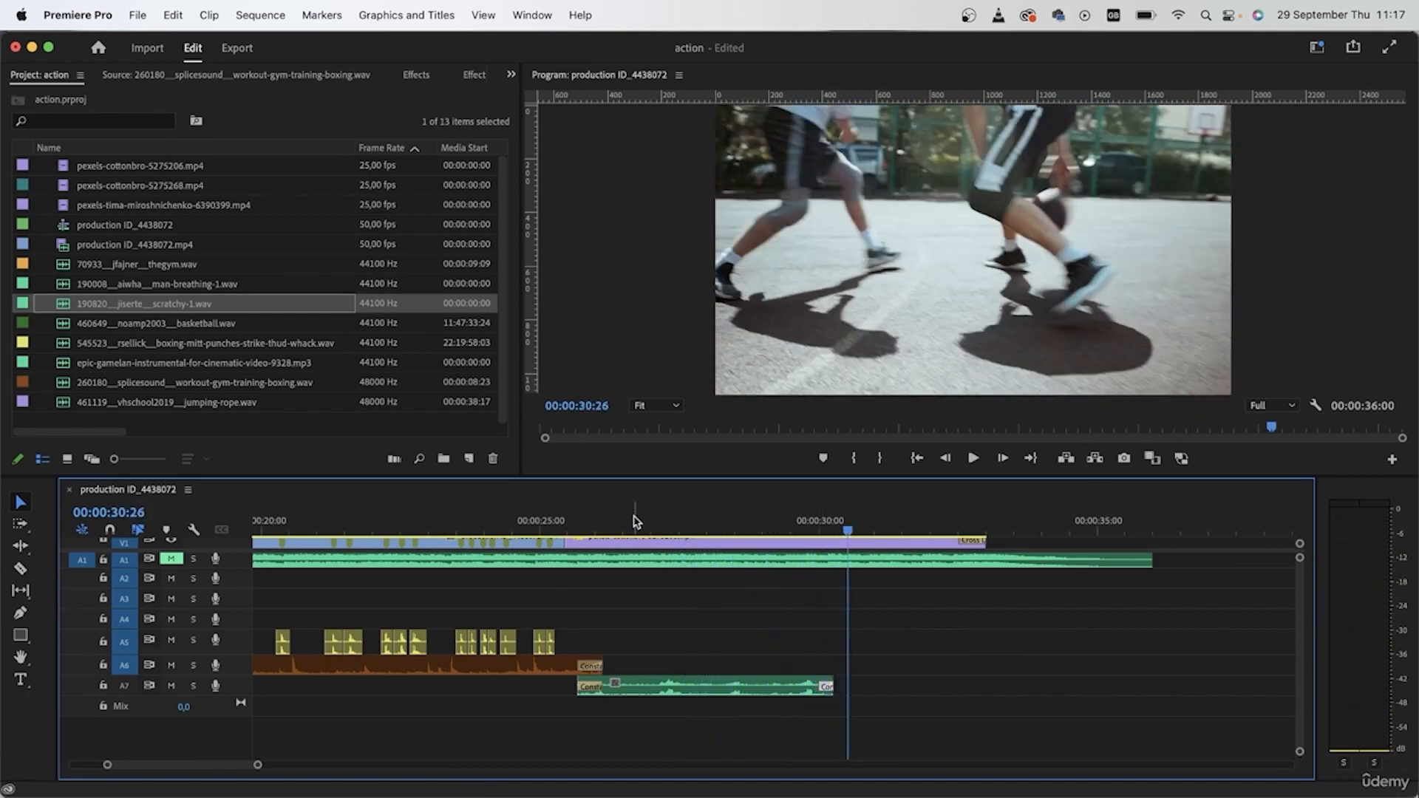
drag(576, 518, 640, 530)
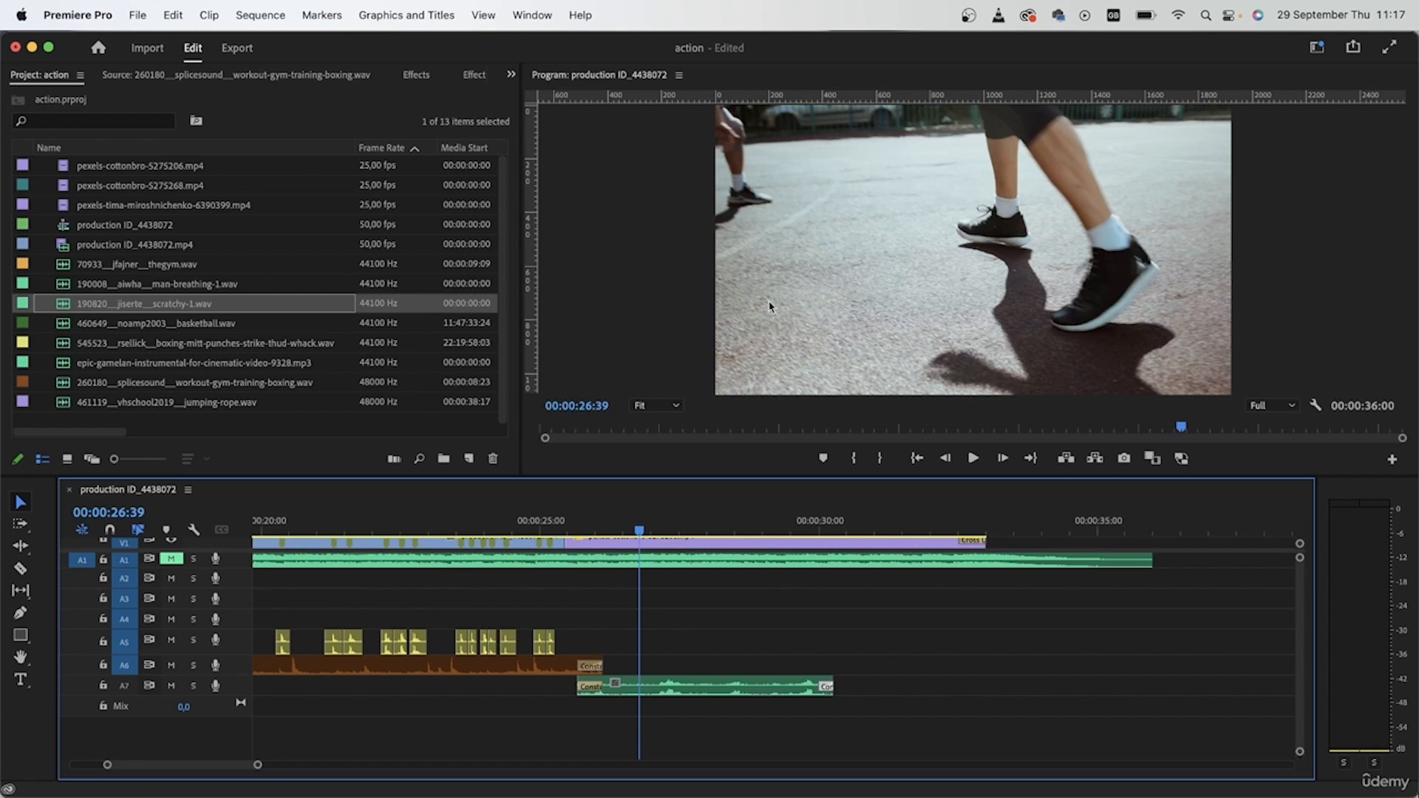
drag(640, 529, 620, 530)
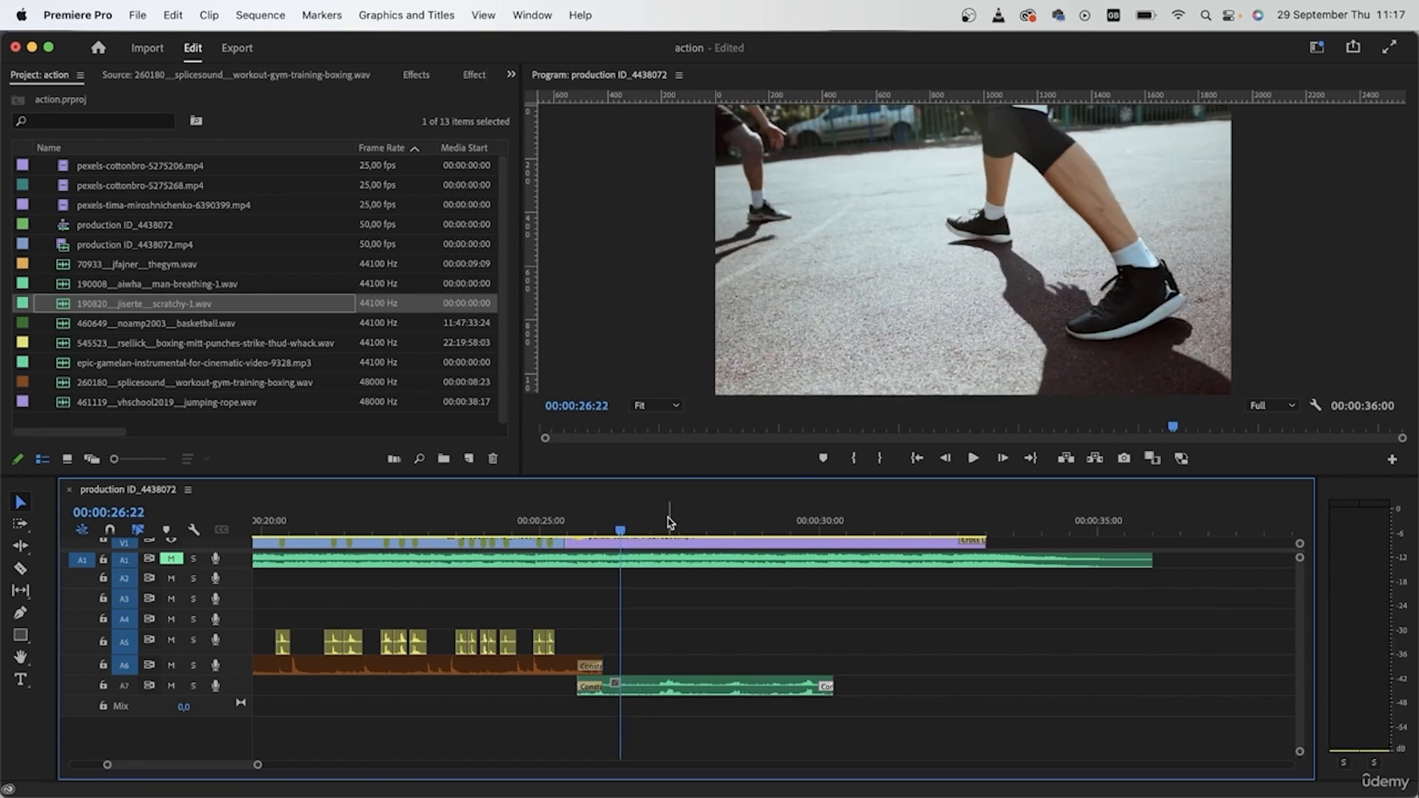
drag(623, 530, 651, 536)
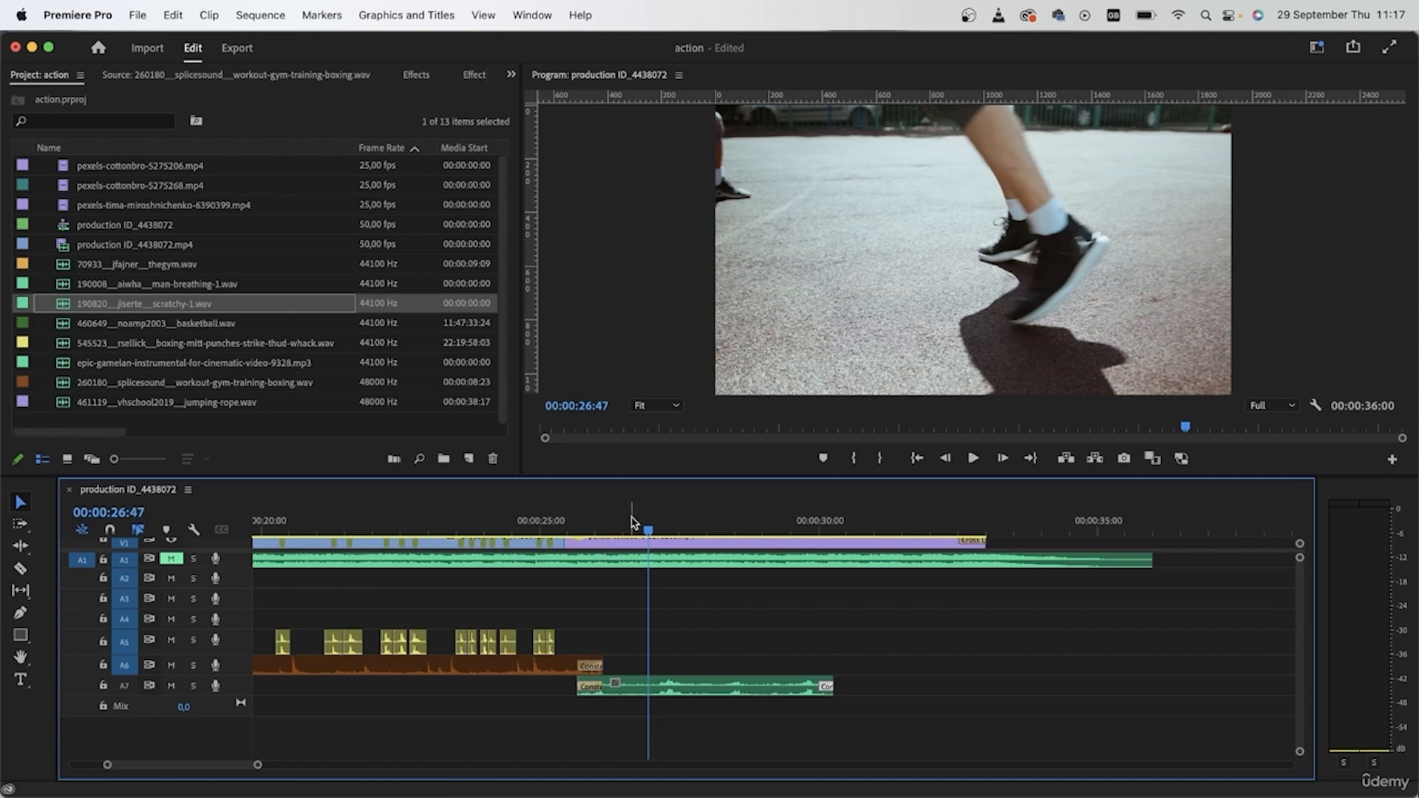
drag(647, 530, 624, 530)
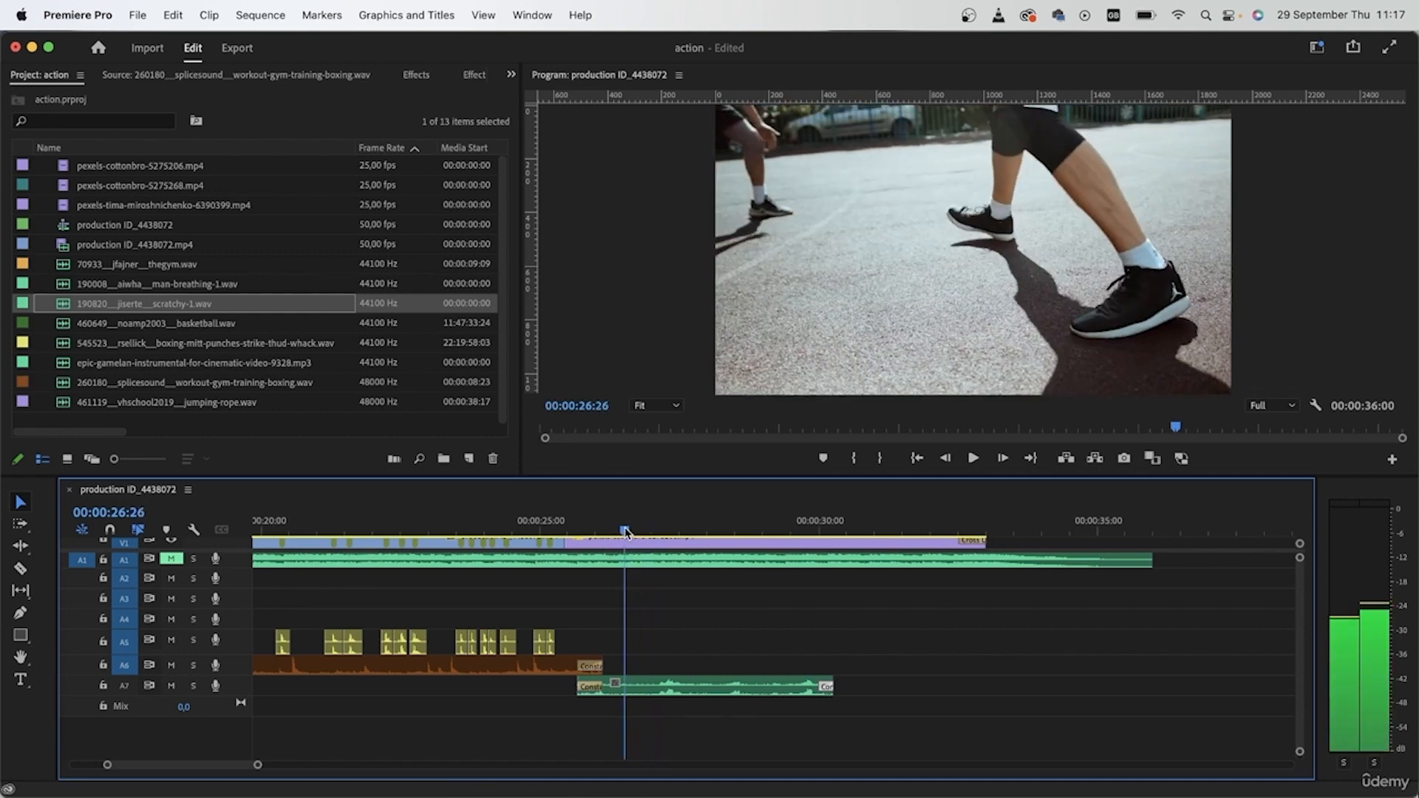
drag(643, 691, 615, 684)
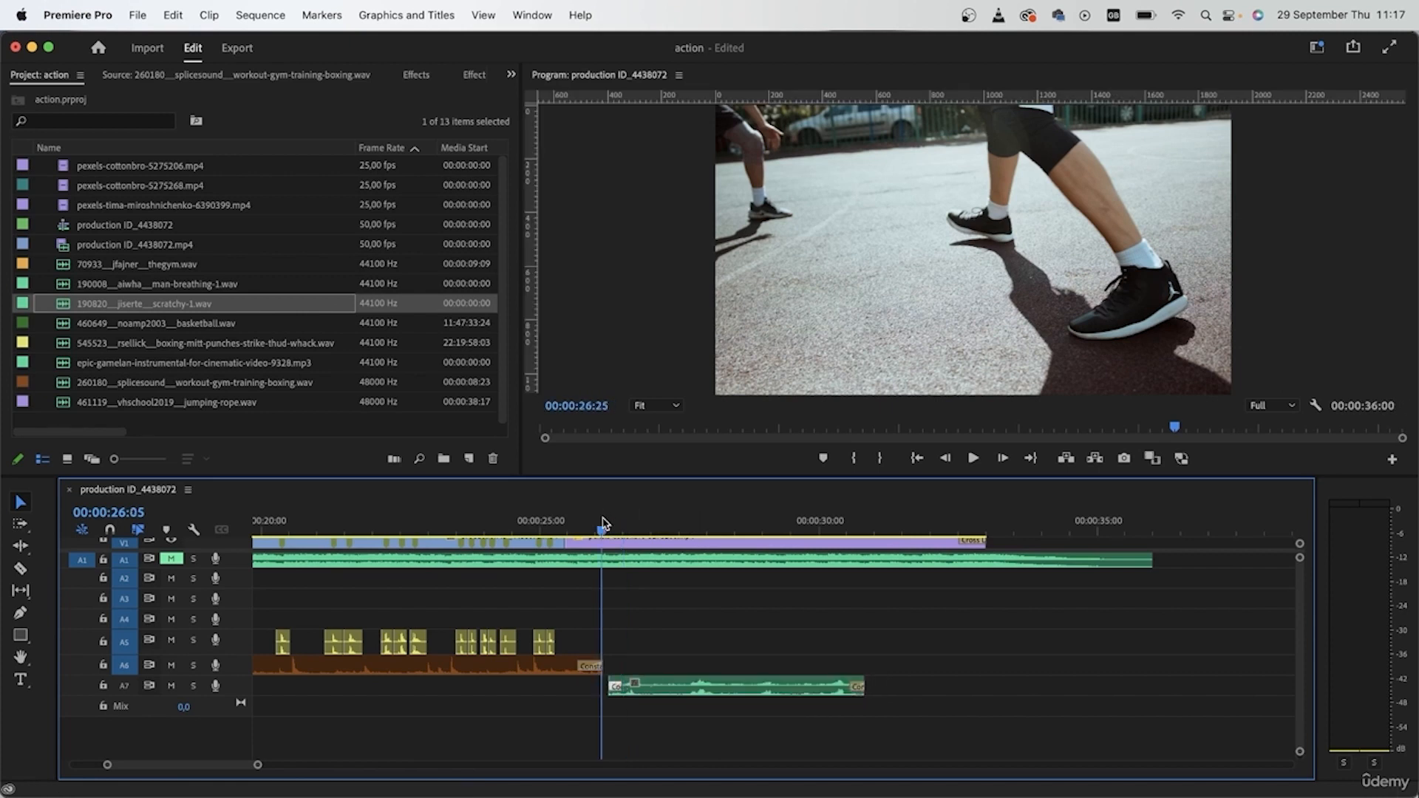
Step: Preview the footwork again and shift the scratchy sound later on A7 to start at about 00:00:26:20
key(space)
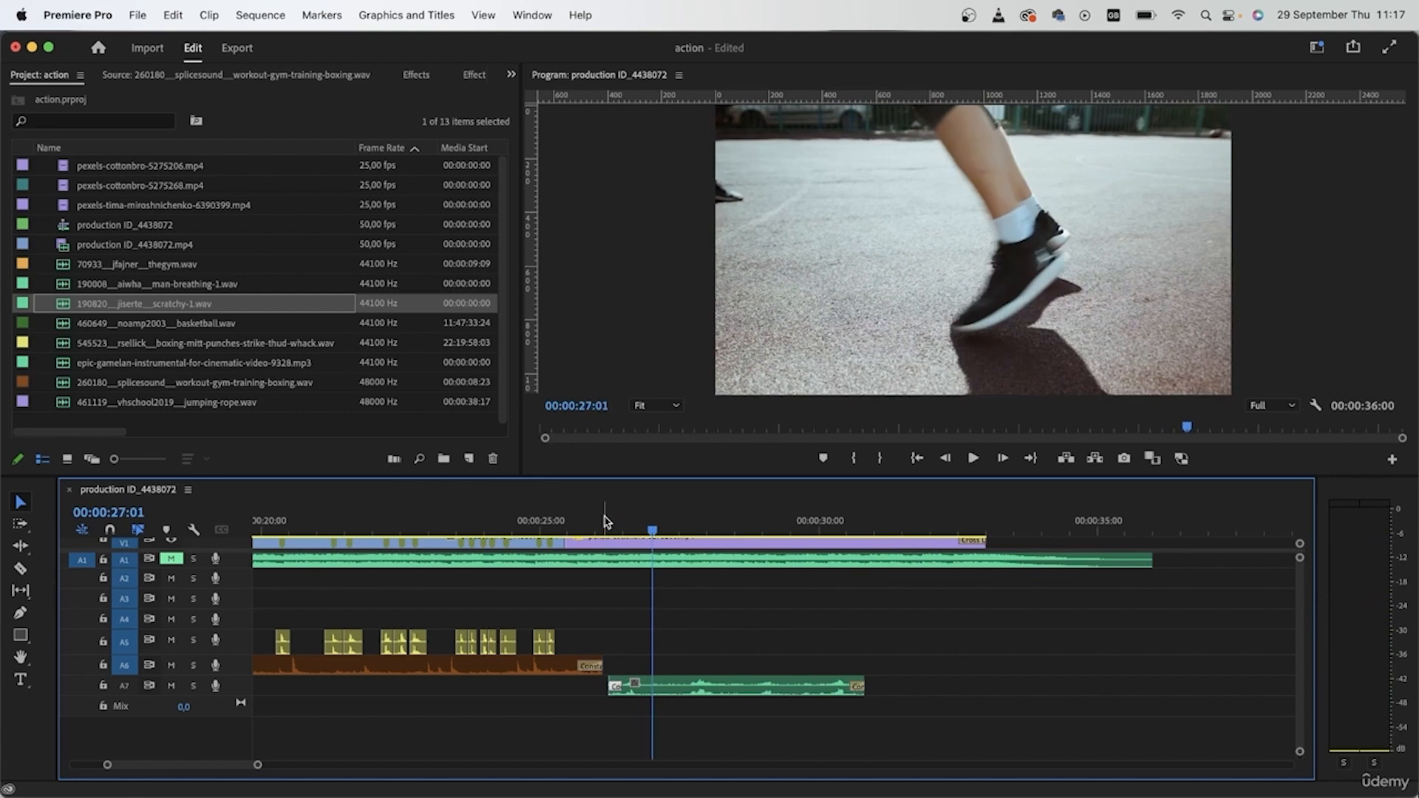
key(space)
key(space)
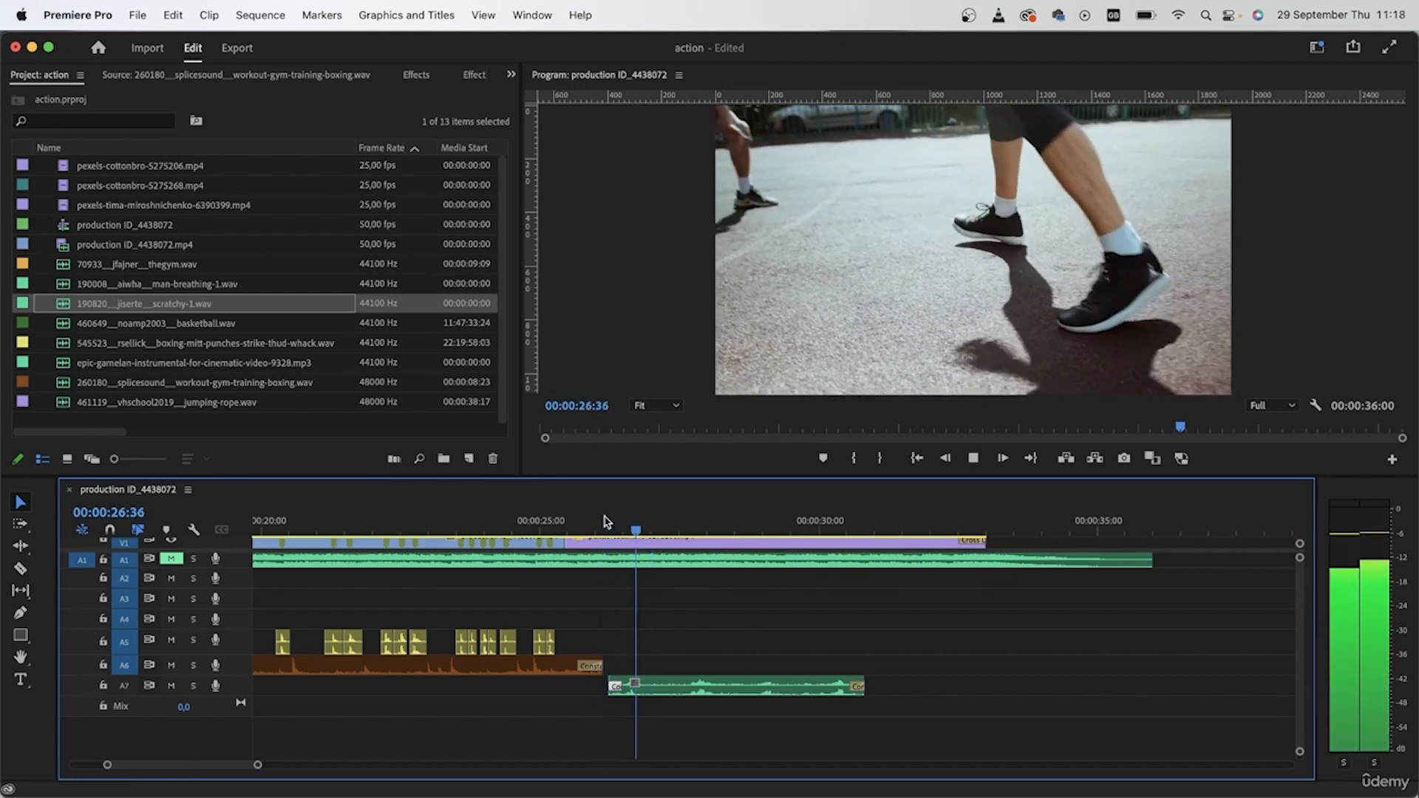
key(=)
key(=)
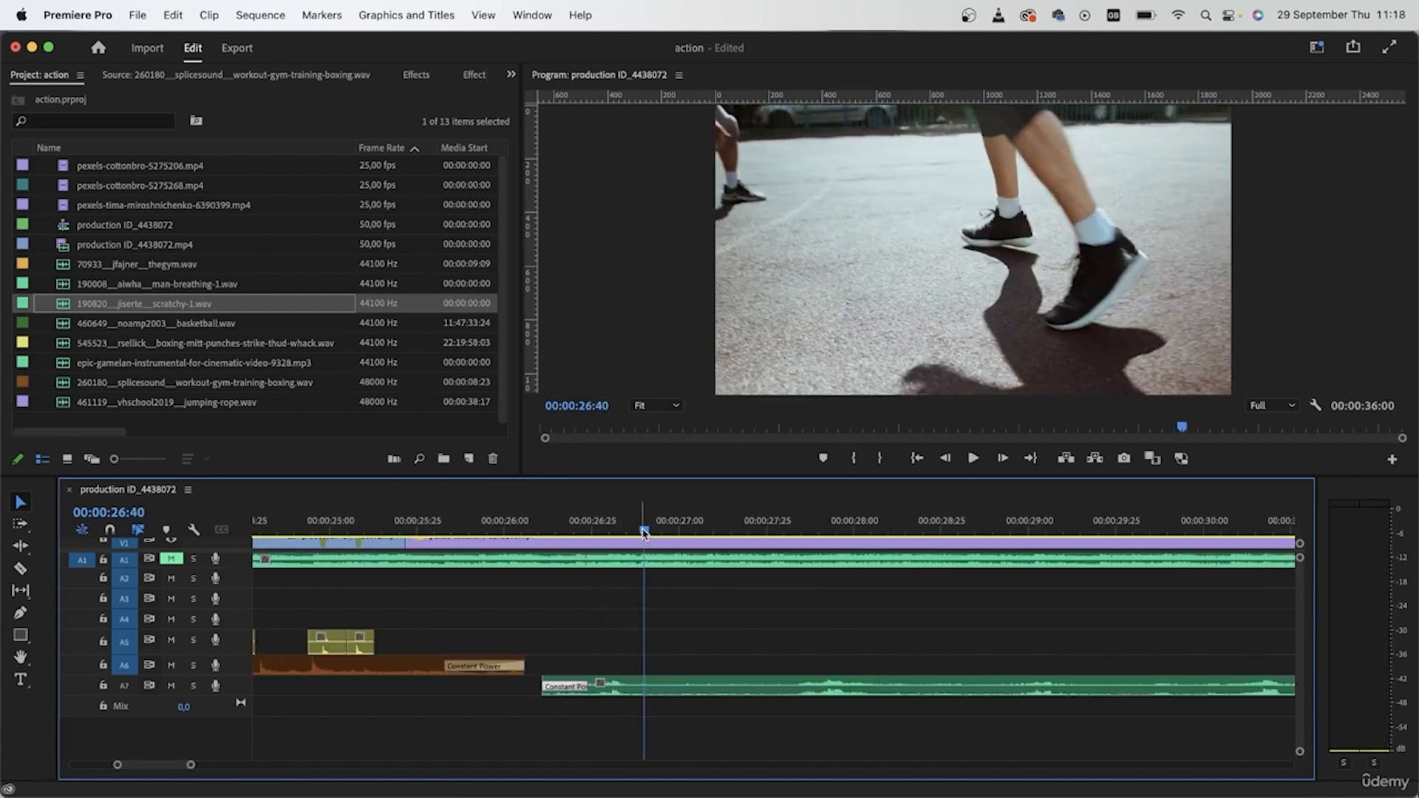
click(606, 529)
drag(606, 531, 626, 542)
drag(634, 693, 669, 695)
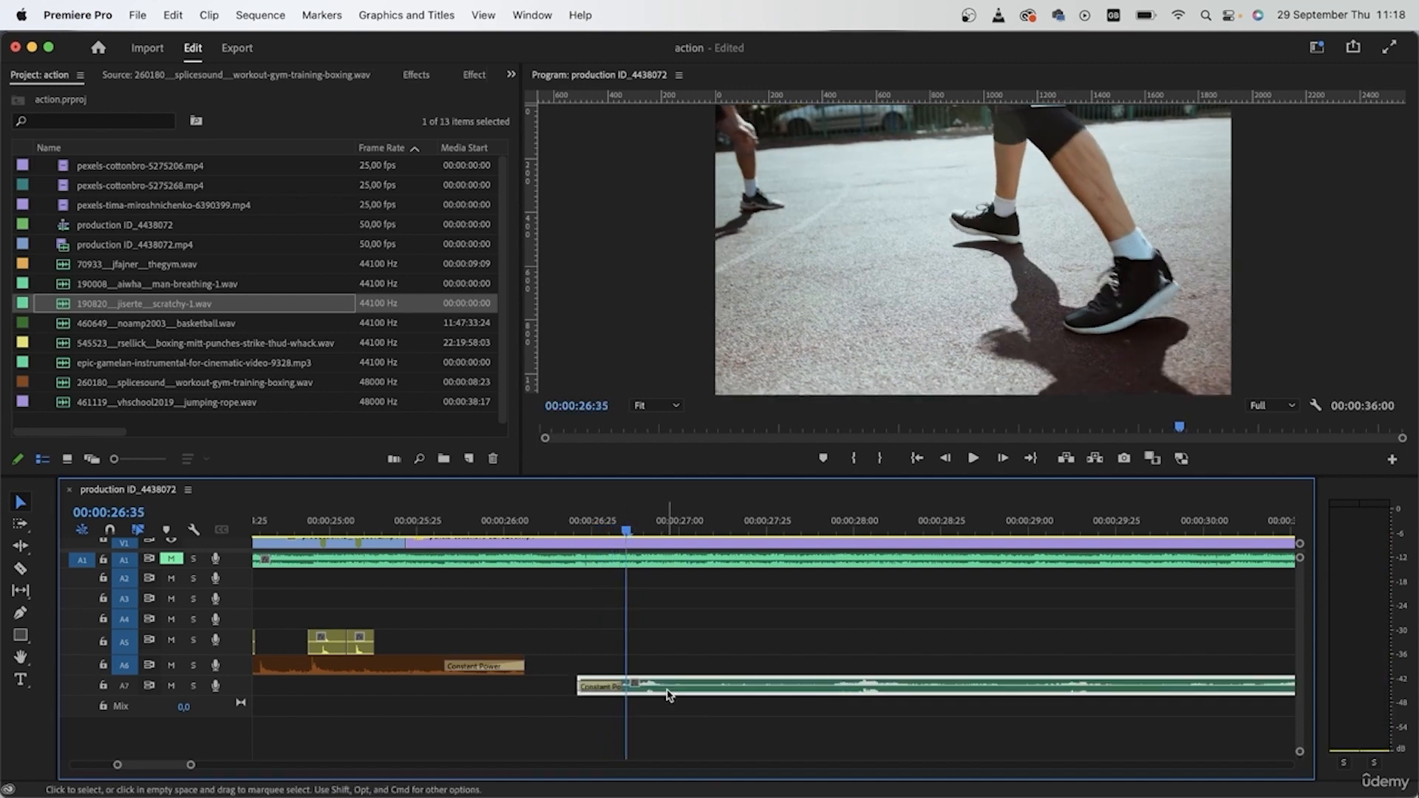
Step: Check the scratchy sound against the first steps and split its A7 clip at about 00:00:27:25
click(571, 529)
key(space)
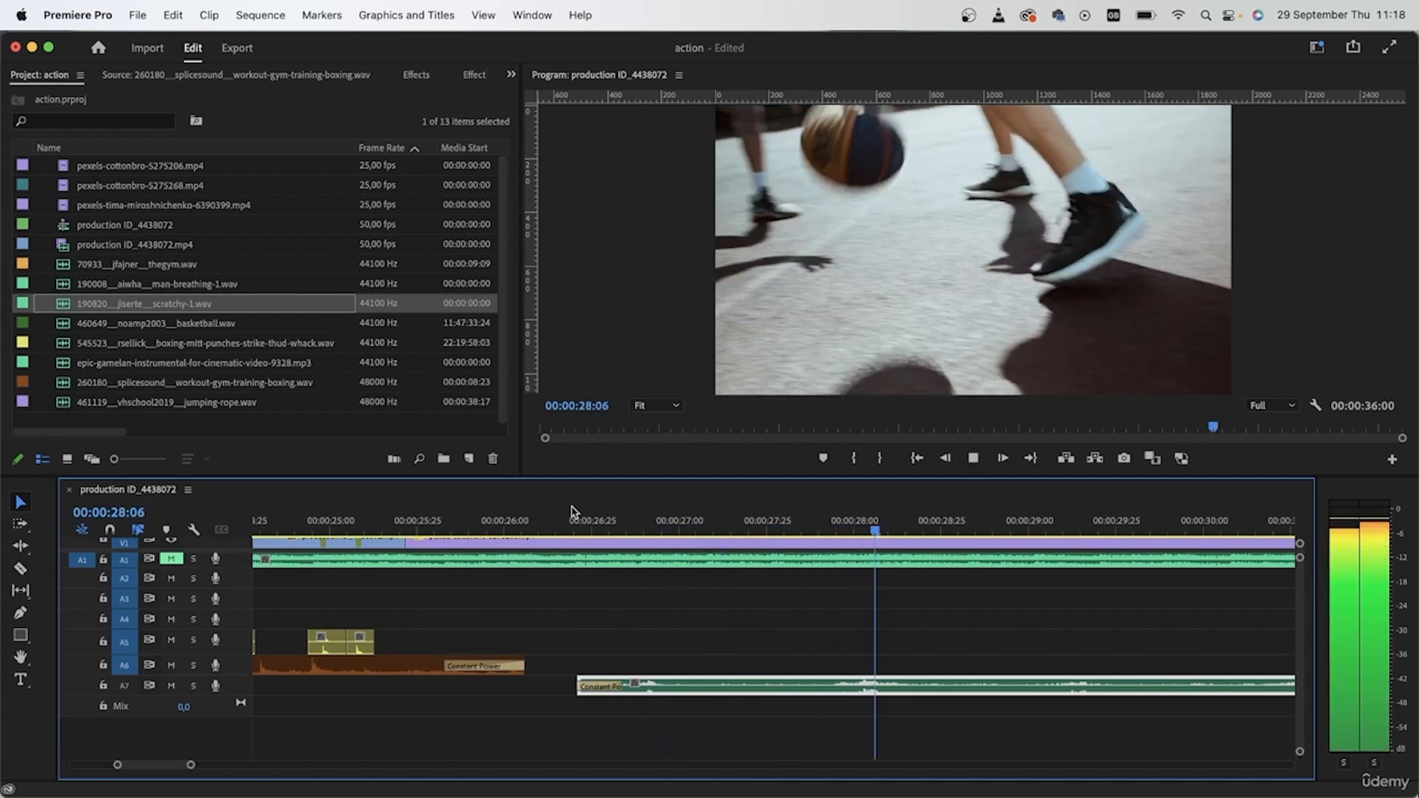
click(574, 521)
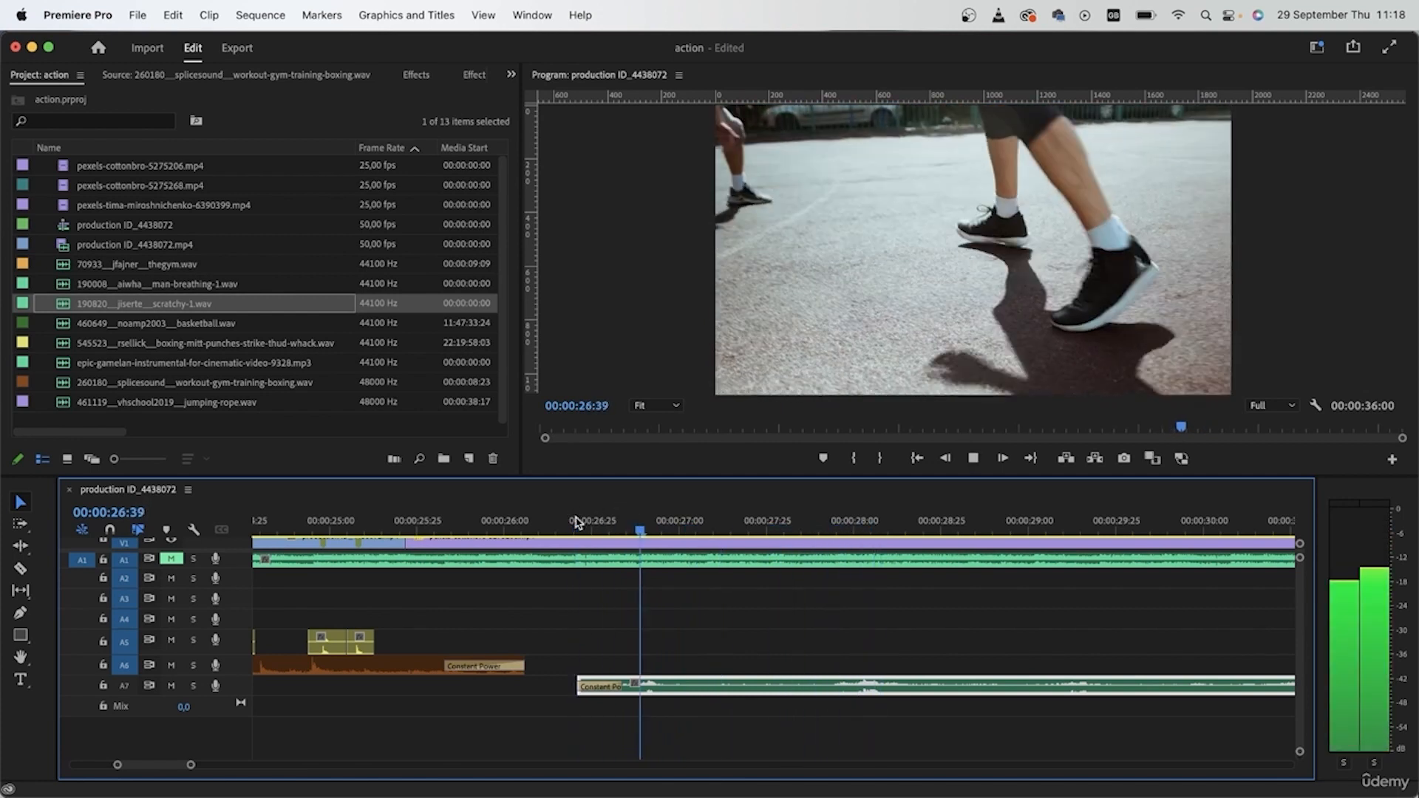
key(space)
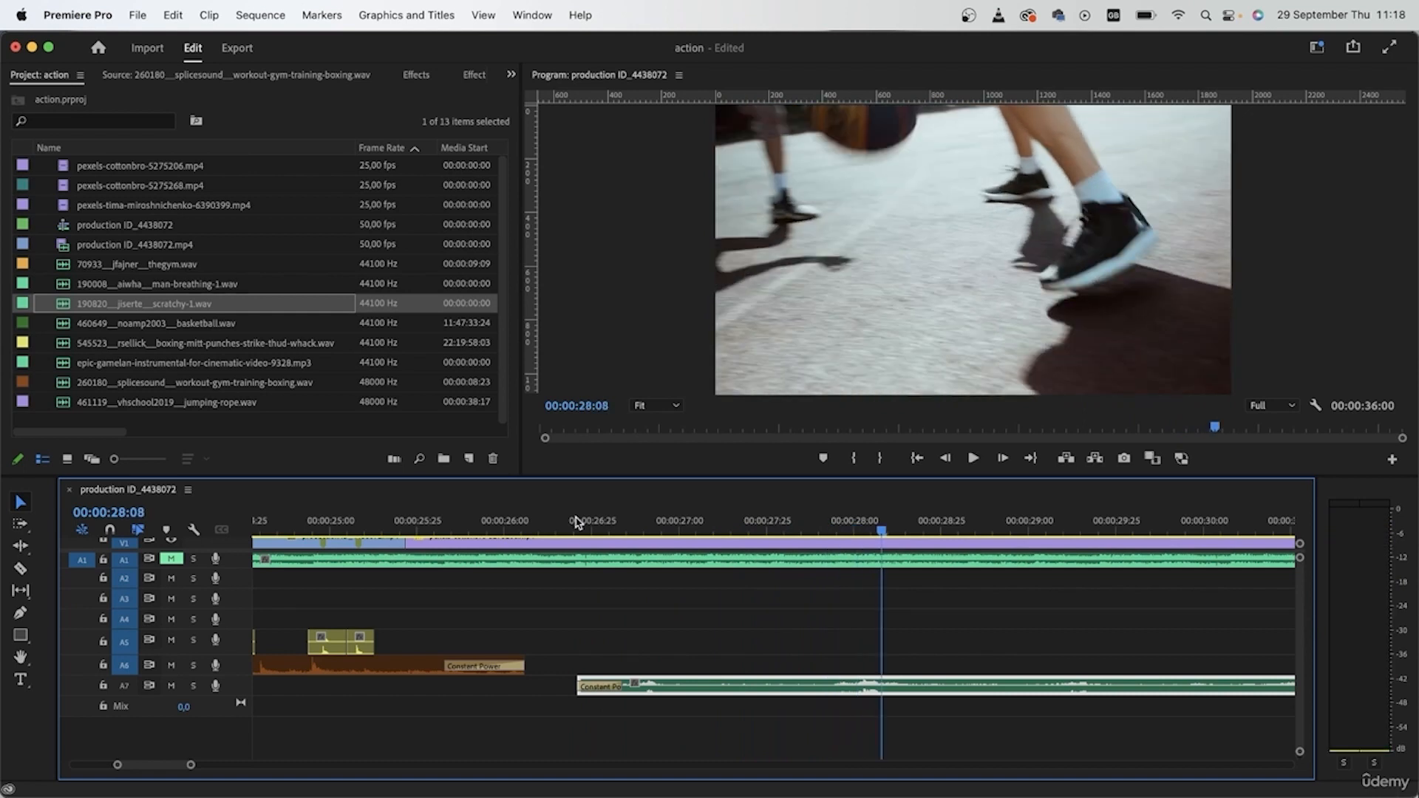
key(c)
click(766, 686)
key(v)
Step: Shift the second scratchy piece on A7 later to match the footwork, starting at about 00:00:27:45
click(875, 529)
mouse_move(875, 529)
mouse_down()
mouse_move(846, 529)
mouse_move(875, 528)
mouse_up()
drag(938, 685, 996, 703)
drag(875, 531, 918, 580)
drag(970, 687, 981, 691)
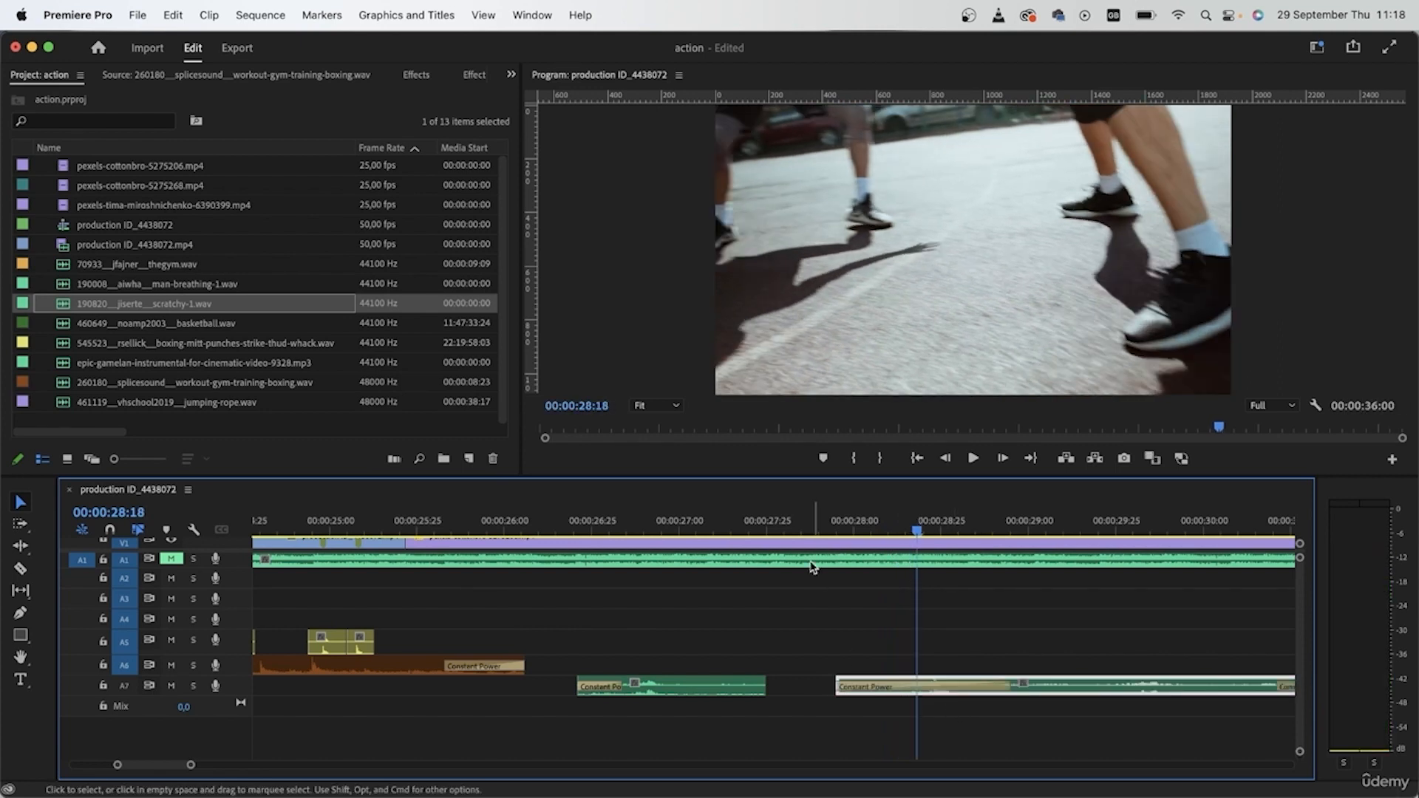
Step: Add a default fade-in to the second scratchy piece, preview it, and shorten the fades at both of its ends
drag(1006, 686, 876, 686)
click(816, 531)
key(space)
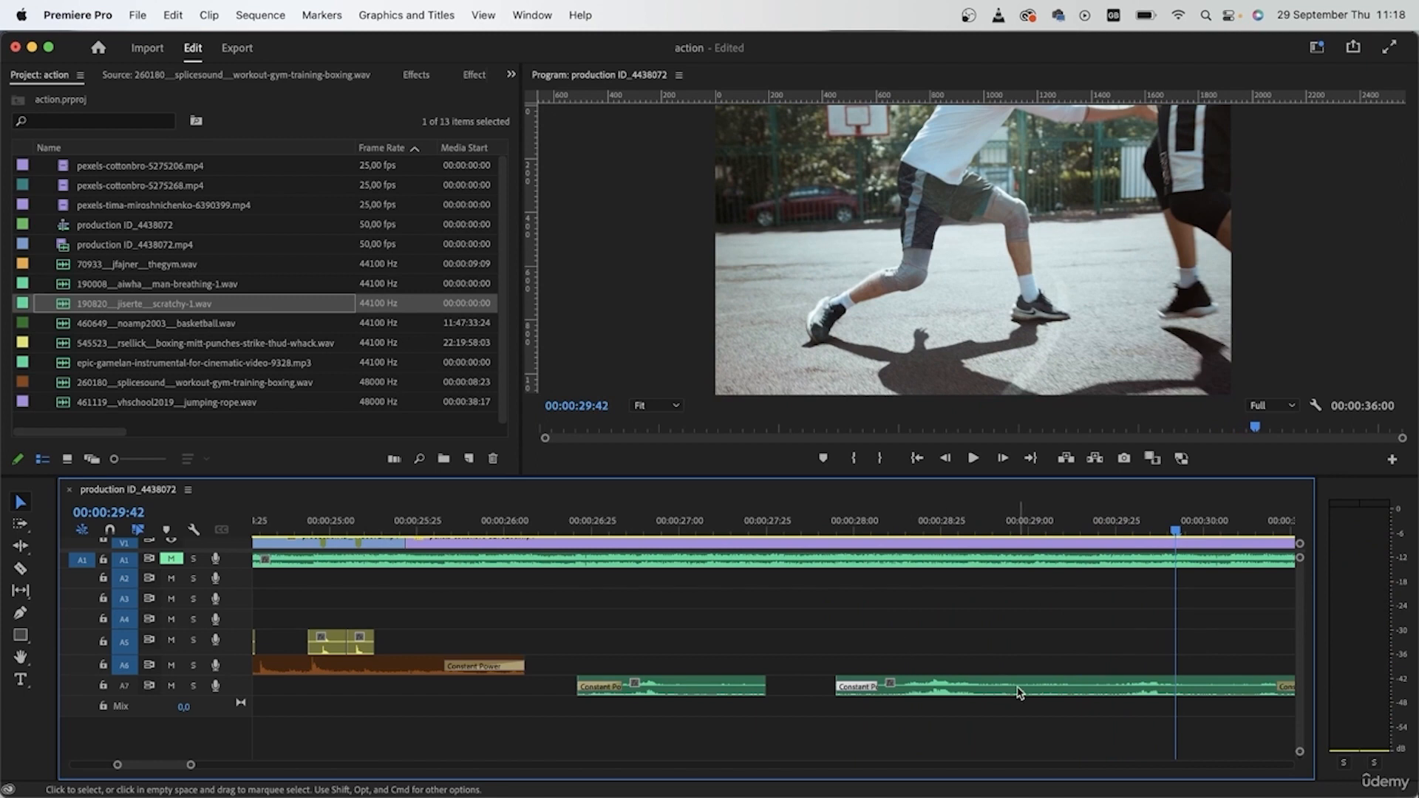
scroll(1017, 692, right, 5)
key(space)
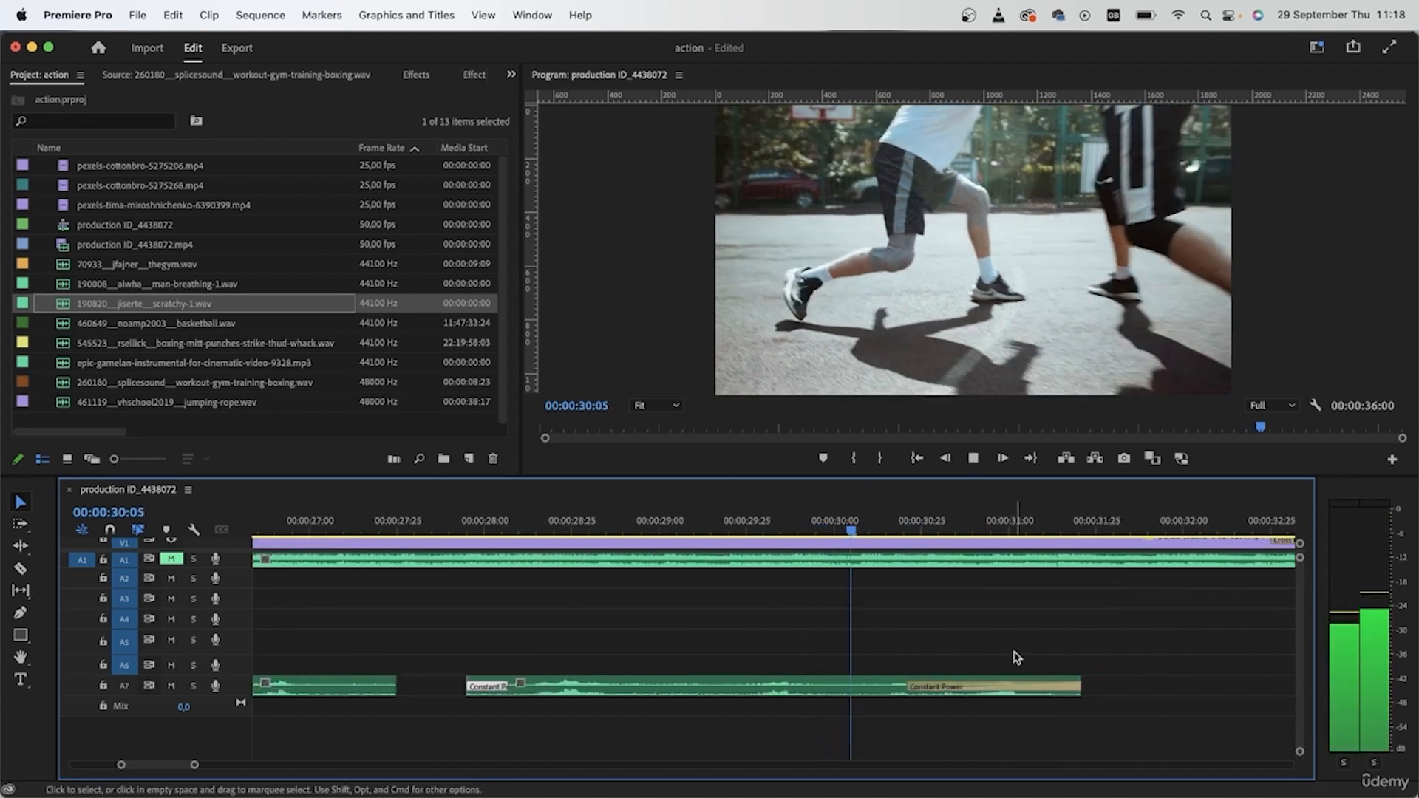
scroll(1032, 737, right, 5)
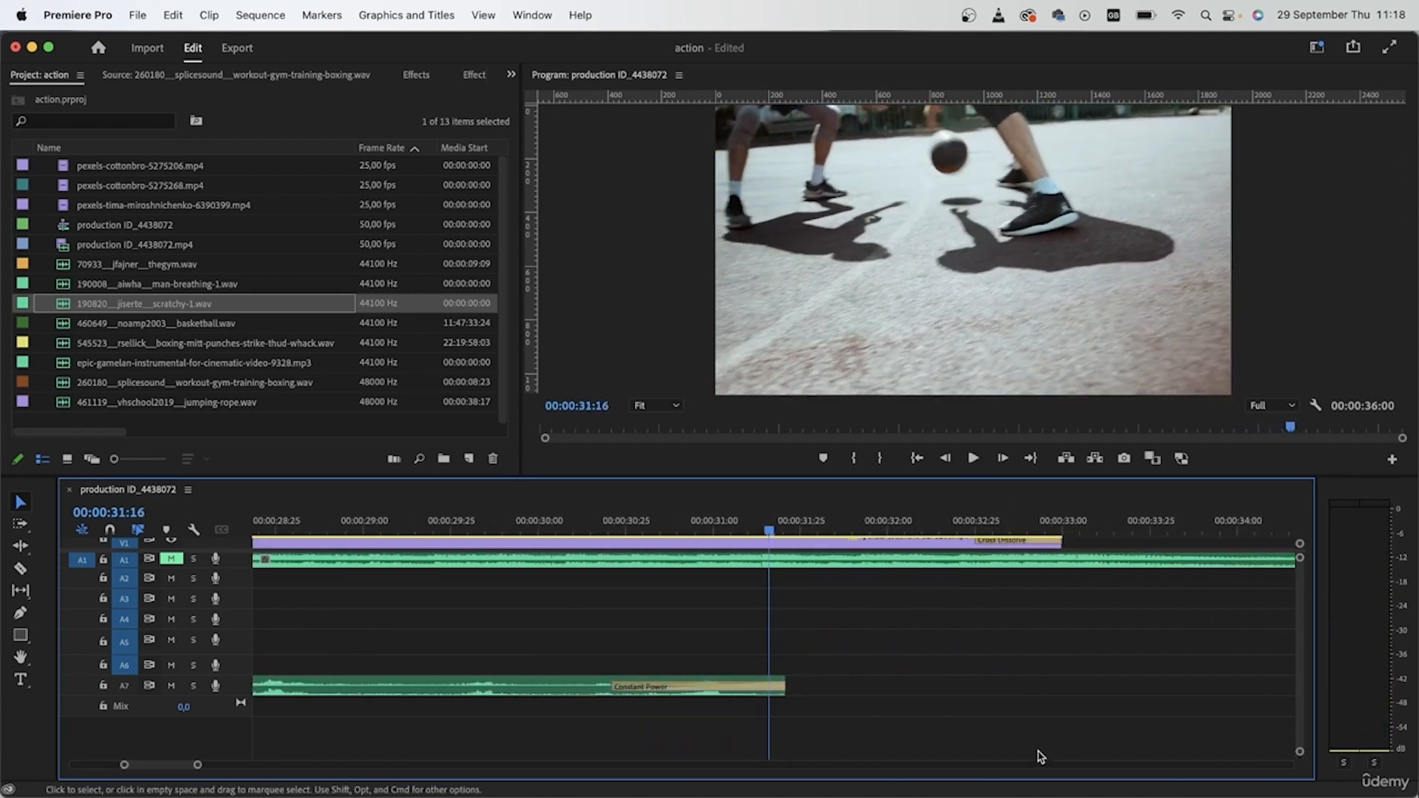
drag(568, 678, 678, 686)
Step: Place a copy of the second scratchy piece after it on A7, starting at about 00:00:31:27, and preview it
alt+drag(499, 690, 1165, 684)
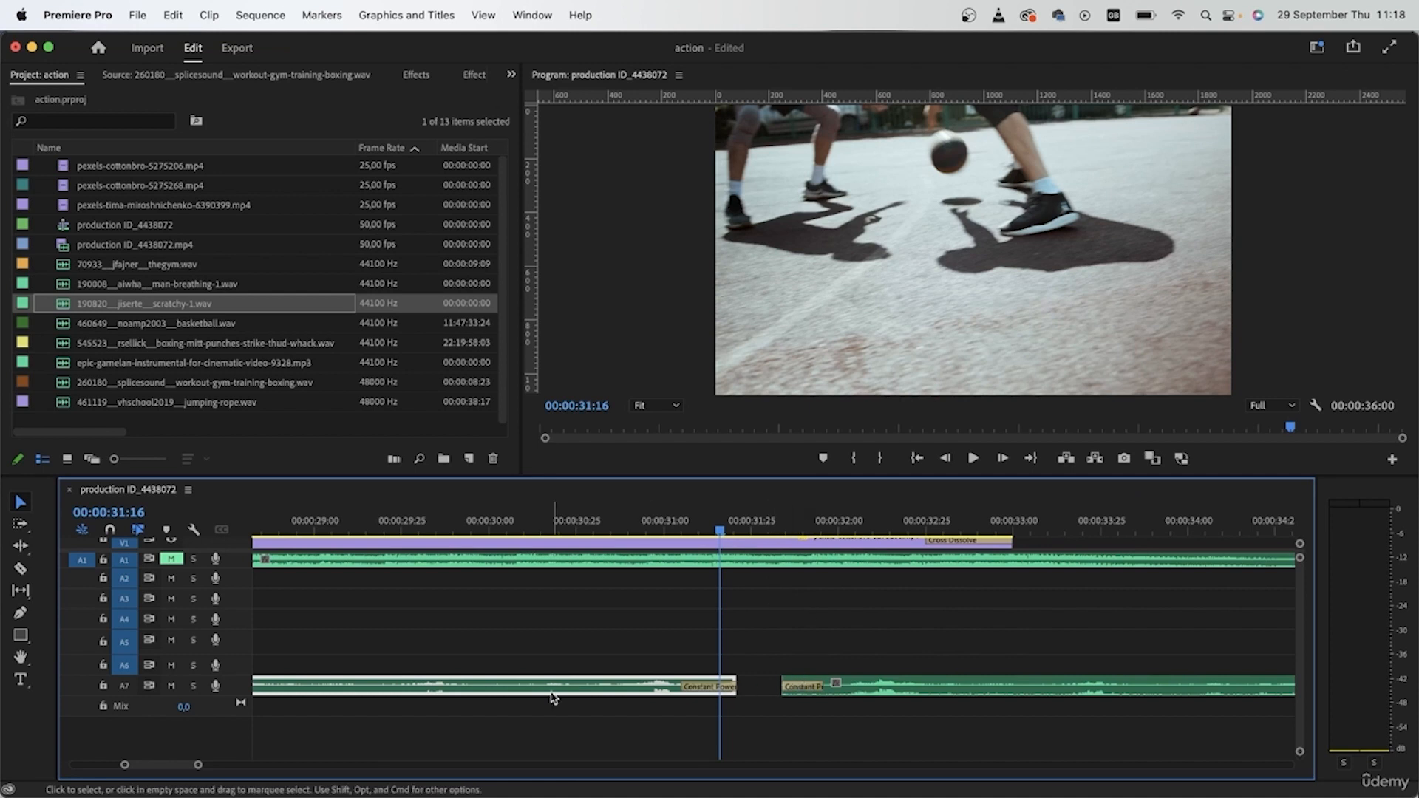
drag(917, 693, 891, 686)
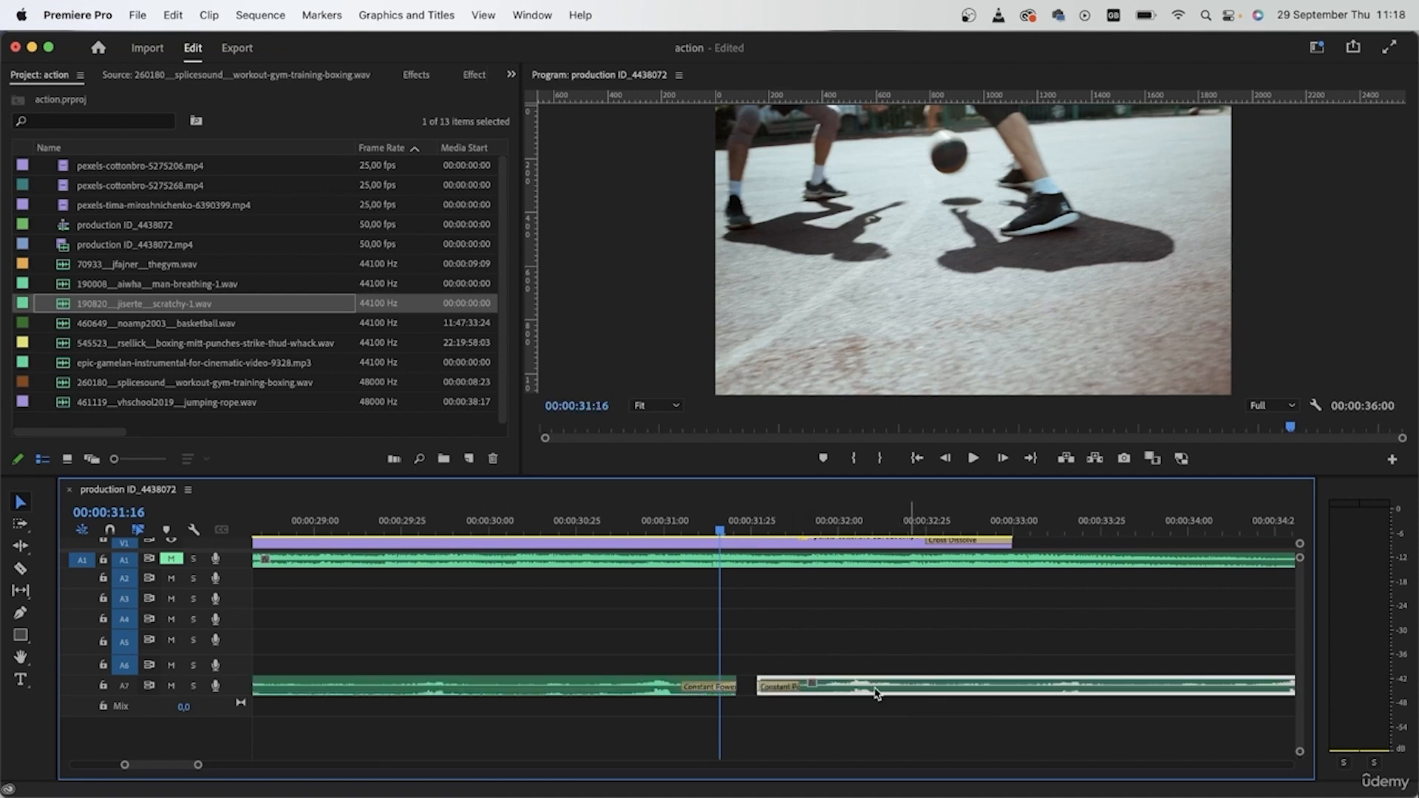
click(754, 522)
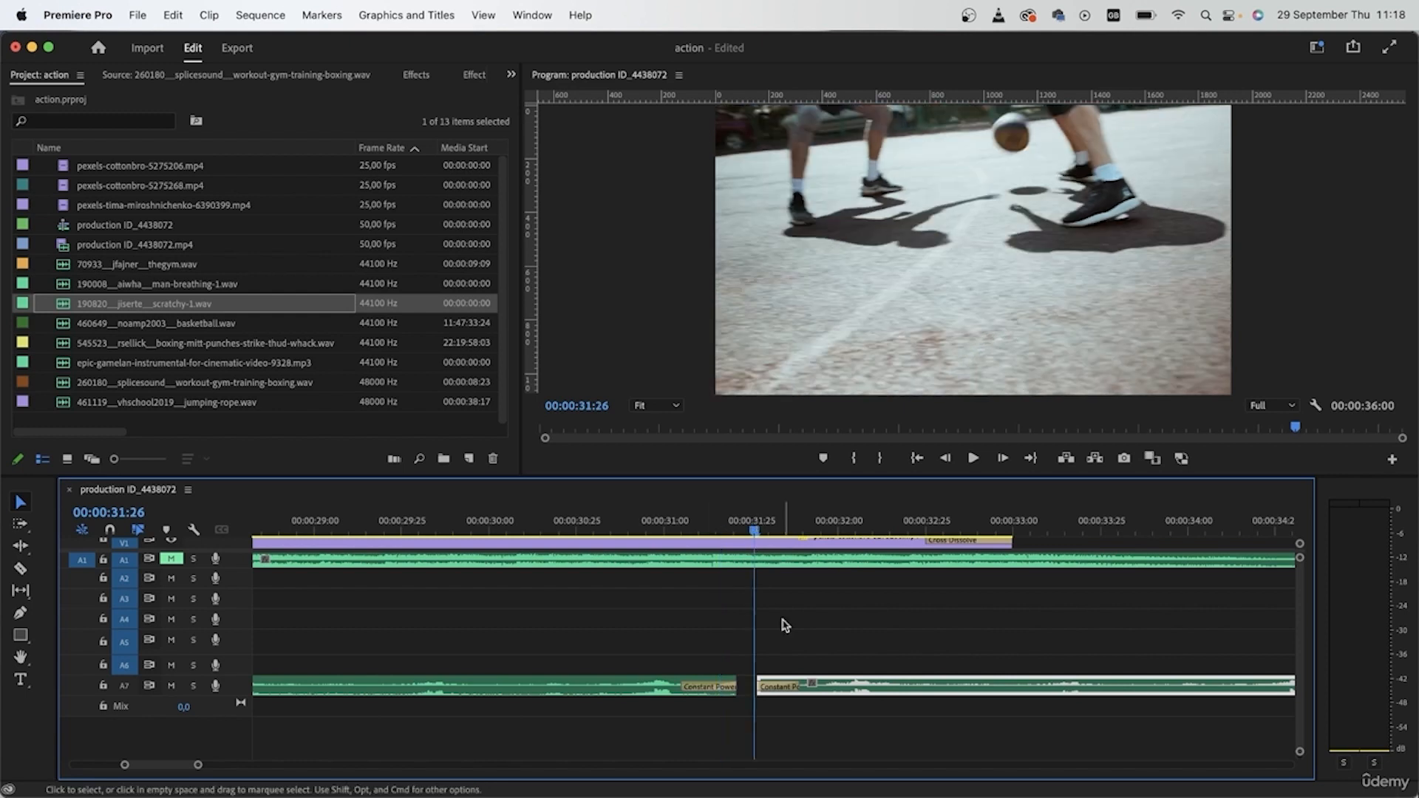
key(space)
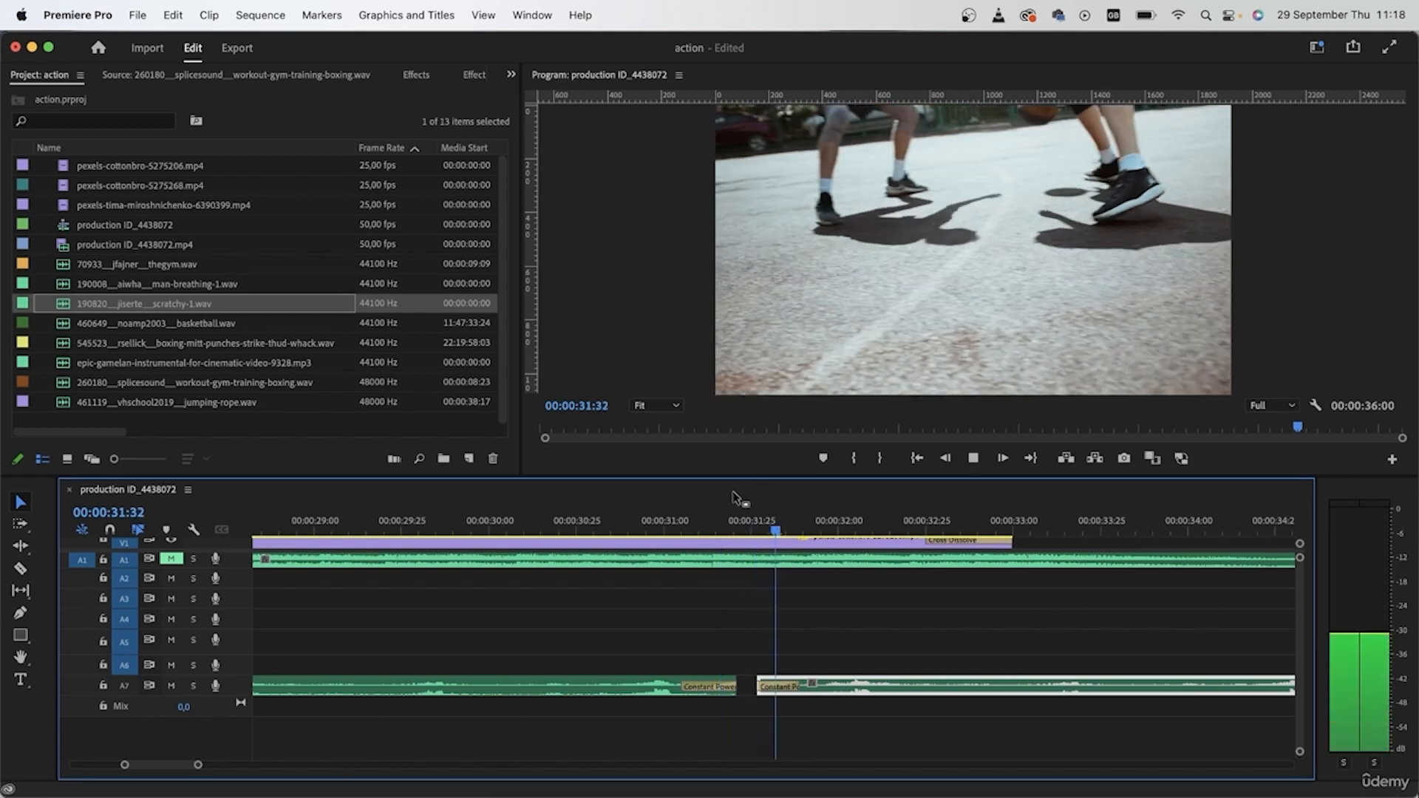
key(space)
Step: Find the footstep frame at 00:00:32:08 and shift the copied scratchy piece to start at about 00:00:31:38
drag(804, 523, 874, 588)
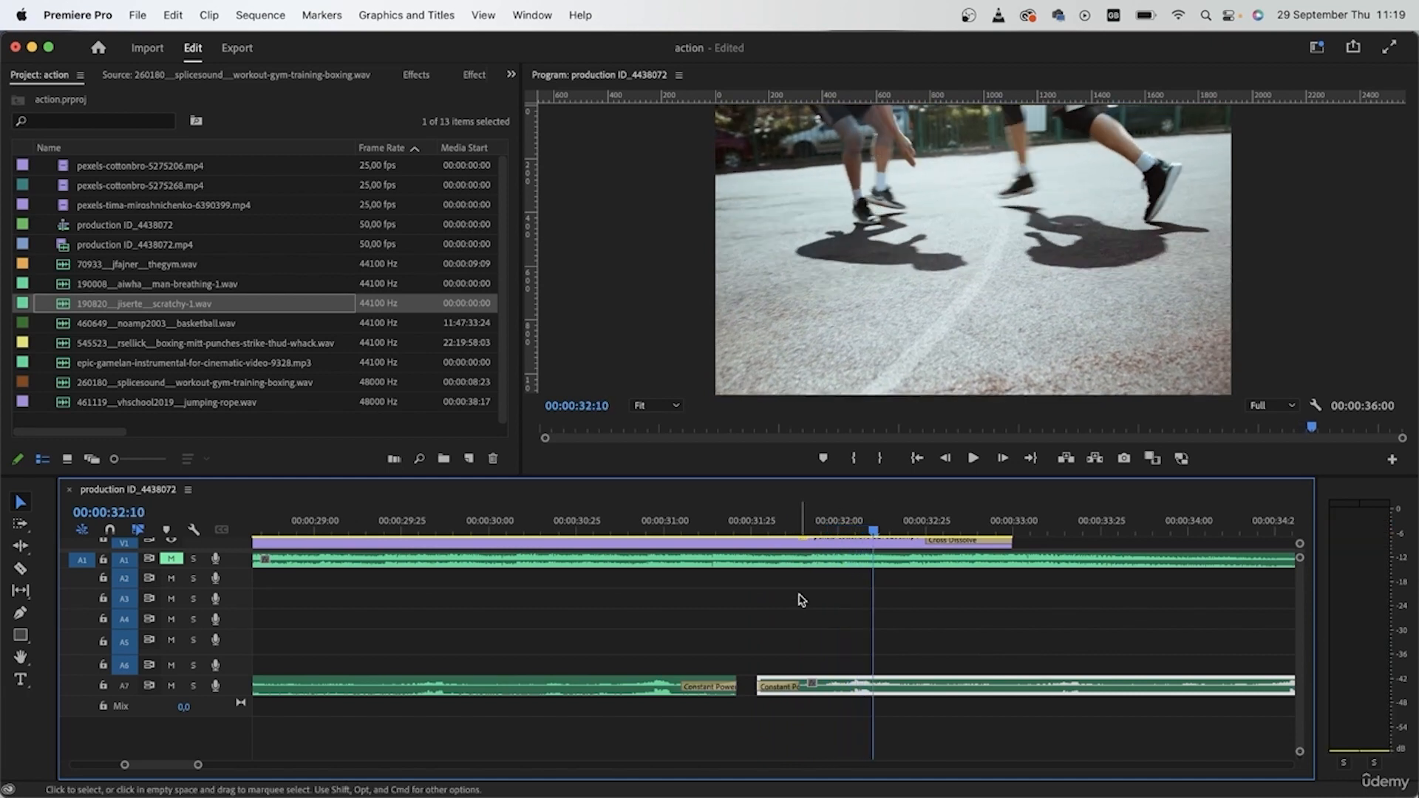
key(Left)
key(Left)
key(Left)
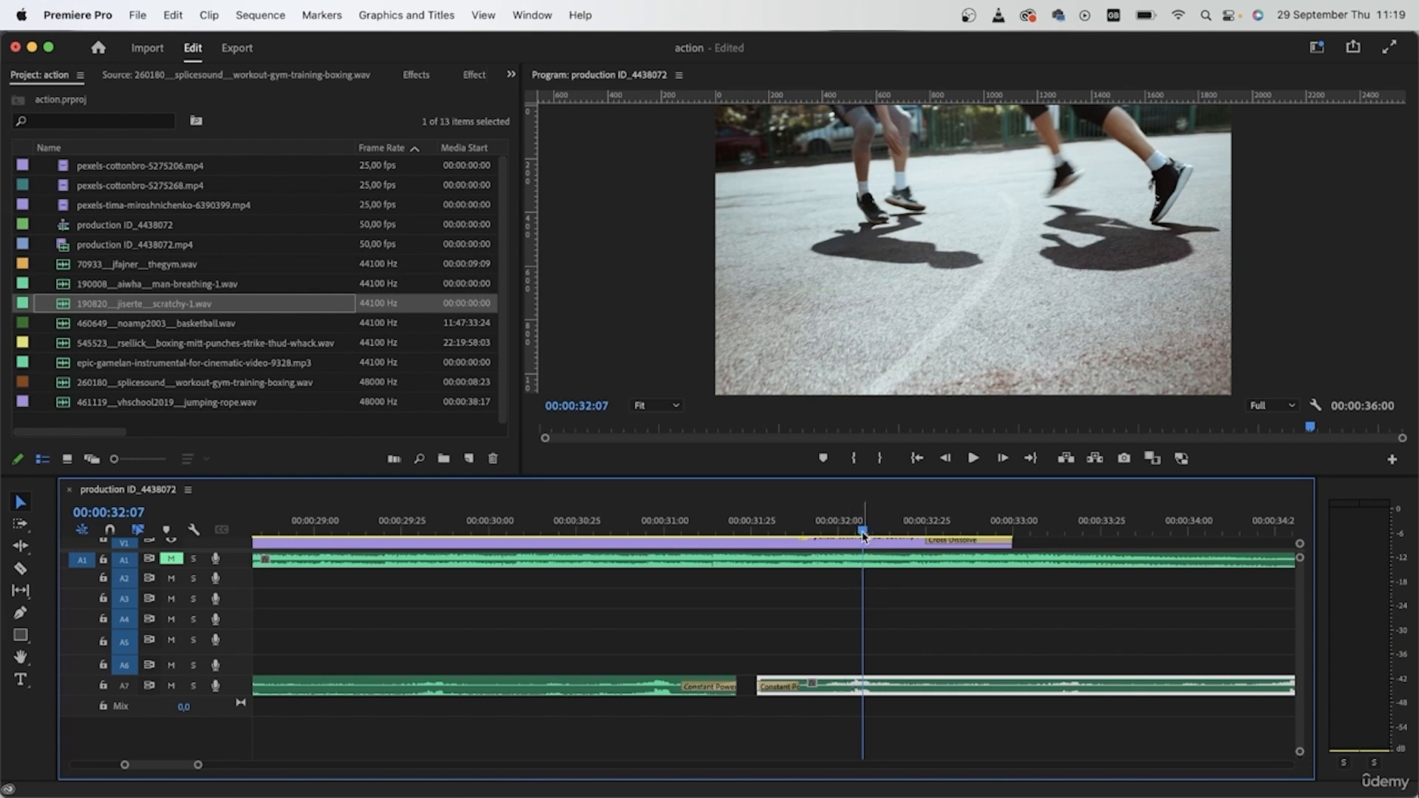
key(Right)
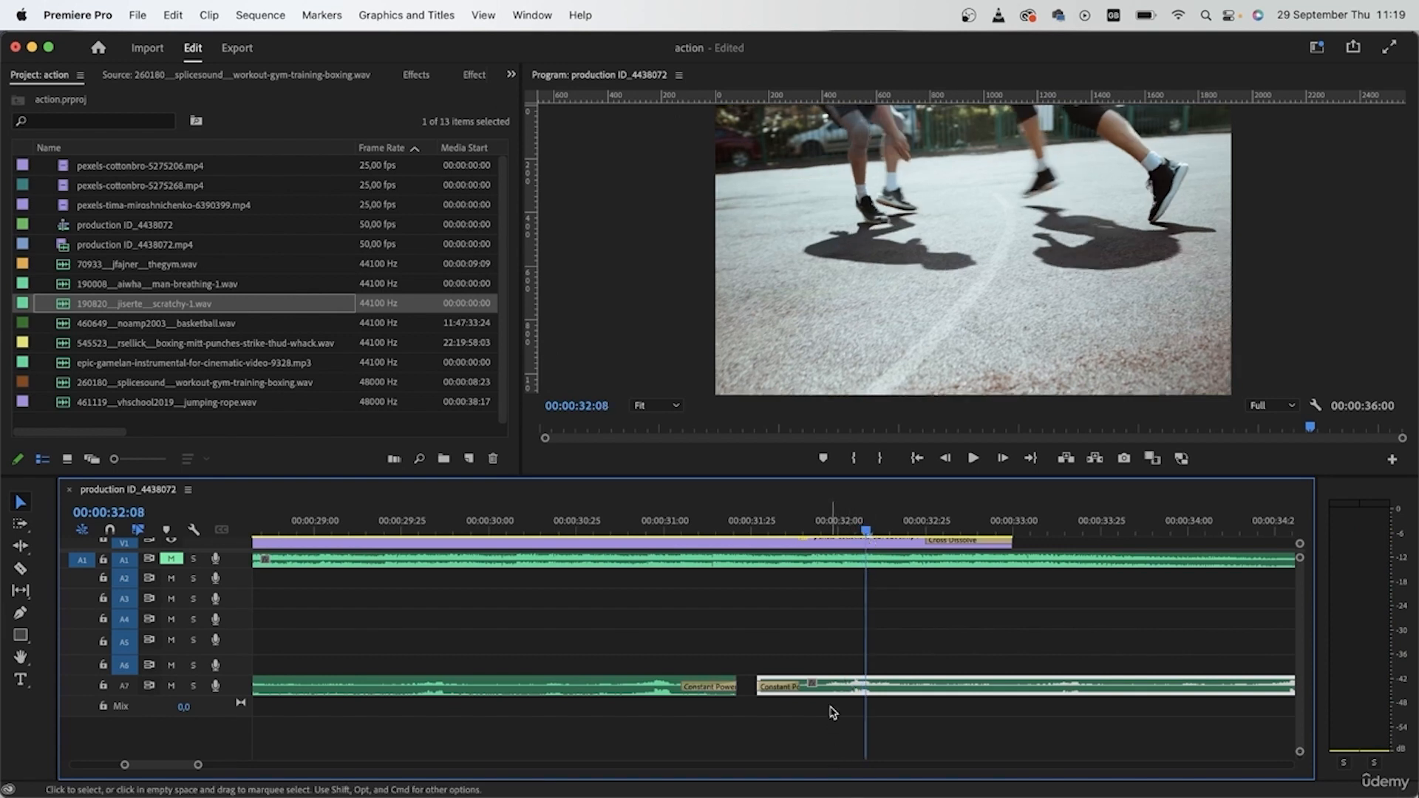
drag(827, 695, 881, 706)
click(792, 527)
key(space)
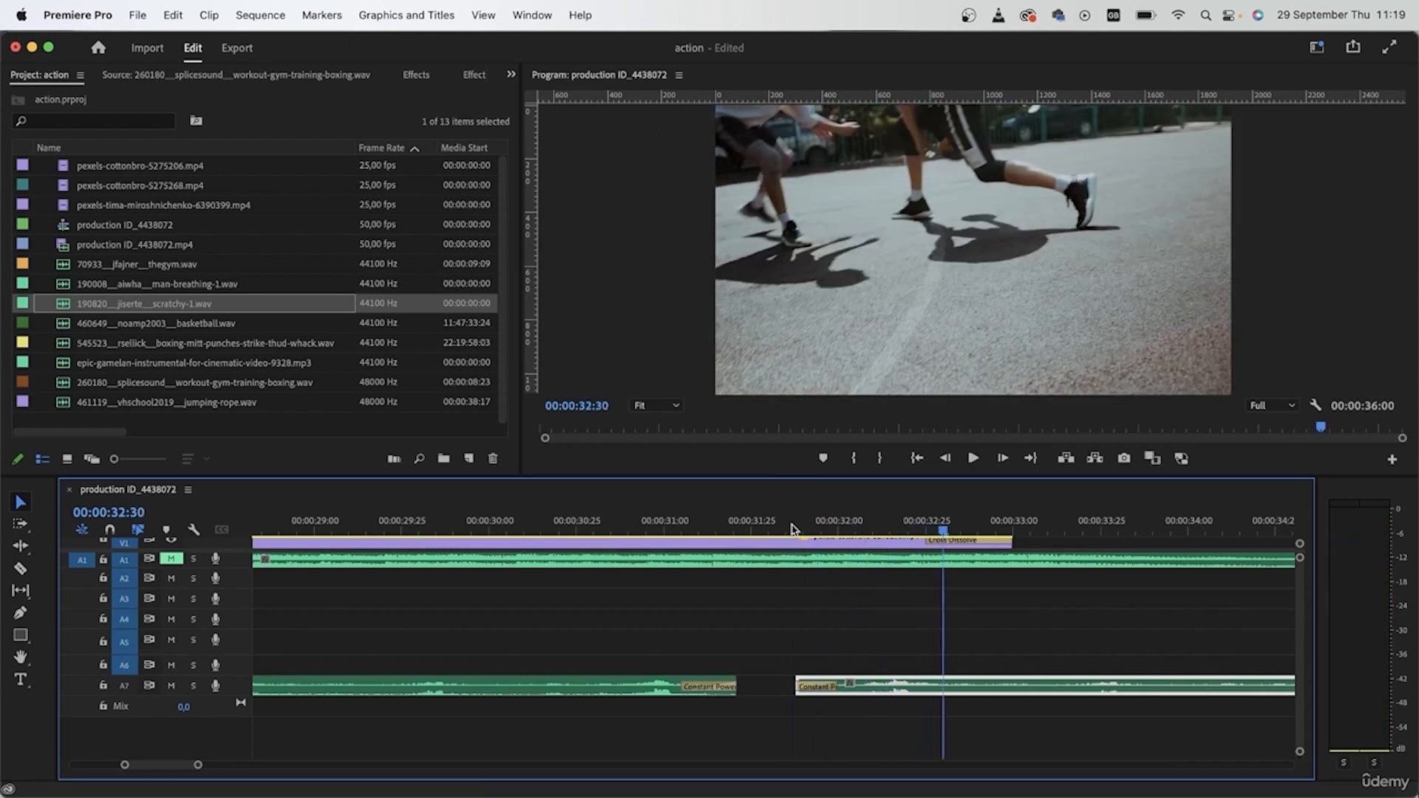
Step: Cut the copied scratchy piece at about 00:00:32:36, delete the remainder, and give the new end a short default fade-out
key(c)
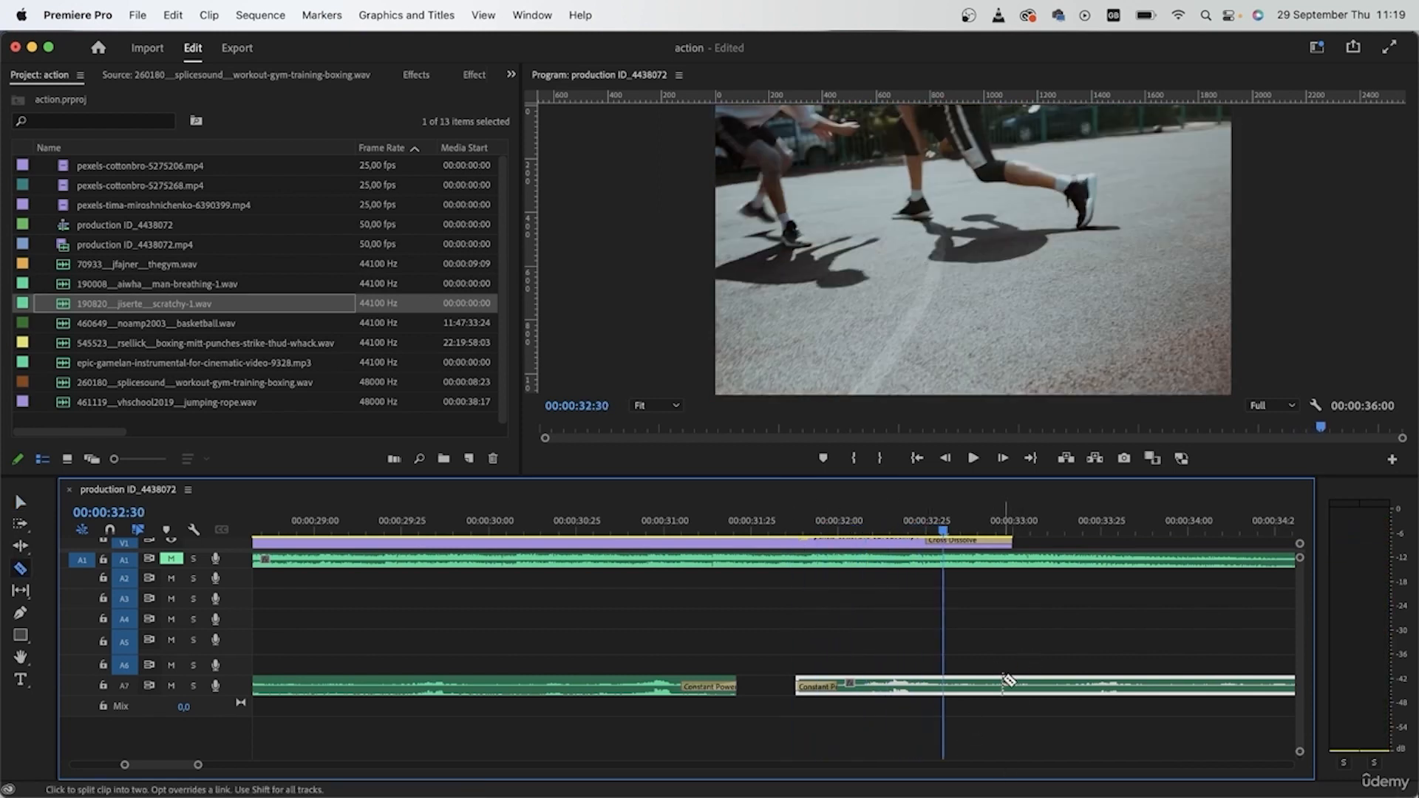
click(963, 691)
key(v)
click(1031, 691)
key(Delete)
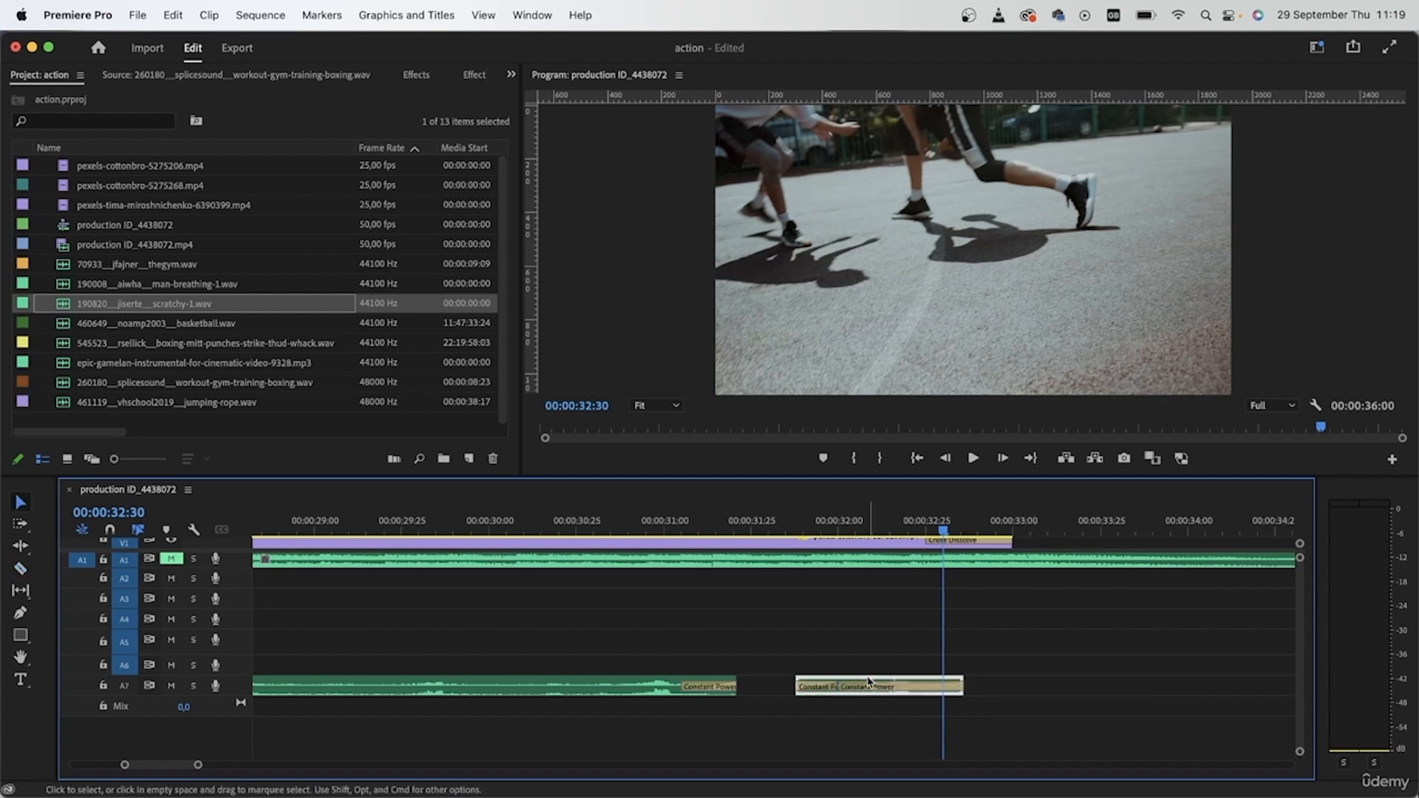
drag(840, 687, 941, 699)
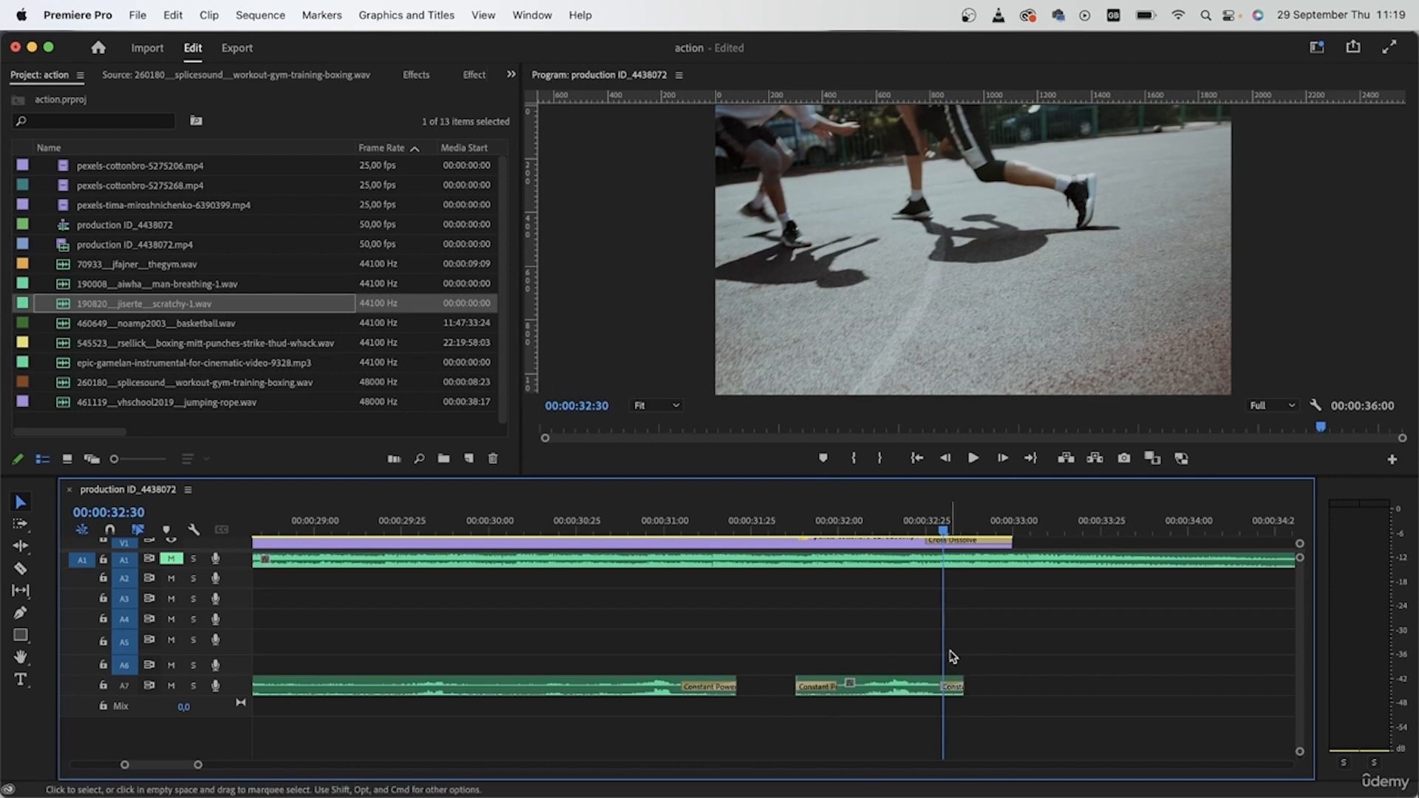
Step: Set the label colour of all scratchy clips on A7 to Purple
key(minus)
key(minus)
key(minus)
key(minus)
key(minus)
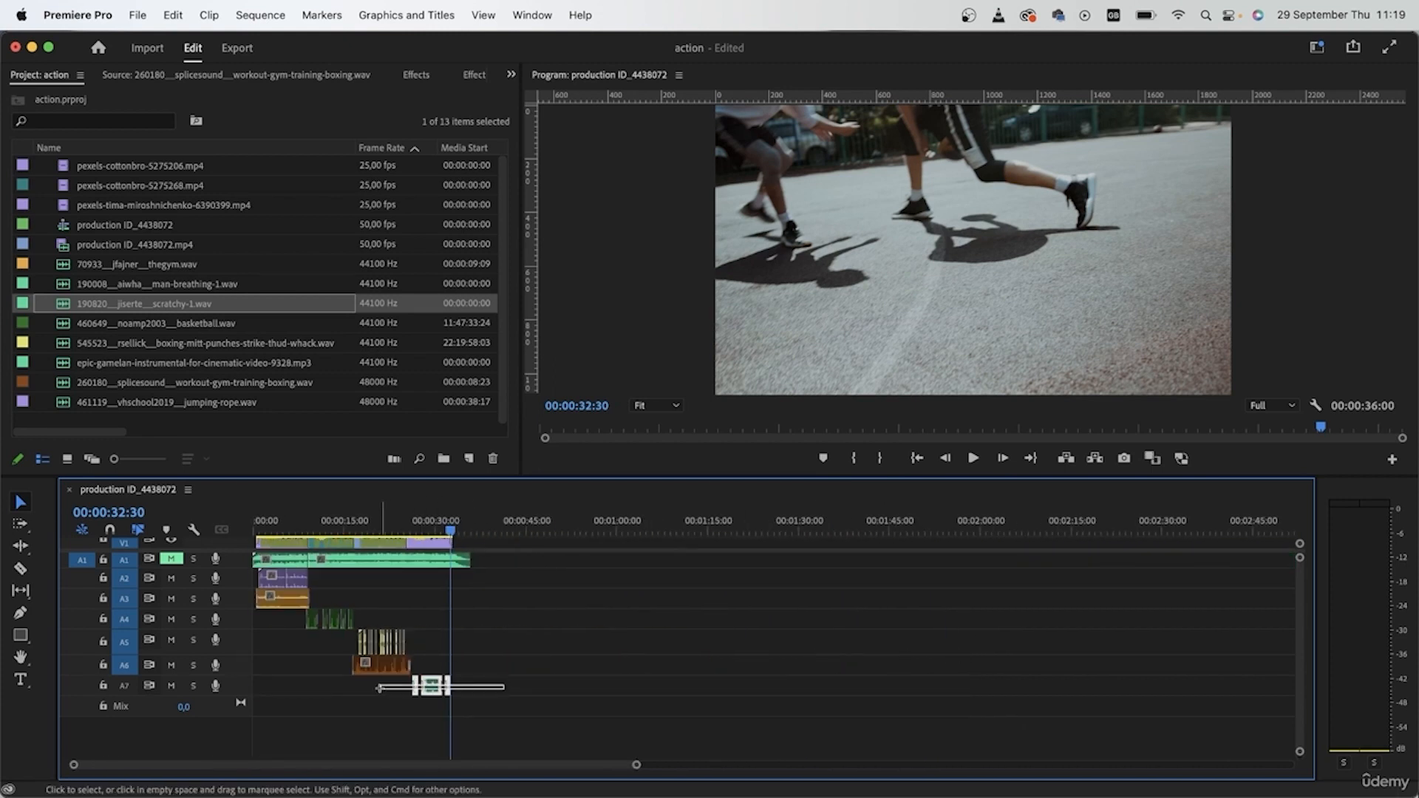
right_click(436, 687)
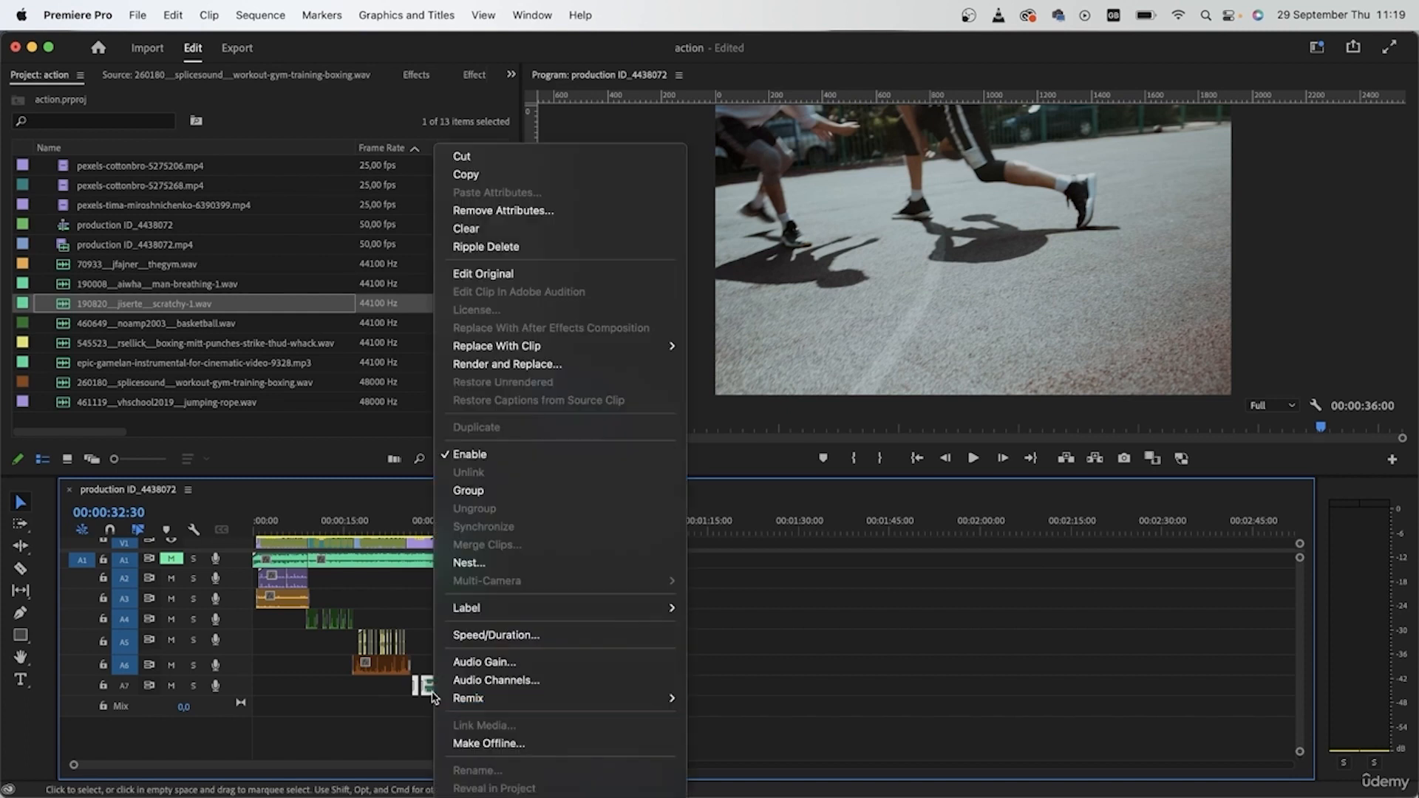
mouse_move(563, 609)
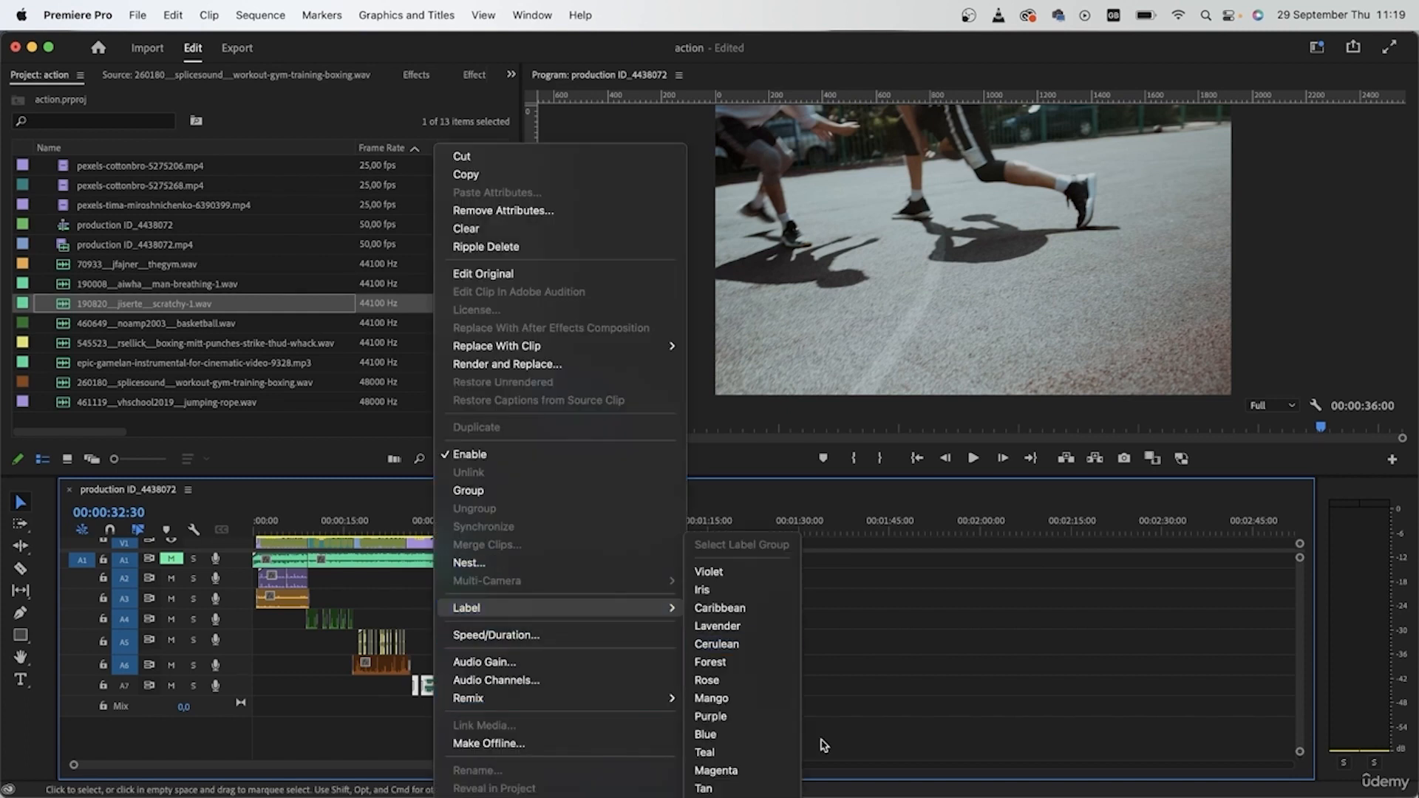
key(Return)
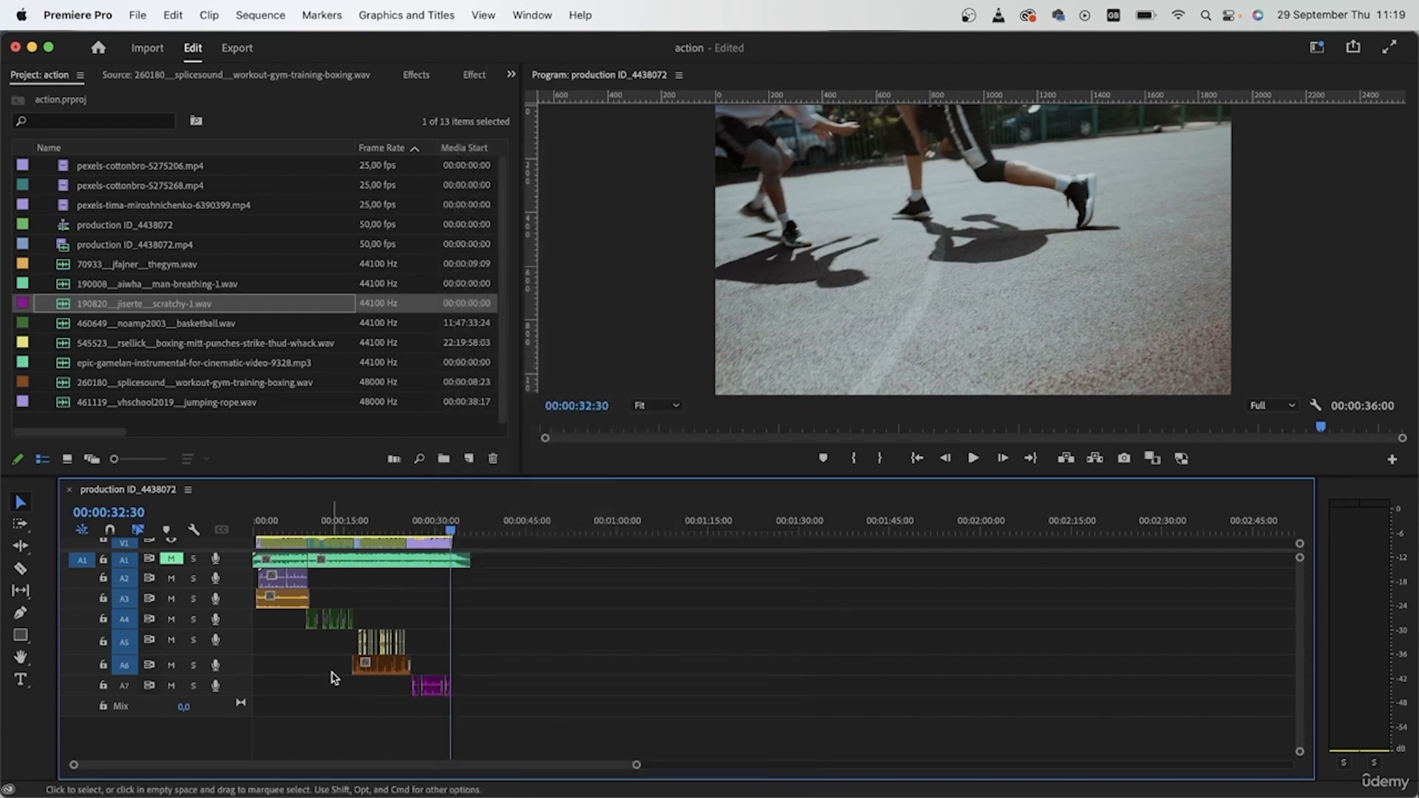
Step: Open 460649__noamp2003__basketball.wav for source playback and listen to its first bounces
scroll(331, 663, up, 5)
scroll(331, 662, down, 5)
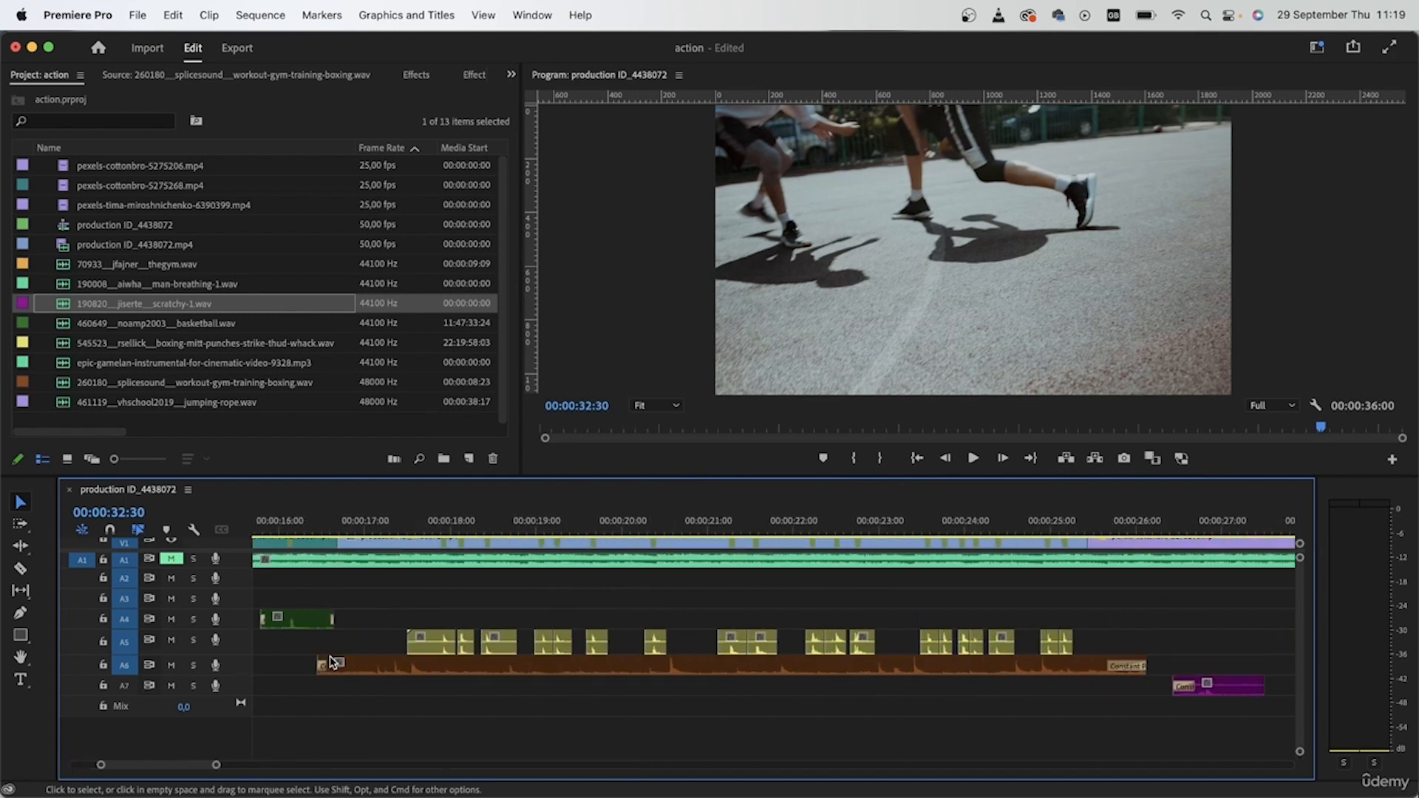
scroll(858, 586, down, 3)
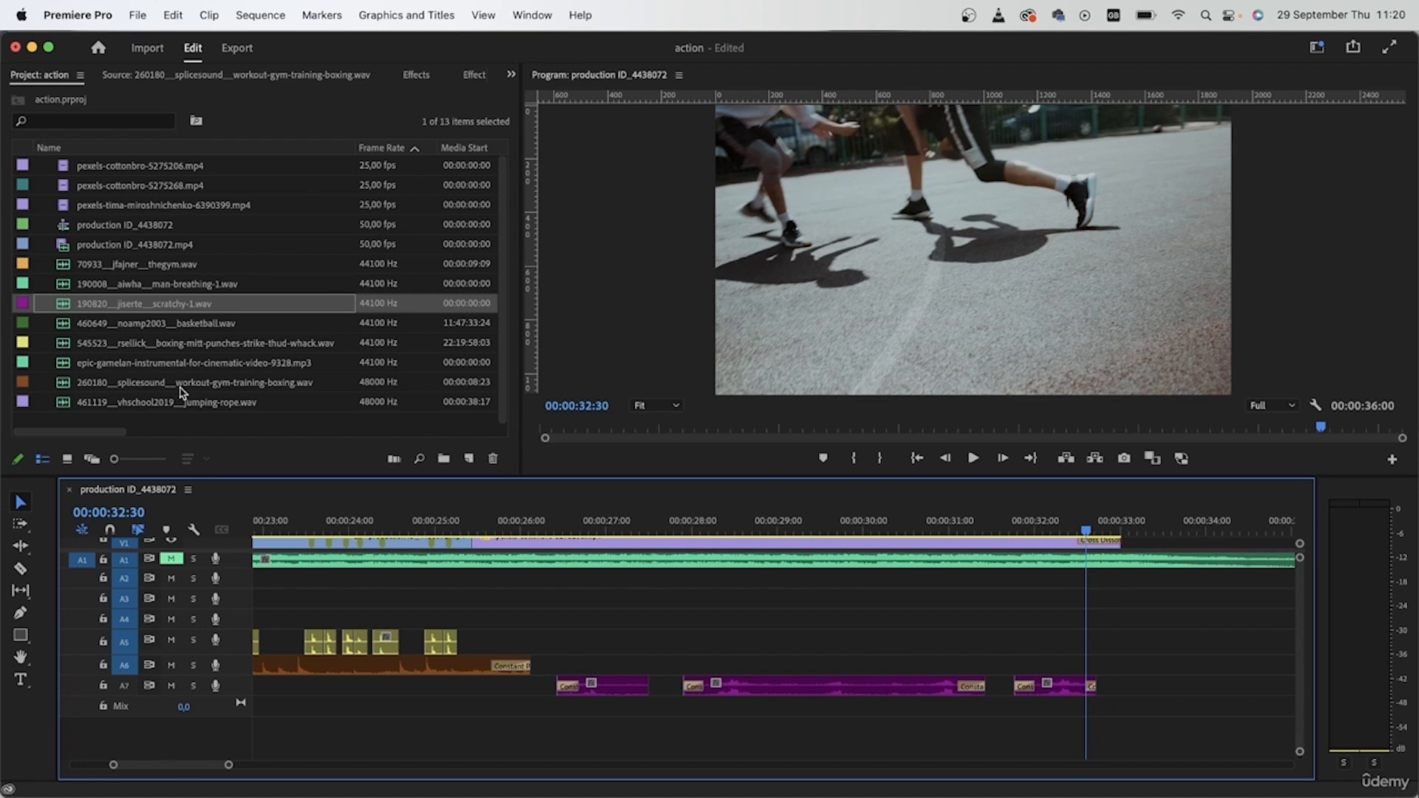
double_click(60, 328)
click(263, 458)
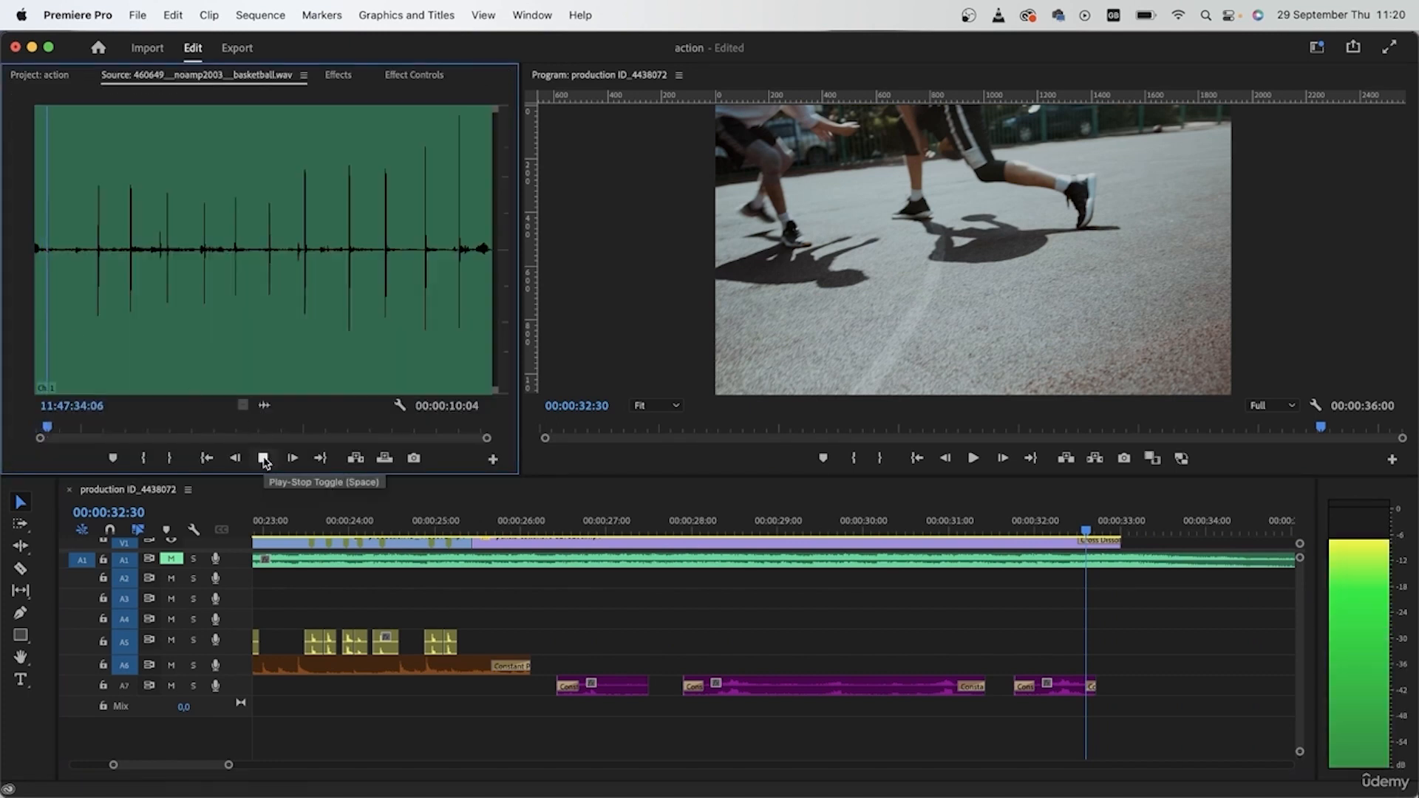
click(264, 458)
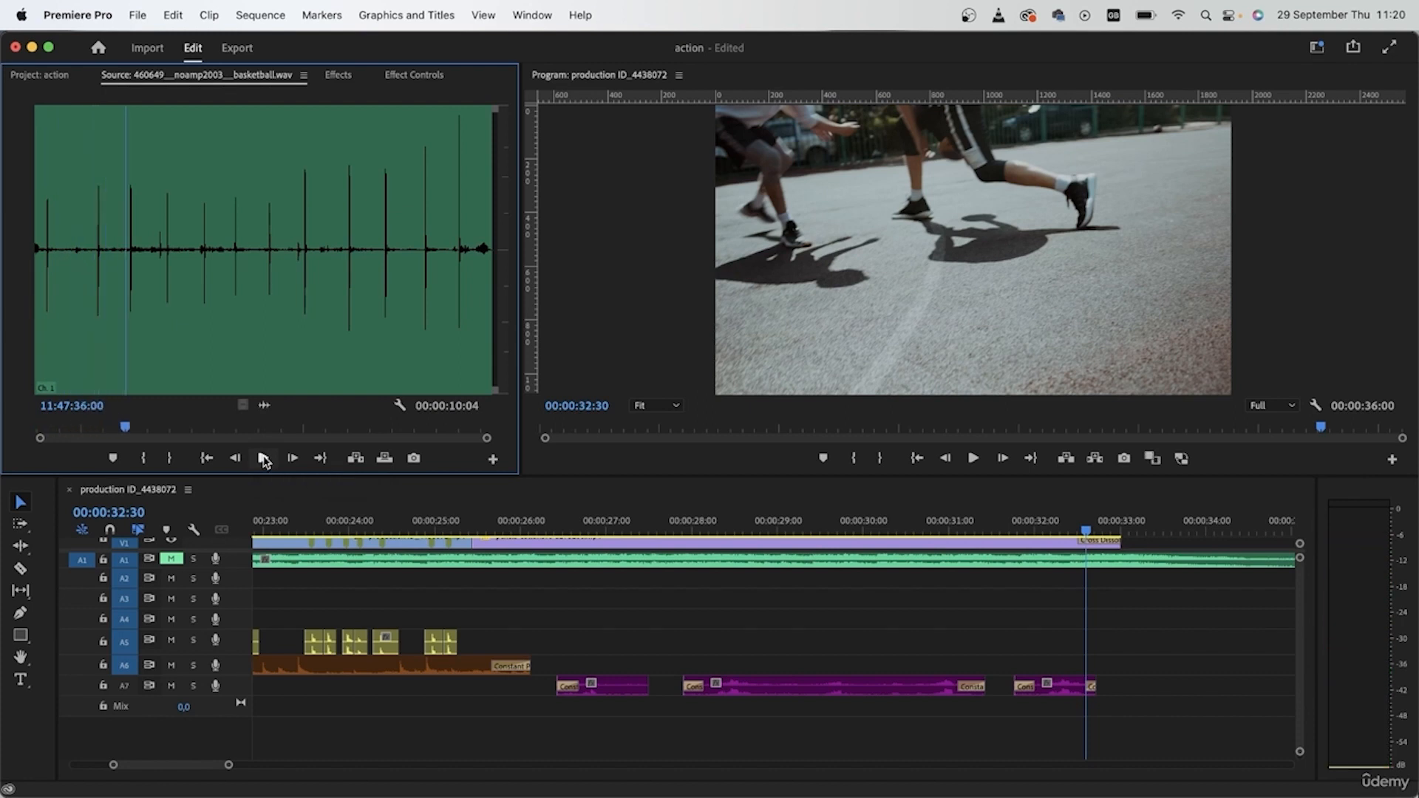
Step: Mark the ball bounces on the final basketball clip, including those at 00:00:26:05, 00:00:26:48 and 00:00:28:01
scroll(451, 636, left, 5)
drag(816, 524, 754, 533)
key(space)
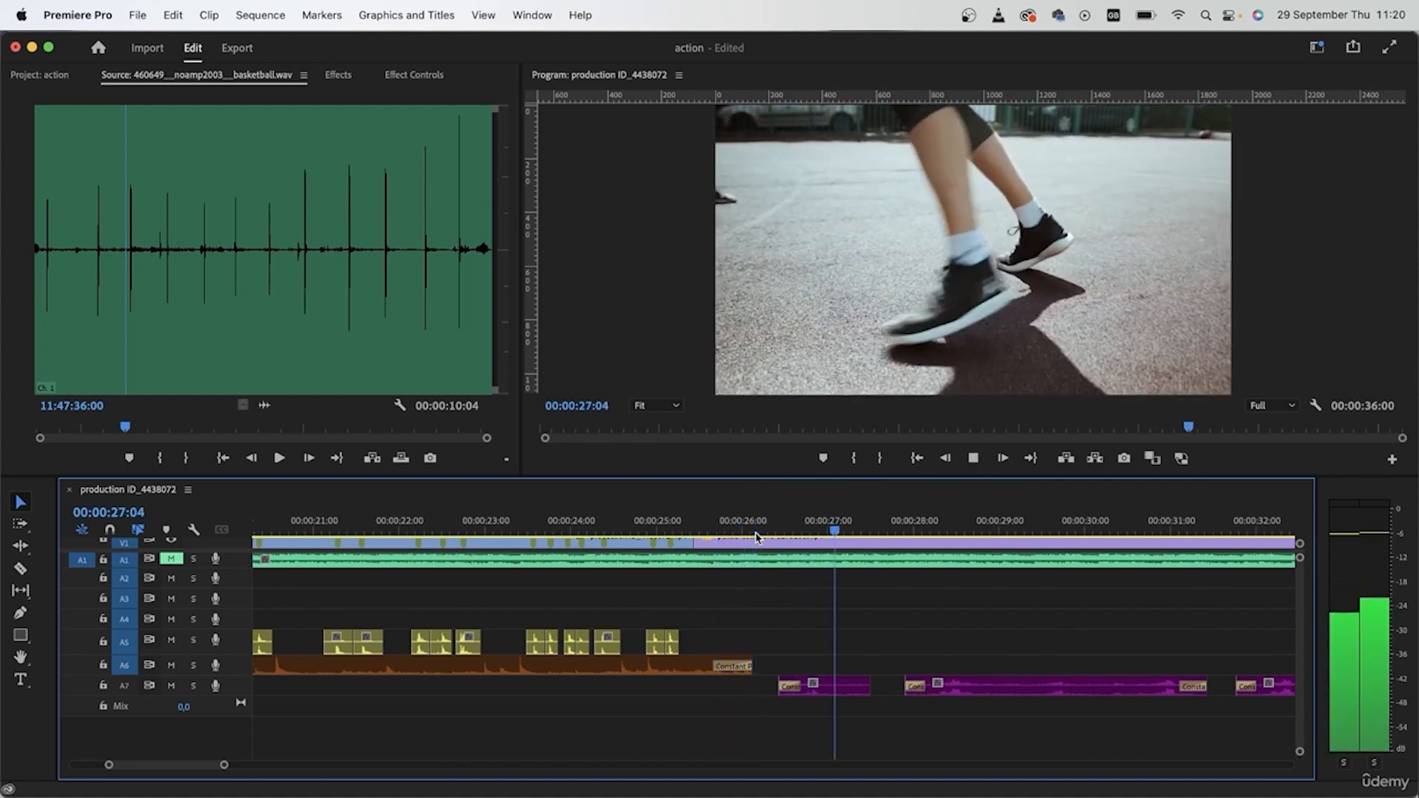
key(space)
drag(765, 531, 686, 529)
key(space)
key(space)
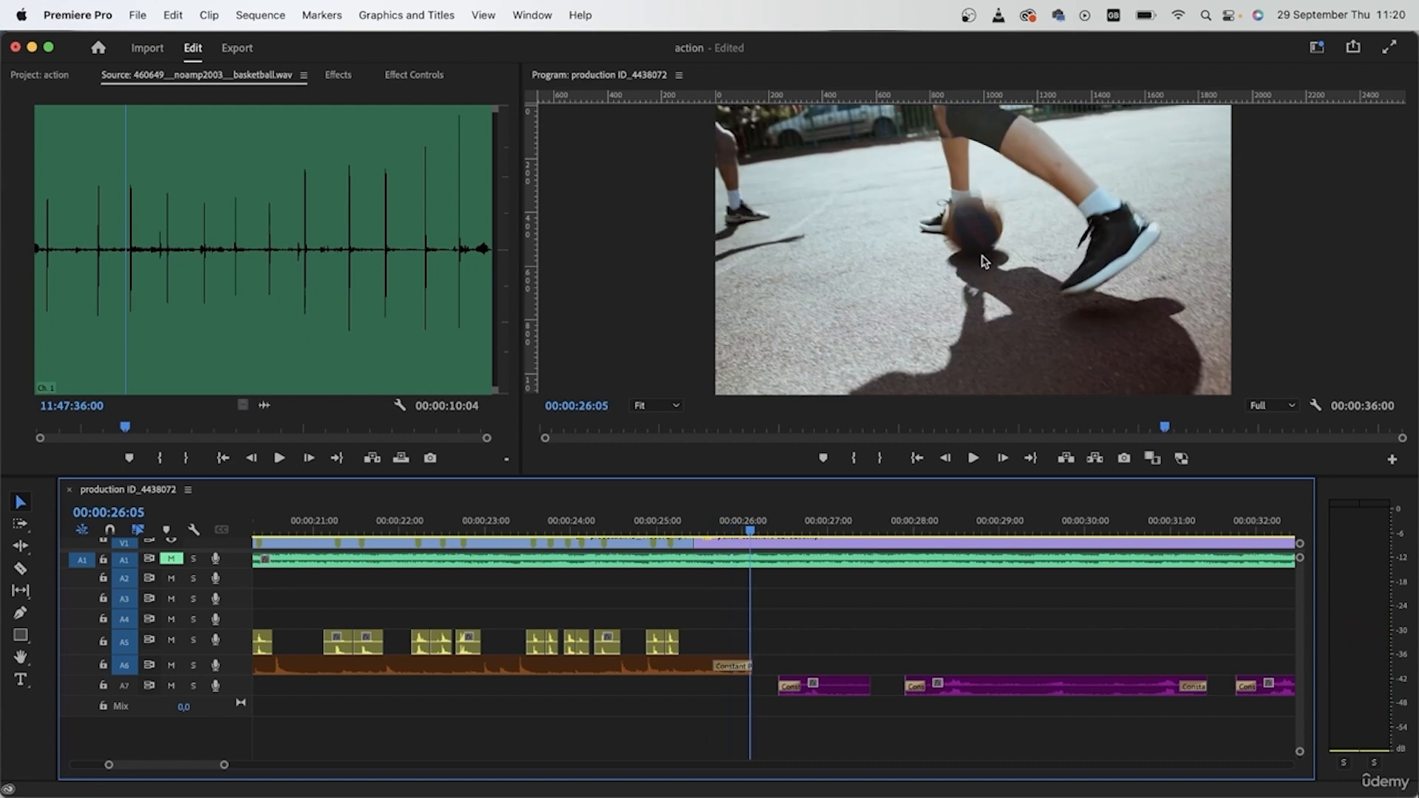
click(817, 547)
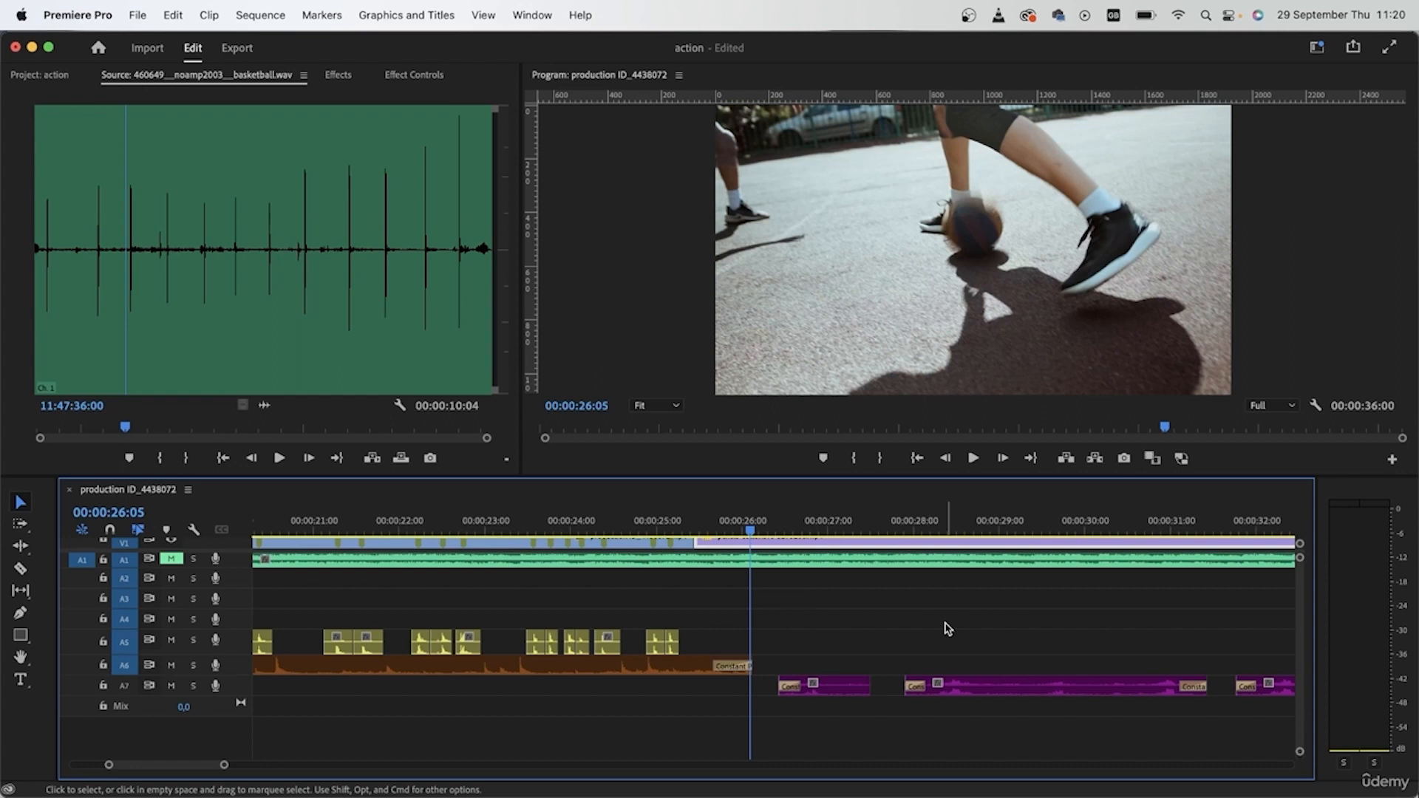
drag(763, 531, 916, 565)
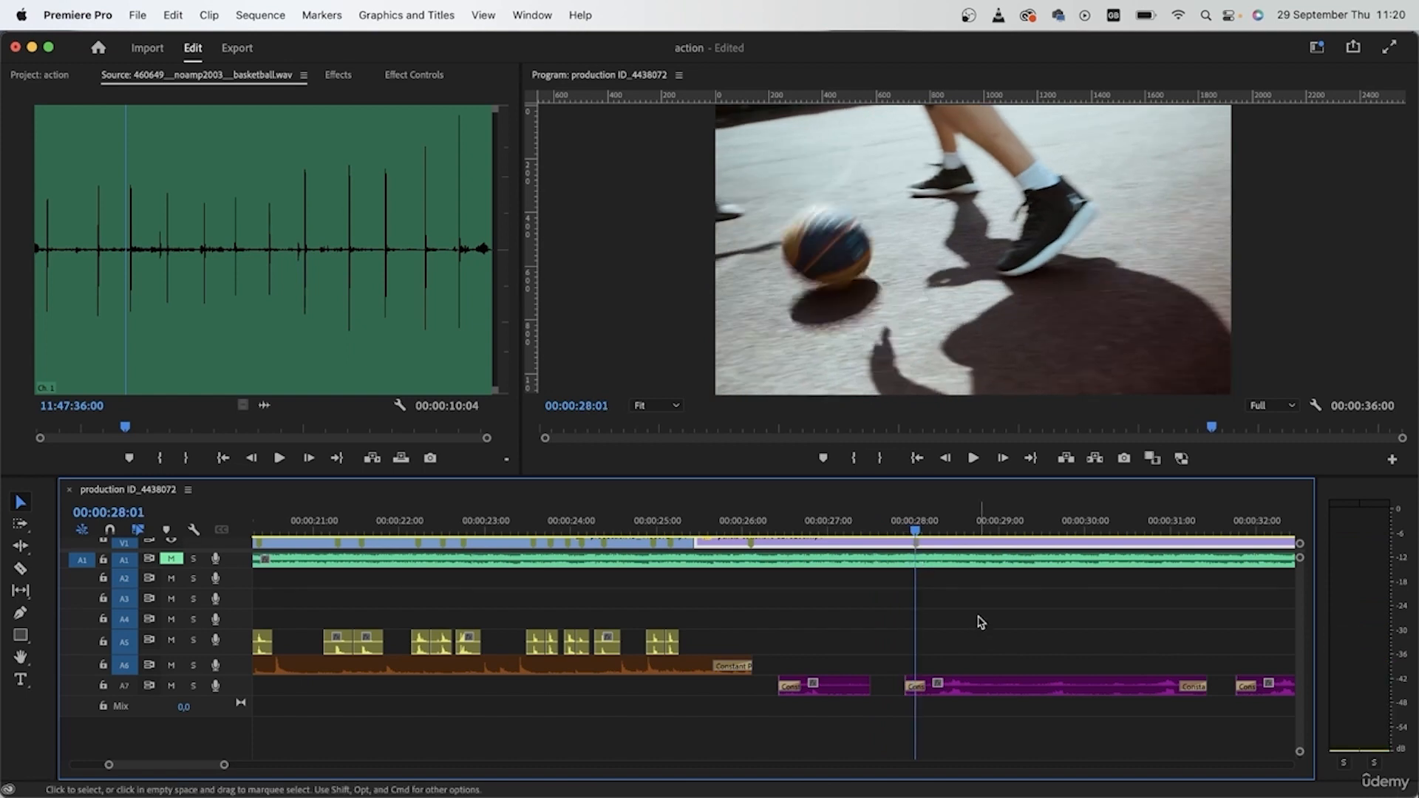
drag(917, 532, 654, 530)
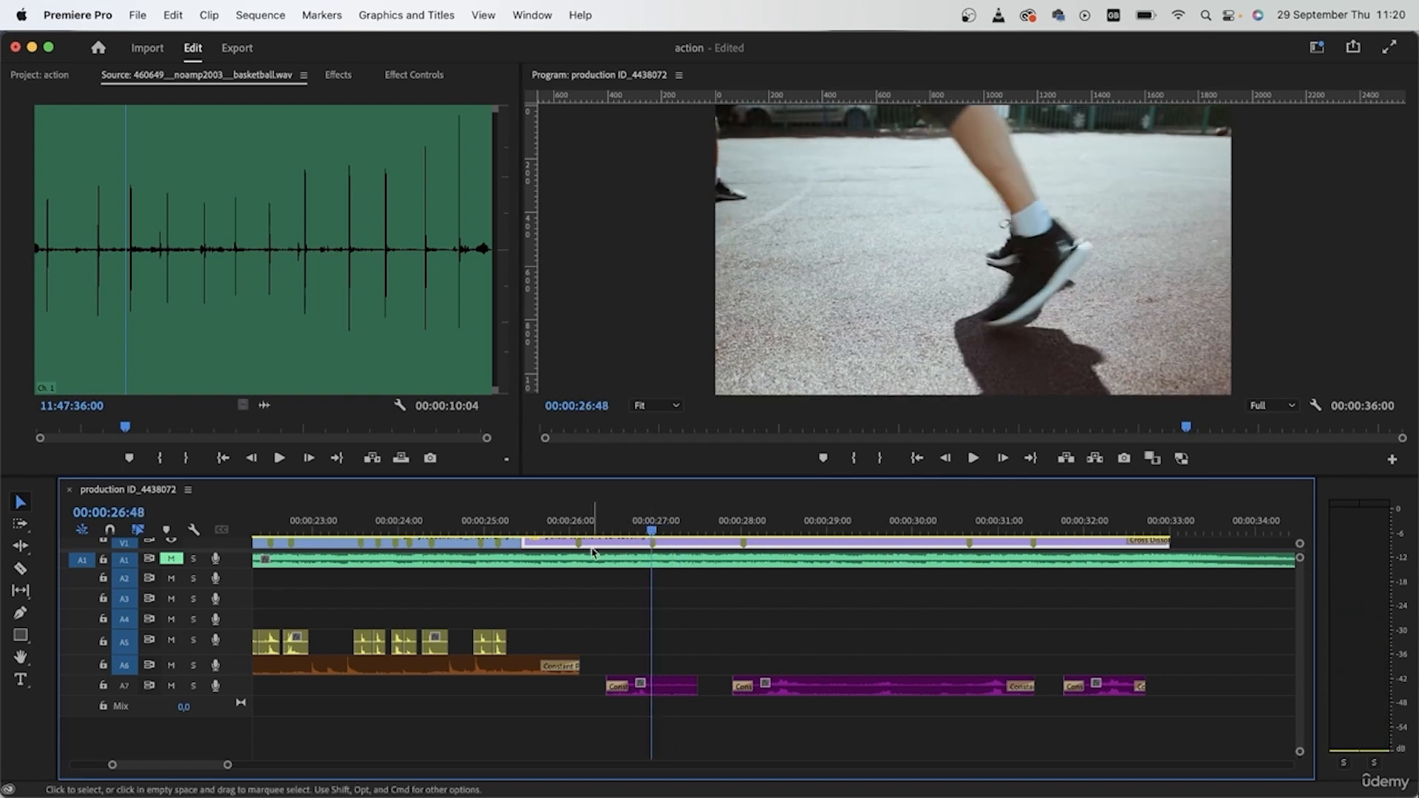
Step: Duplicate all the green basketball bounce clips from A4 onto a new audio track below A7, near the start of the final basketball clip
click(658, 528)
drag(660, 526, 857, 553)
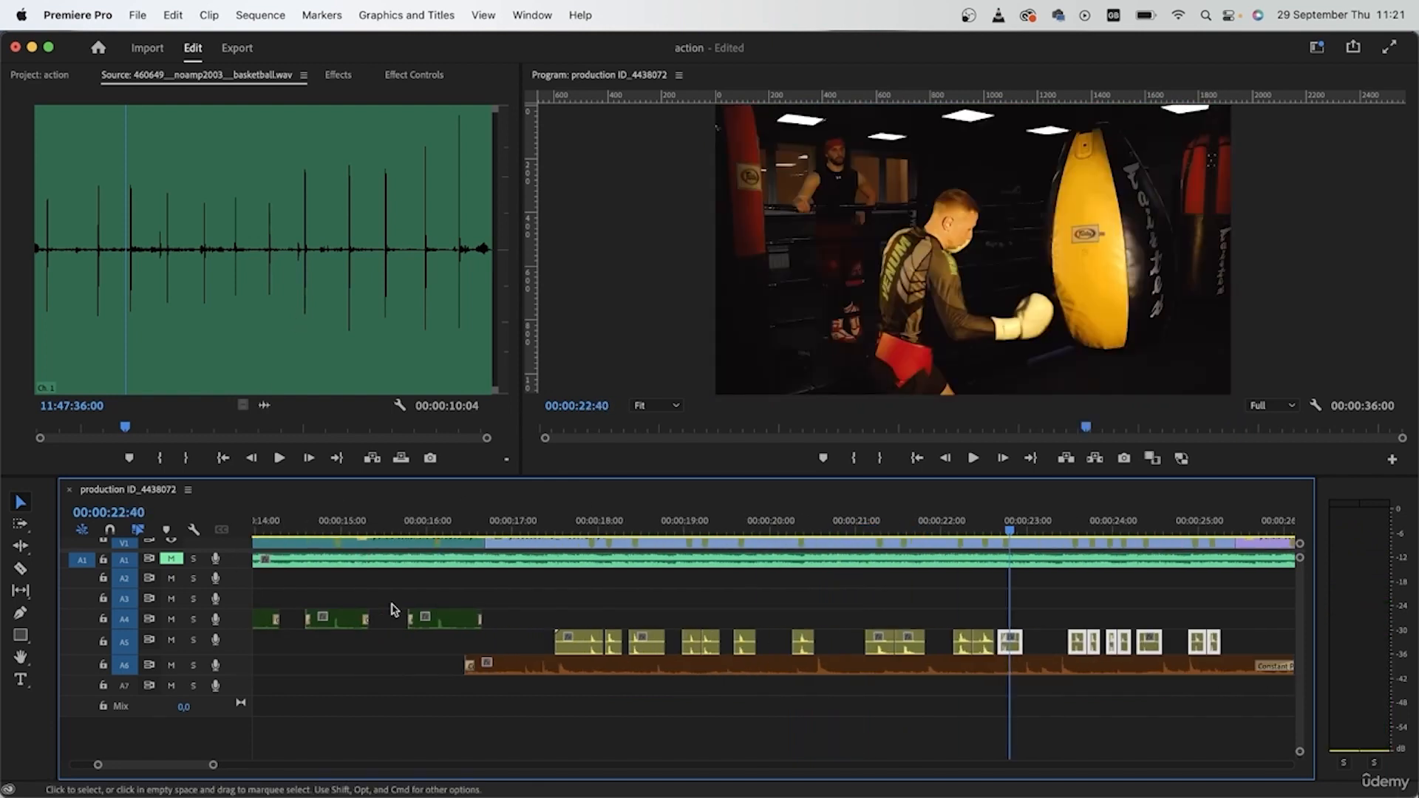
scroll(442, 662, up, 5)
drag(911, 597, 348, 637)
key(minus)
key(minus)
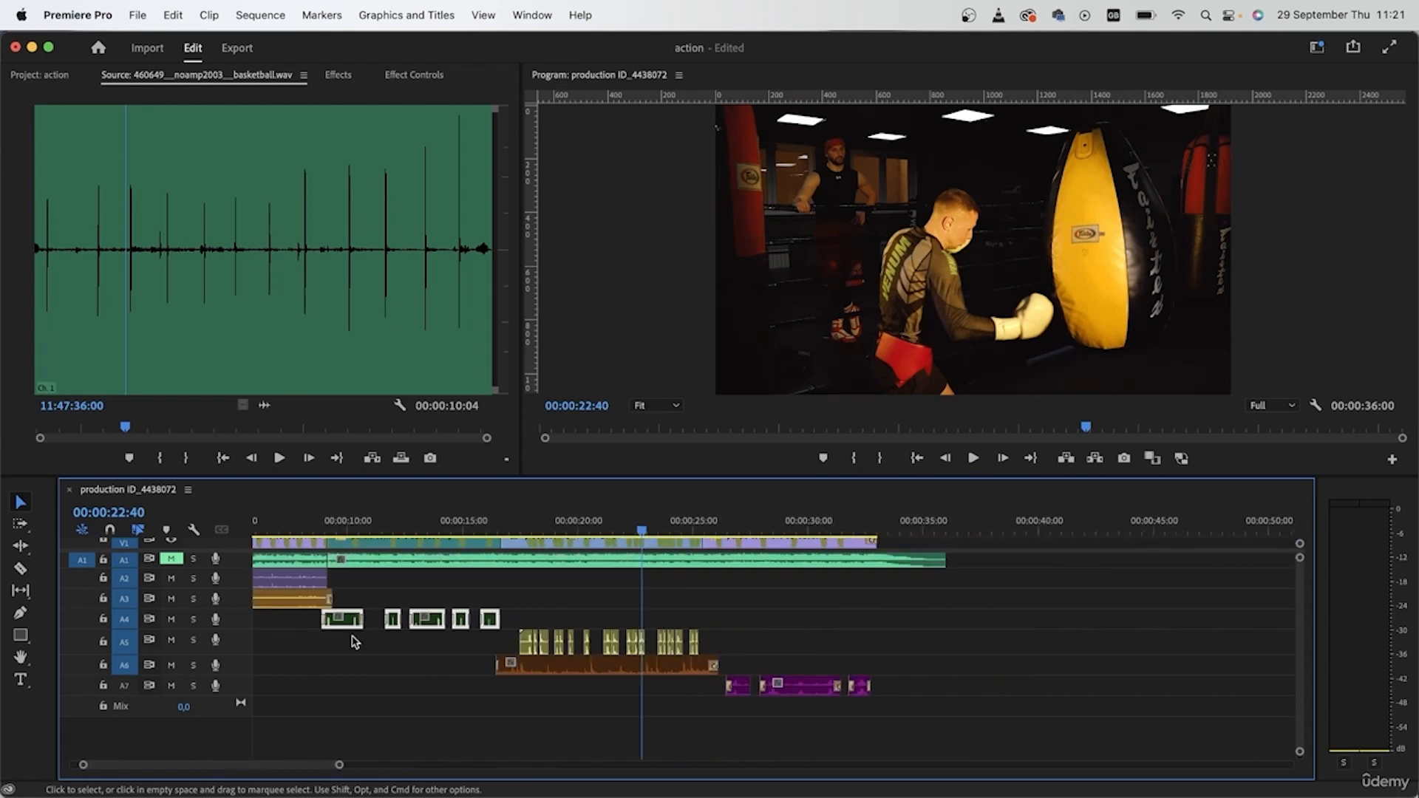
drag(348, 622, 747, 736)
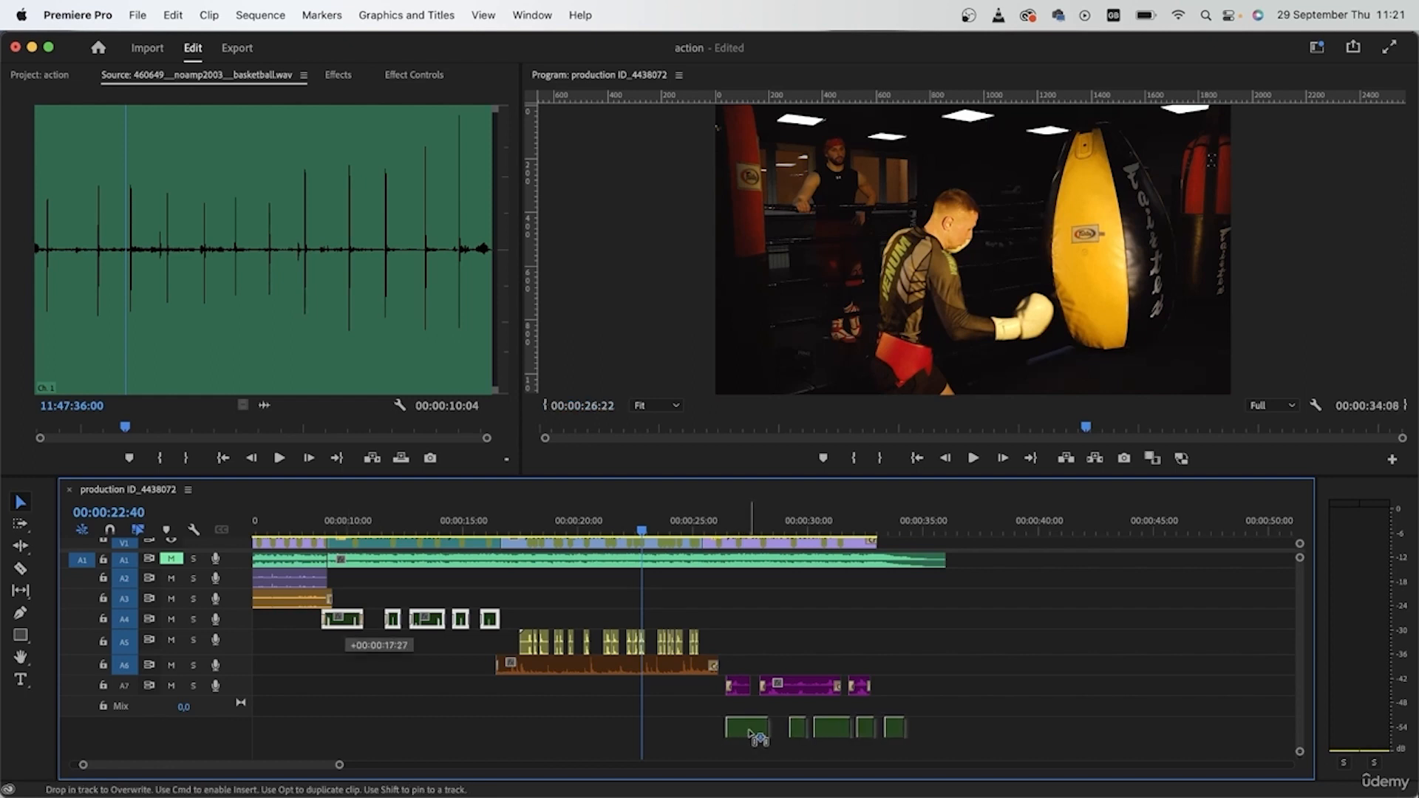
drag(757, 737, 757, 709)
Step: Shift the copied bounce clips on A8 together so the first bounce matches the ball contact at 00:00:26:04, and check the sync by playing
click(705, 527)
drag(708, 526, 716, 531)
click(984, 764)
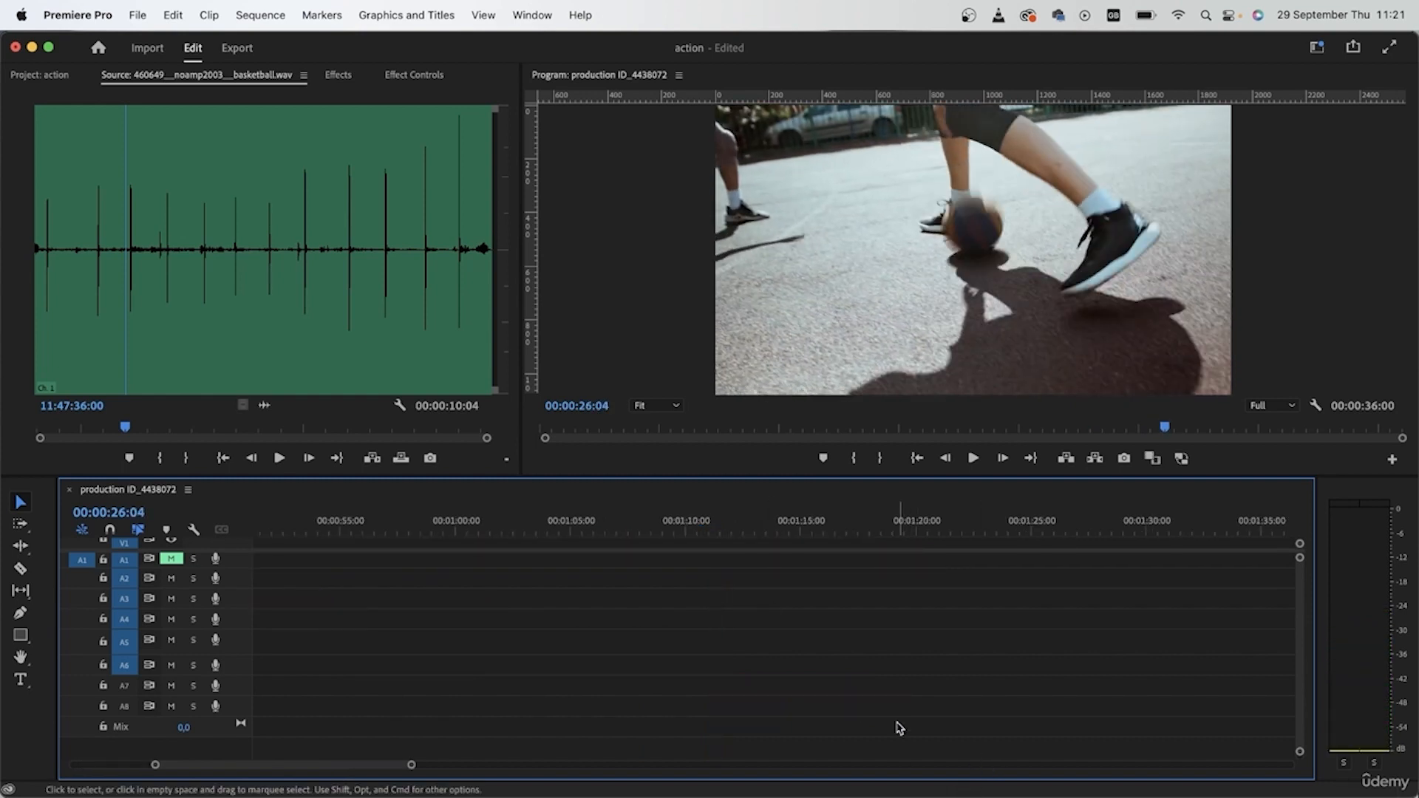
scroll(834, 706, left, 10)
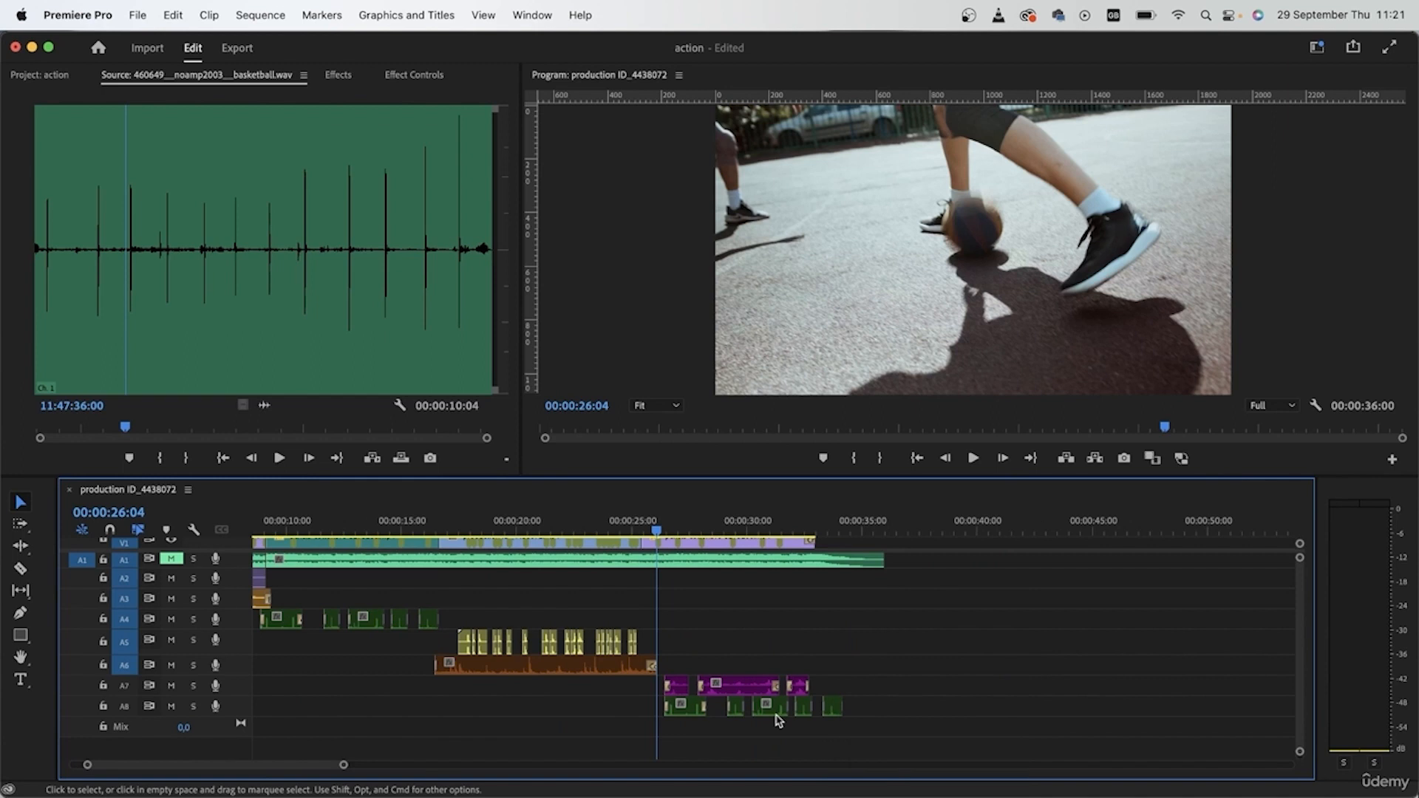
scroll(778, 720, up, 3)
drag(962, 720, 510, 711)
click(468, 521)
key(space)
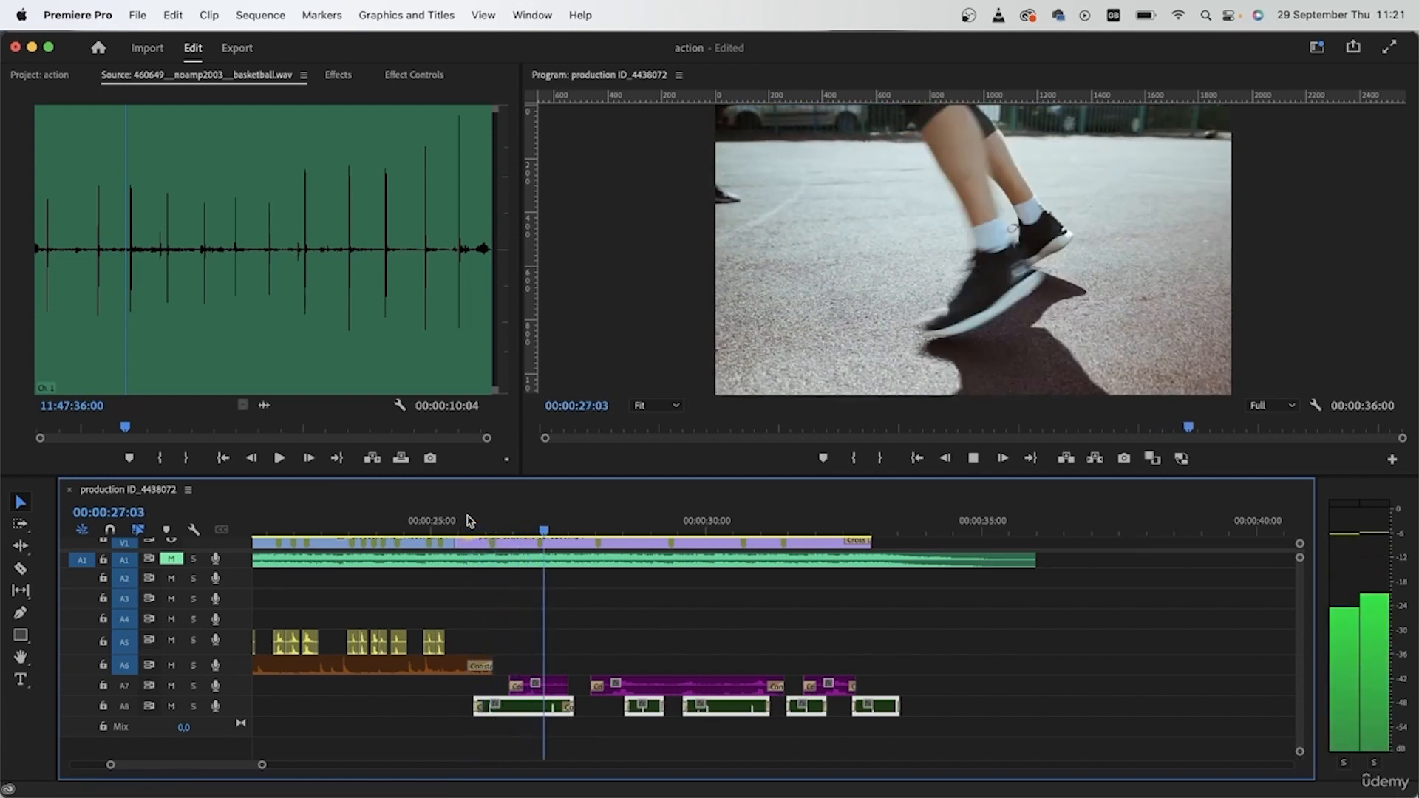
key(space)
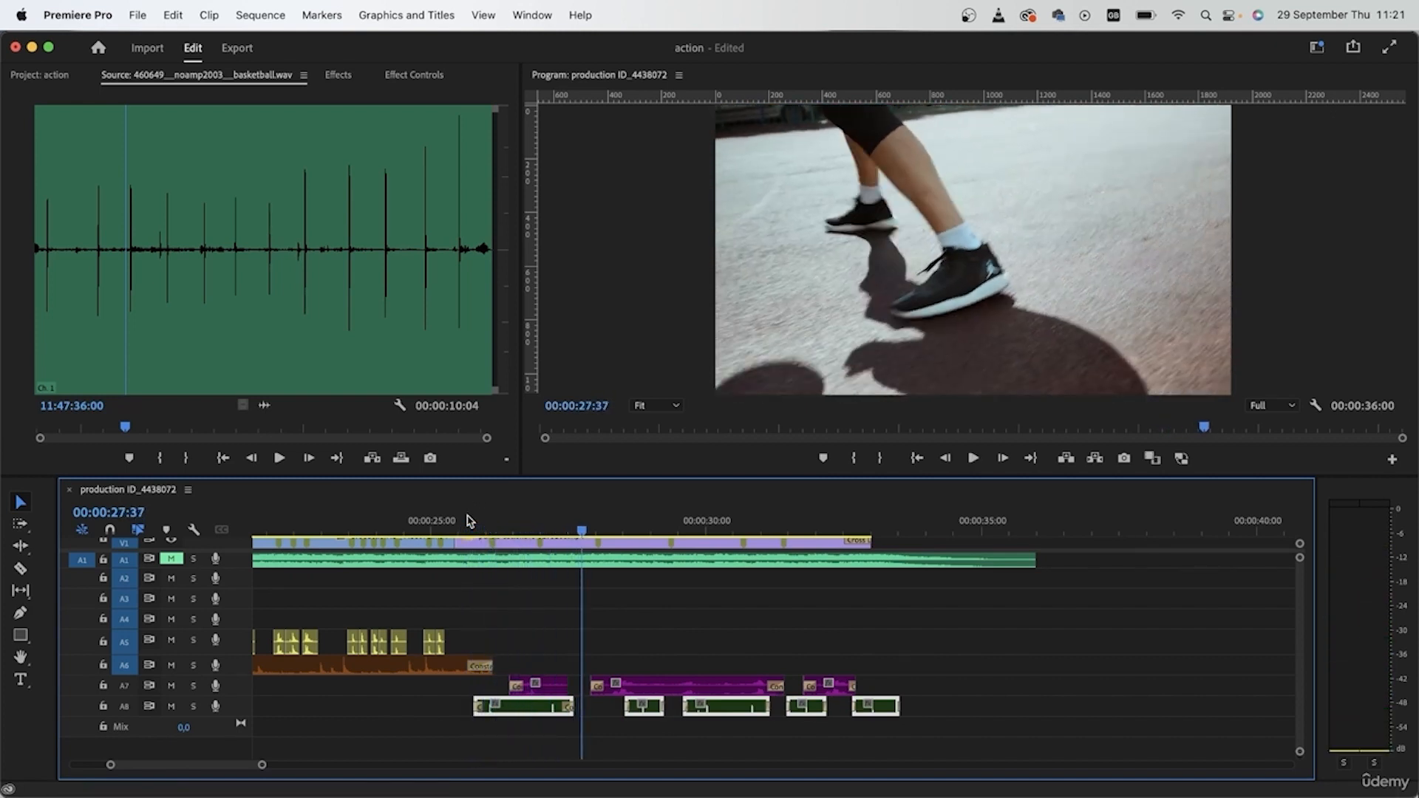
Step: Cut the first bounce clip on A8 before its second bounce, align that piece with the marker at 00:00:26:48, and play it back
click(537, 523)
key(=)
key(c)
click(513, 711)
key(v)
click(481, 709)
key(Delete)
drag(570, 711, 478, 711)
click(359, 520)
key(space)
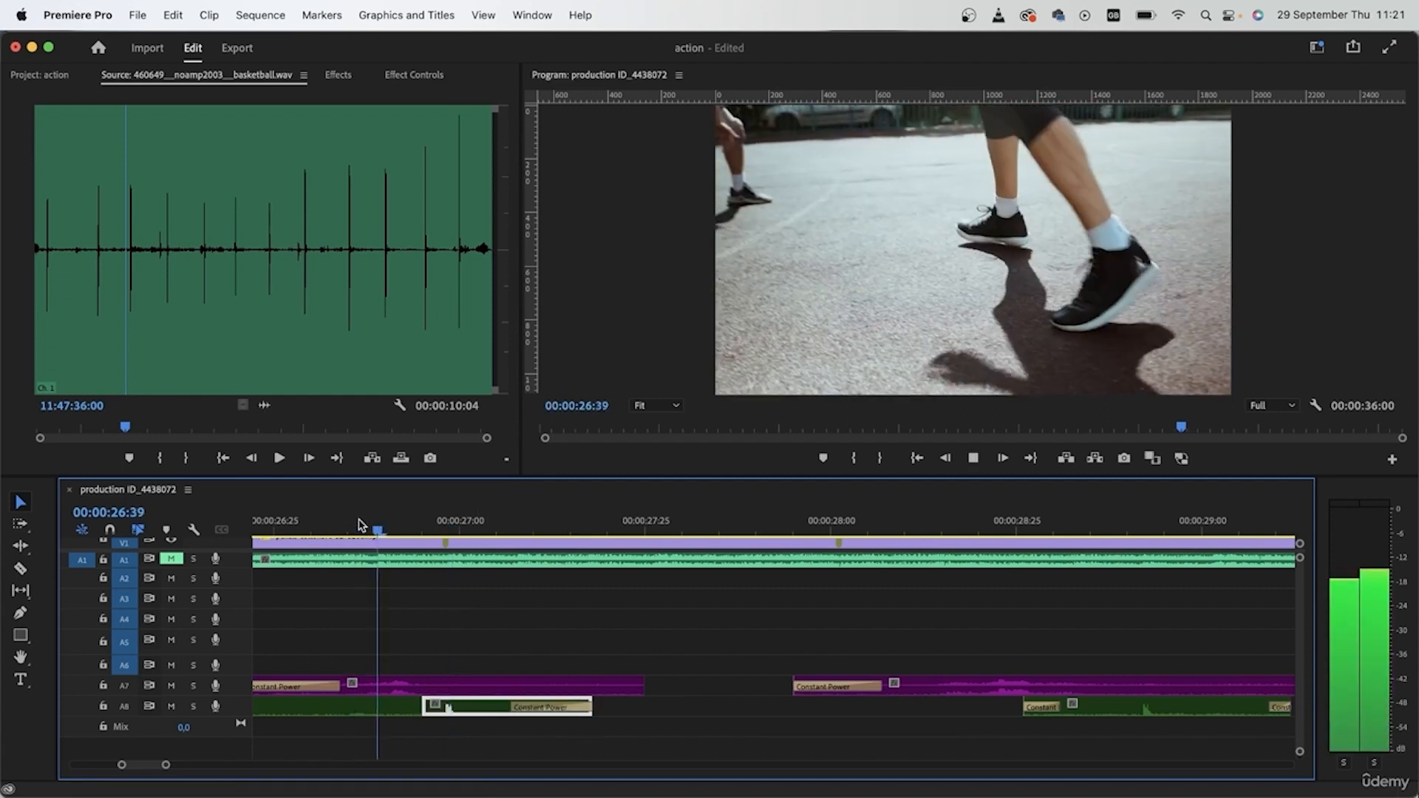
scroll(573, 626, down, 5)
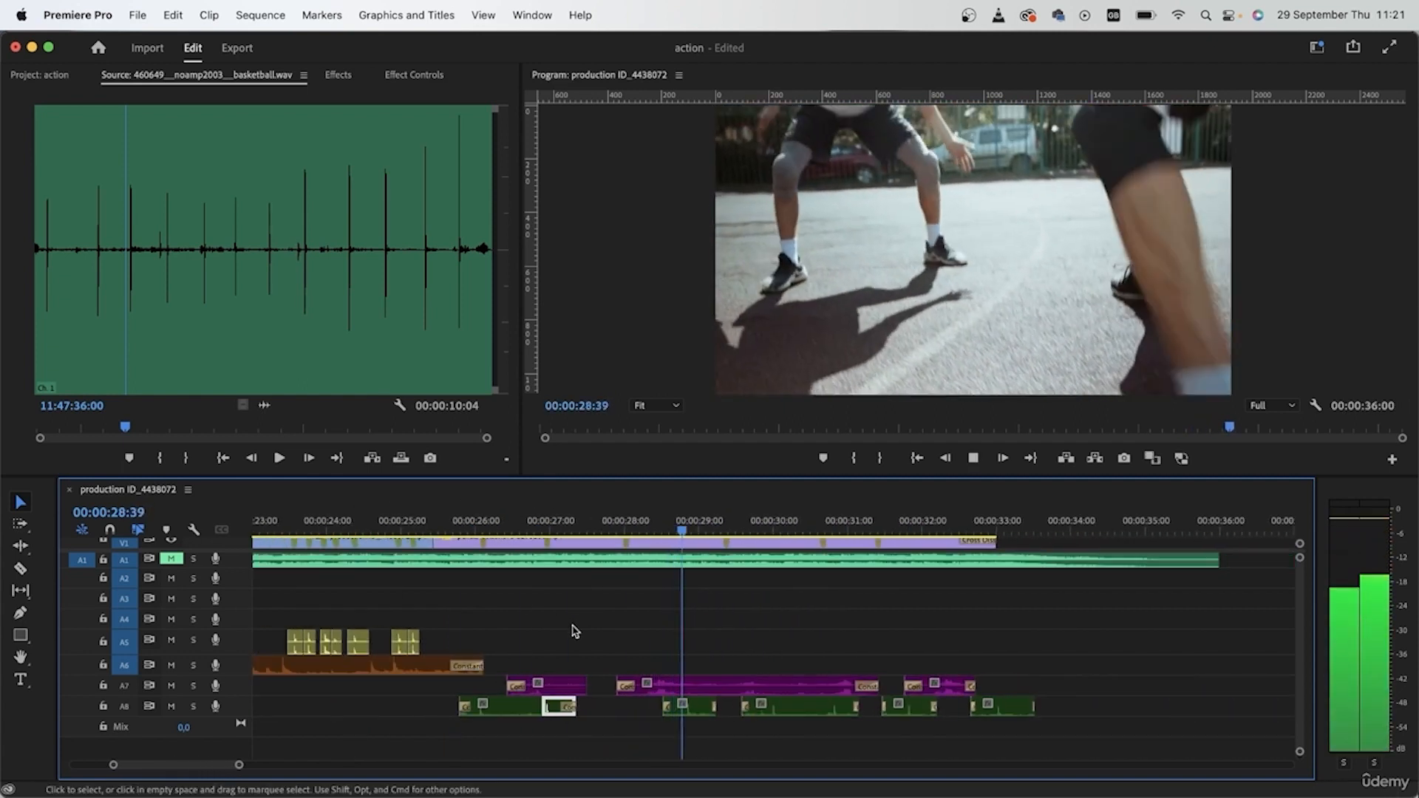
key(space)
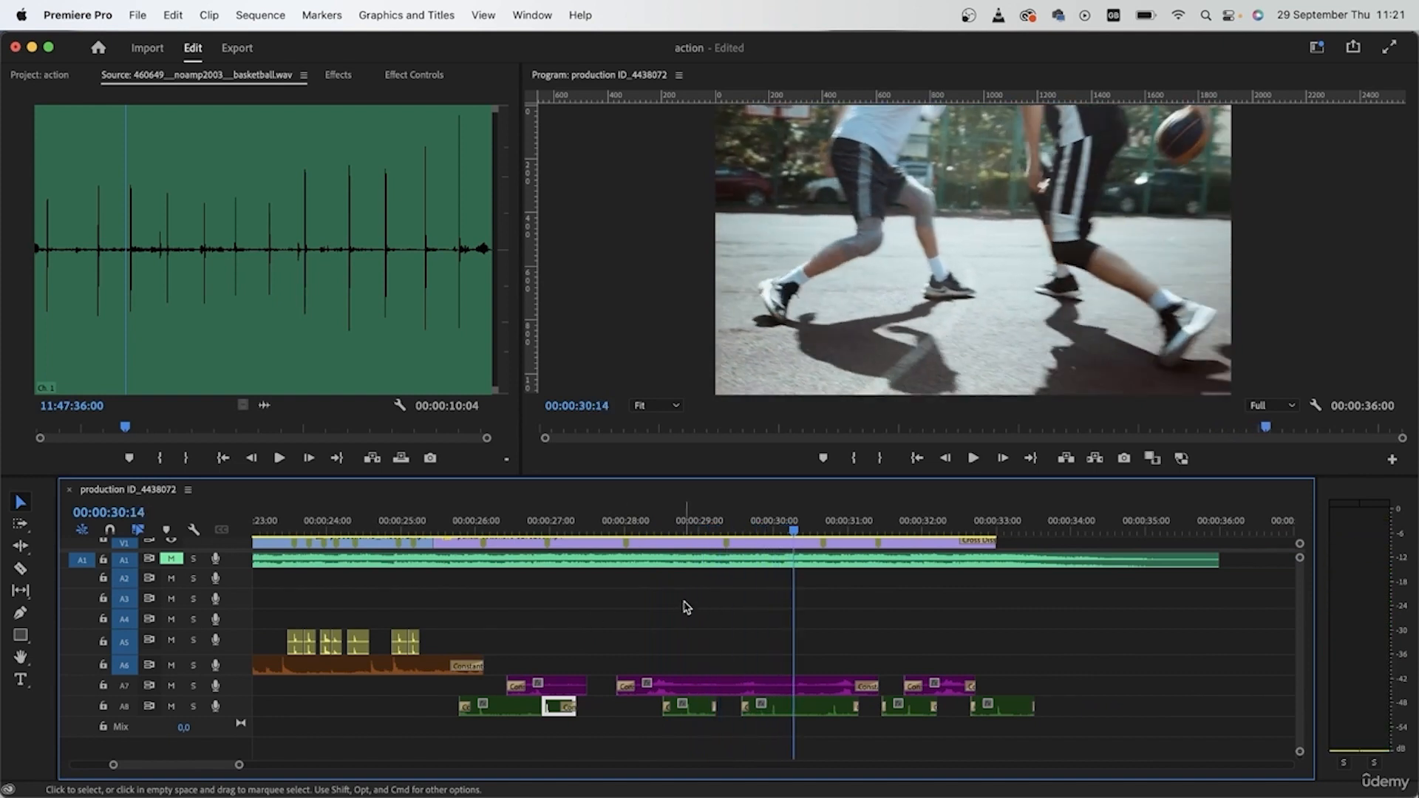
Step: Add a short Constant Power fade-out to the end of the first scratchy clip on A7
click(639, 520)
click(562, 689)
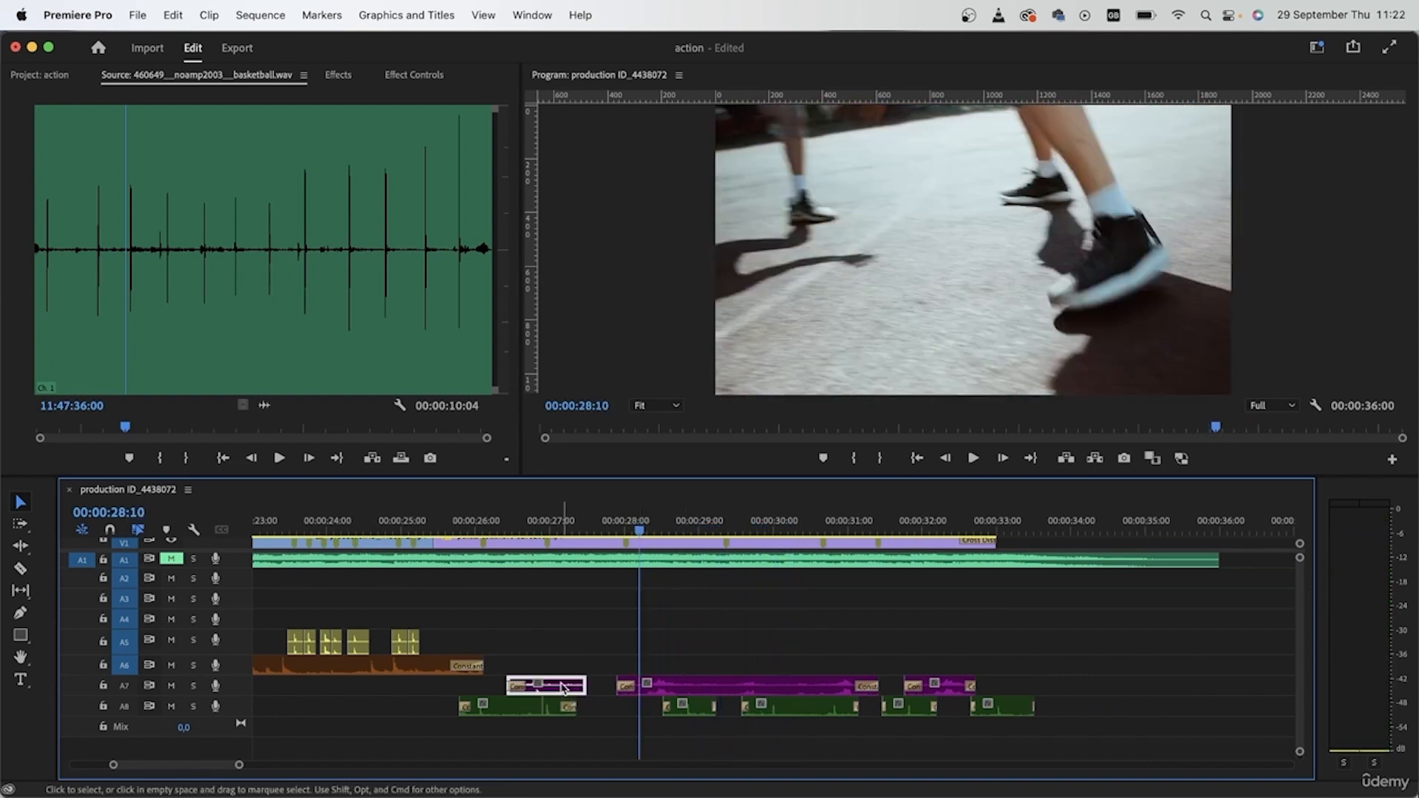
key(Delete)
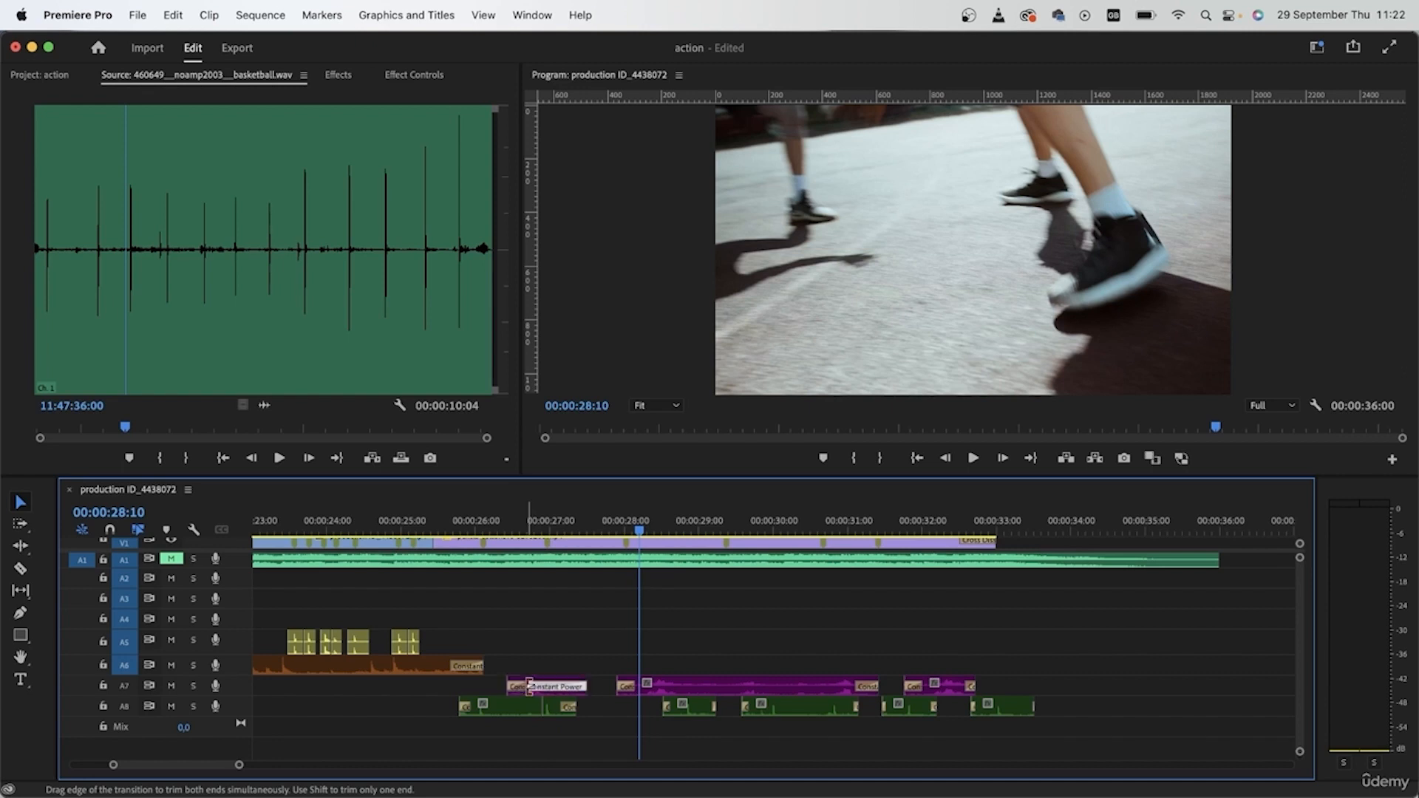
scroll(627, 718, up, 1)
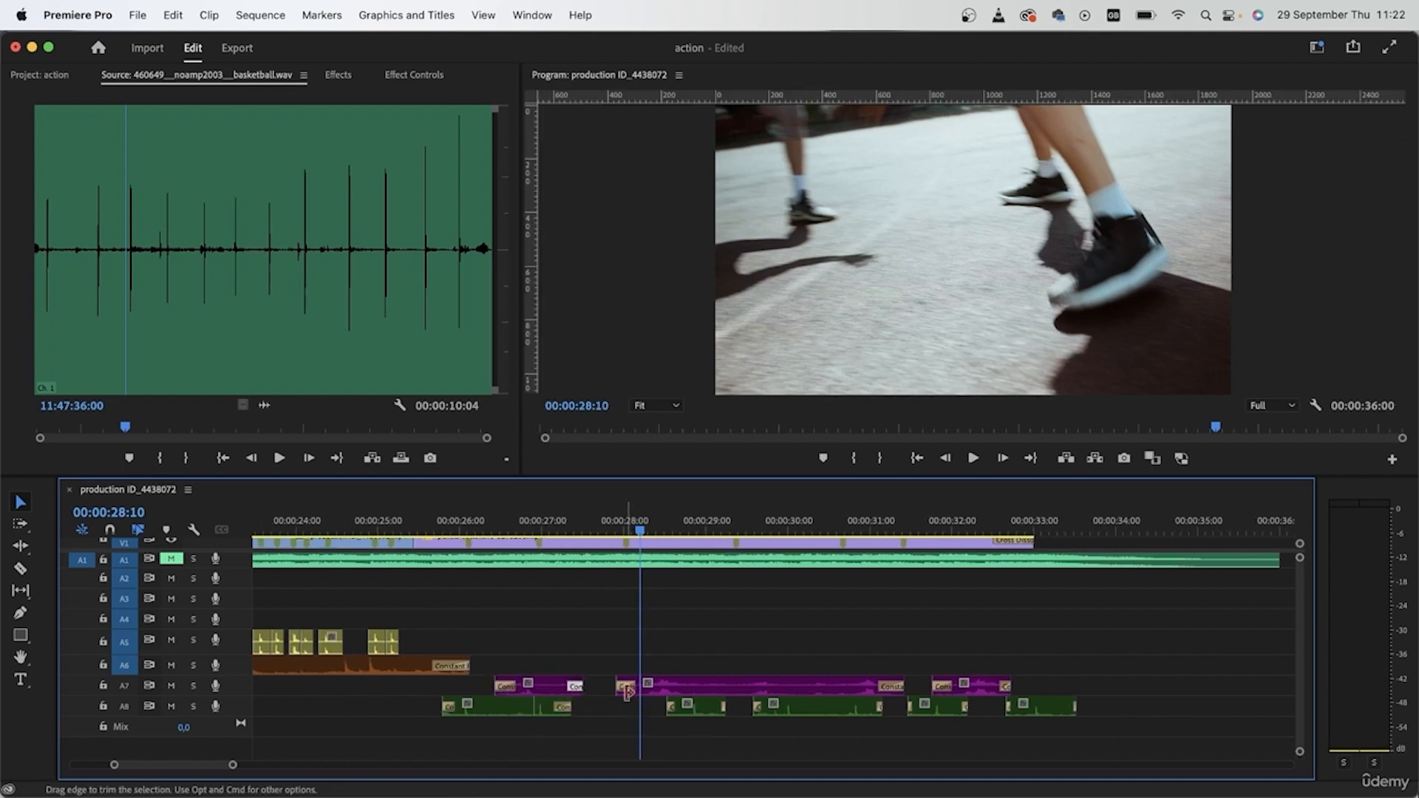
scroll(728, 708, up, 4)
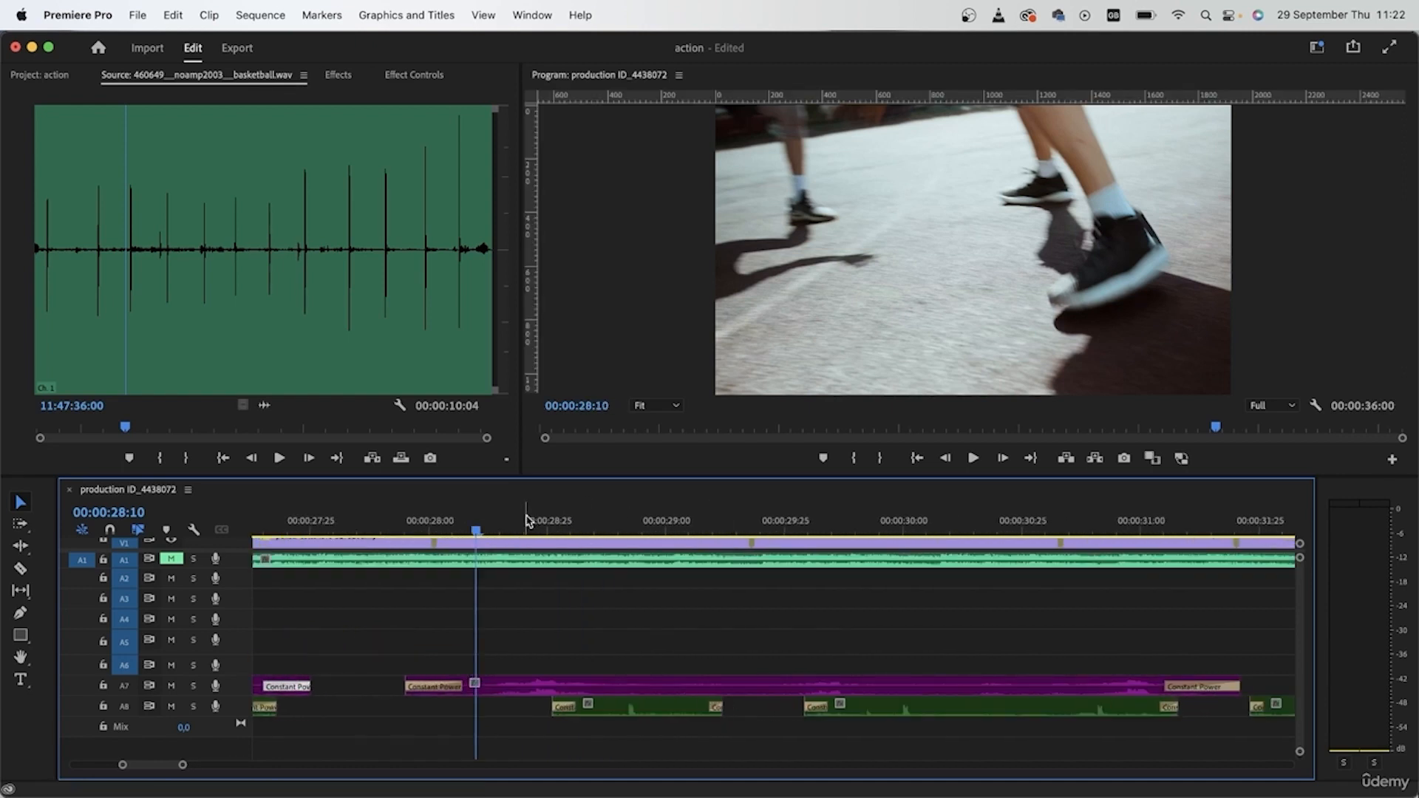
Step: Align the bounces of the second and third clips on A8 with the markers at 00:00:28:01 and 00:00:29:18
drag(484, 532, 434, 528)
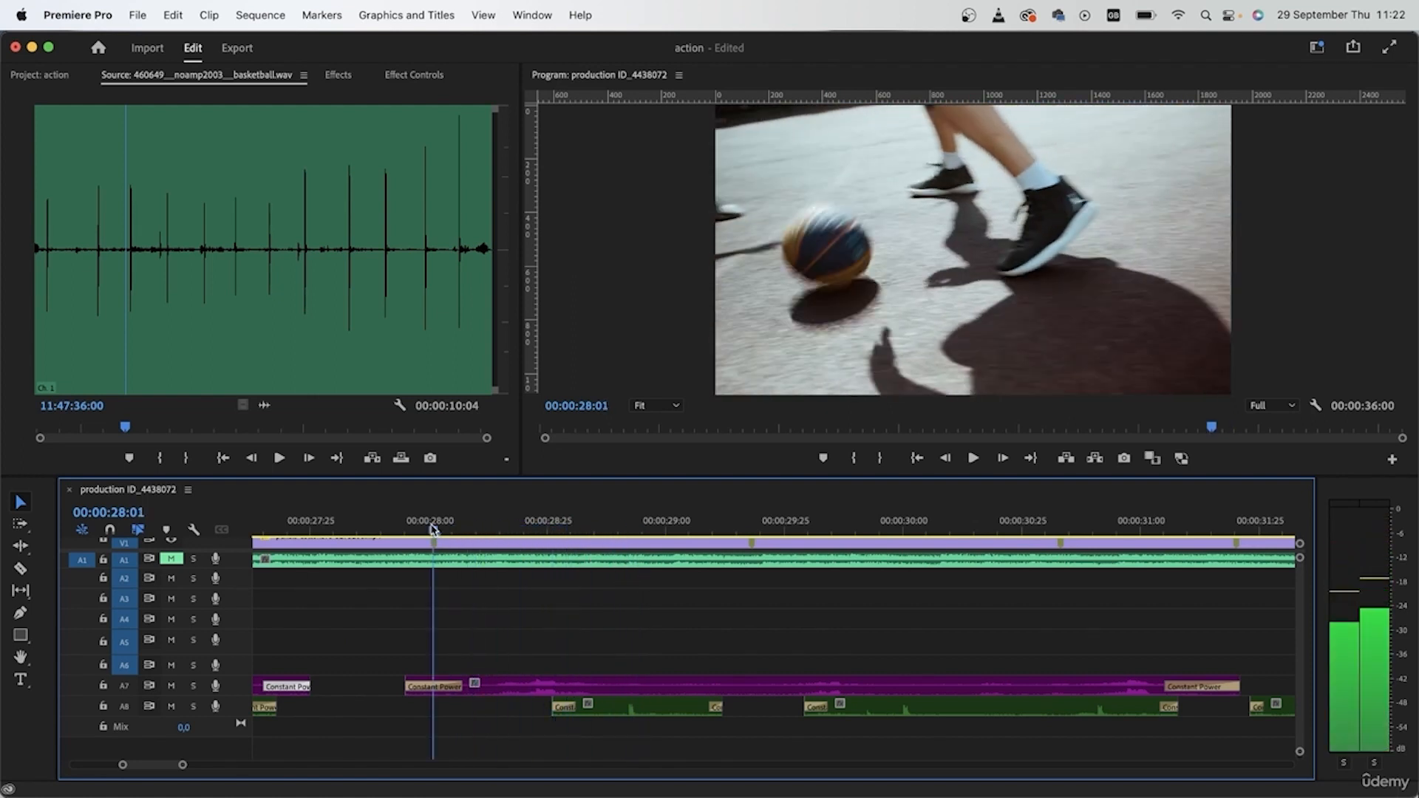
click(650, 704)
drag(659, 707, 458, 706)
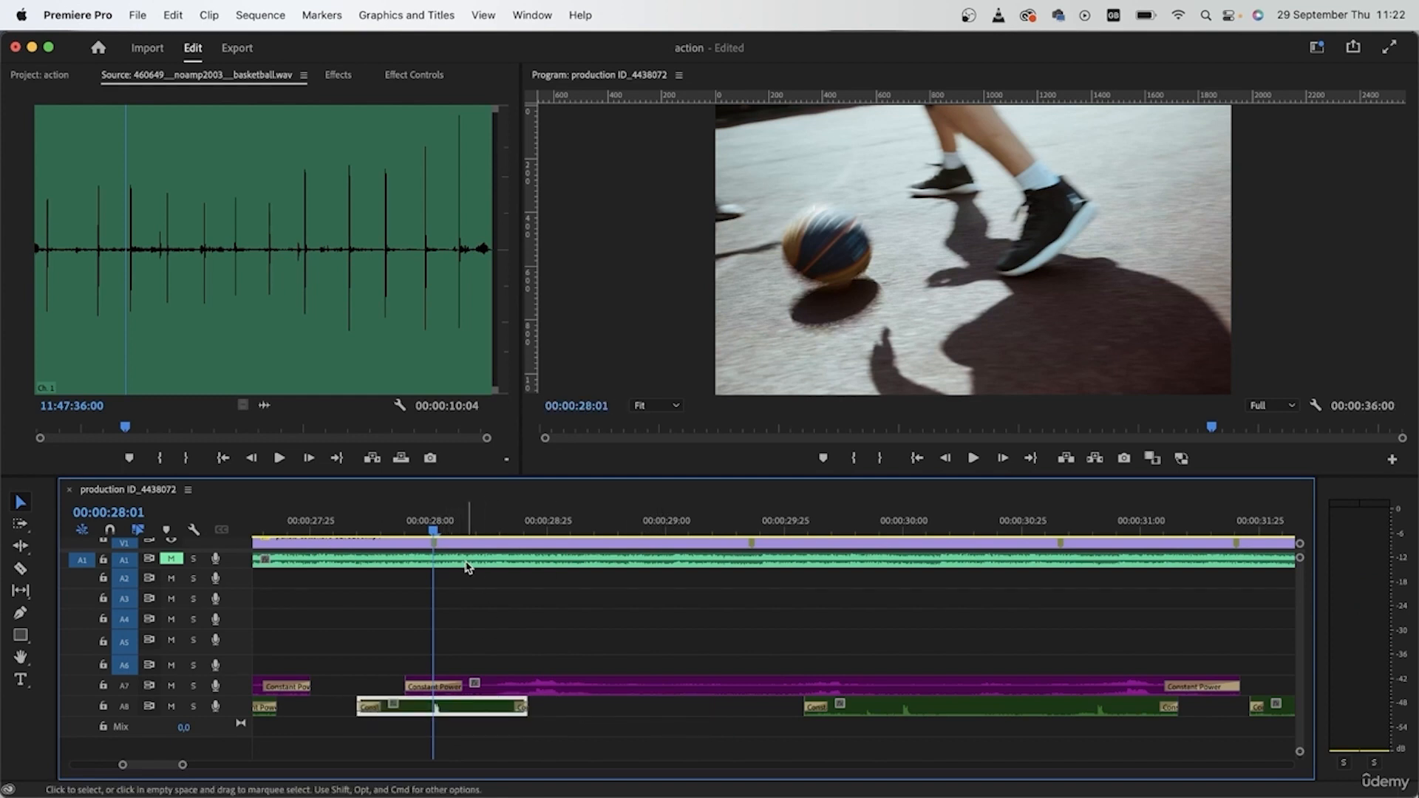
key(Down)
drag(969, 708, 806, 712)
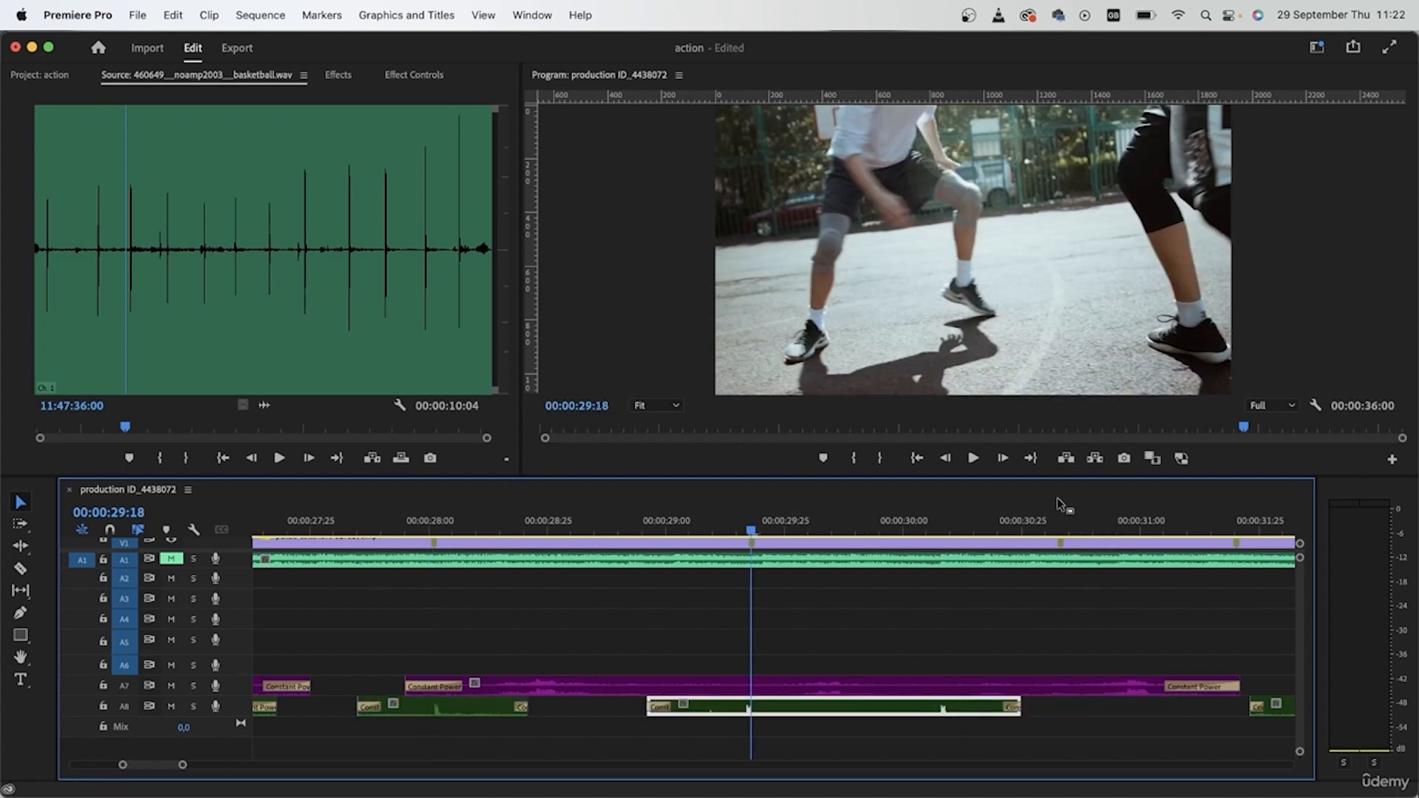
Step: Cut the third bounce clip on A8 between its two bounces and give the first piece a short Constant Power fade-in
click(1060, 522)
key(c)
click(824, 712)
key(v)
click(885, 714)
click(783, 712)
key(shift+d)
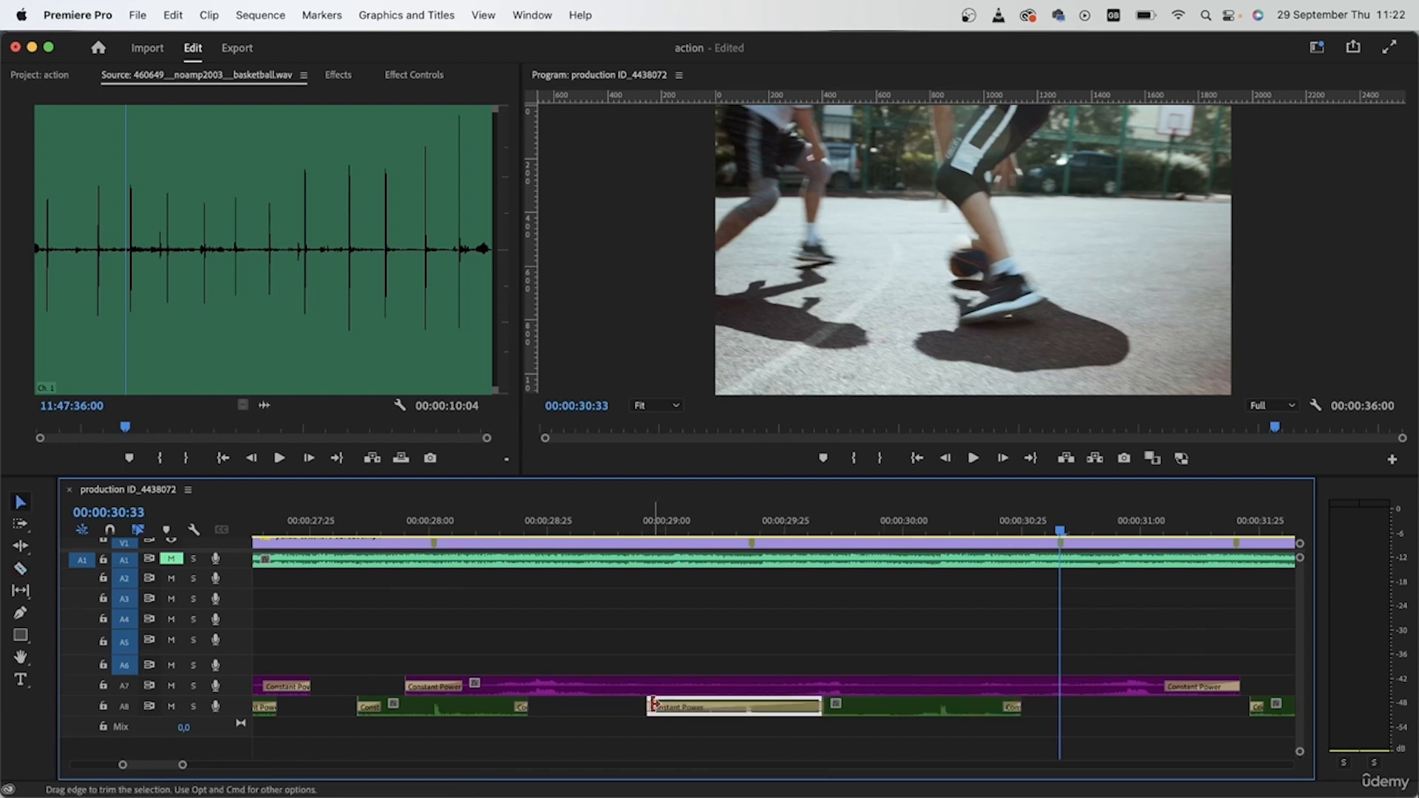
drag(818, 707, 677, 707)
click(745, 715)
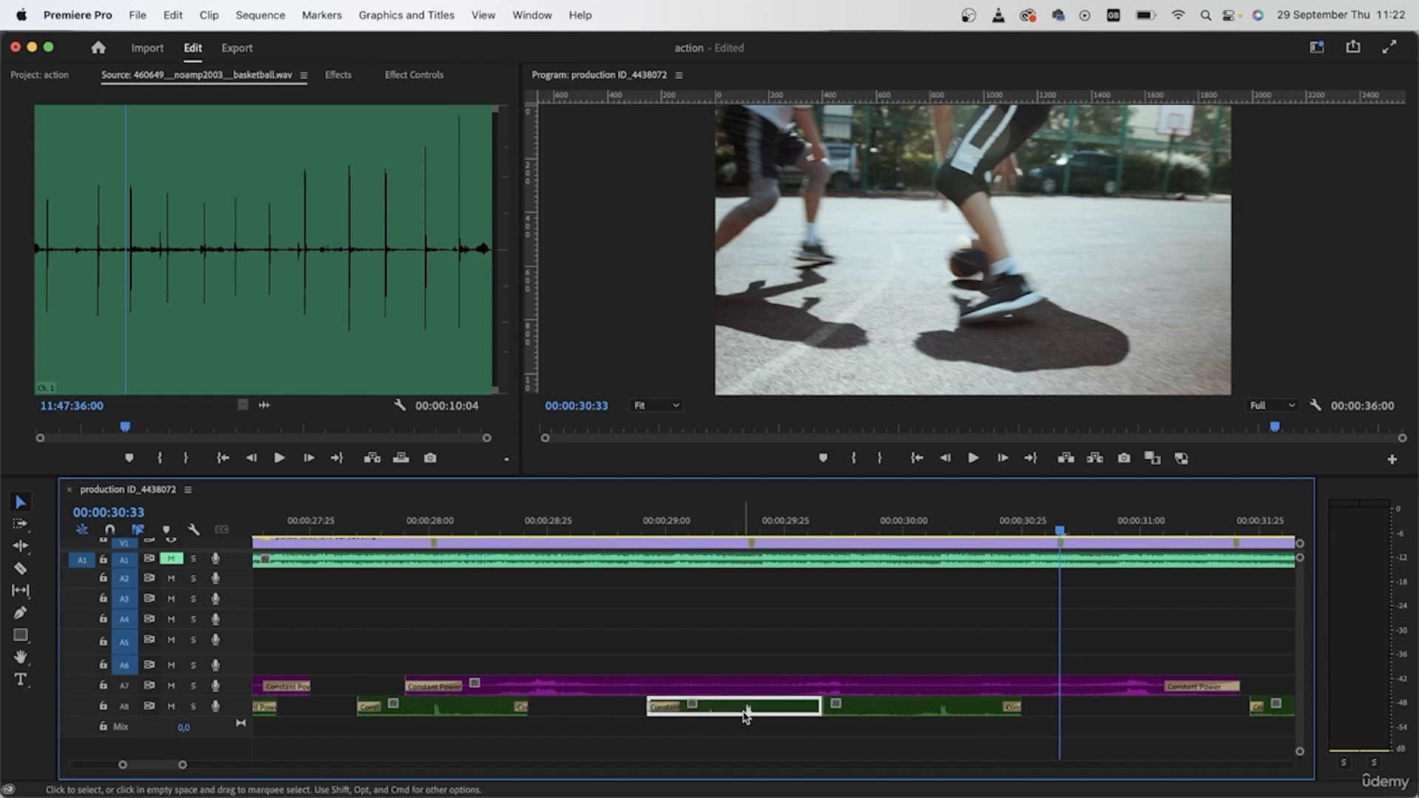
Step: Align the next two bounce pieces on A8 with the markers at 00:00:30:33 and 00:00:31:20, and delete the surplus last clip
key(shift+7)
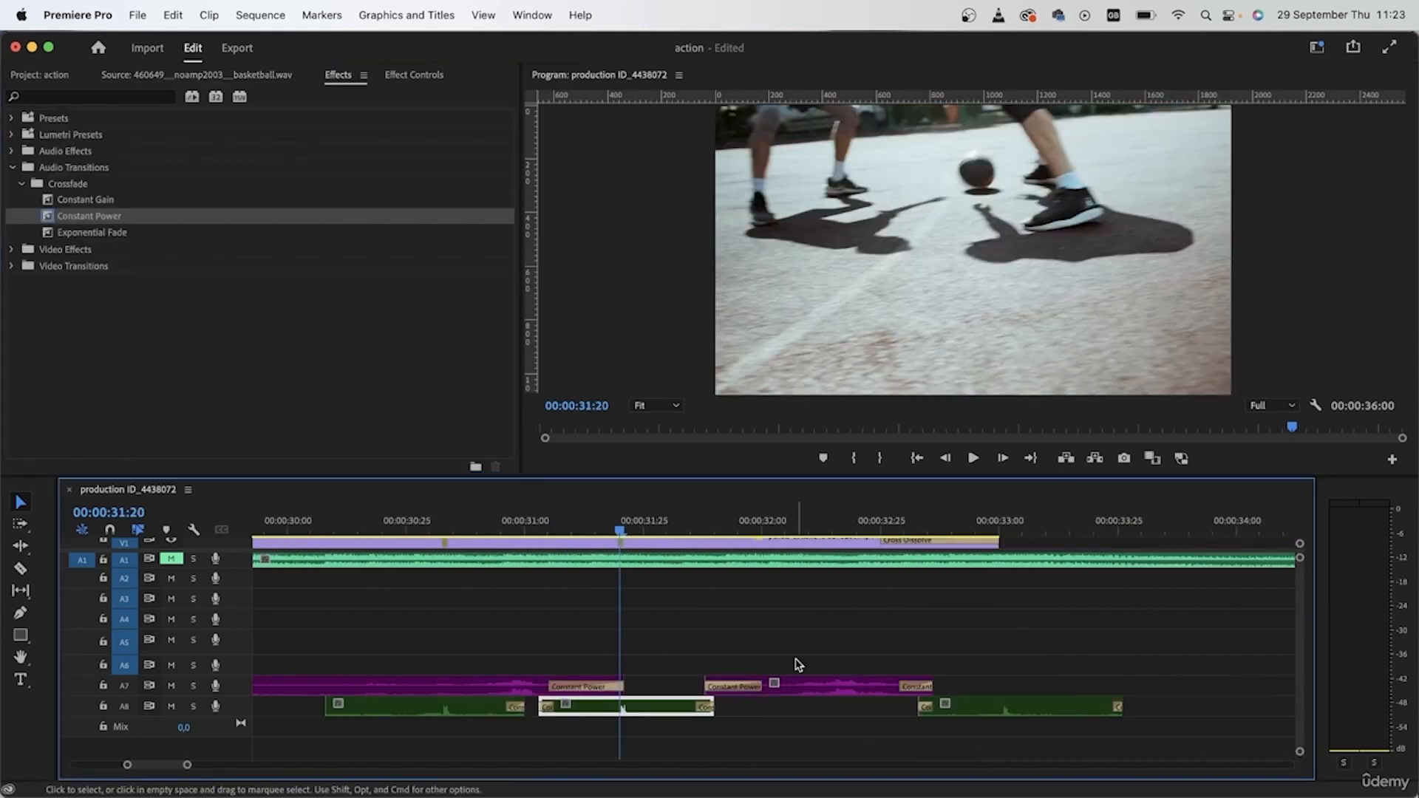
click(985, 713)
key(Delete)
scroll(986, 715, left, 6)
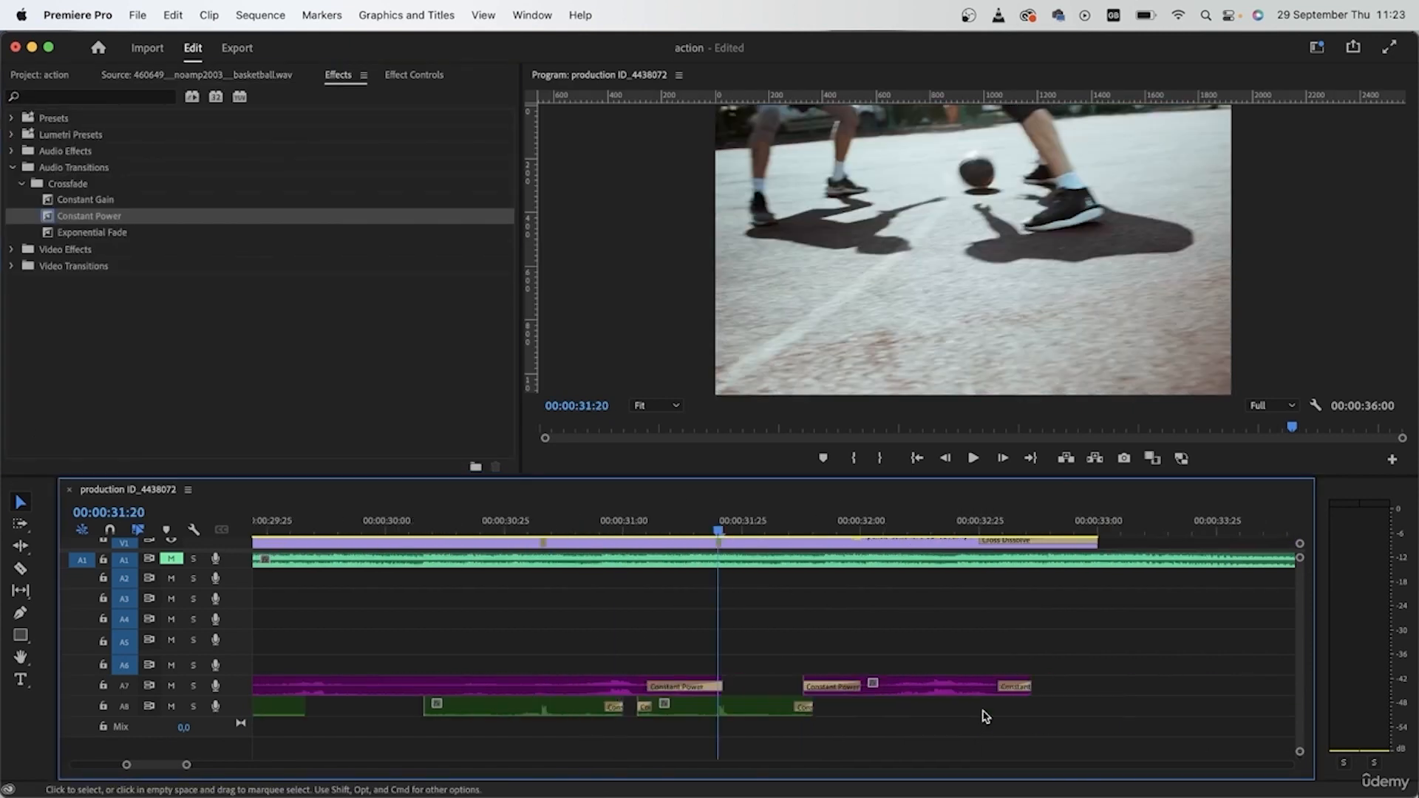
click(843, 714)
scroll(801, 742, left, 5)
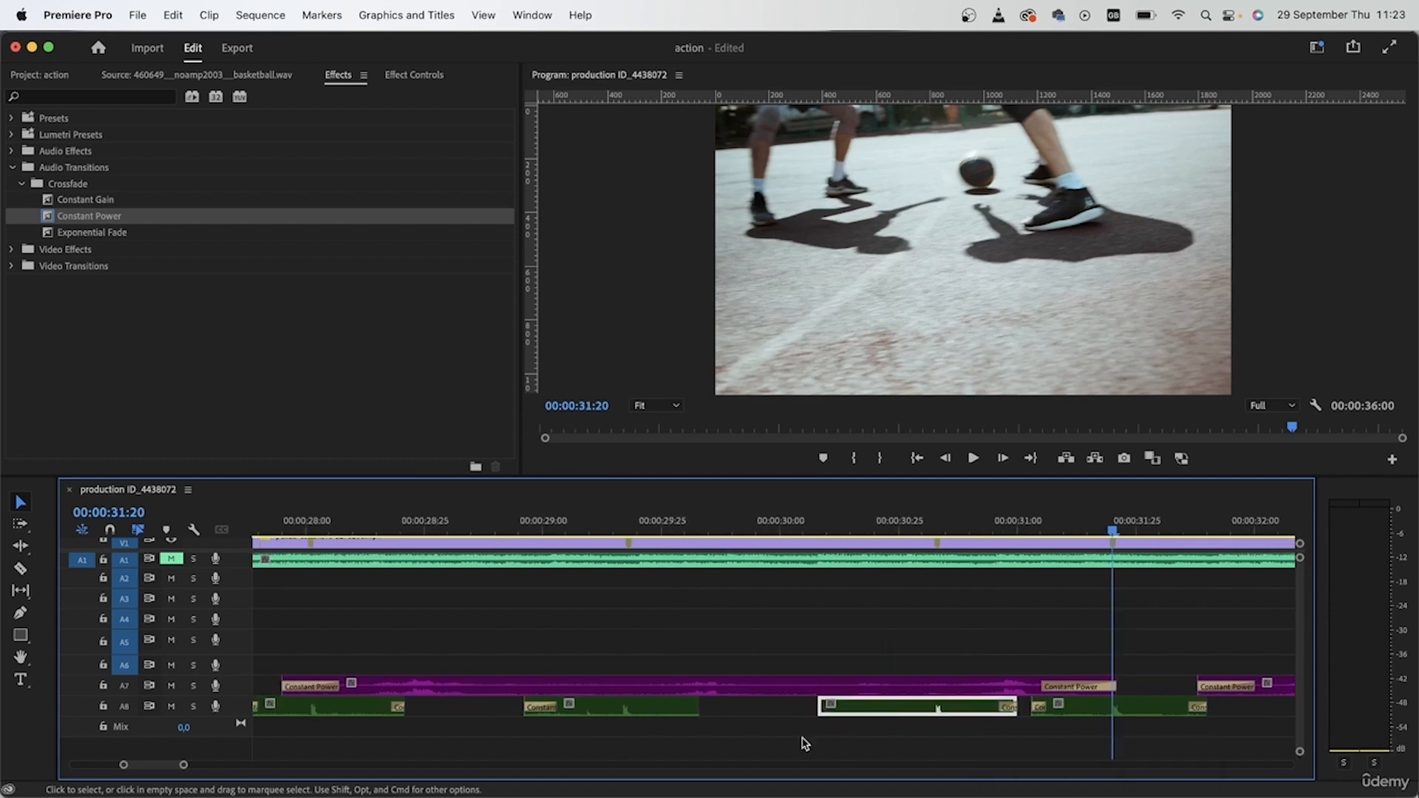
Step: Fade out the bounce piece near 00:00:29:18 with volume Level keyframes of 0.0 dB at 00:00:29:20 and -31.8 dB at 00:00:29:33
drag(745, 538, 810, 538)
click(788, 712)
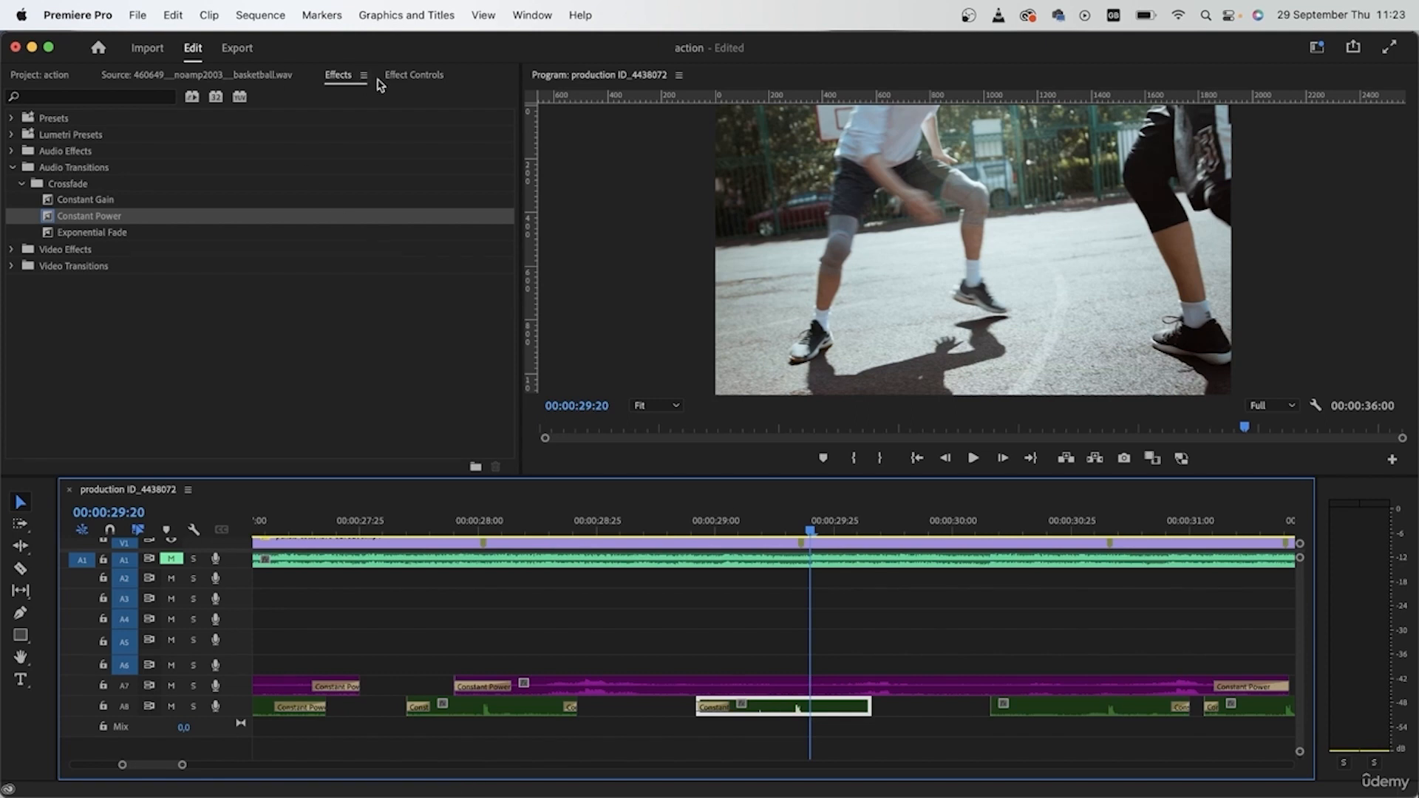
click(402, 77)
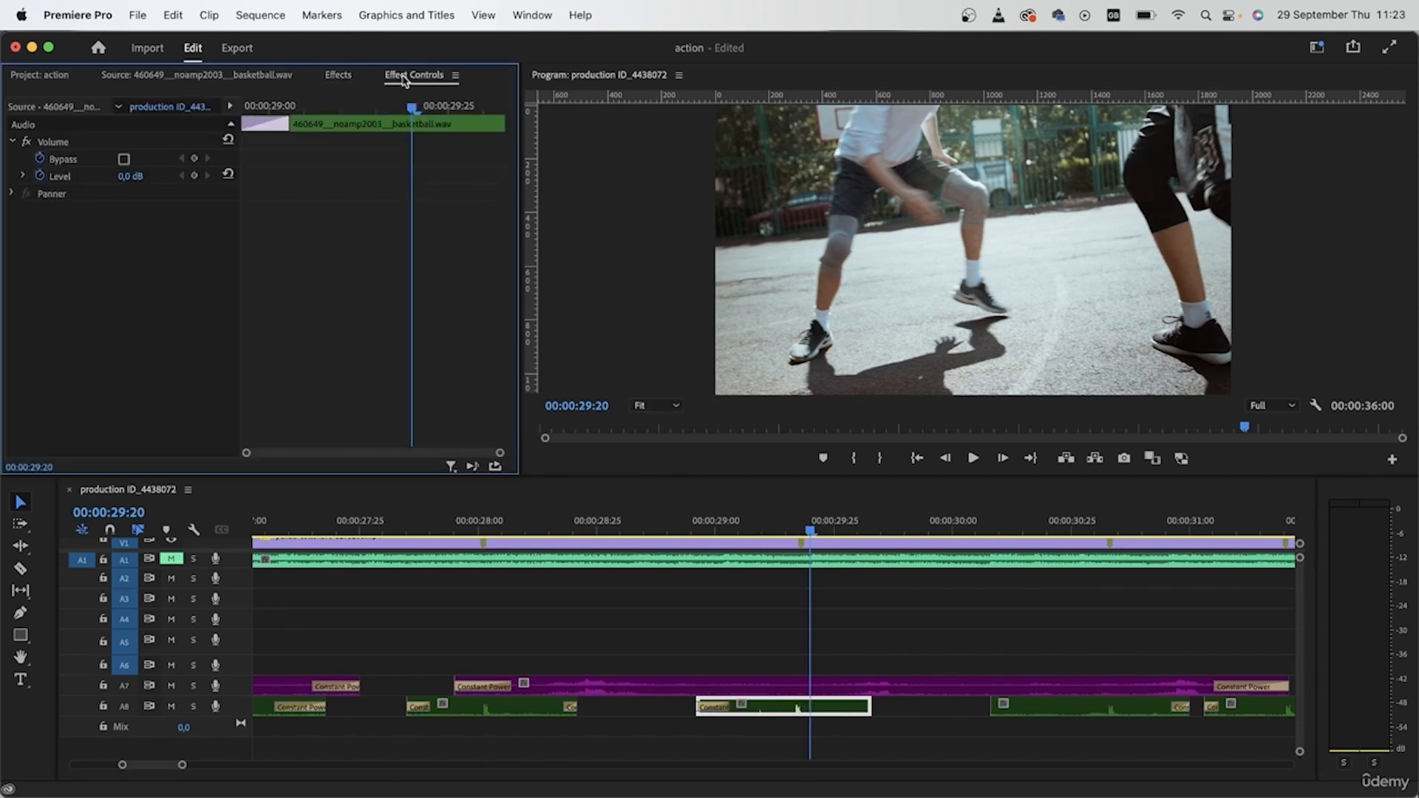
click(194, 177)
drag(811, 530, 873, 551)
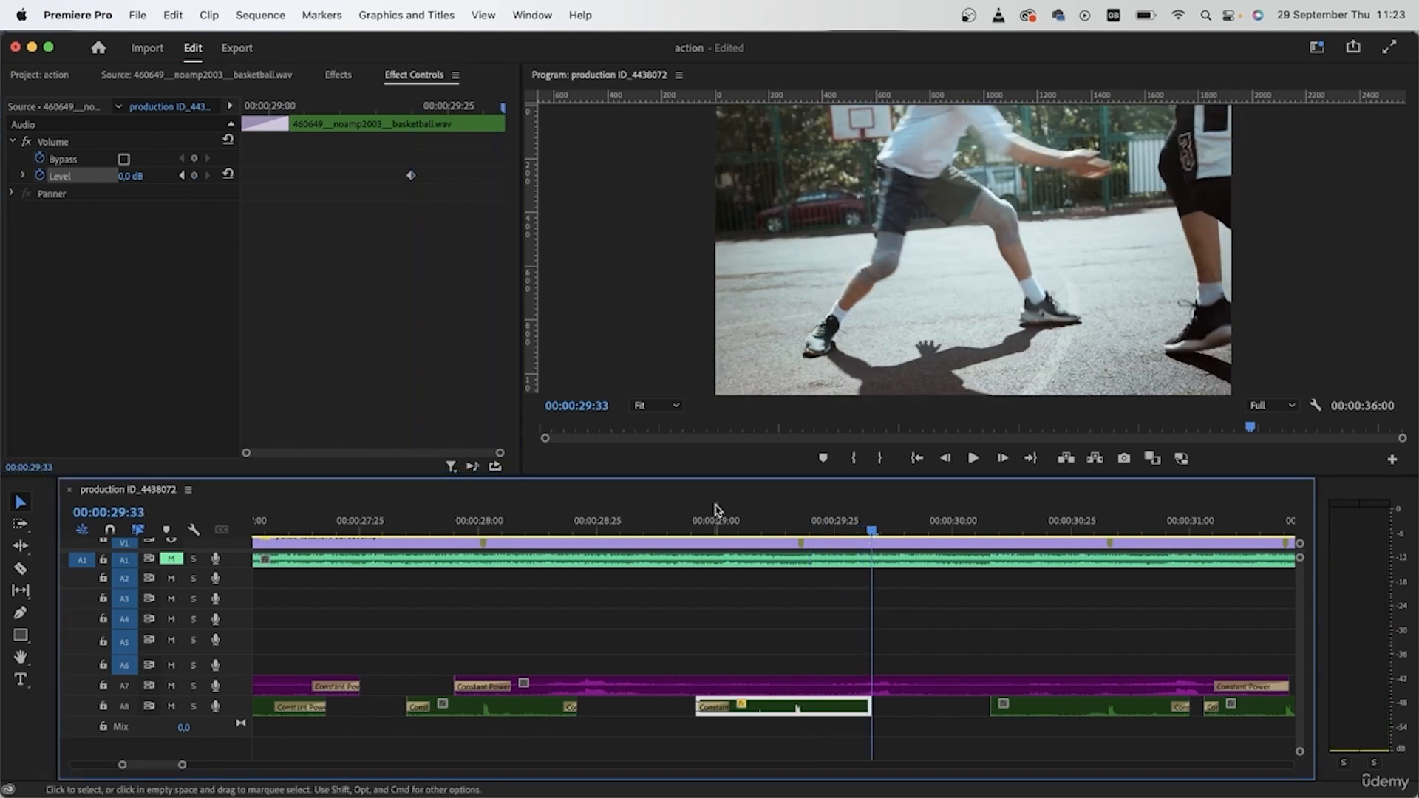
drag(141, 176, 135, 176)
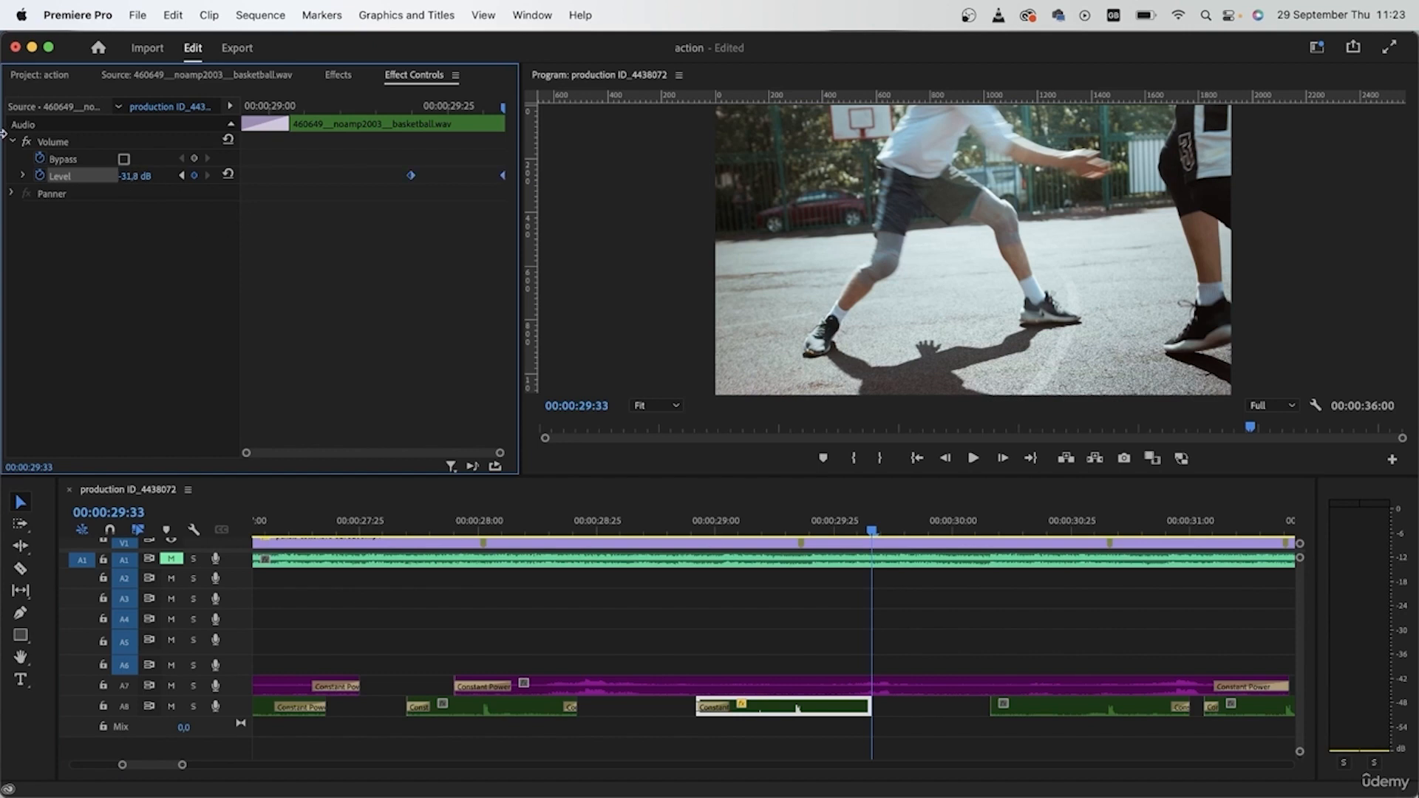
Step: Add volume Level keyframes at 00:00:30:08 and 00:00:30:15 to the start of the following bounce piece on A8
click(991, 523)
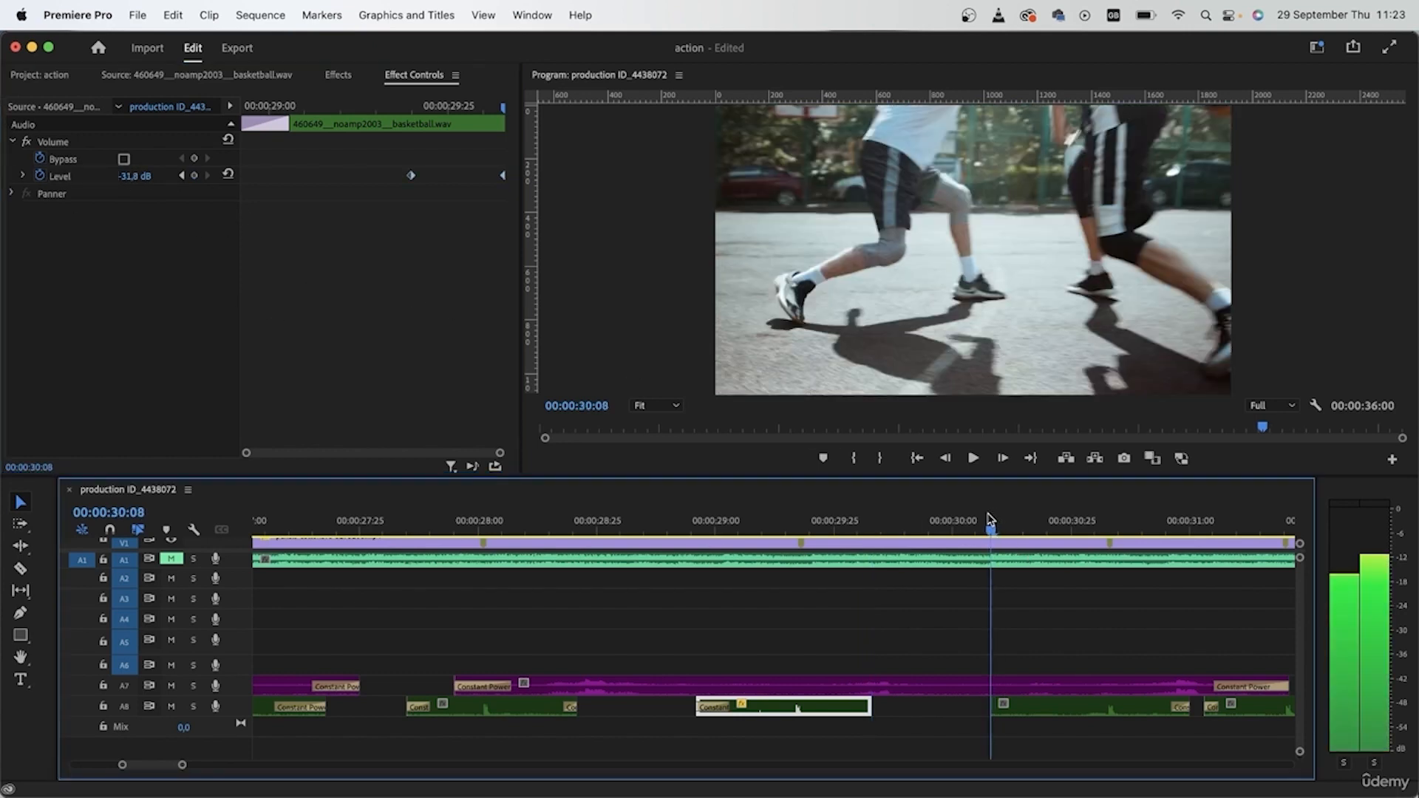
click(1069, 711)
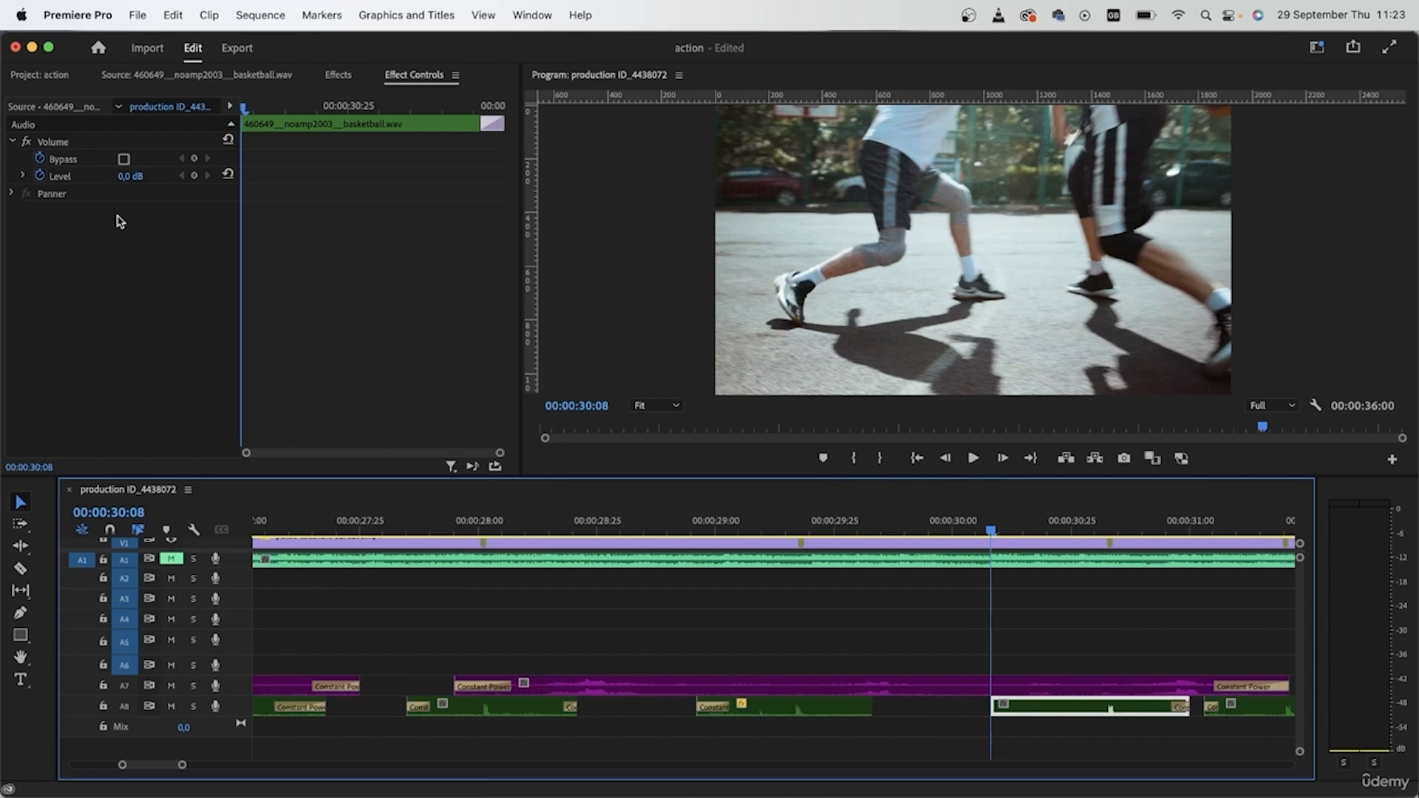
click(194, 176)
drag(256, 105, 286, 116)
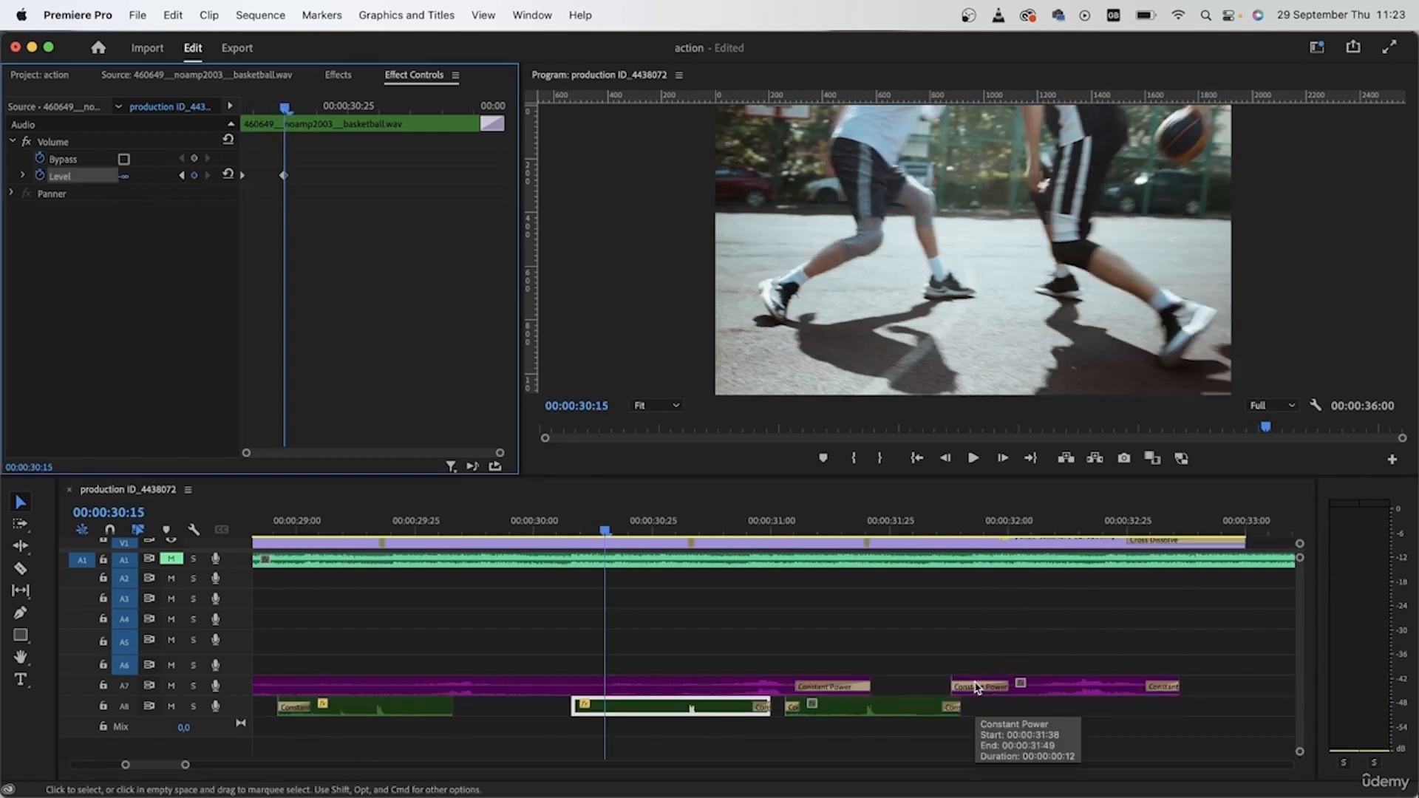
Step: Play the final basketball section from about 00:00:25 to its end to check the layered bounces and shoe scuffs
scroll(975, 688, left, 10)
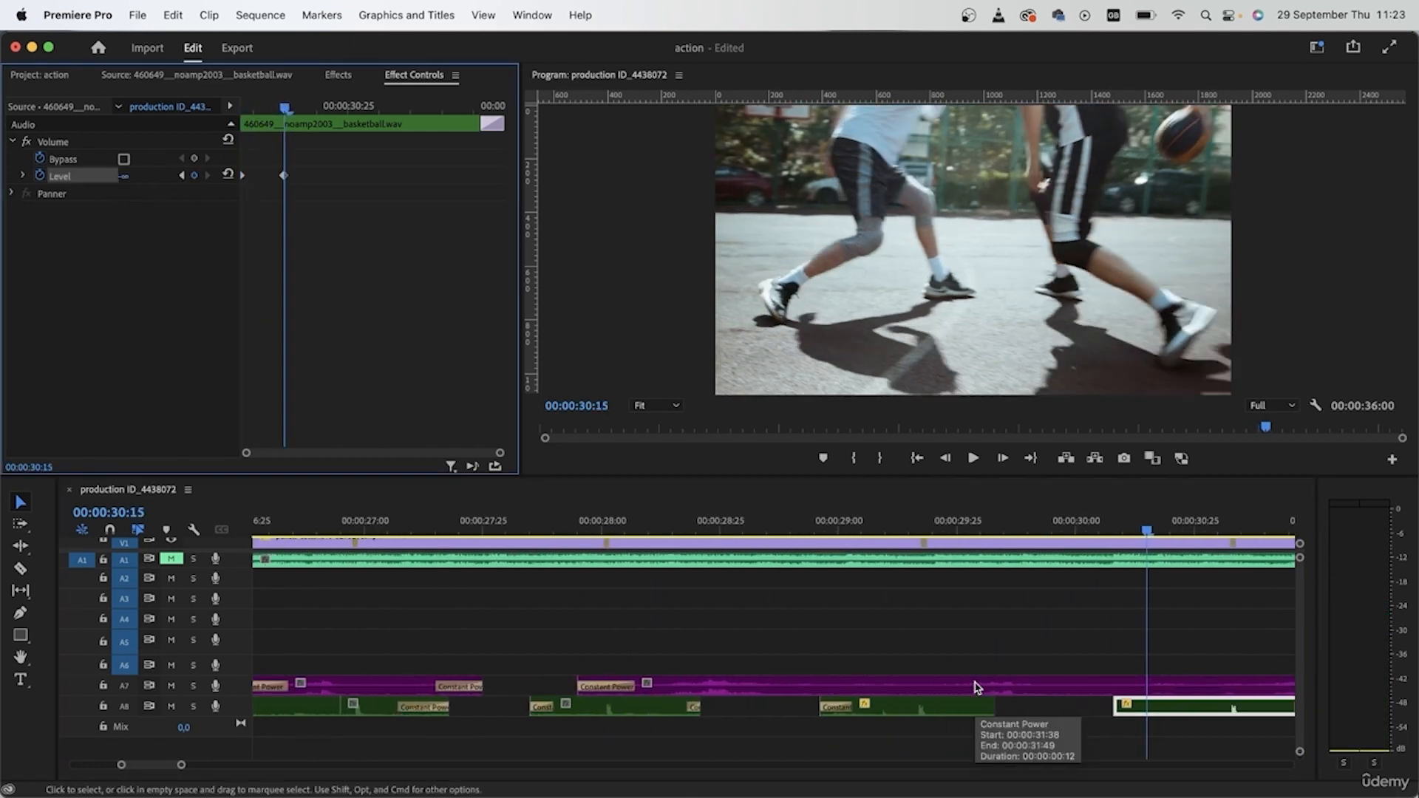
scroll(975, 688, left, 4)
scroll(790, 656, down, 10)
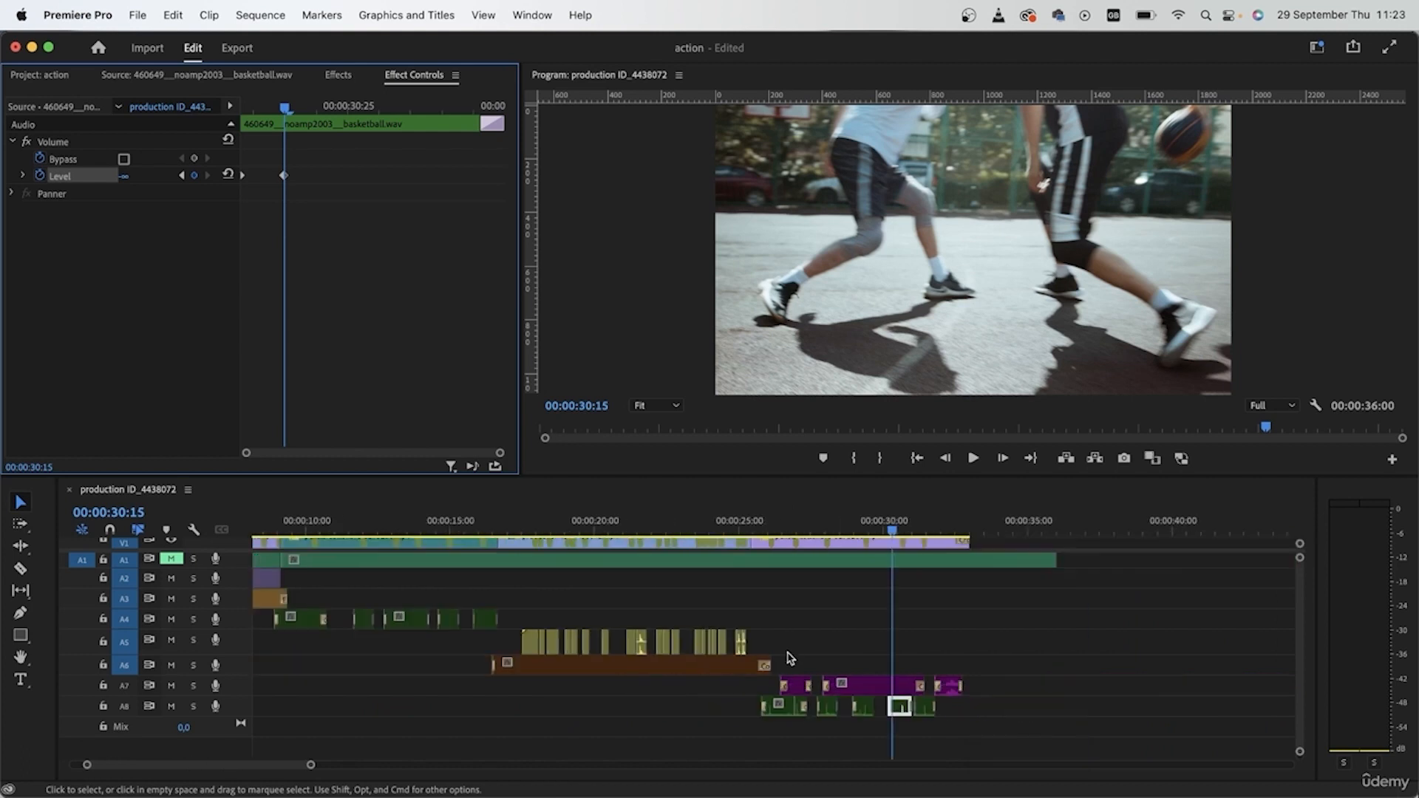
click(719, 521)
key(space)
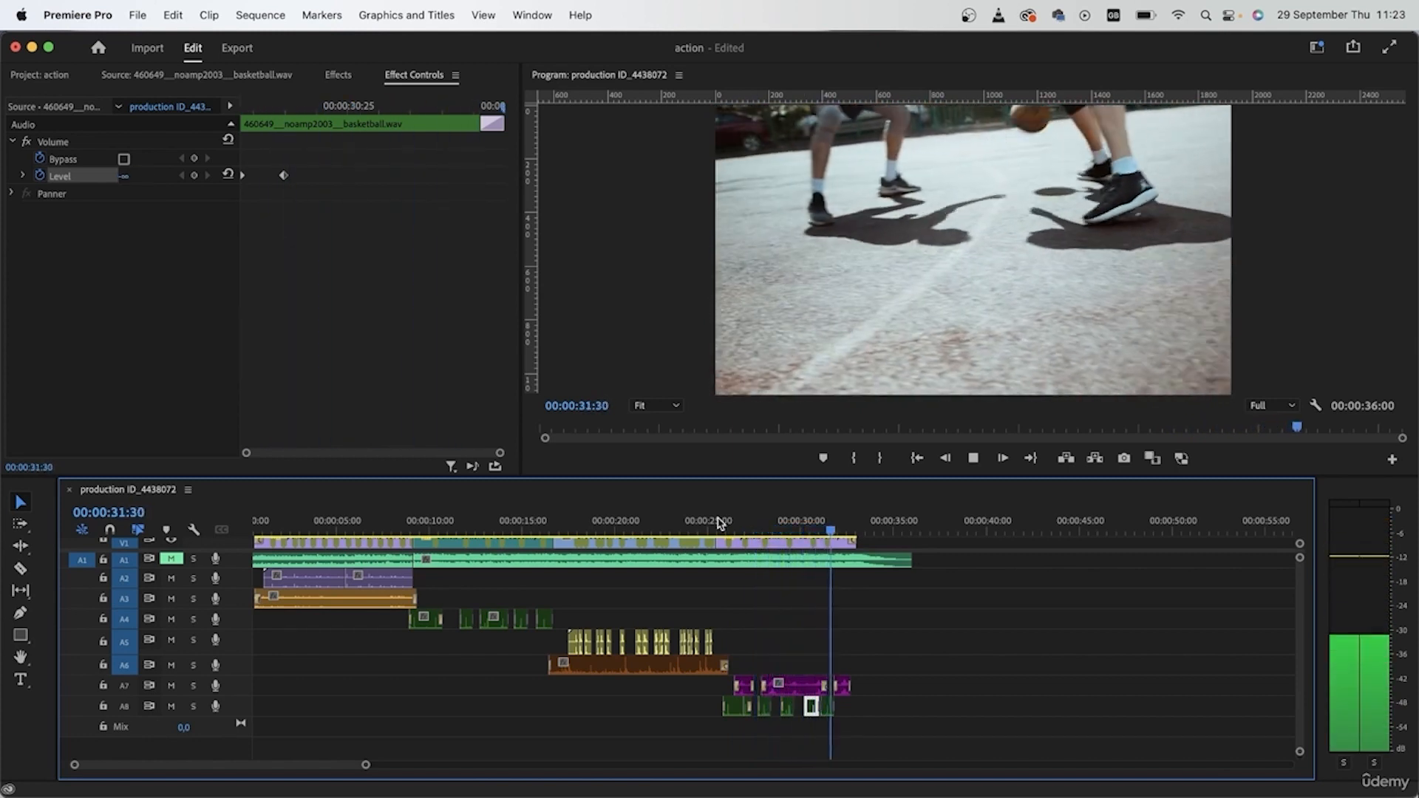
key(space)
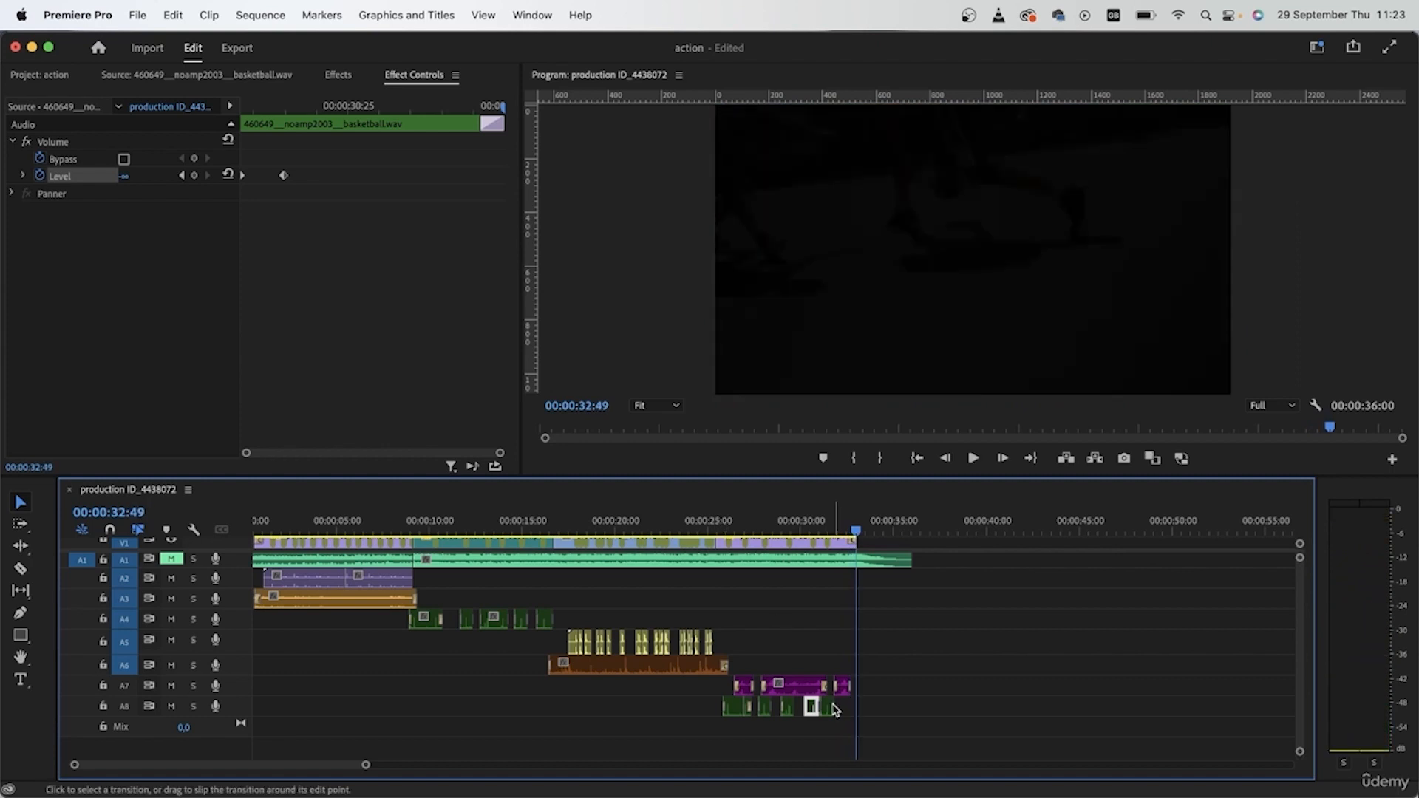
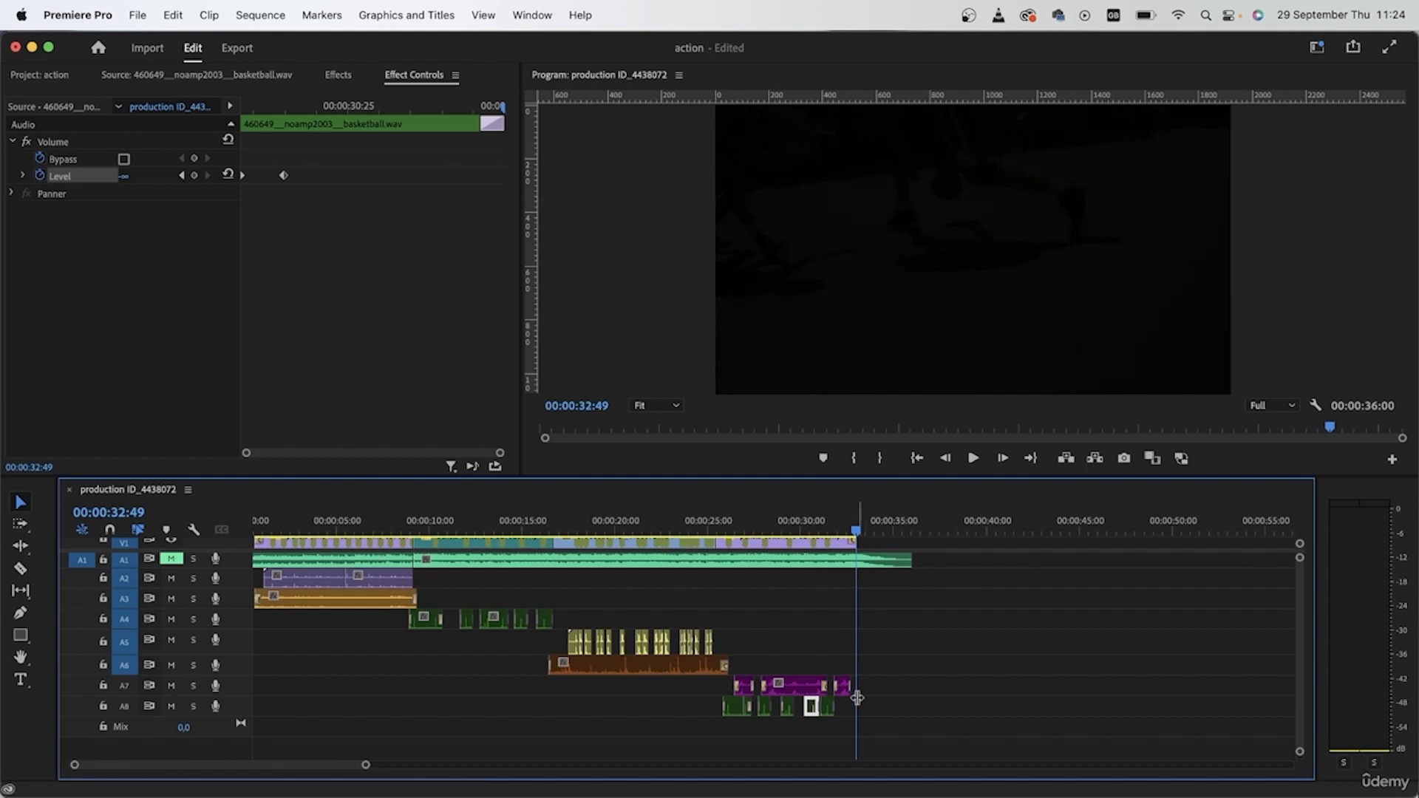
Step: Place the 190008__aiwha__man-breathing-1.wav audio on a new track A9, starting at the basketball section near 00:00:25:25
click(45, 75)
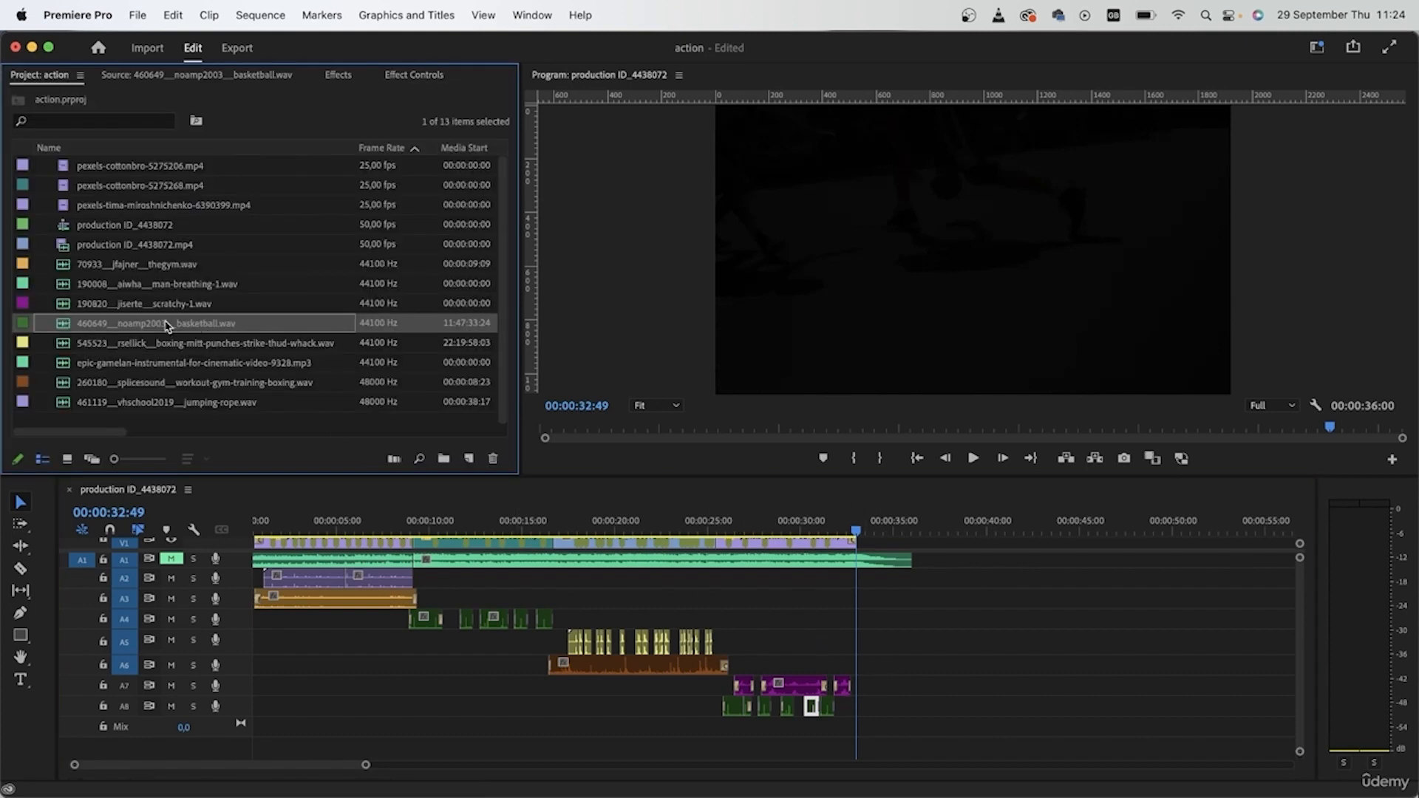
click(146, 286)
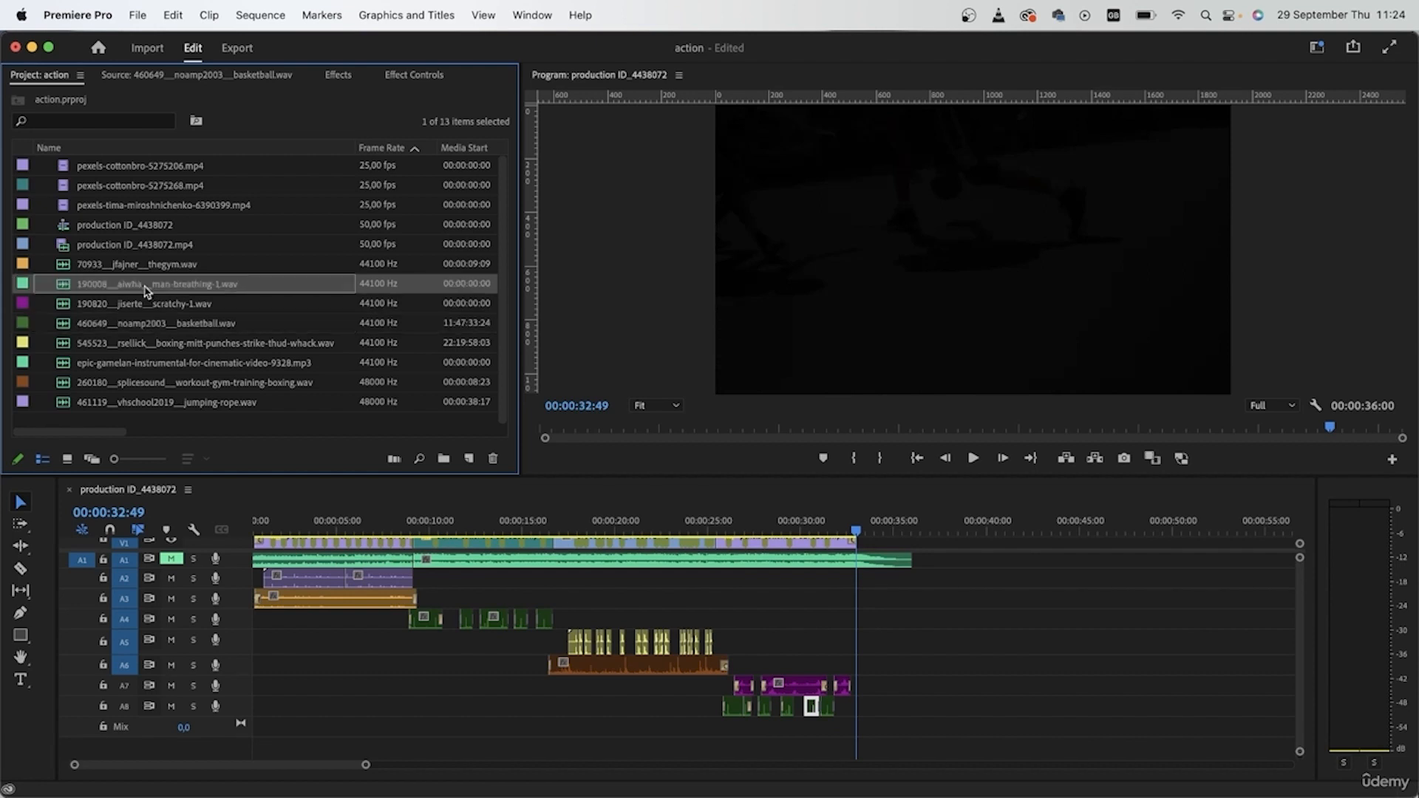
double_click(63, 291)
drag(264, 406, 721, 753)
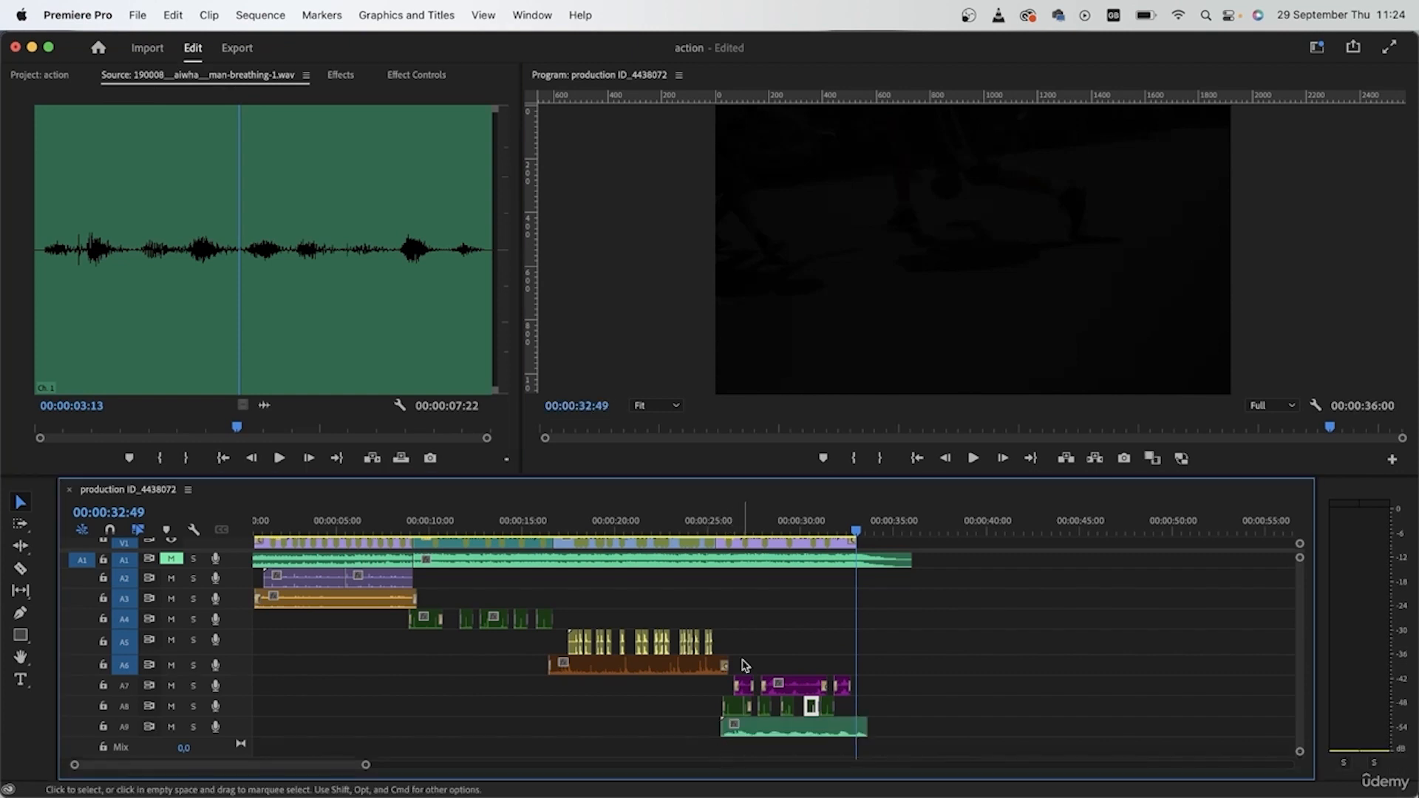
Step: Play the basketball section from 00:00:25:25 to about 00:00:31:20 to check the added breathing sound
click(359, 523)
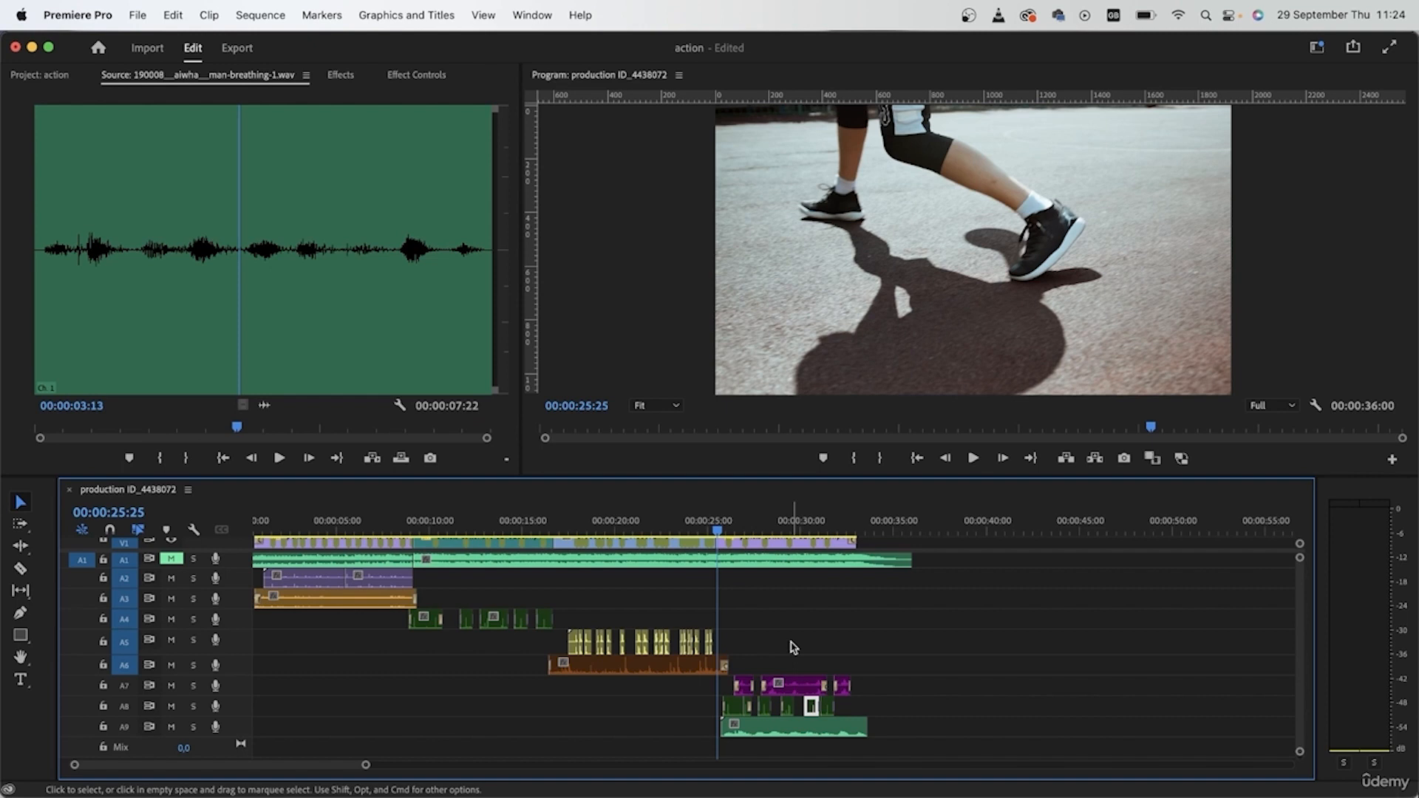
key(space)
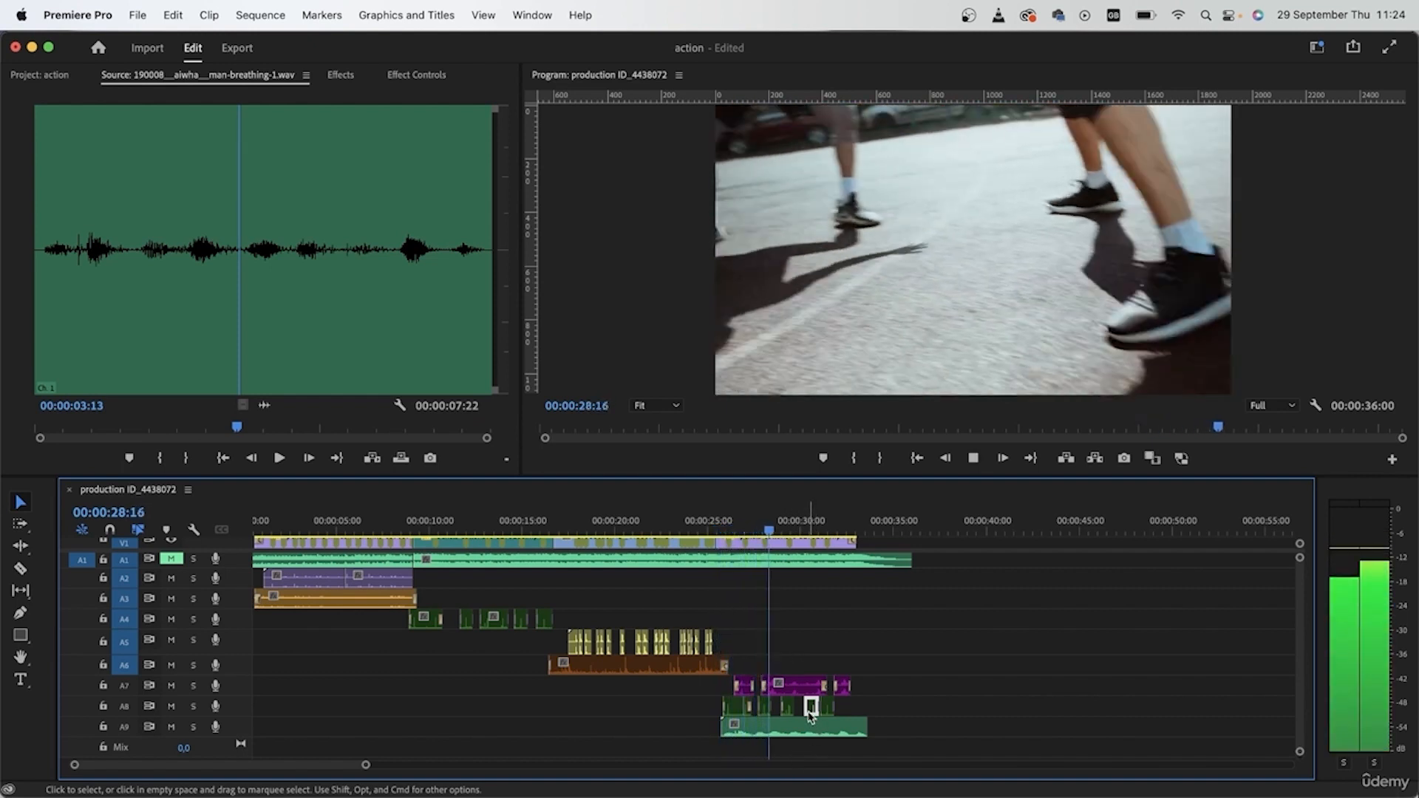
scroll(811, 728, right, 3)
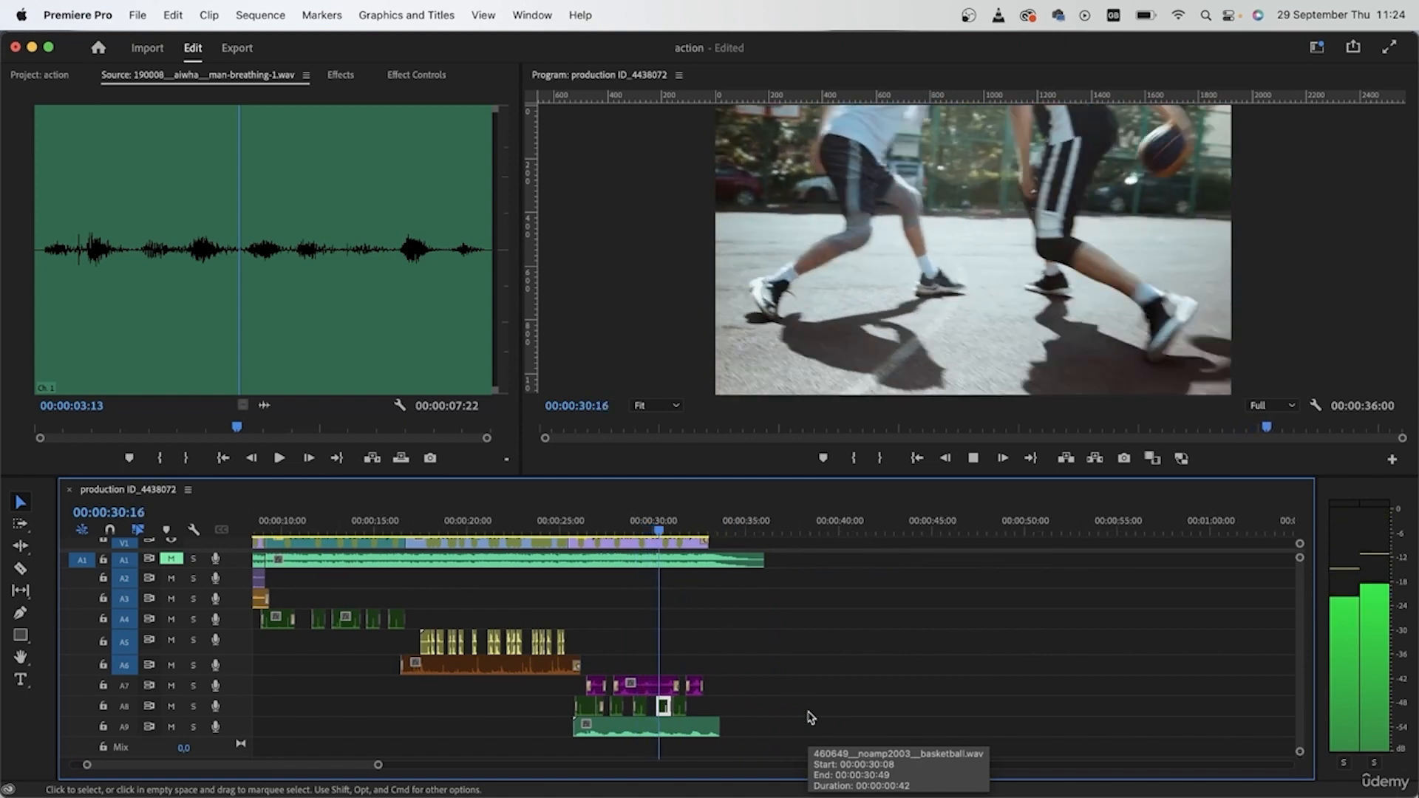
key(space)
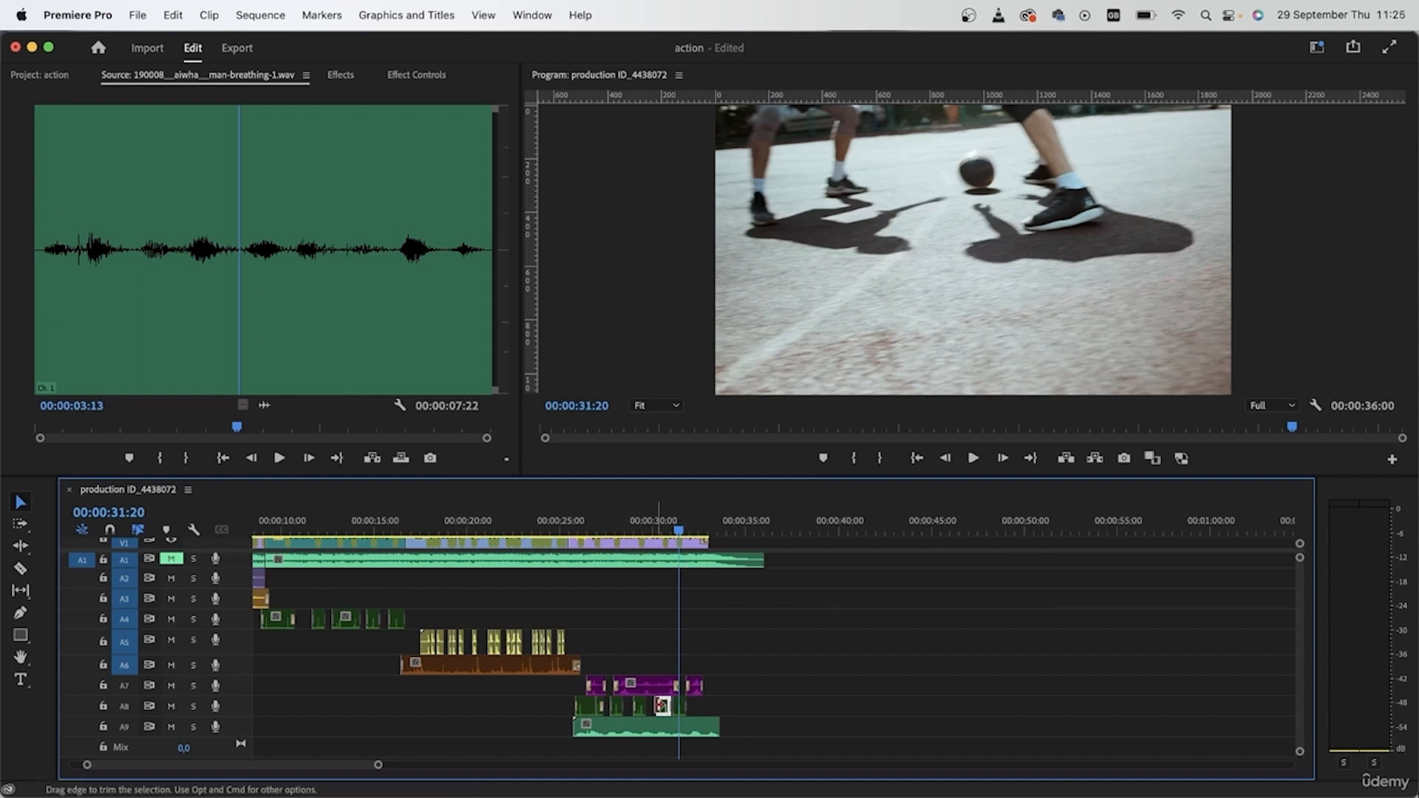
Step: Set the label colour of the breathing clip on A9 to Mango and increase that track's height
scroll(634, 748, down, 1)
click(634, 717)
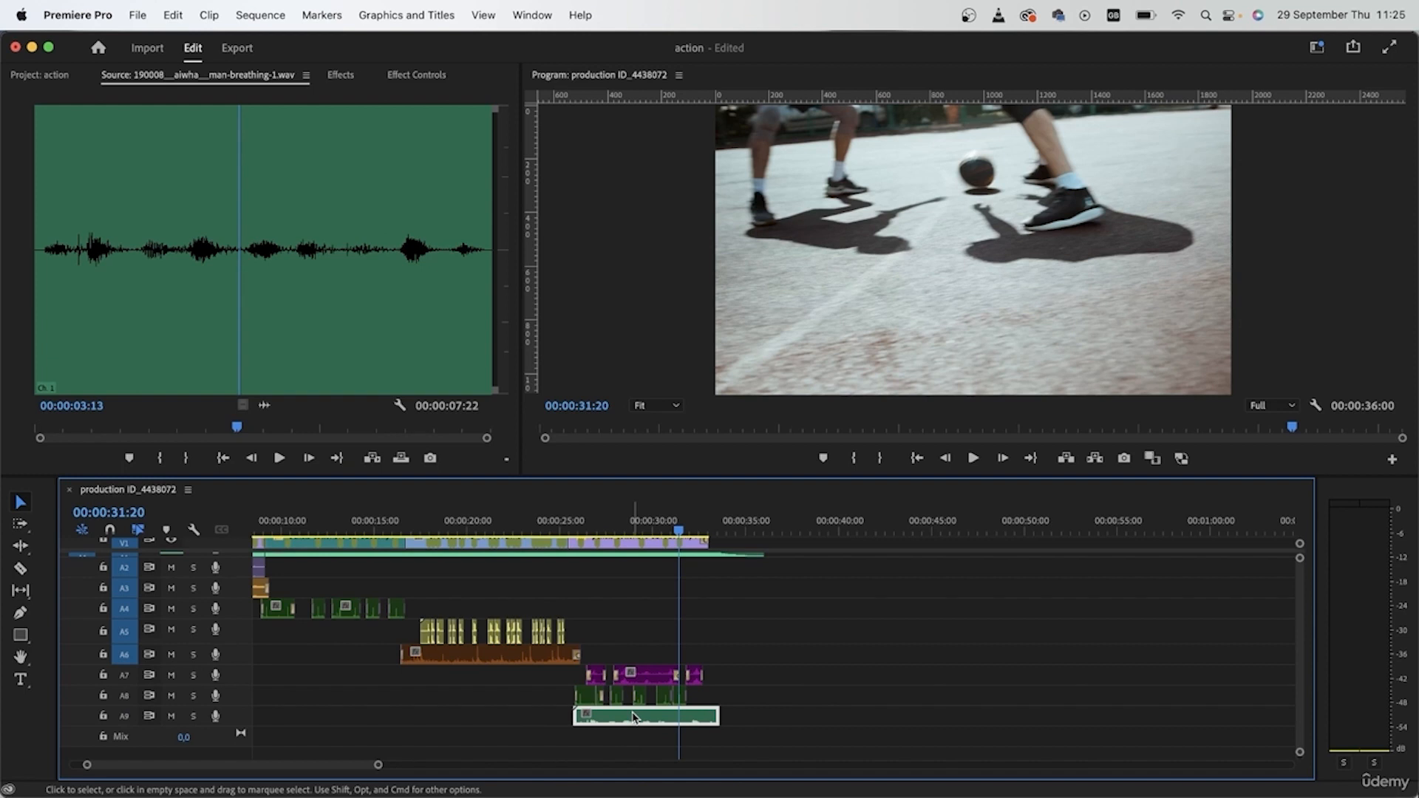
right_click(634, 717)
mouse_move(730, 583)
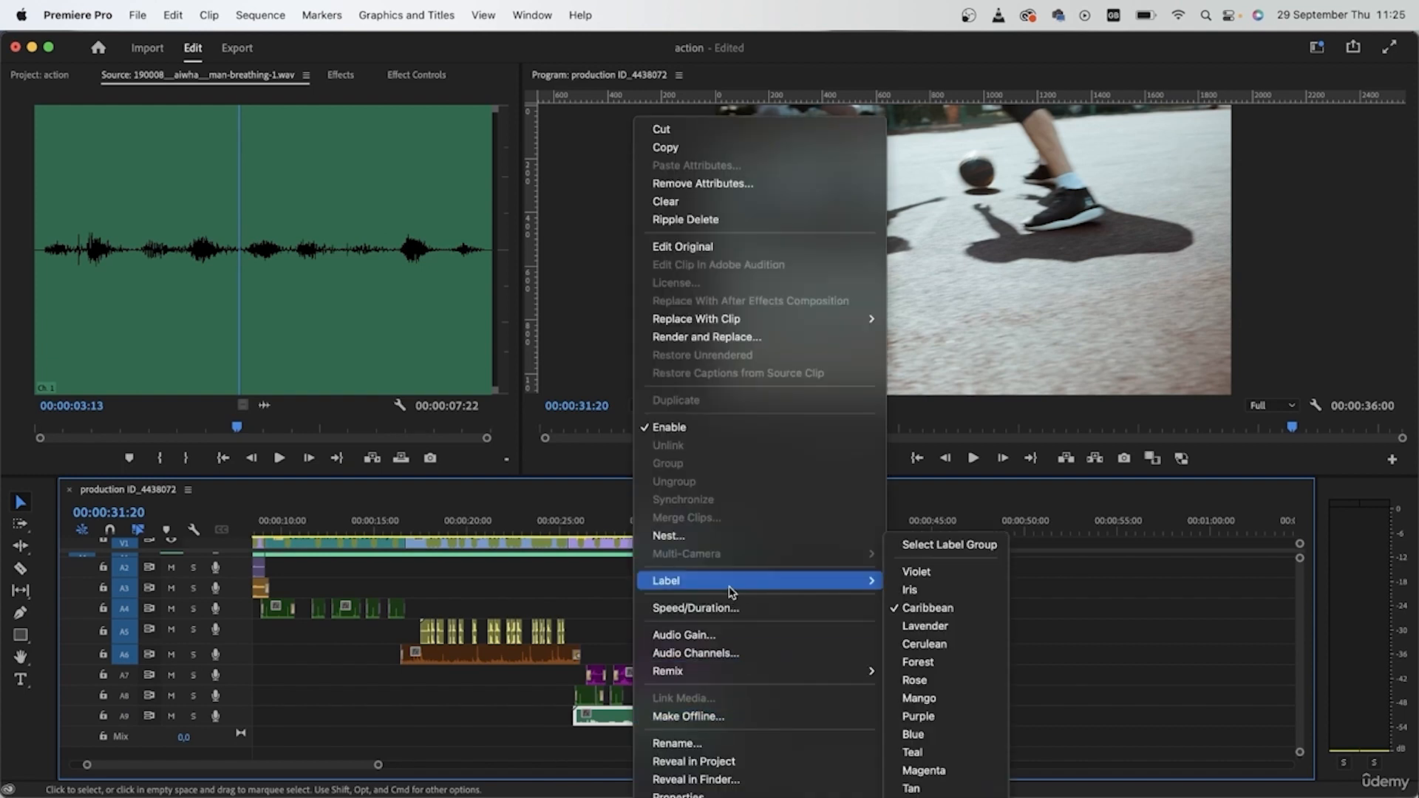
click(989, 700)
drag(189, 727, 188, 750)
Step: Target audio tracks A7, A8 and A9, and play the basketball section from 00:00:25:25 to its end
click(571, 534)
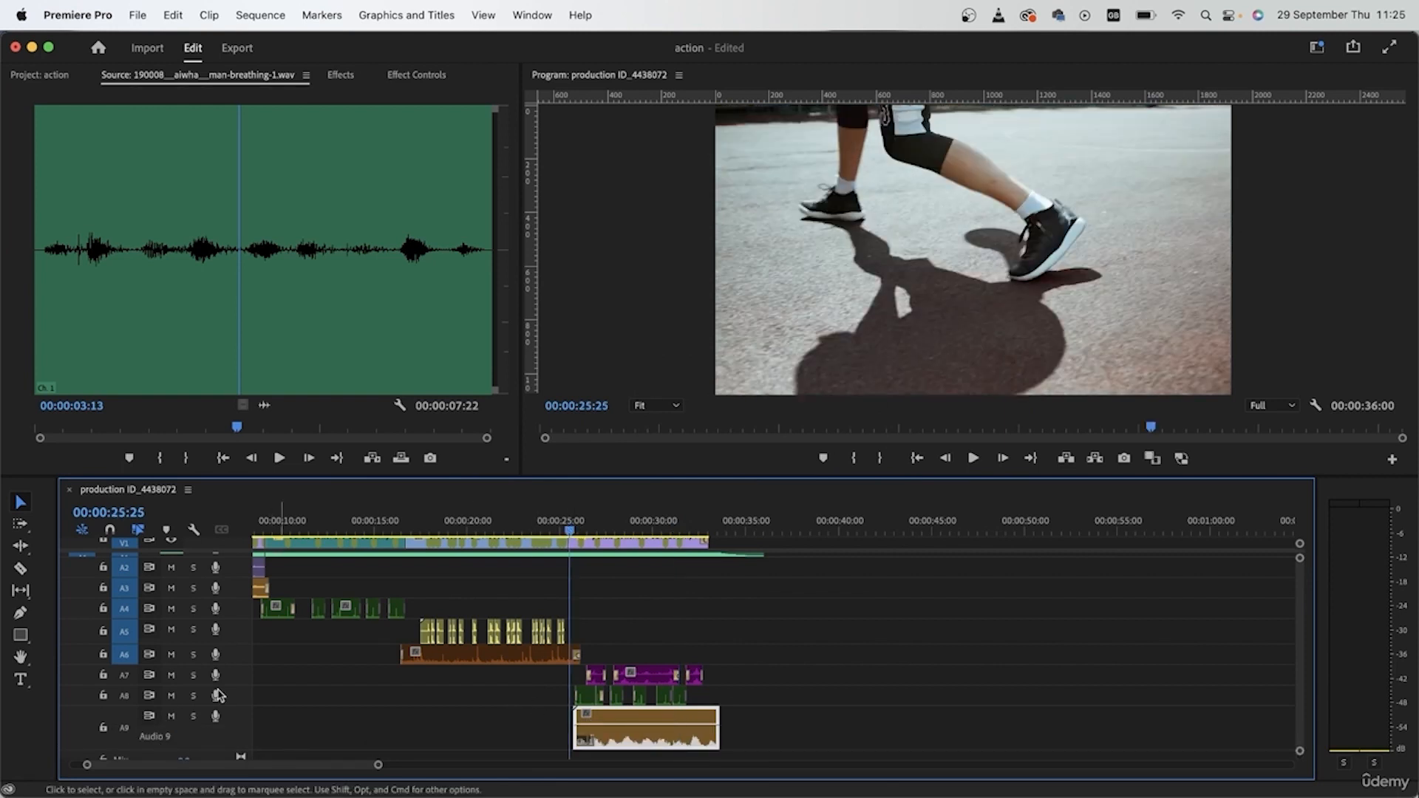
click(124, 675)
drag(124, 734, 124, 696)
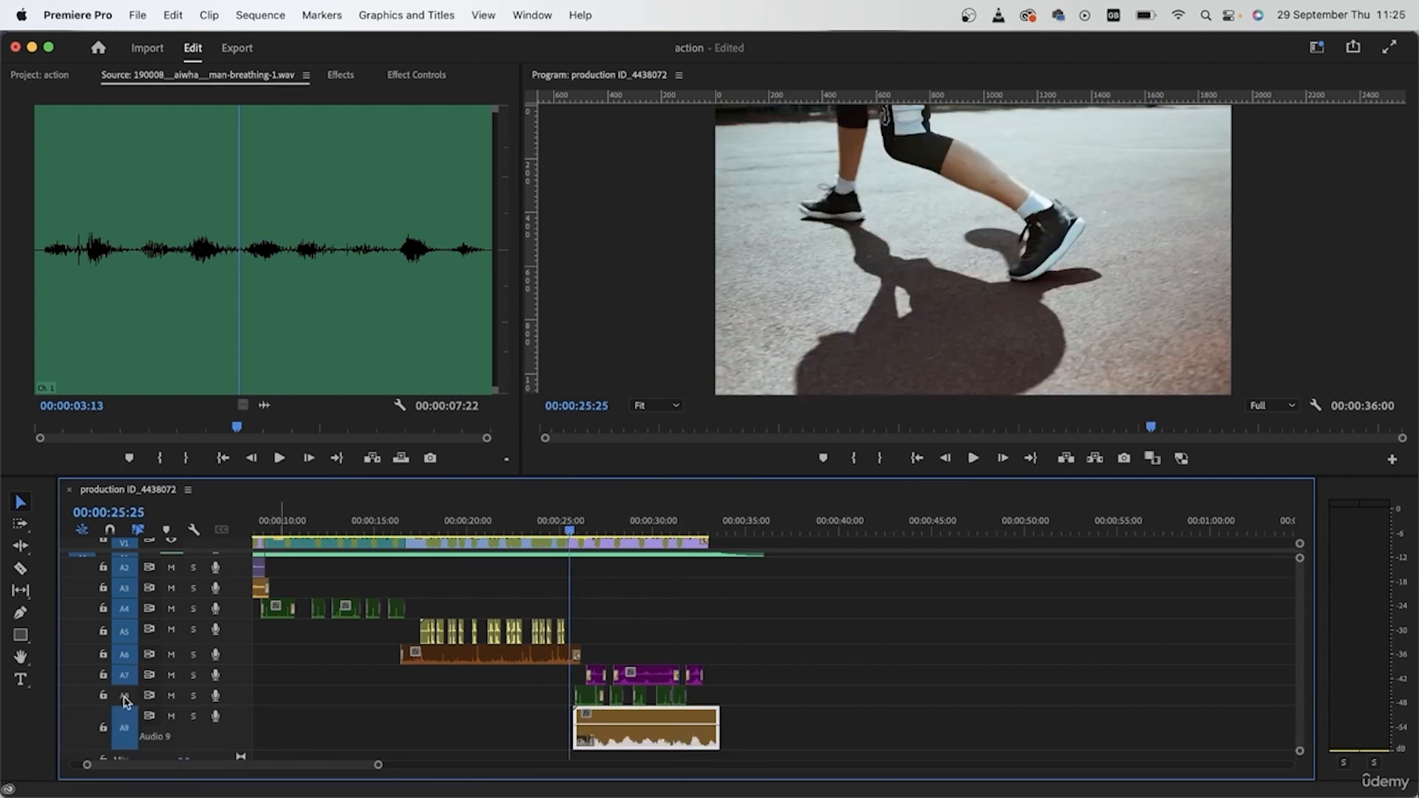
key(space)
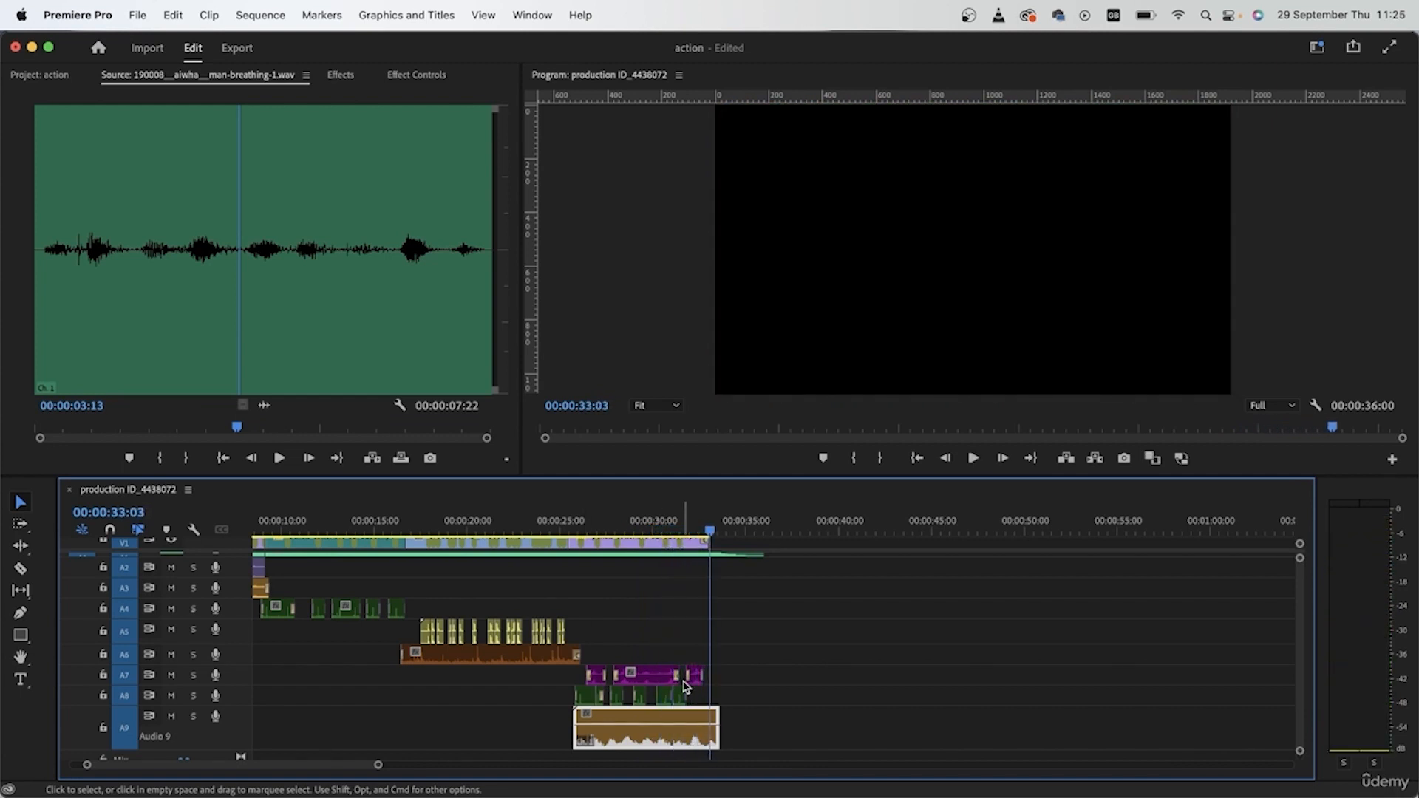
Step: Apply the default audio transition to both ends of the breathing clip on A9 and show the project's media list
key(shift+d)
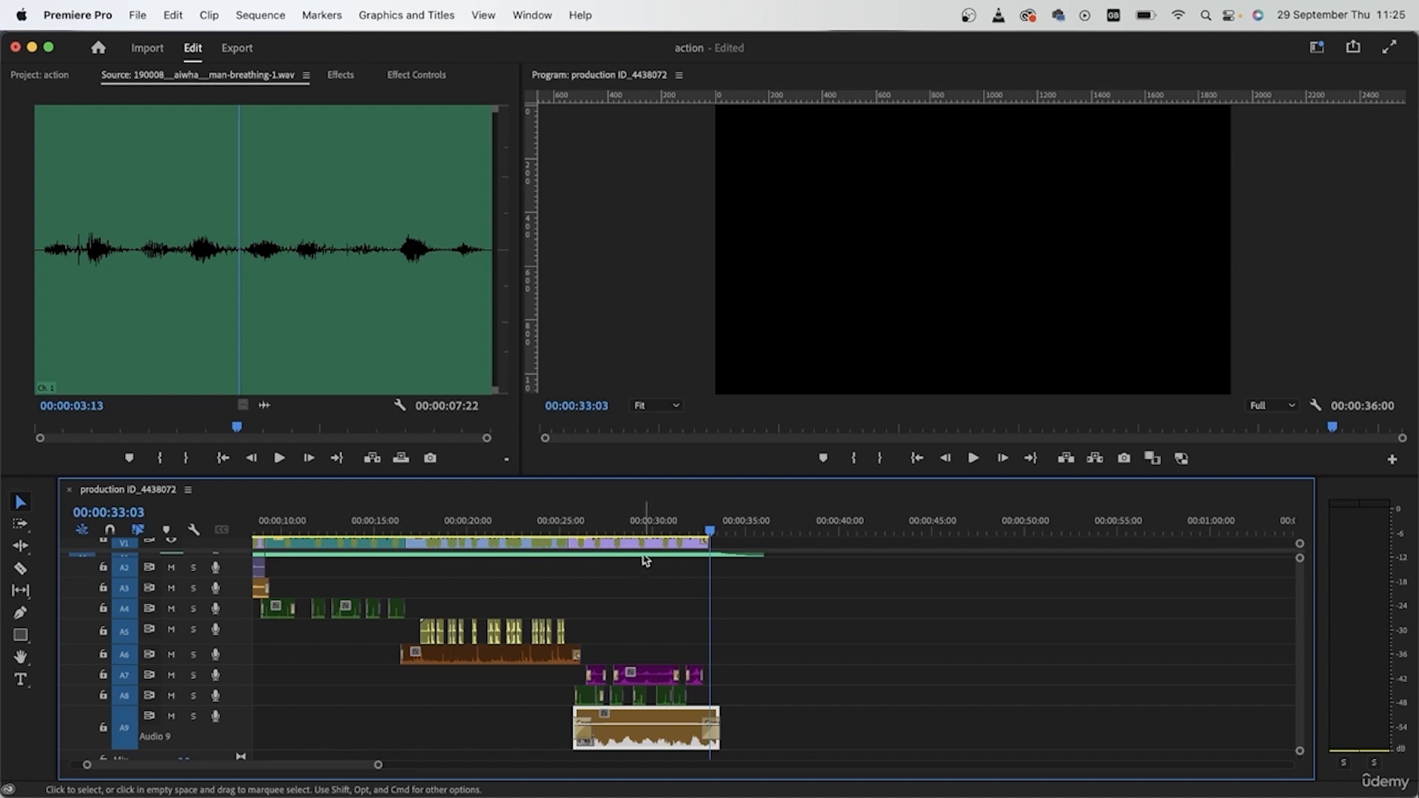
scroll(700, 728, up, 1)
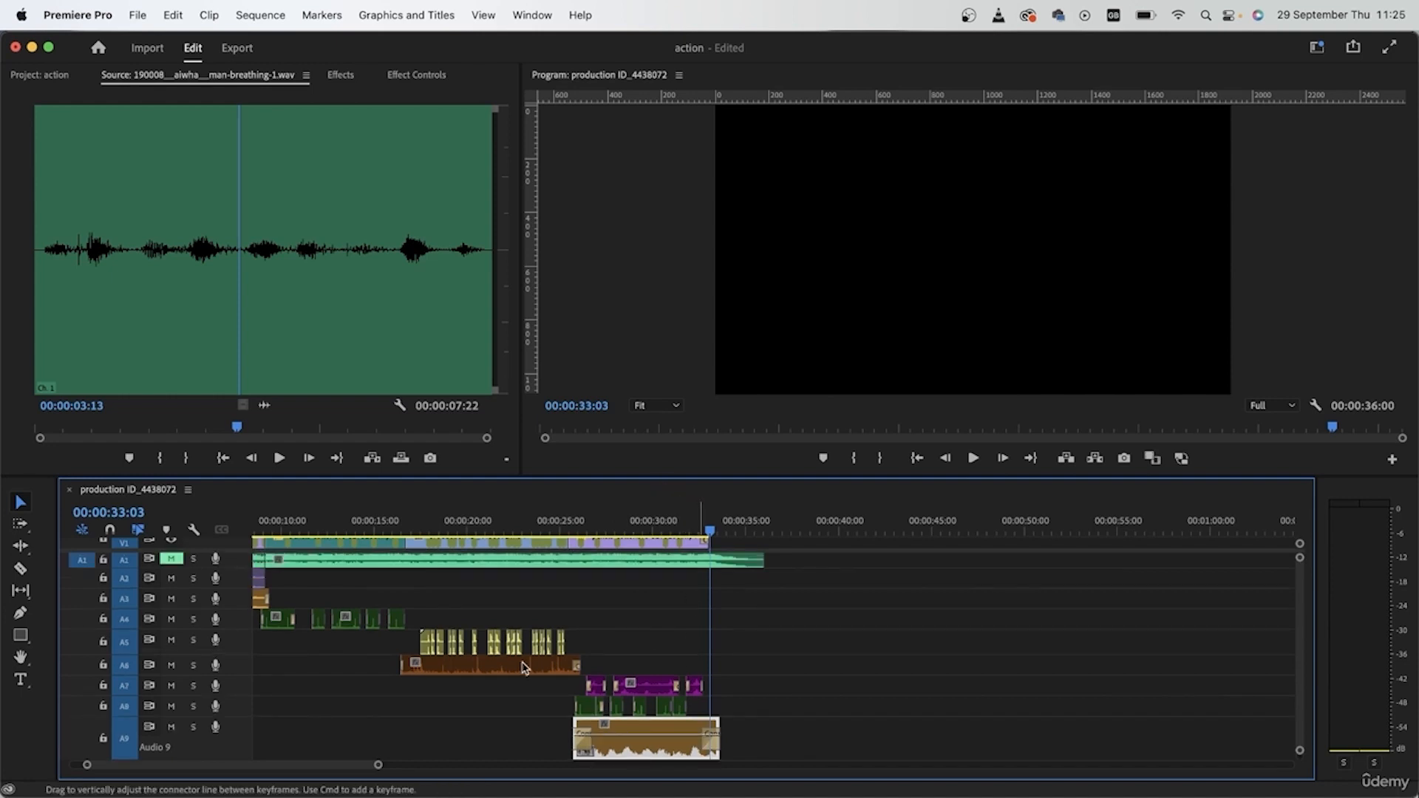
scroll(522, 667, left, 3)
scroll(522, 667, down, 5)
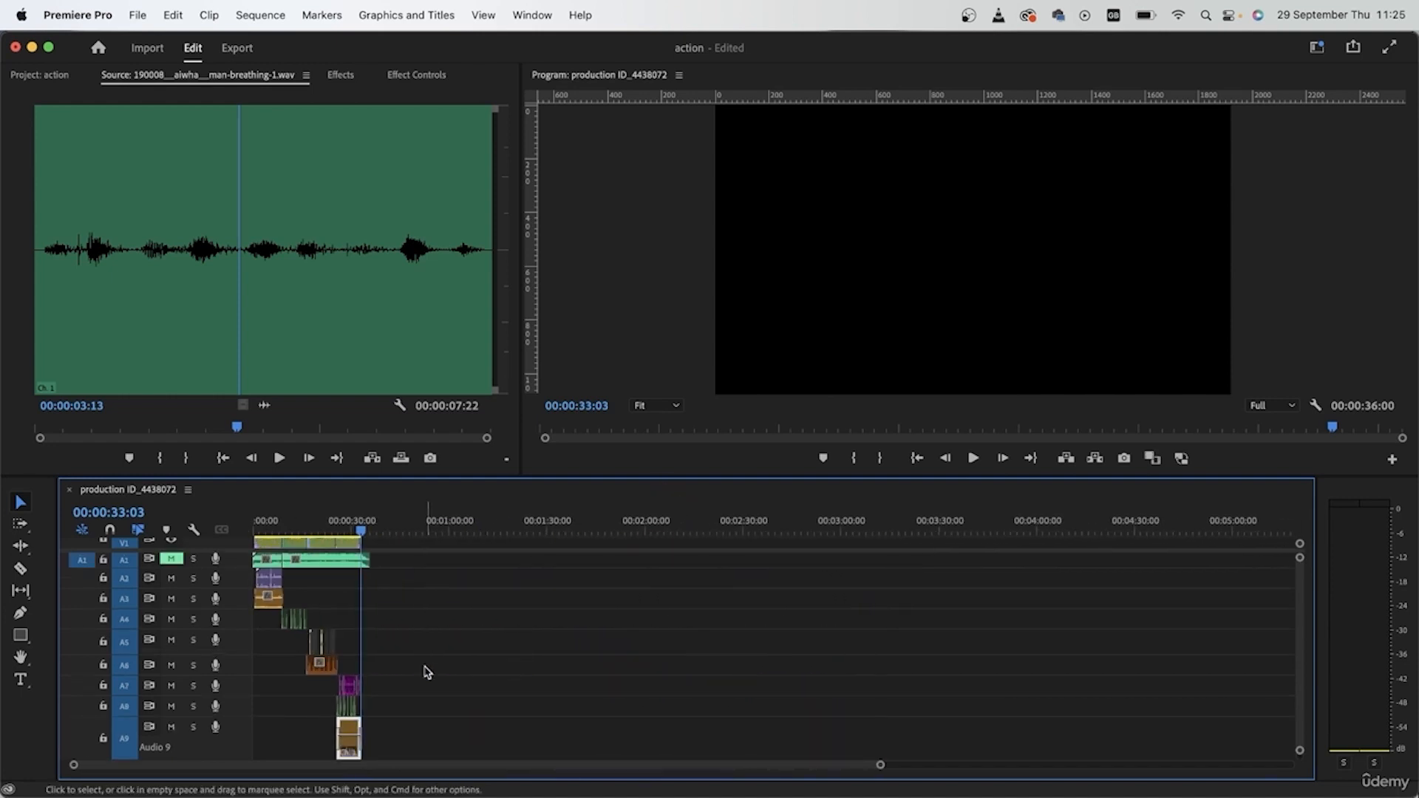
scroll(338, 670, up, 6)
scroll(340, 672, down, 2)
scroll(340, 674, left, 3)
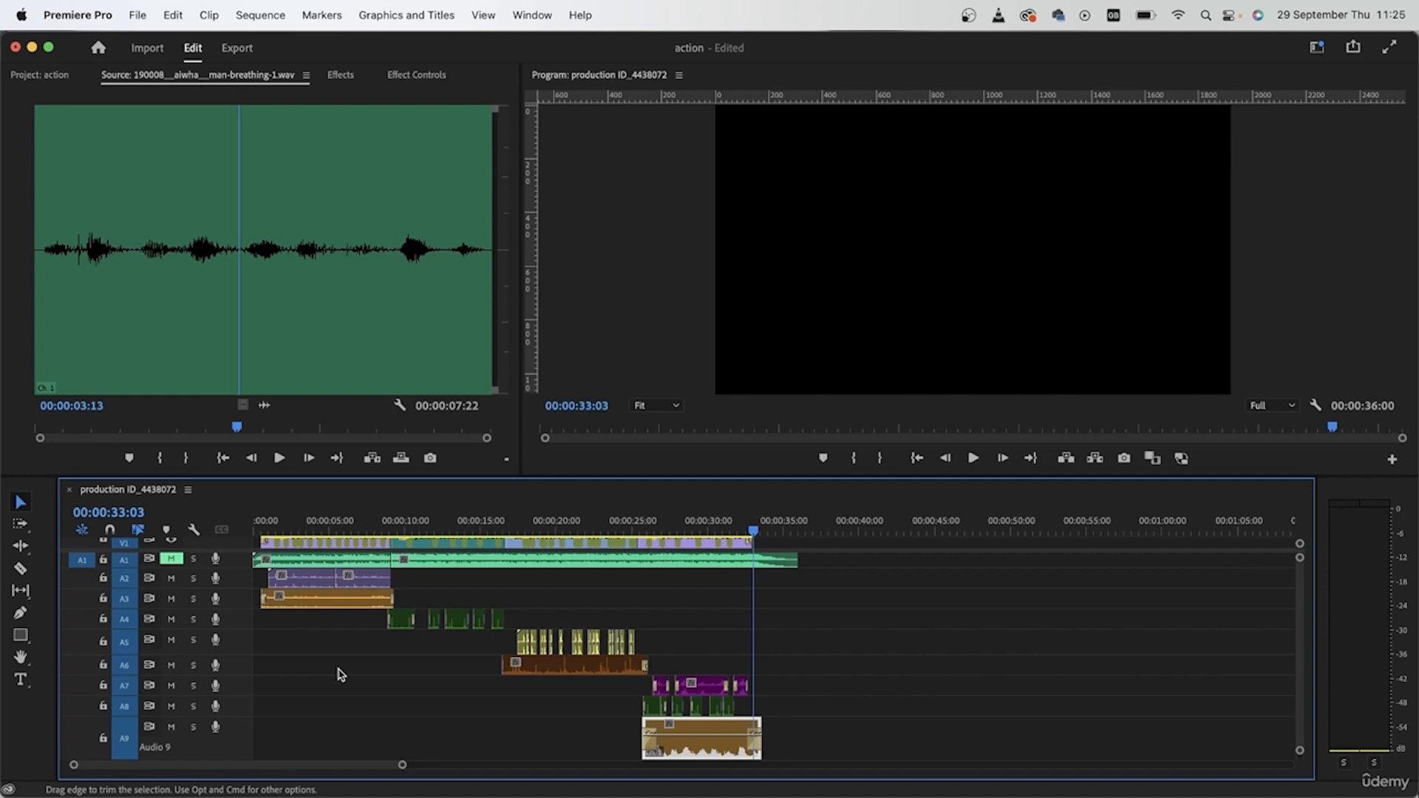
click(40, 74)
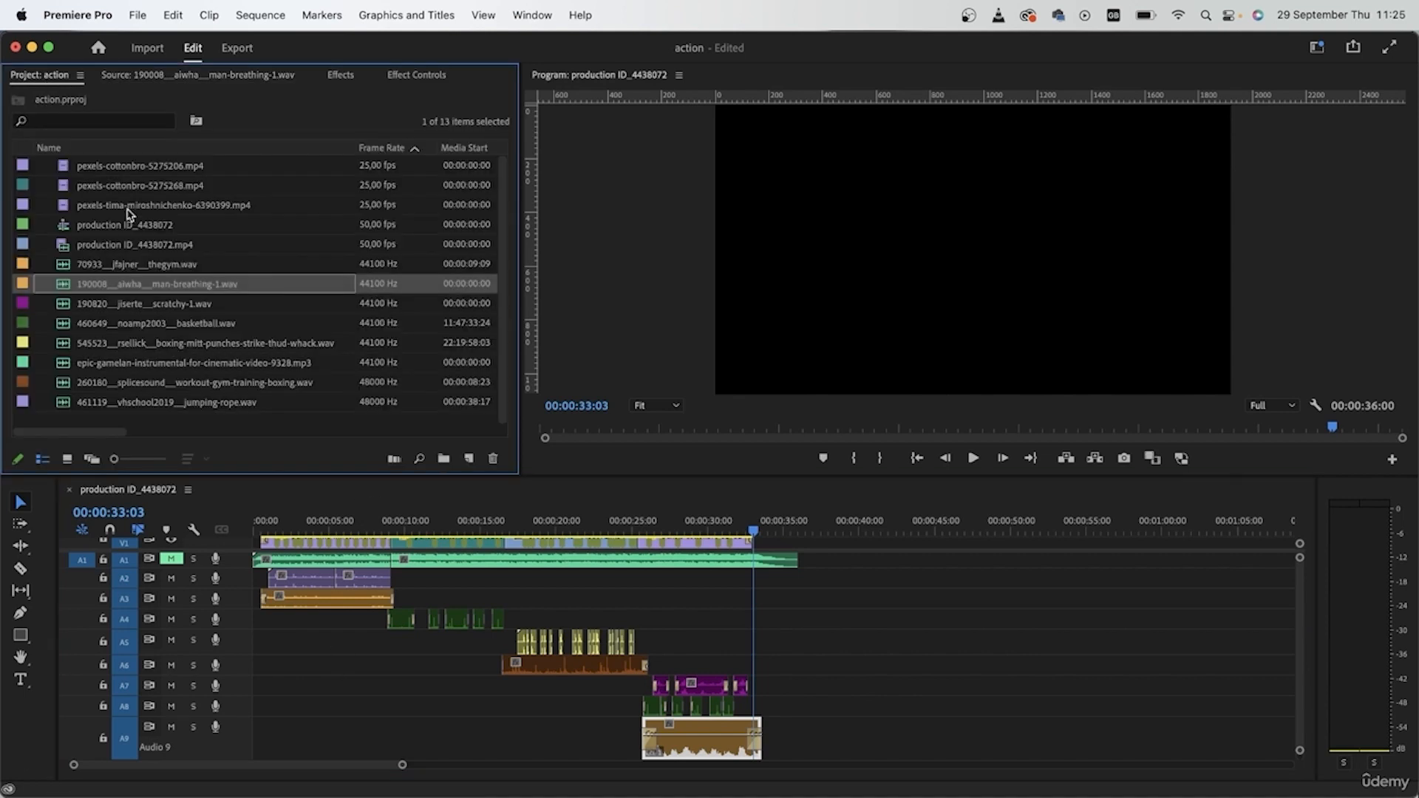